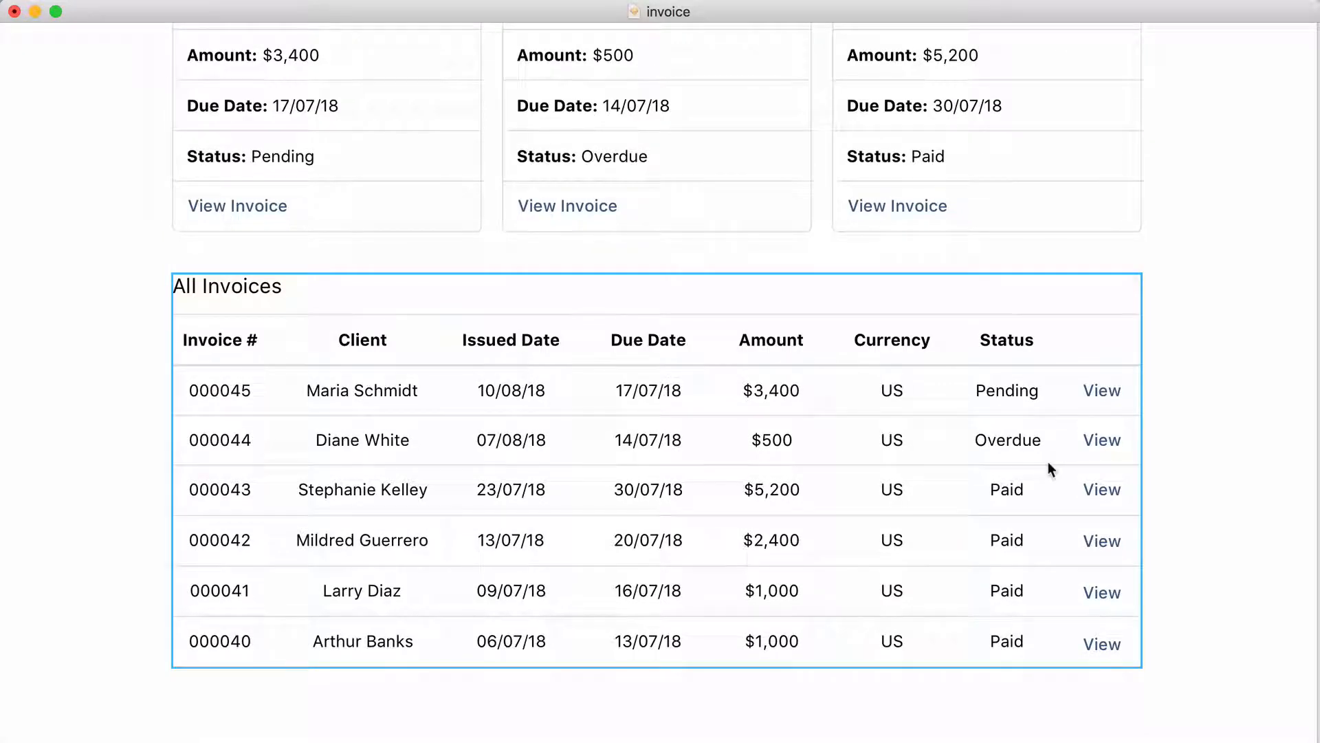
- Review the invoice dashboard's All Invoices table, Recent Invoices cards and the summary cards under the navigation bar
{"action": "scroll", "coordinate": [963, 216], "scroll_direction": "up", "scroll_amount": 1}
{"action": "scroll", "coordinate": [963, 216], "scroll_direction": "up", "scroll_amount": 3}
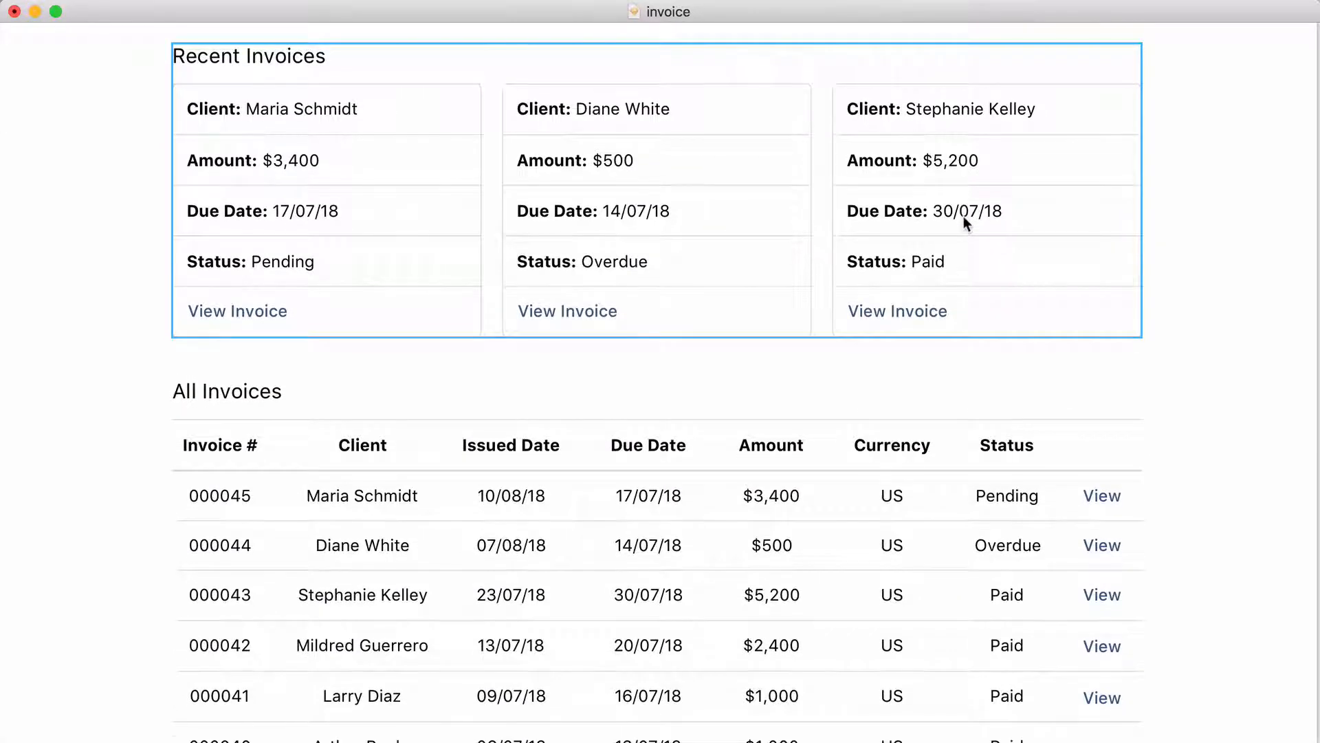
{"action": "scroll", "coordinate": [963, 216], "scroll_direction": "down", "scroll_amount": 2}
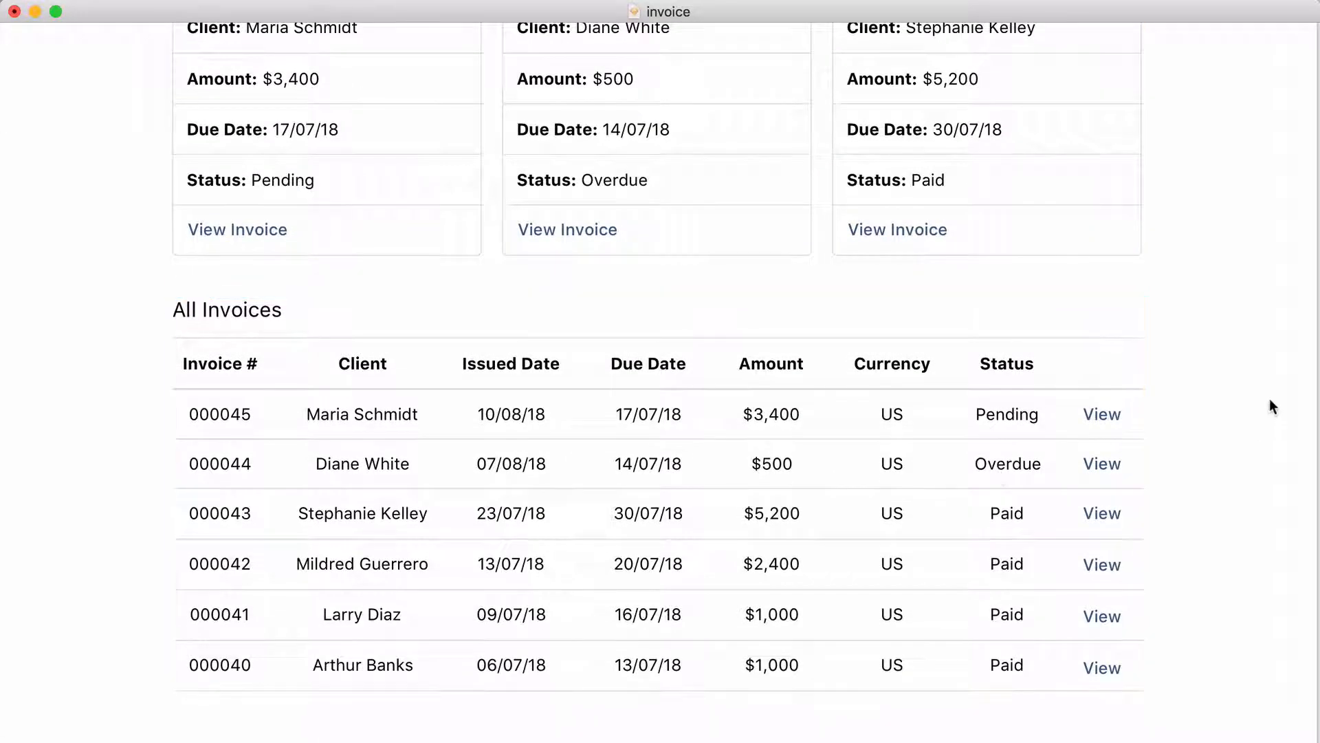
{"action": "scroll", "coordinate": [1270, 400], "scroll_direction": "up", "scroll_amount": 9}
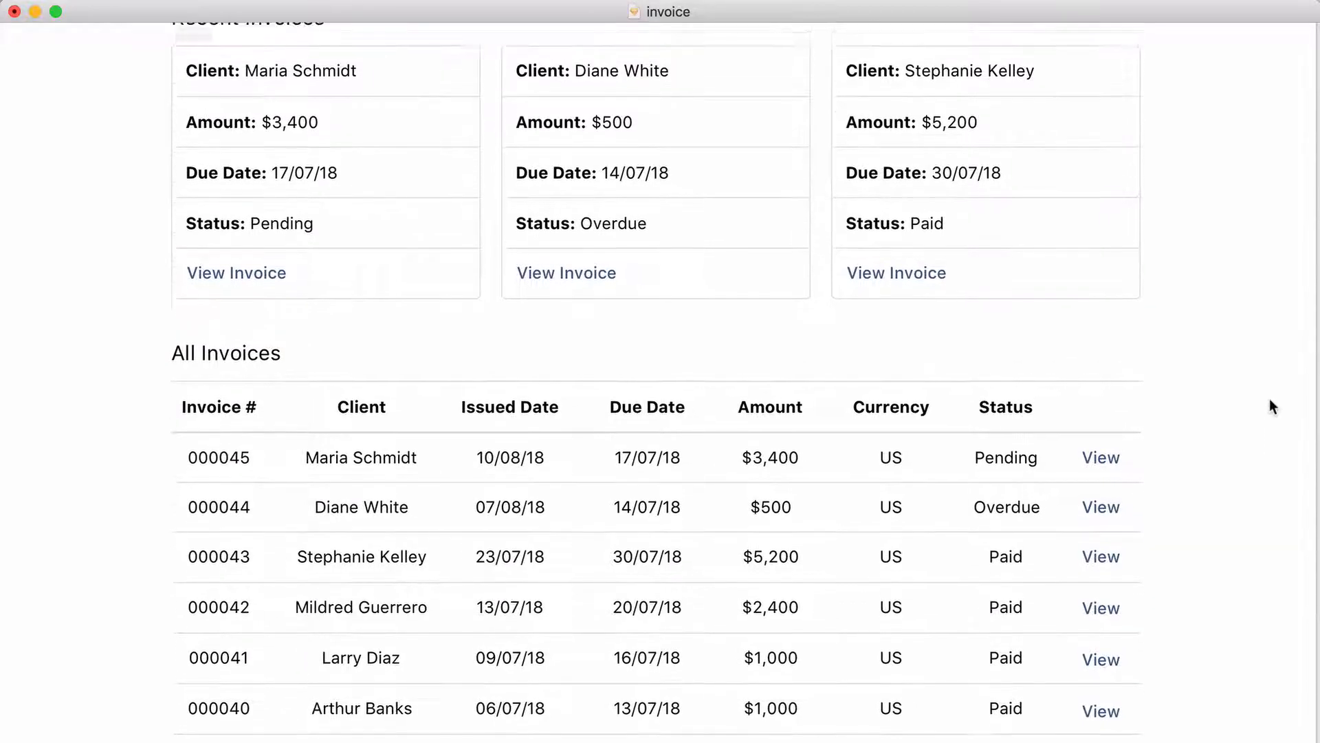
{"action": "scroll", "coordinate": [1269, 399], "scroll_direction": "up", "scroll_amount": 2}
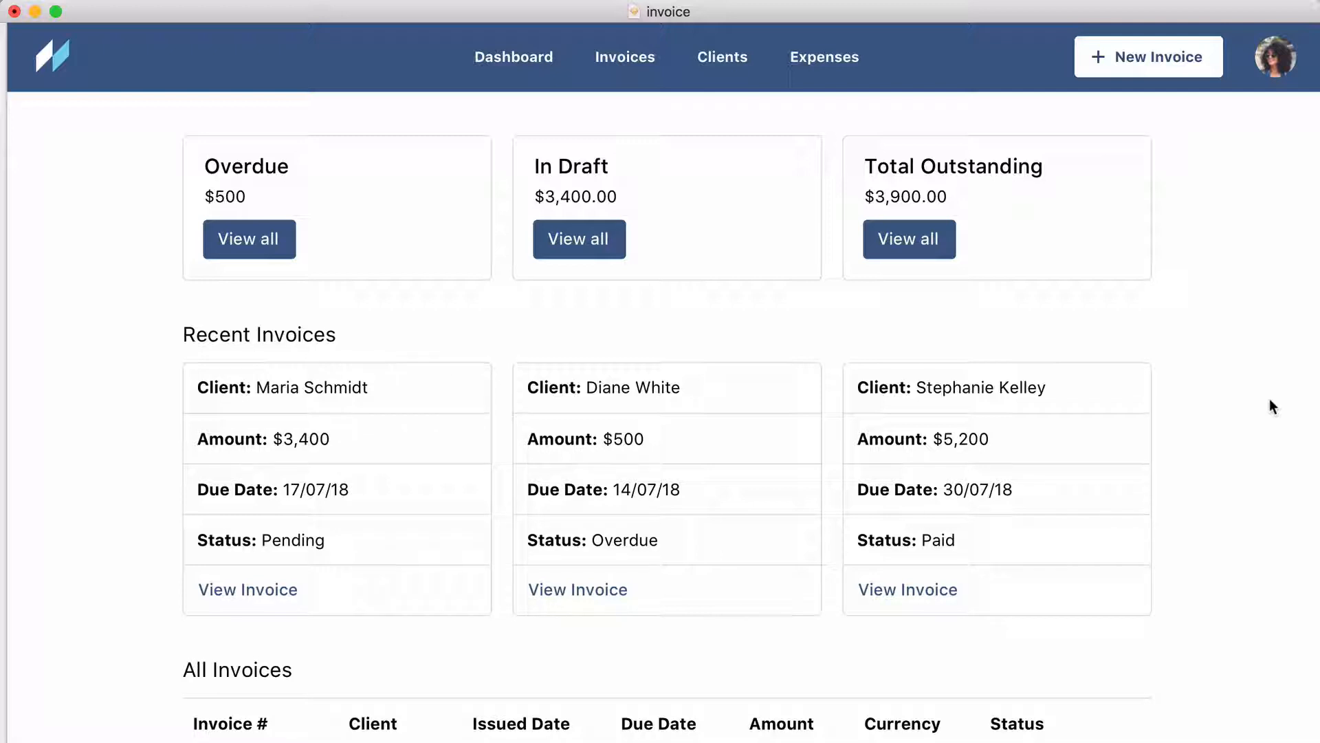
{"action": "scroll", "coordinate": [1270, 398], "scroll_direction": "up", "scroll_amount": 1}
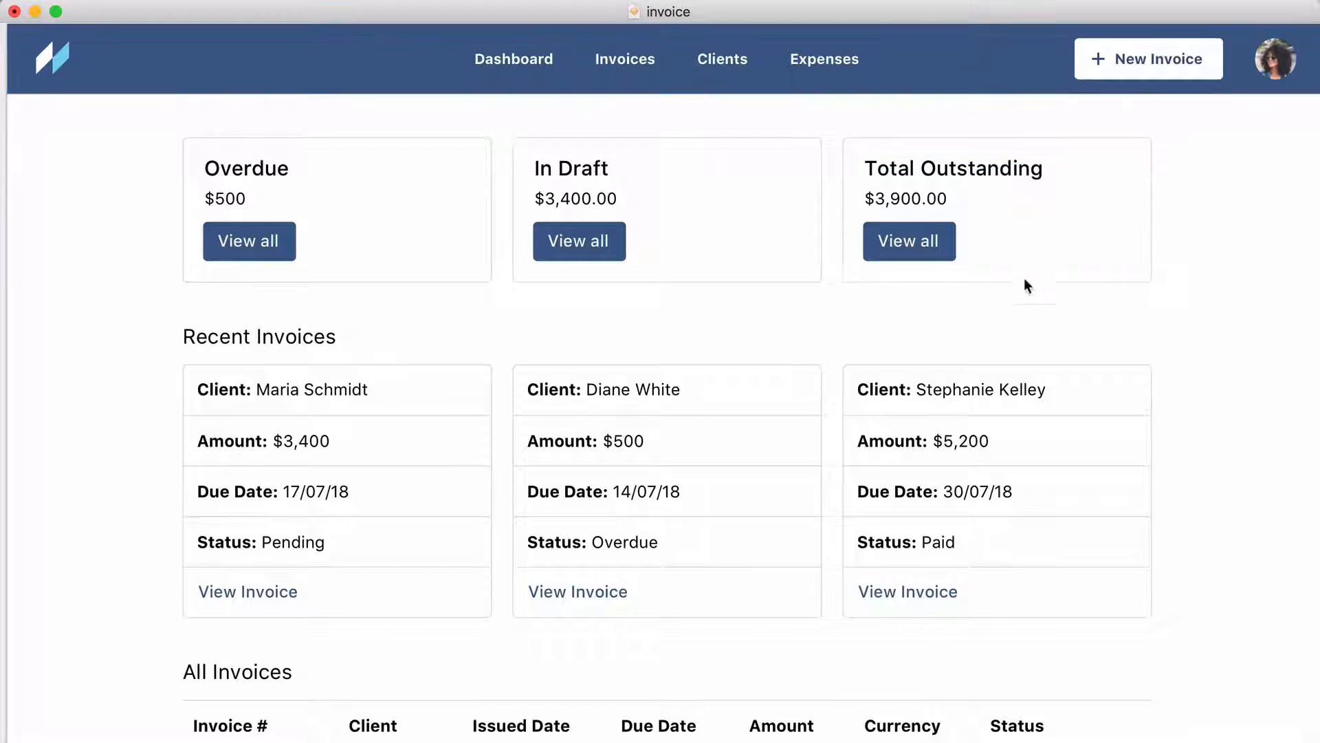
- Change the navigation bar's fill to FFFFFF and fill a 1280 × 150 band behind the summary cards with the sampled 3C5F88
{"action": "left_click", "coordinate": [927, 253]}
{"action": "key", "text": "super+period"}
{"action": "left_click", "coordinate": [1162, 554]}
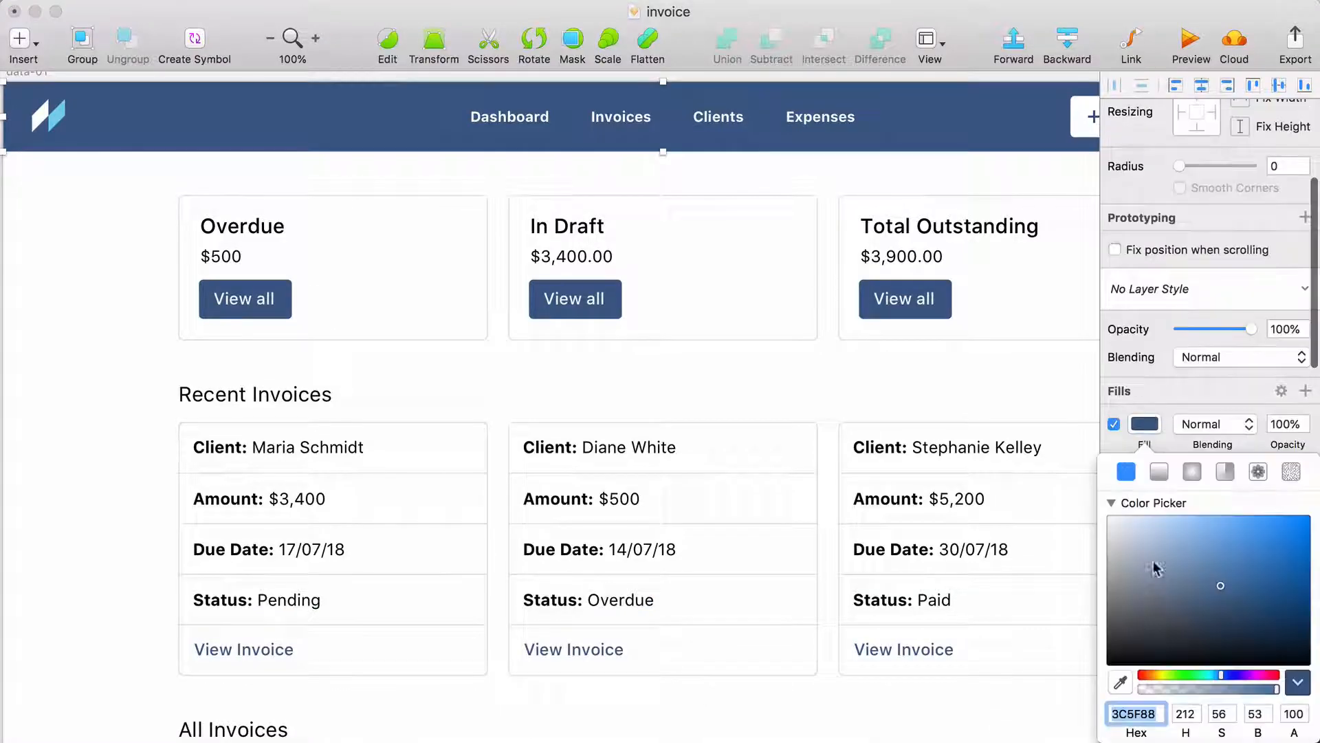
{"action": "key", "text": "ctrl+c"}
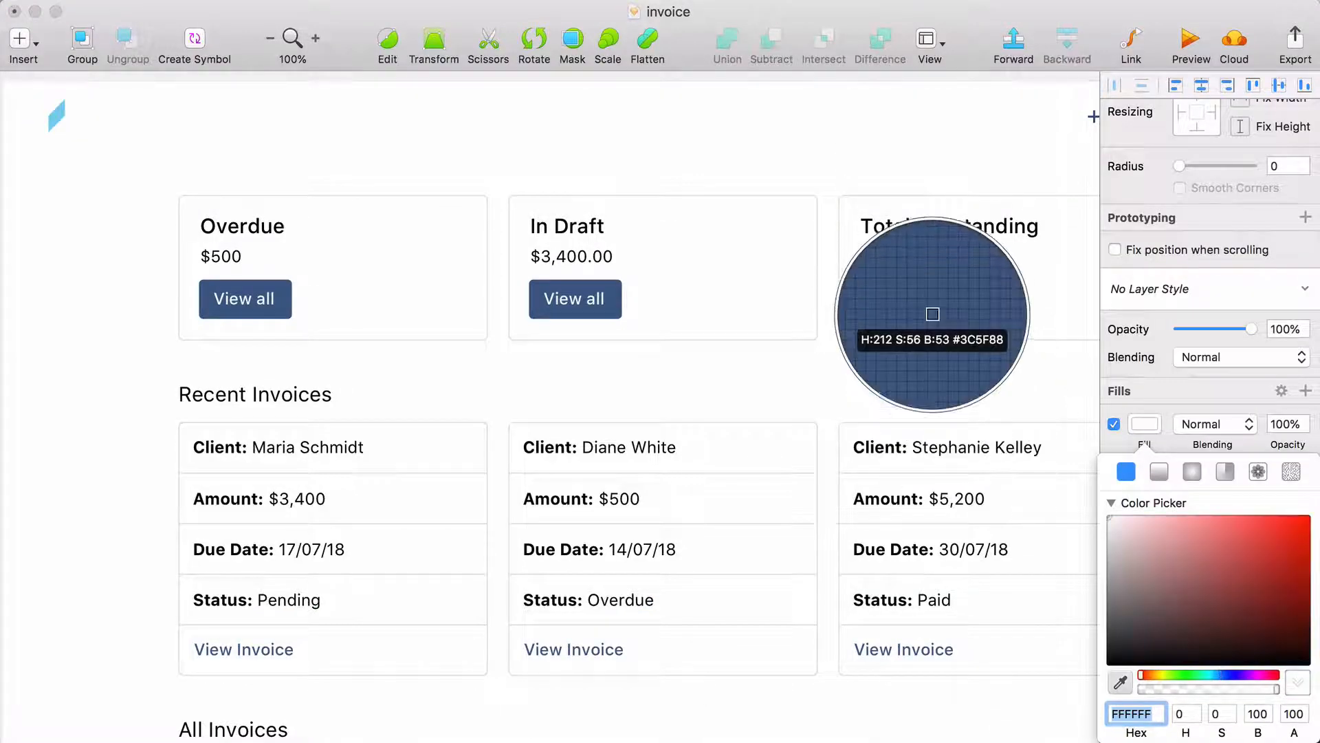
{"action": "left_click", "coordinate": [931, 305]}
{"action": "left_click", "coordinate": [872, 379]}
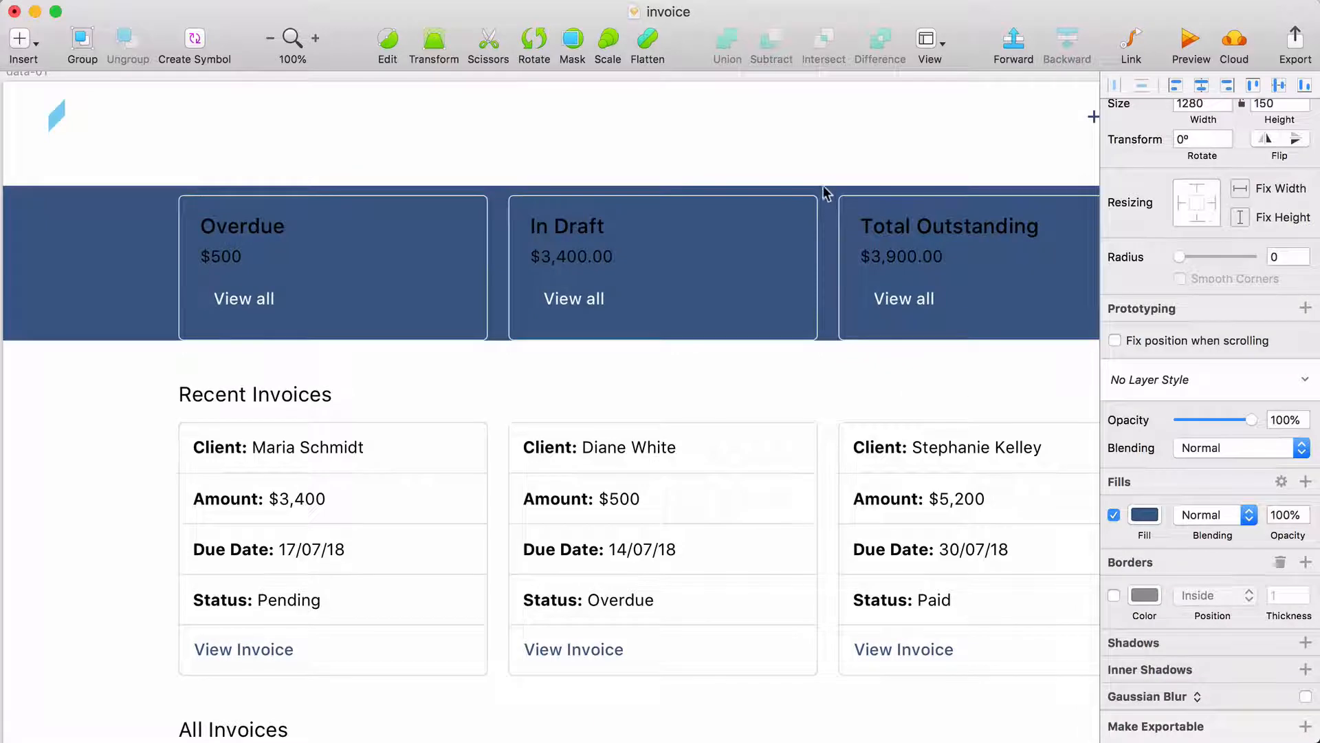
- Restyle the three summary blocks without borders, using white text and white View all buttons with dark blue labels
{"action": "left_click_drag", "start_coordinate": [826, 194], "coordinate": [826, 197]}
{"action": "scroll", "coordinate": [828, 206], "scroll_direction": "up", "scroll_amount": 3}
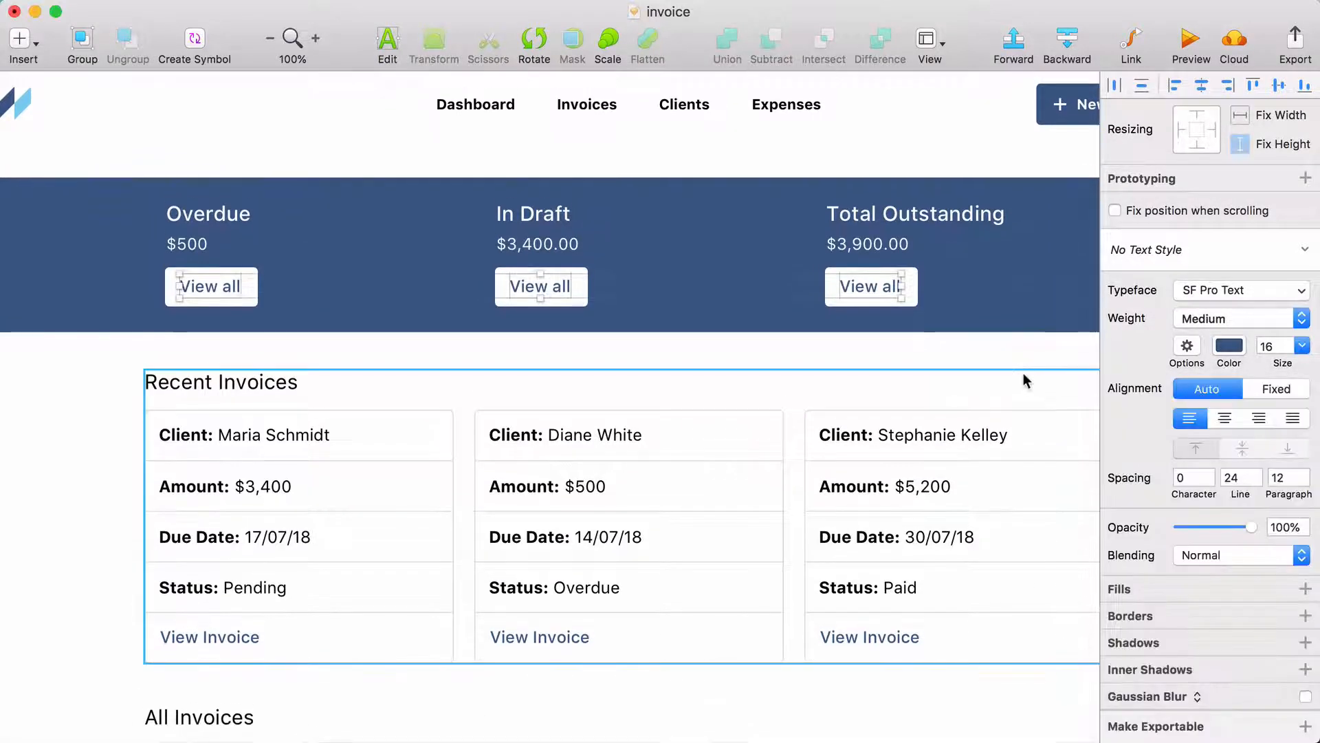
{"action": "left_click", "coordinate": [1019, 358]}
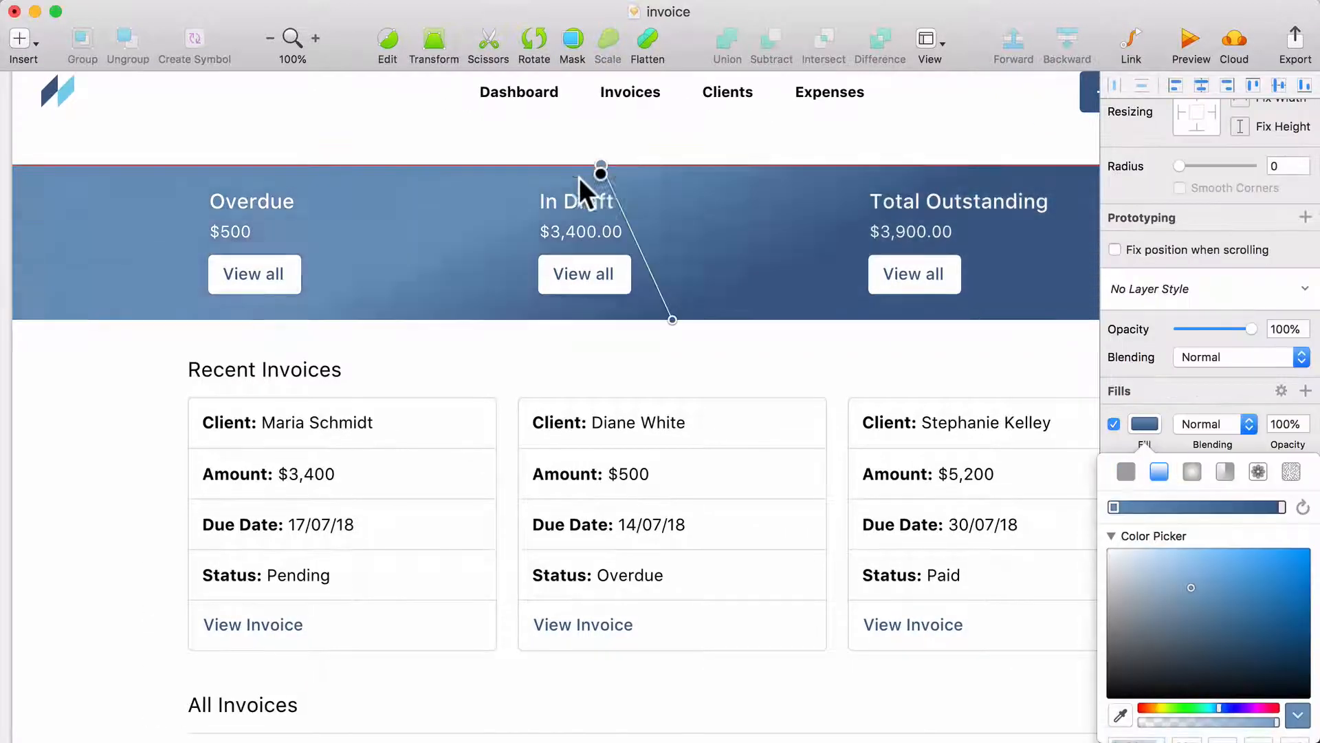
- Stretch the summary band's linear gradient diagonally from the band's upper-left corner to its lower-right corner
{"action": "left_click_drag", "start_coordinate": [579, 177], "coordinate": [14, 162]}
{"action": "scroll", "coordinate": [569, 282], "scroll_direction": "right", "scroll_amount": 3}
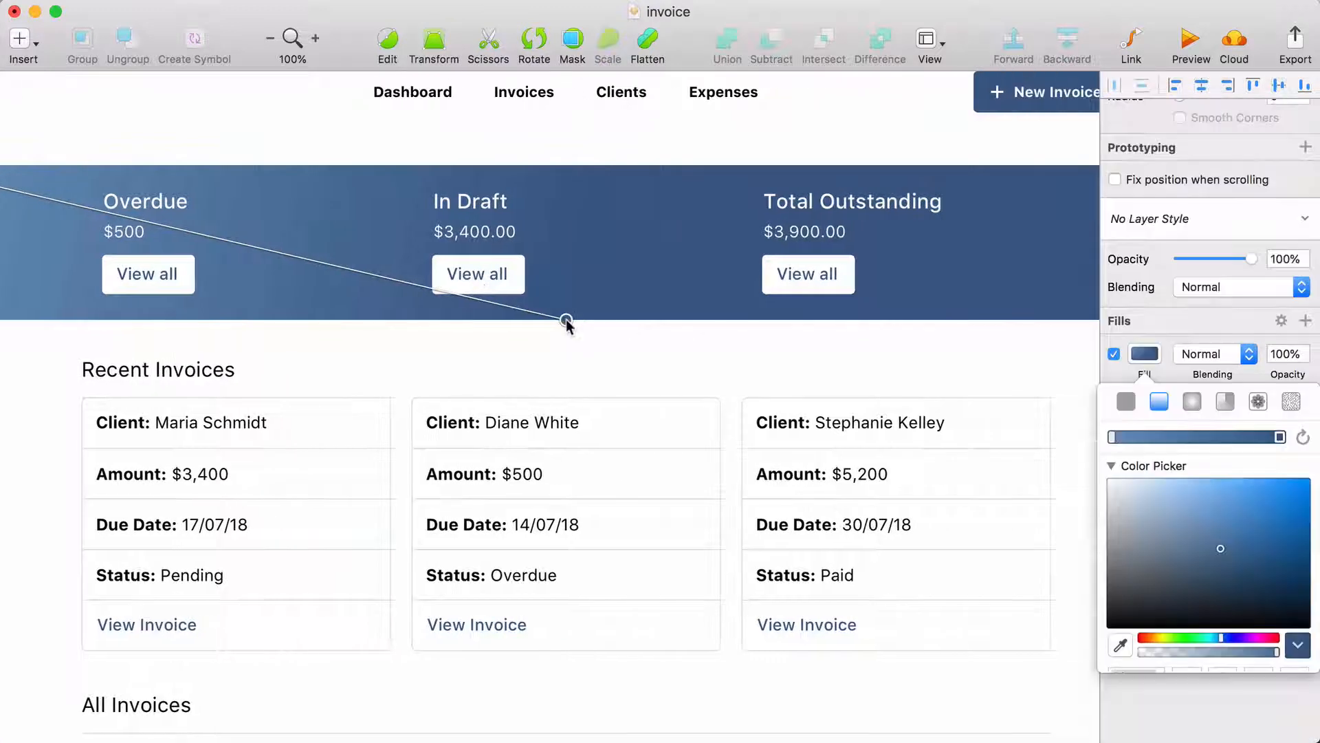
{"action": "scroll", "coordinate": [566, 320], "scroll_direction": "right", "scroll_amount": 3}
{"action": "left_click_drag", "start_coordinate": [567, 319], "coordinate": [1041, 324]}
- Darken the gradient's starting colour stop to hue 204, saturation 54, brightness 60
{"action": "scroll", "coordinate": [1041, 323], "scroll_direction": "left", "scroll_amount": 6}
{"action": "left_click", "coordinate": [159, 166]}
{"action": "left_click_drag", "start_coordinate": [1191, 515], "coordinate": [1217, 539]}
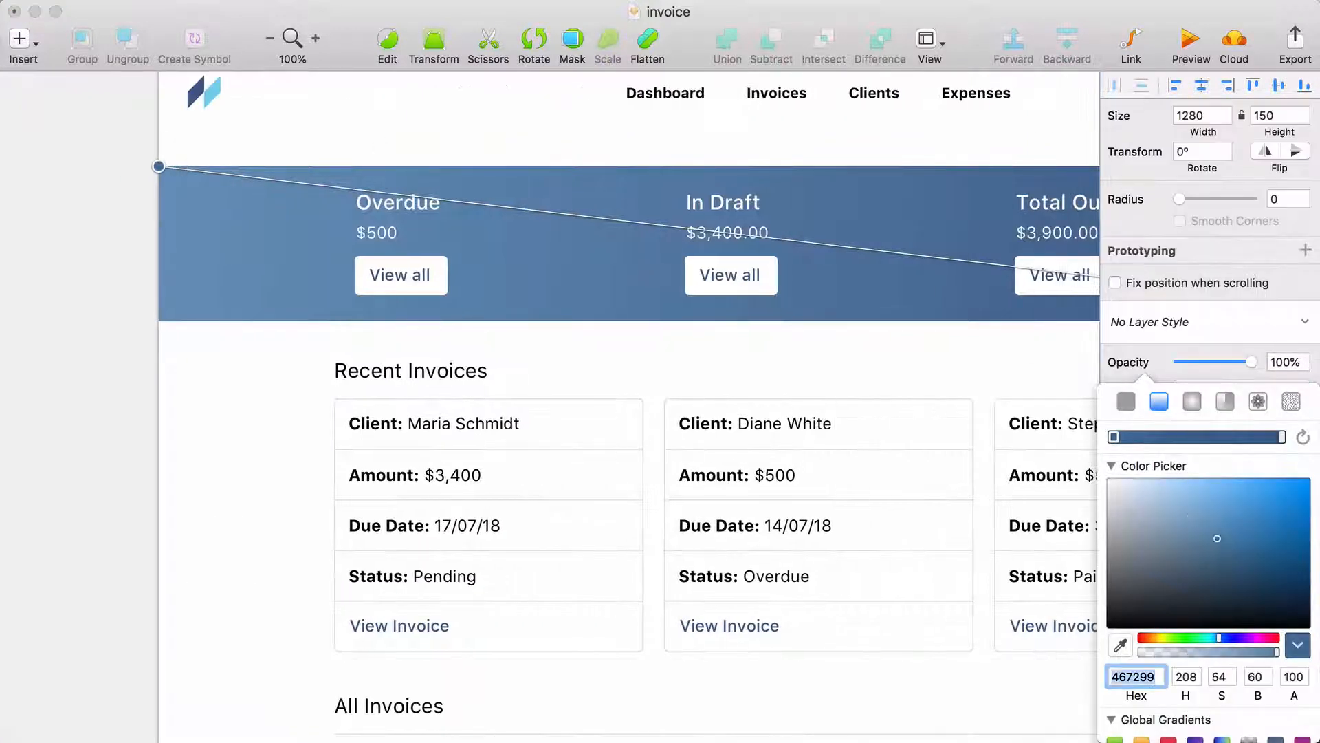
{"action": "left_click_drag", "start_coordinate": [1219, 638], "coordinate": [1218, 638]}
{"action": "left_click", "coordinate": [1154, 677]}
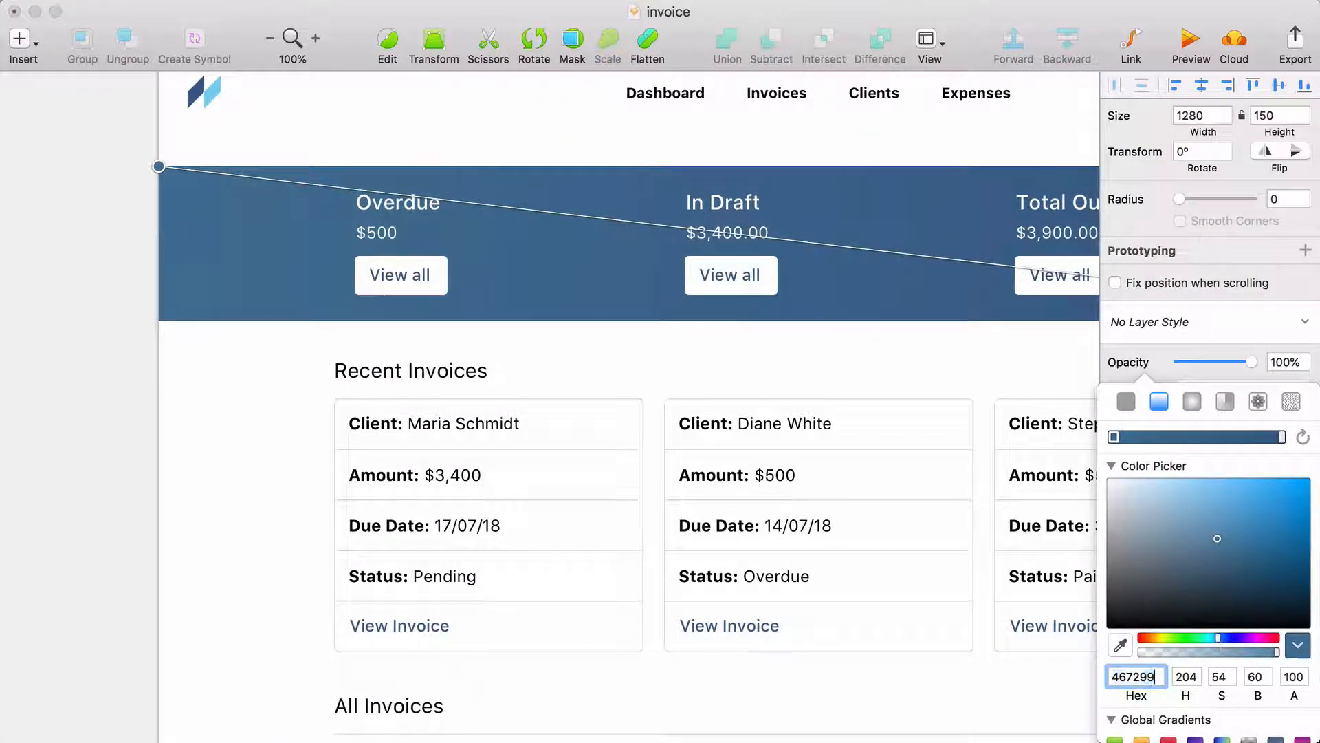
{"action": "scroll", "coordinate": [807, 376], "scroll_direction": "right", "scroll_amount": 4}
{"action": "left_click", "coordinate": [781, 354]}
{"action": "scroll", "coordinate": [781, 354], "scroll_direction": "right", "scroll_amount": 4}
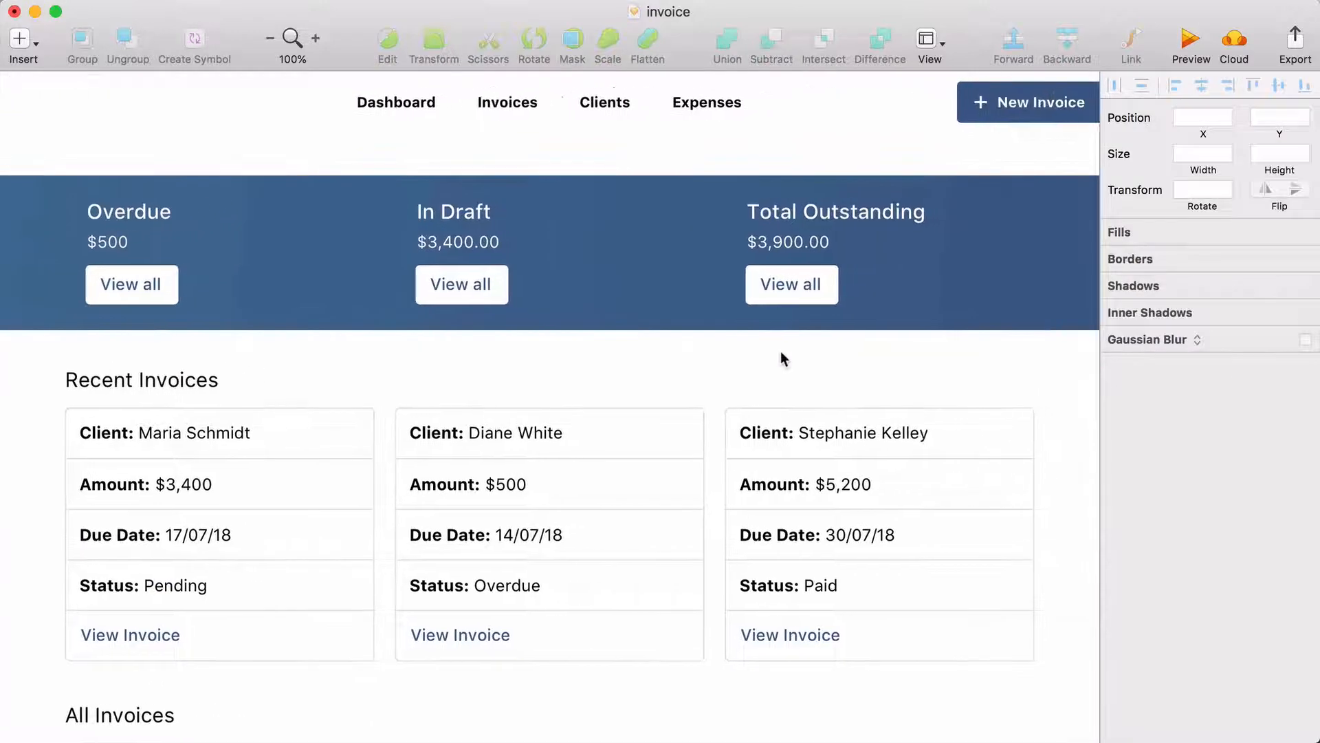
- Move the summary band and its contents up so that it sits directly beneath the navigation bar
{"action": "scroll", "coordinate": [782, 352], "scroll_direction": "right", "scroll_amount": 1}
{"action": "scroll", "coordinate": [781, 352], "scroll_direction": "left", "scroll_amount": 1}
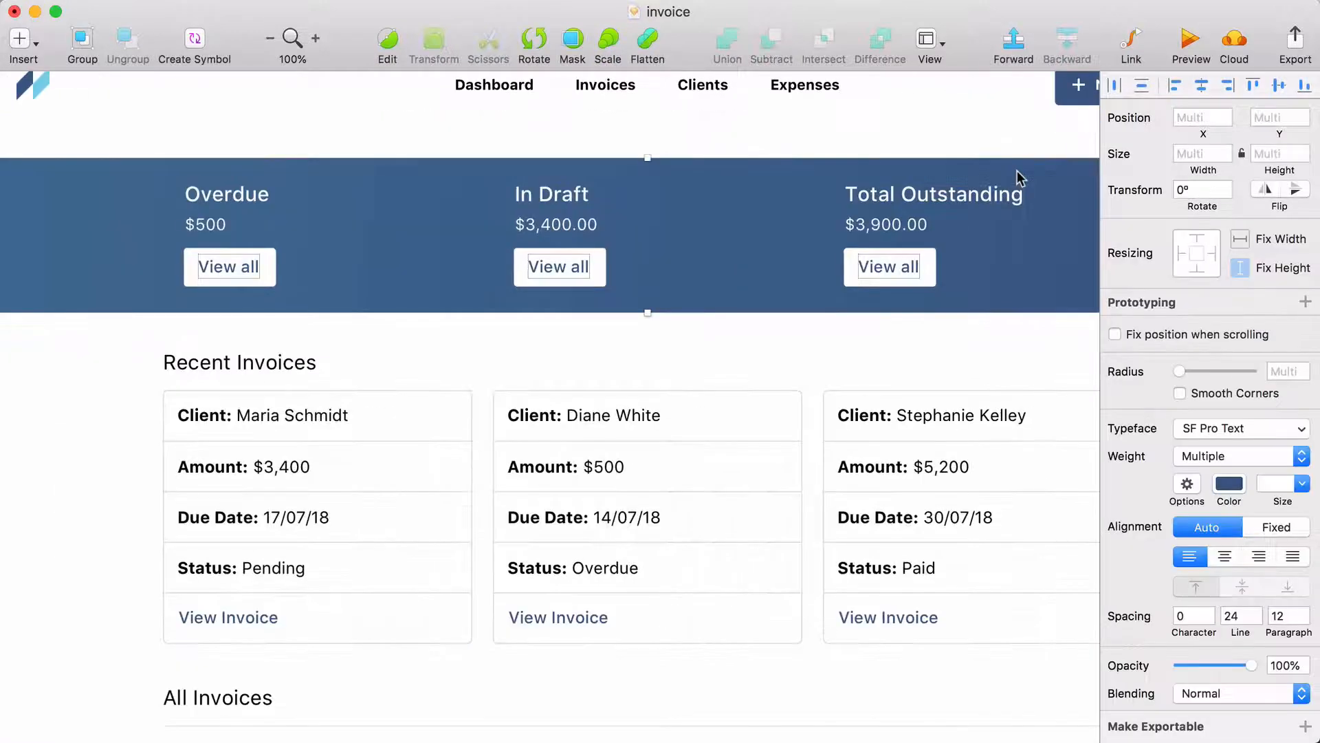
{"action": "left_click_drag", "start_coordinate": [1017, 171], "coordinate": [1015, 136]}
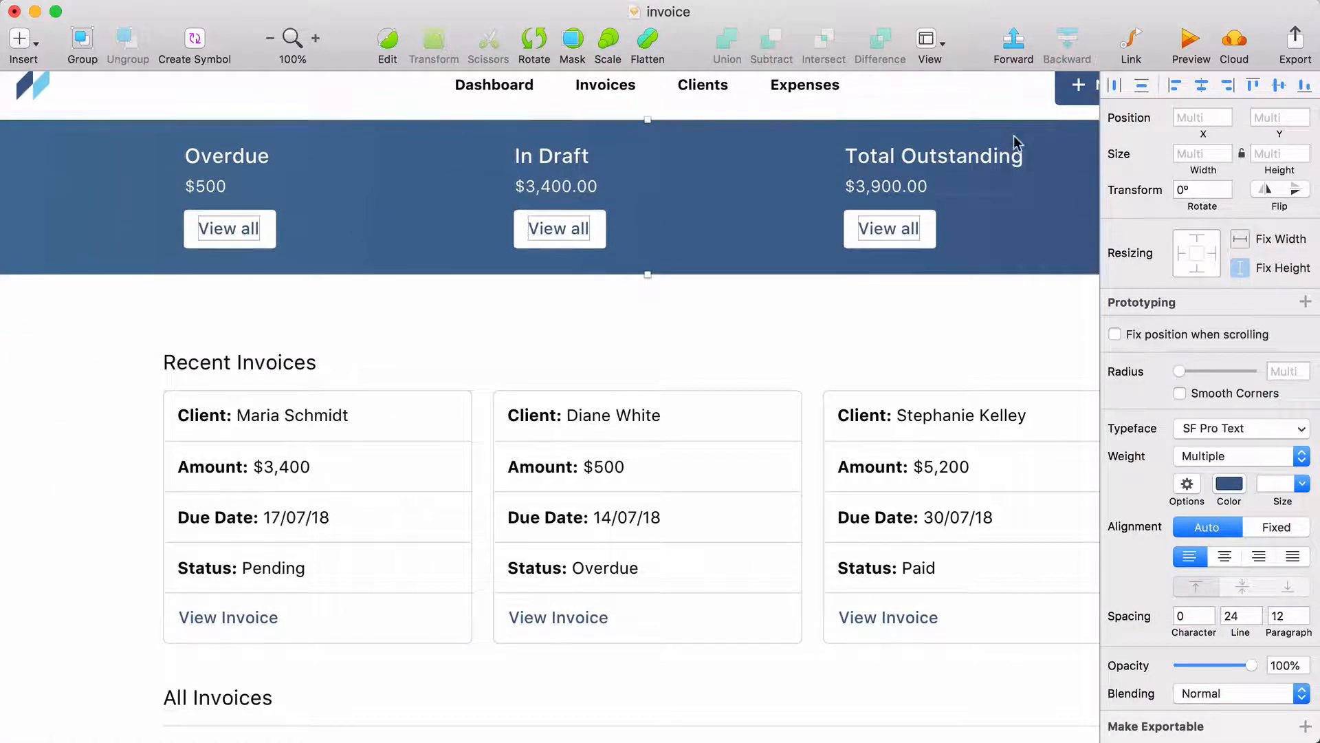
{"action": "left_click", "coordinate": [699, 328]}
{"action": "scroll", "coordinate": [709, 315], "scroll_direction": "up", "scroll_amount": 2}
{"action": "scroll", "coordinate": [709, 315], "scroll_direction": "right", "scroll_amount": 1}
{"action": "scroll", "coordinate": [710, 313], "scroll_direction": "right", "scroll_amount": 1}
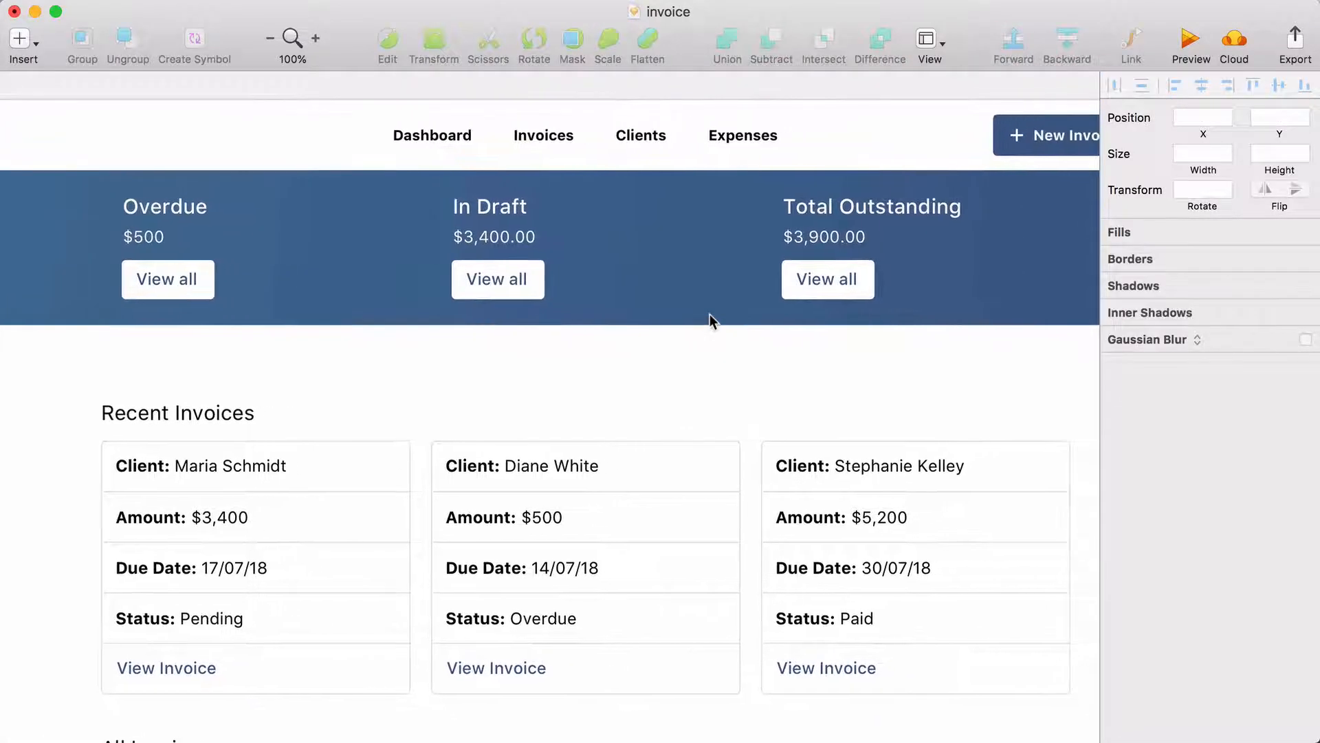
- Examine the summary band's headings, amounts and buttons at 200% zoom
{"action": "scroll", "coordinate": [710, 314], "scroll_direction": "down", "scroll_amount": 1}
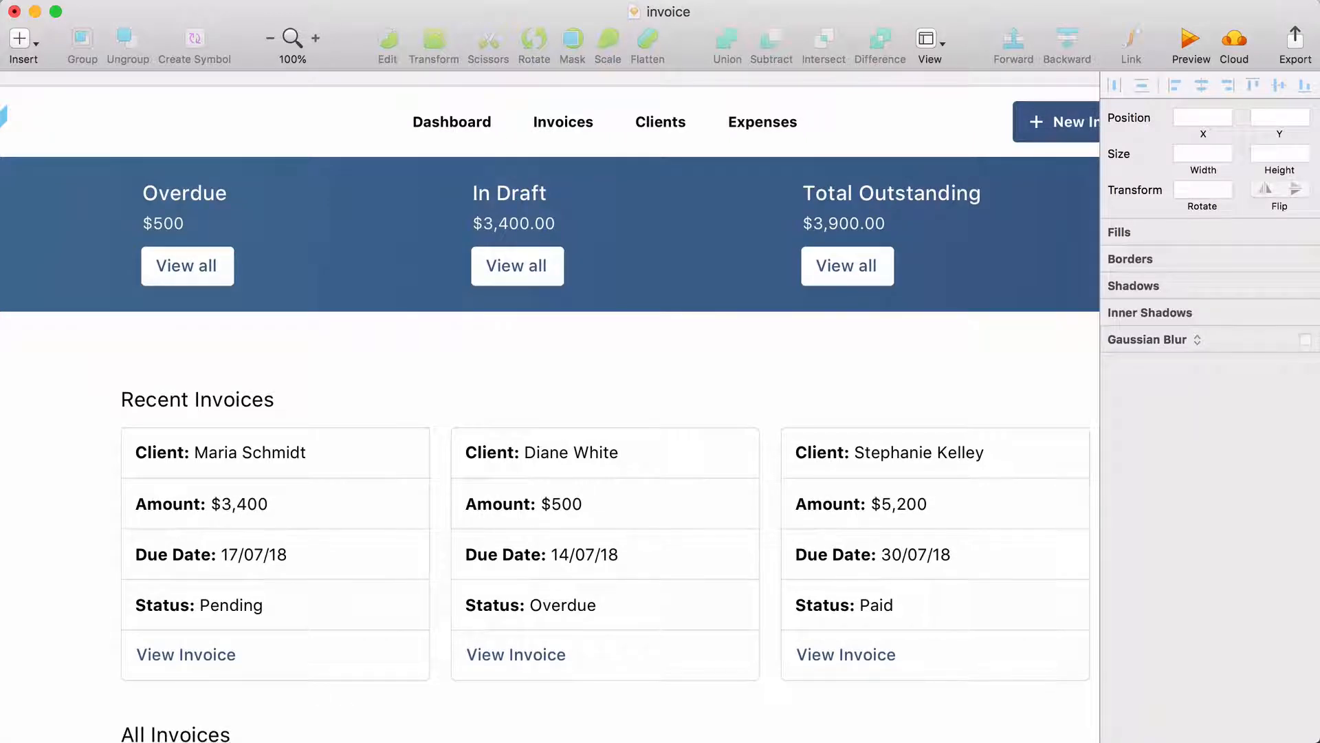
{"action": "scroll", "coordinate": [527, 160], "scroll_direction": "left", "scroll_amount": 3}
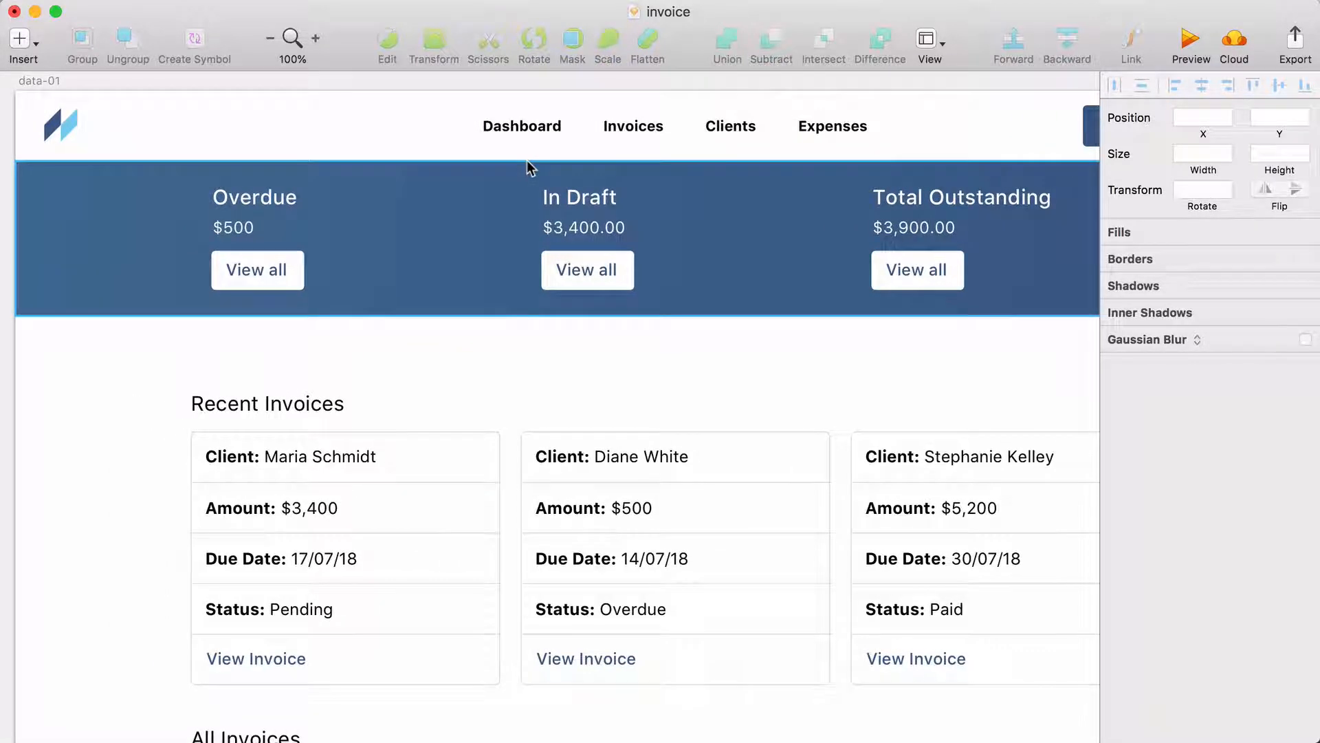
{"action": "key", "text": "super+plus"}
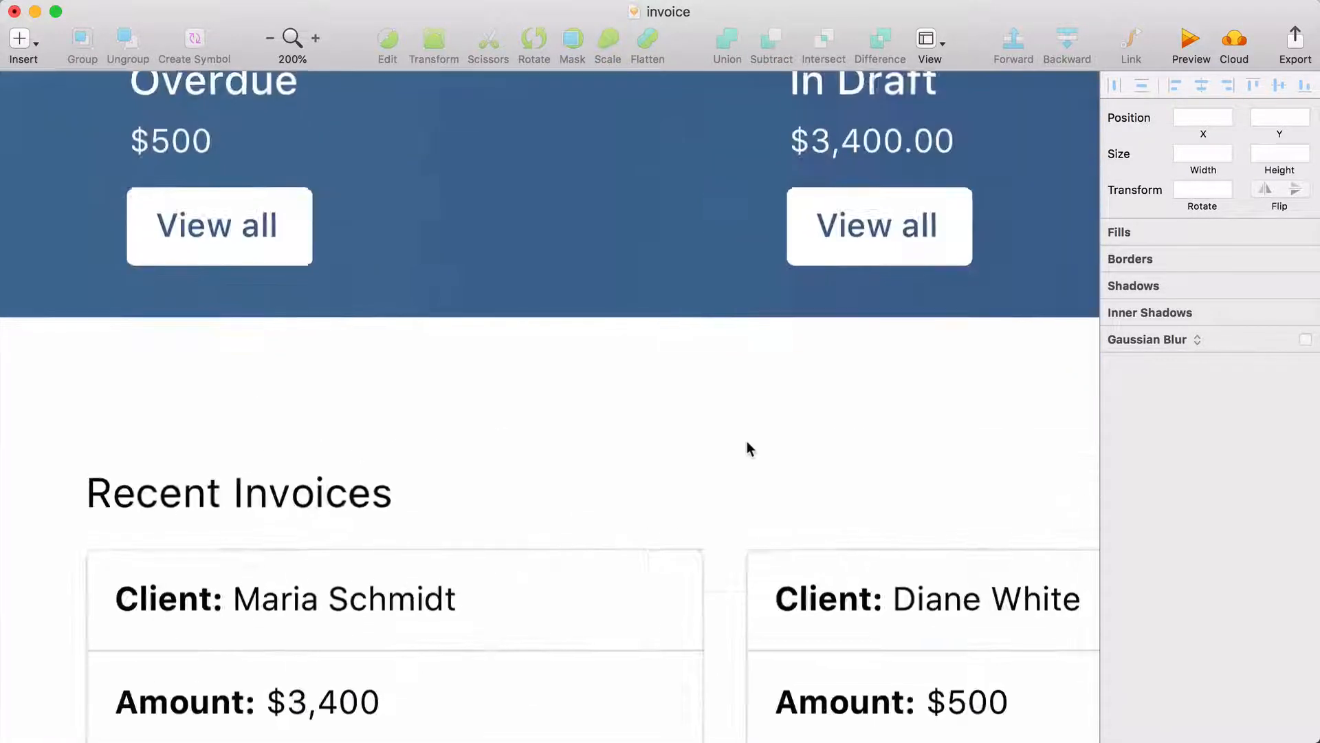
{"action": "scroll", "coordinate": [747, 447], "scroll_direction": "up", "scroll_amount": 2}
{"action": "scroll", "coordinate": [747, 447], "scroll_direction": "left", "scroll_amount": 2}
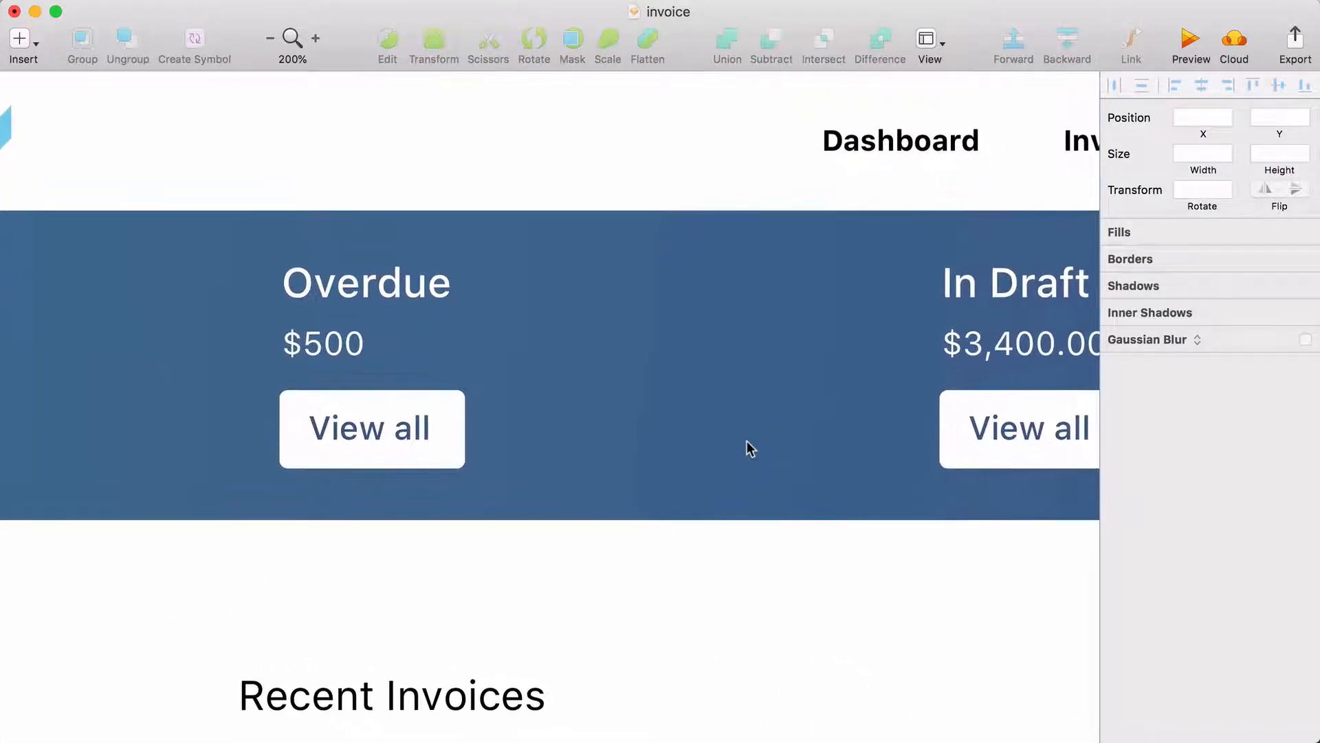
{"action": "scroll", "coordinate": [747, 447], "scroll_direction": "up", "scroll_amount": 2}
{"action": "scroll", "coordinate": [747, 447], "scroll_direction": "left", "scroll_amount": 1}
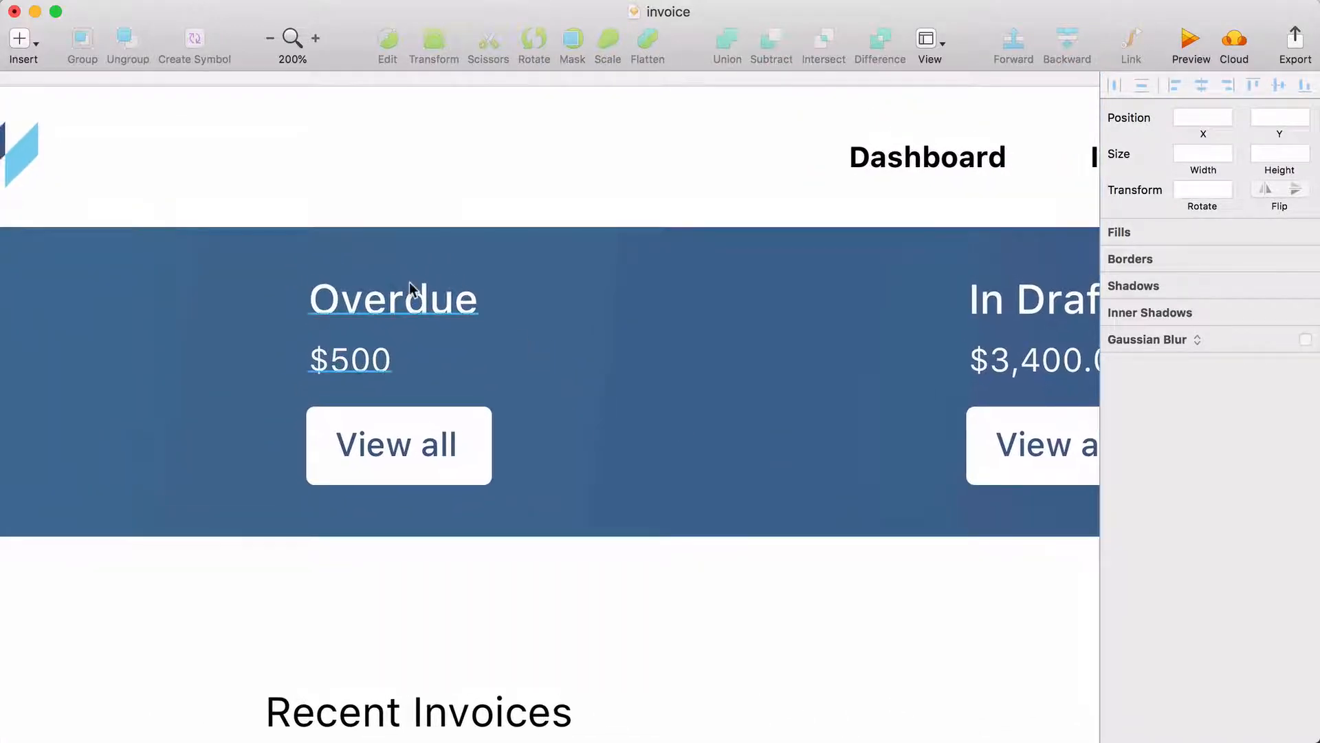
{"action": "scroll", "coordinate": [526, 358], "scroll_direction": "right", "scroll_amount": 3}
{"action": "scroll", "coordinate": [526, 358], "scroll_direction": "left", "scroll_amount": 4}
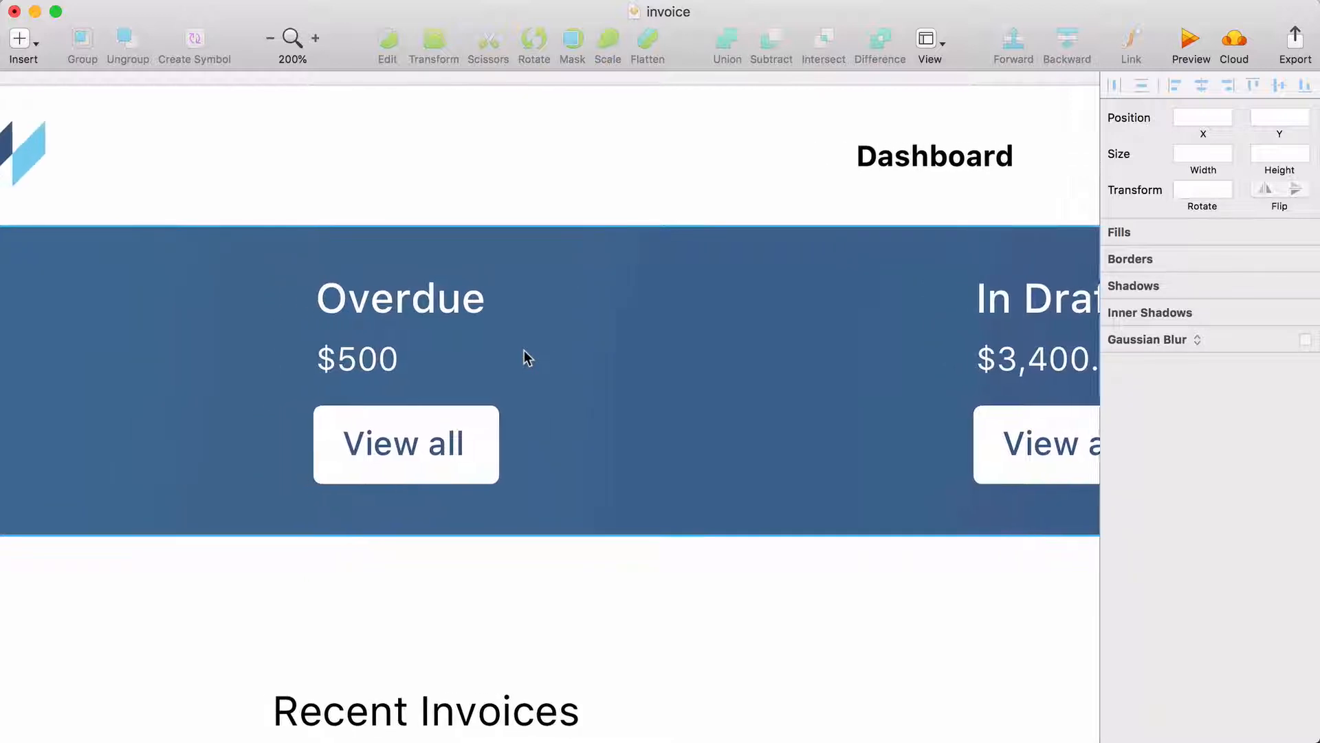
{"action": "scroll", "coordinate": [526, 358], "scroll_direction": "left", "scroll_amount": 2}
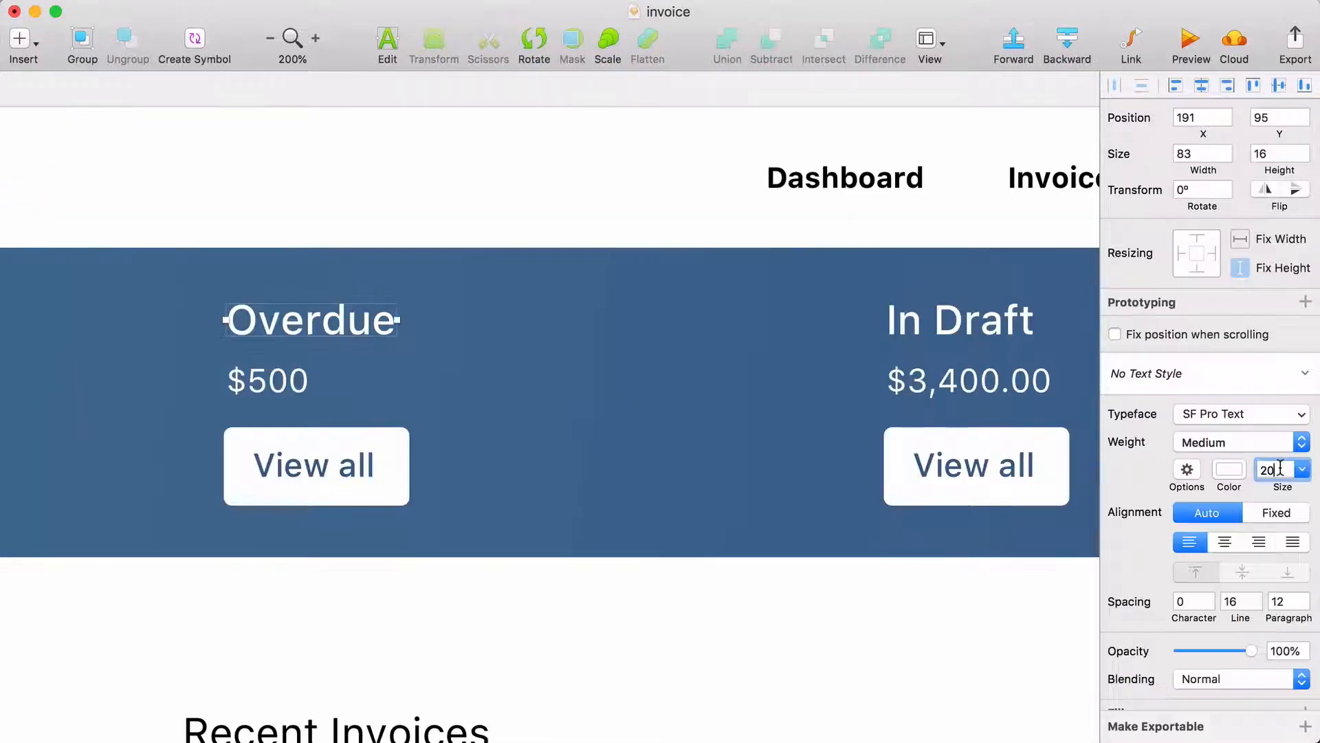
- Set the Overdue heading's font size to 14 and its $500 amount to size 36 in a lighter weight
{"action": "key", "text": "Down"}
{"action": "key", "text": "Down"}
{"action": "key", "text": "Down"}
{"action": "key", "text": "Down"}
{"action": "left_click", "coordinate": [1259, 442]}
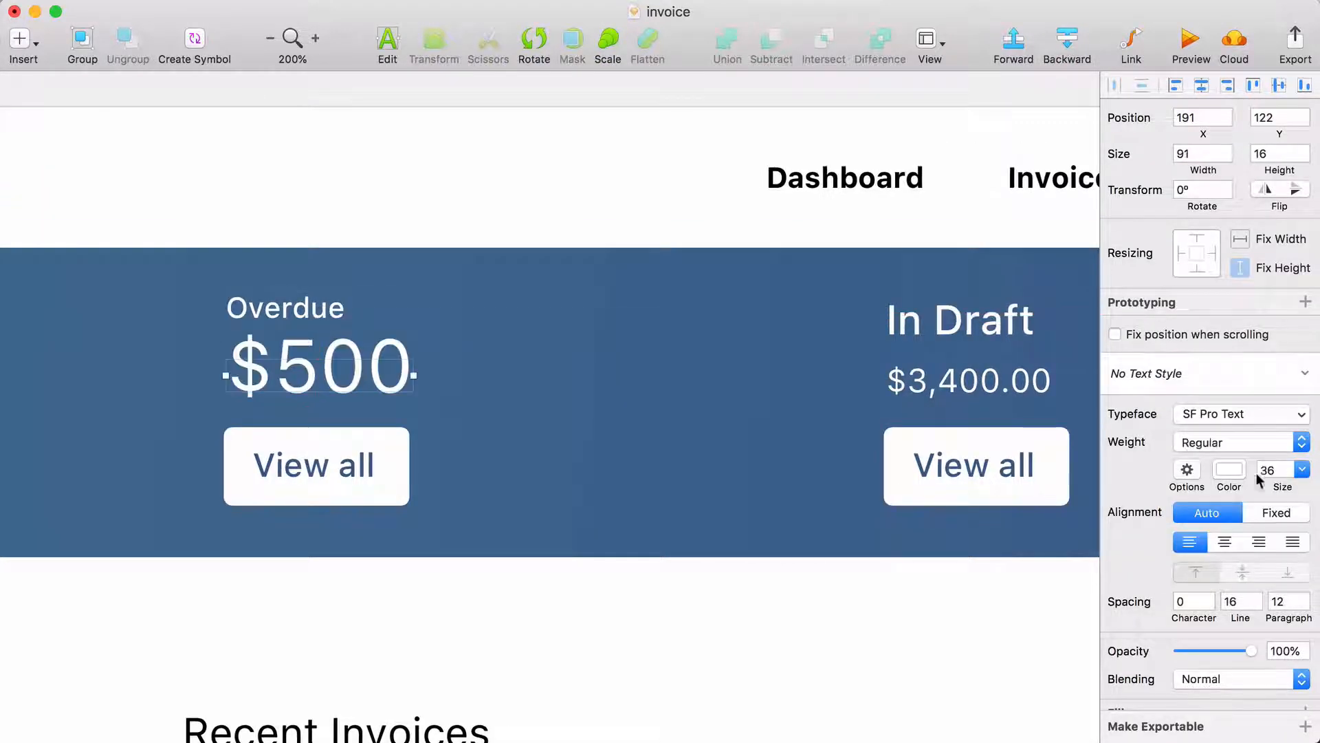
{"action": "left_click", "coordinate": [1244, 444]}
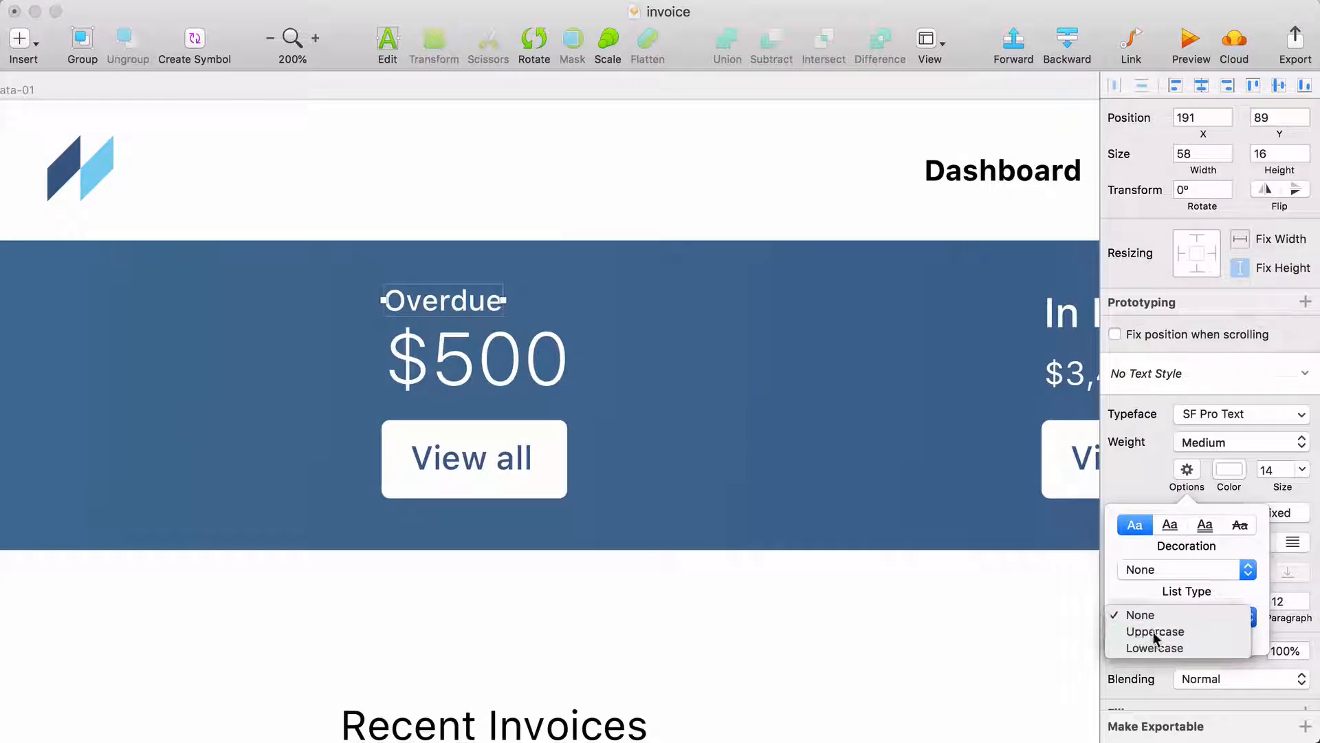
- Make the Overdue heading uppercase and bold in grey D4D4D4, and give the other summary headings the same grey
{"action": "left_click", "coordinate": [1153, 628]}
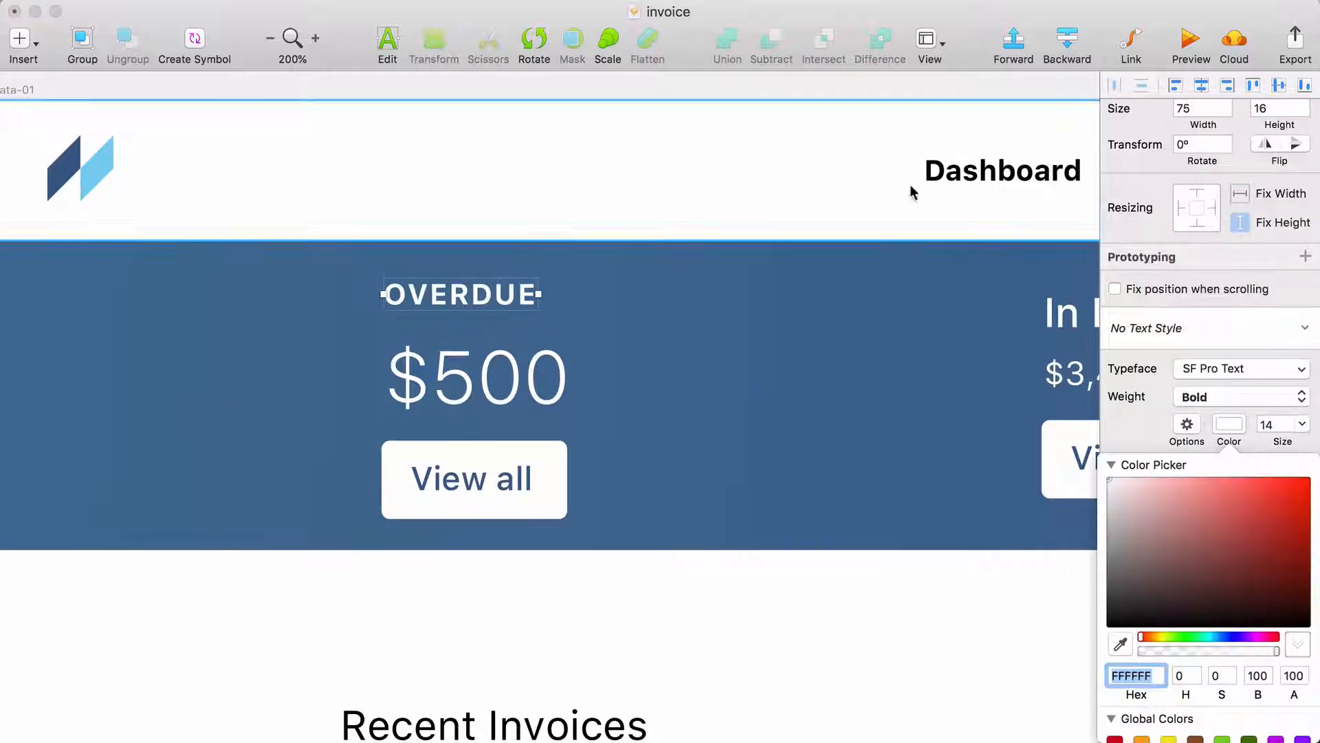
{"action": "left_click_drag", "start_coordinate": [1110, 484], "coordinate": [1087, 501]}
{"action": "left_click", "coordinate": [1087, 502]}
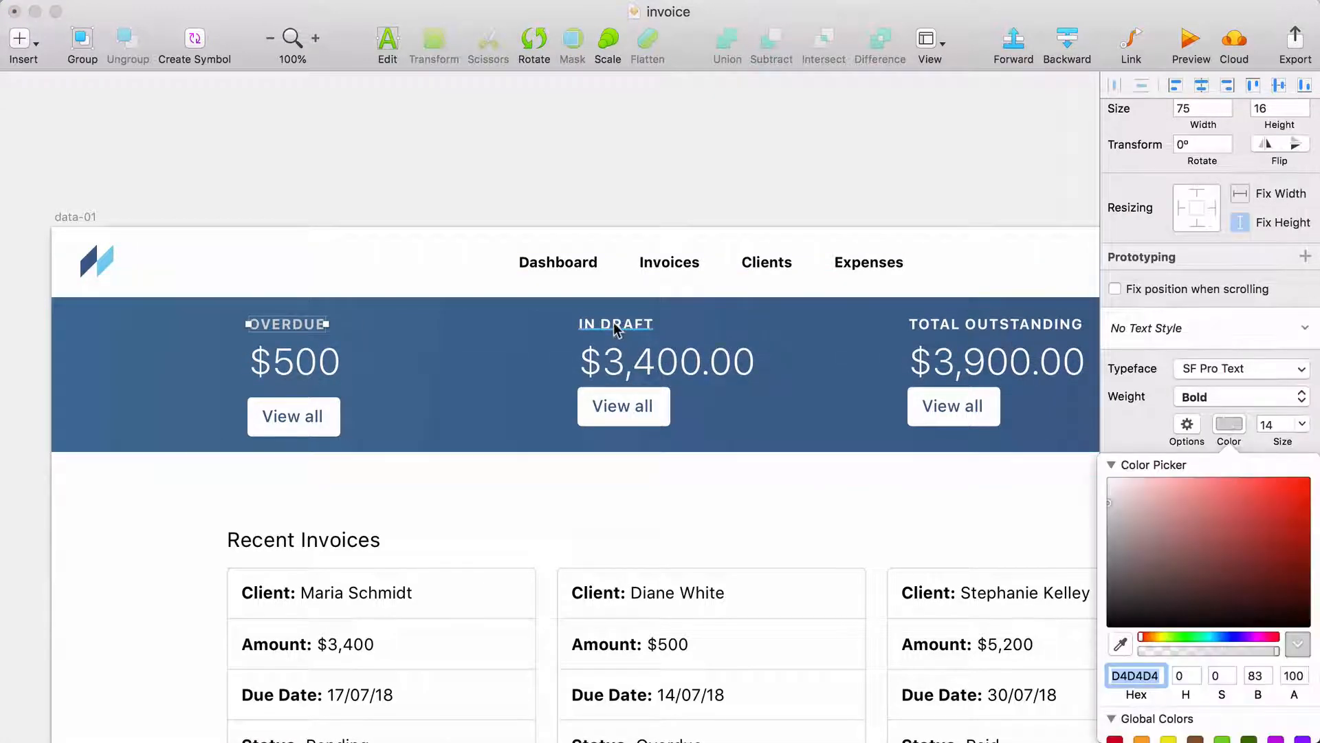
{"action": "left_click", "coordinate": [615, 326], "text": "shift"}
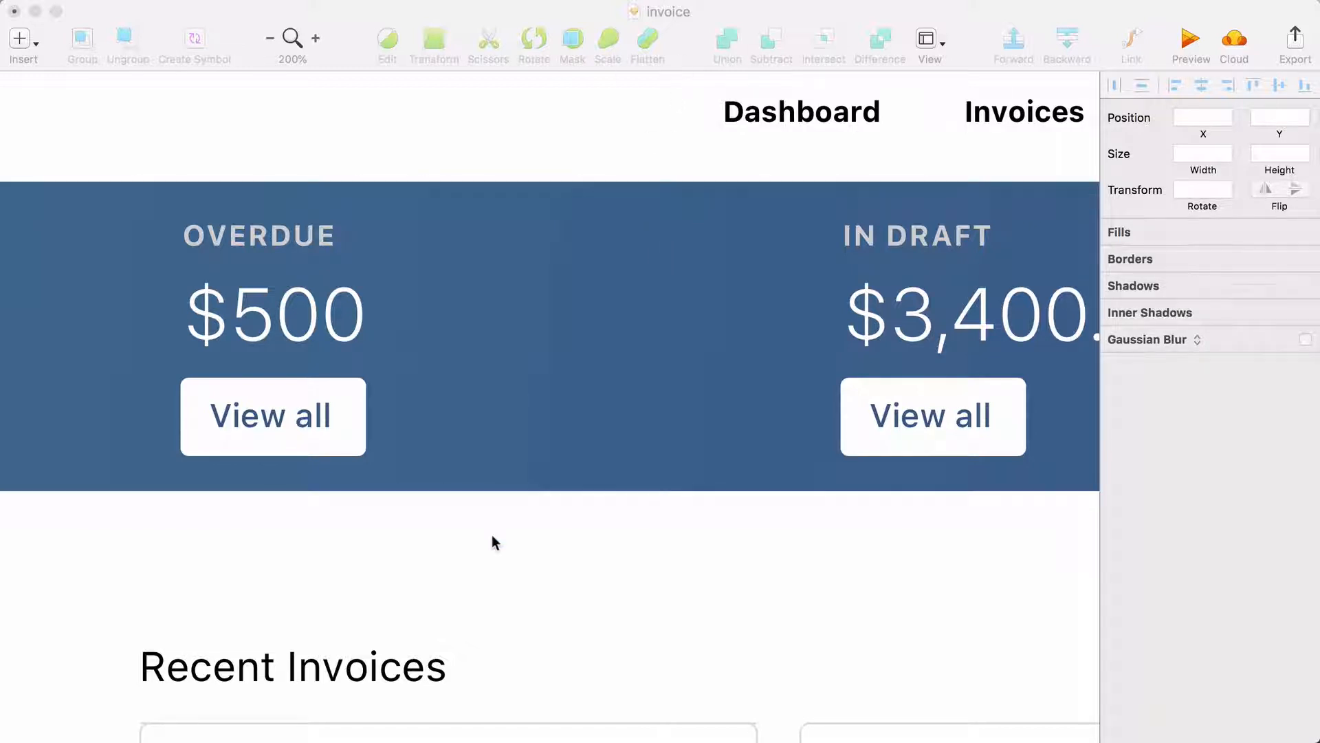
- Recolour the Overdue, In Draft and Total Outstanding headings with the band's sampled blue, lightened to BBDCFC
{"action": "left_click", "coordinate": [474, 570]}
{"action": "left_click", "coordinate": [297, 241]}
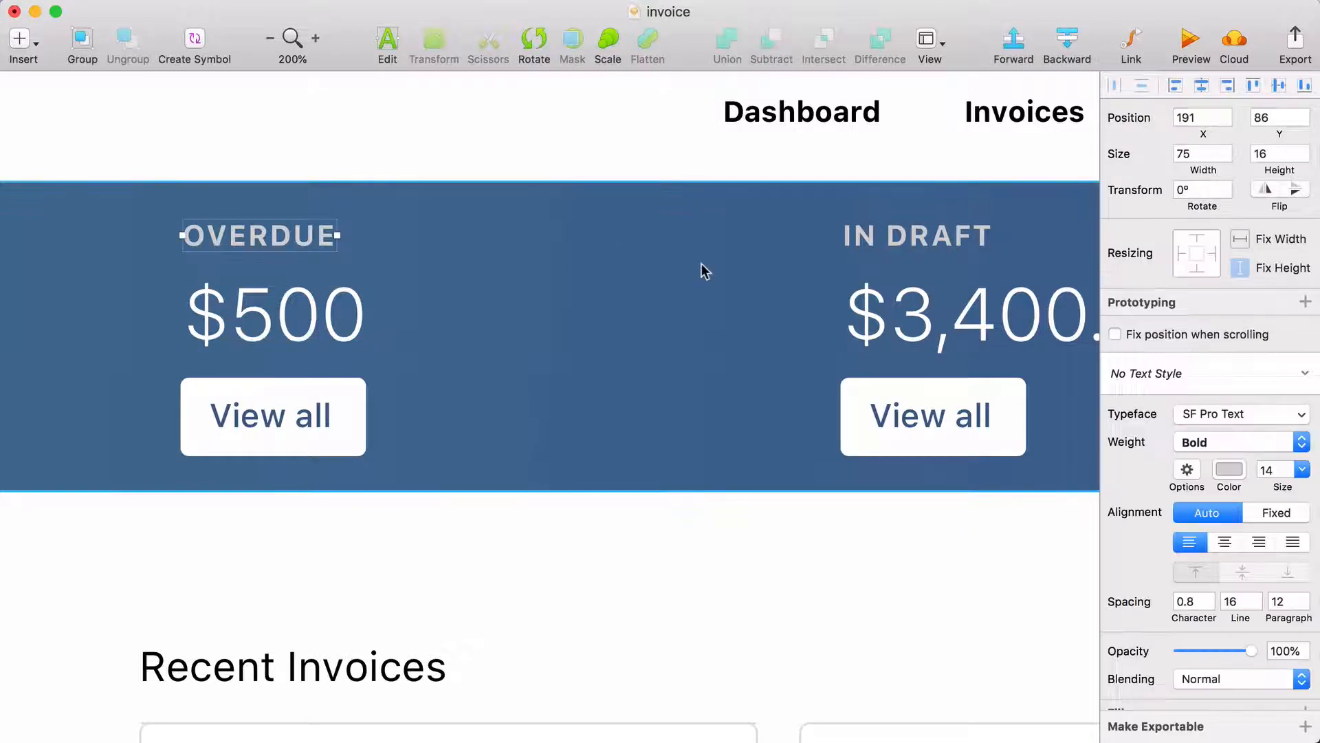
{"action": "scroll", "coordinate": [814, 236], "scroll_direction": "right", "scroll_amount": 10}
{"action": "left_click", "coordinate": [814, 236], "text": "shift"}
{"action": "scroll", "coordinate": [813, 236], "scroll_direction": "right", "scroll_amount": 5}
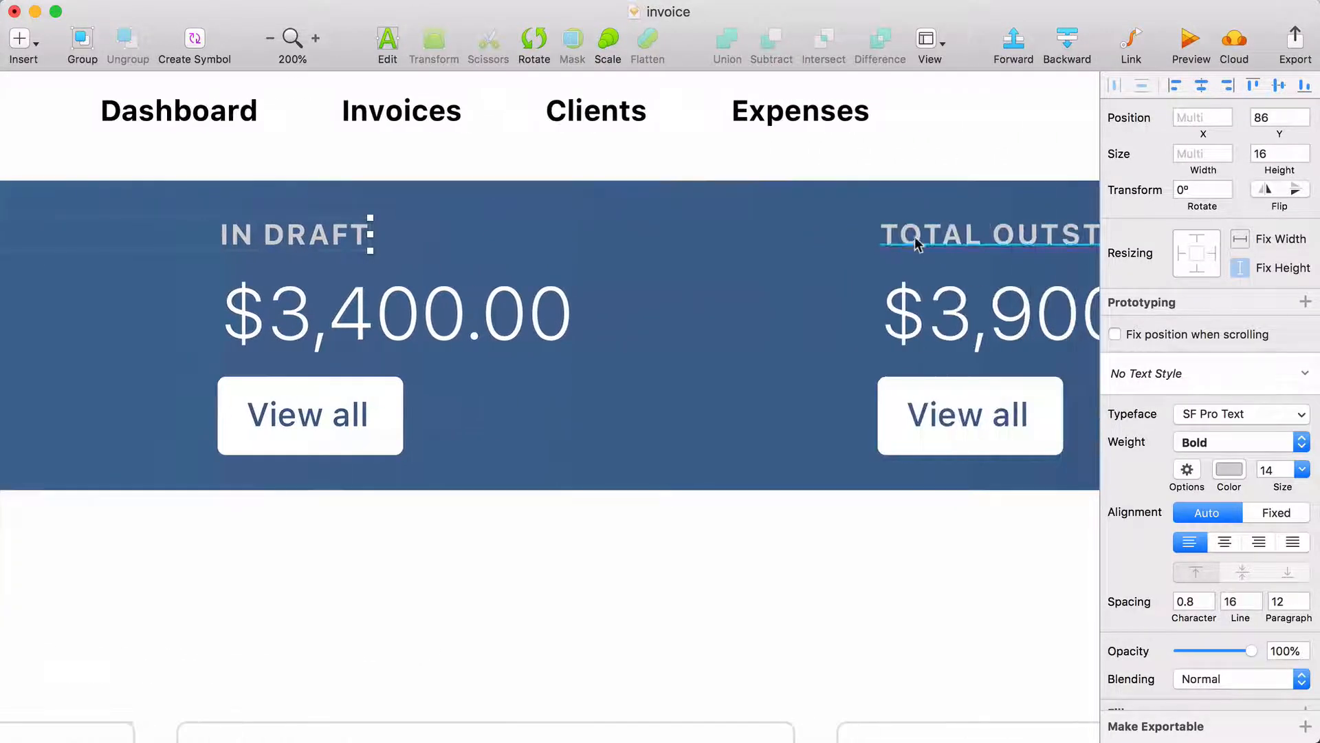
{"action": "scroll", "coordinate": [486, 342], "scroll_direction": "left", "scroll_amount": 10}
{"action": "scroll", "coordinate": [487, 341], "scroll_direction": "left", "scroll_amount": 3}
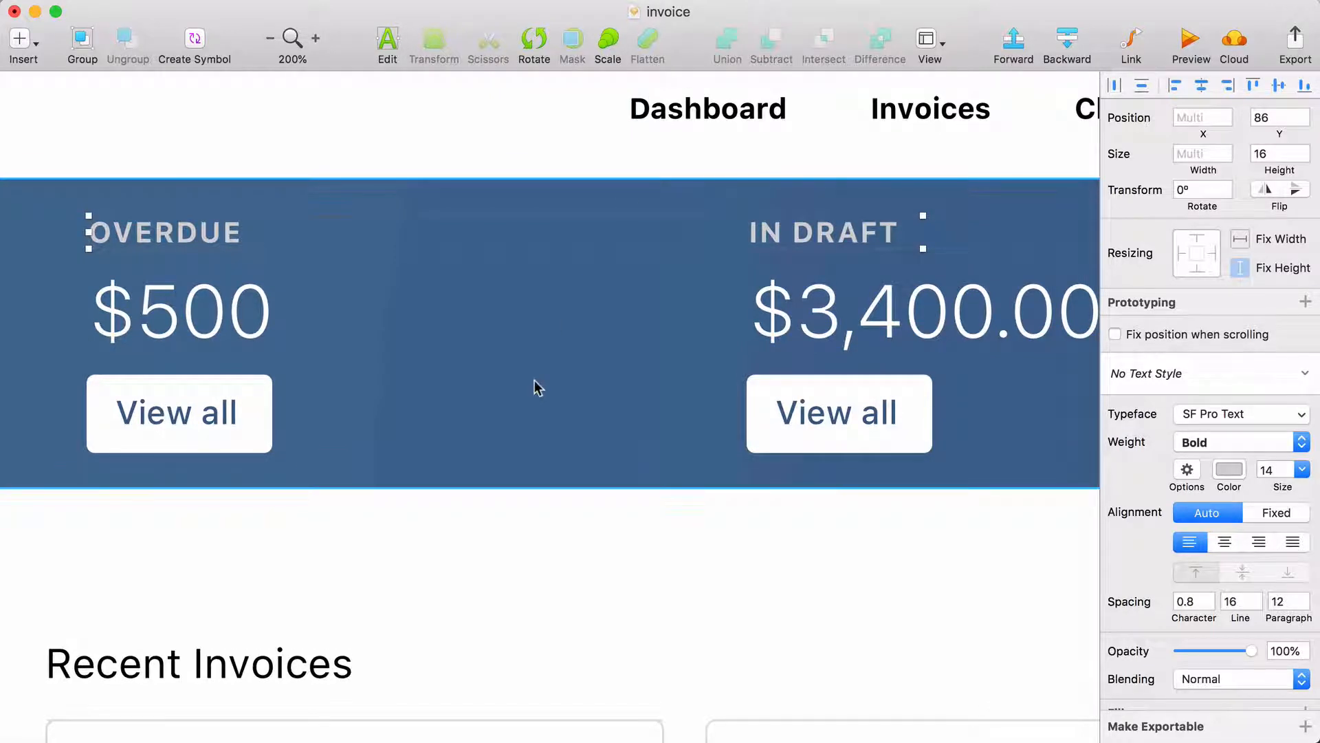
{"action": "scroll", "coordinate": [536, 383], "scroll_direction": "down", "scroll_amount": 2}
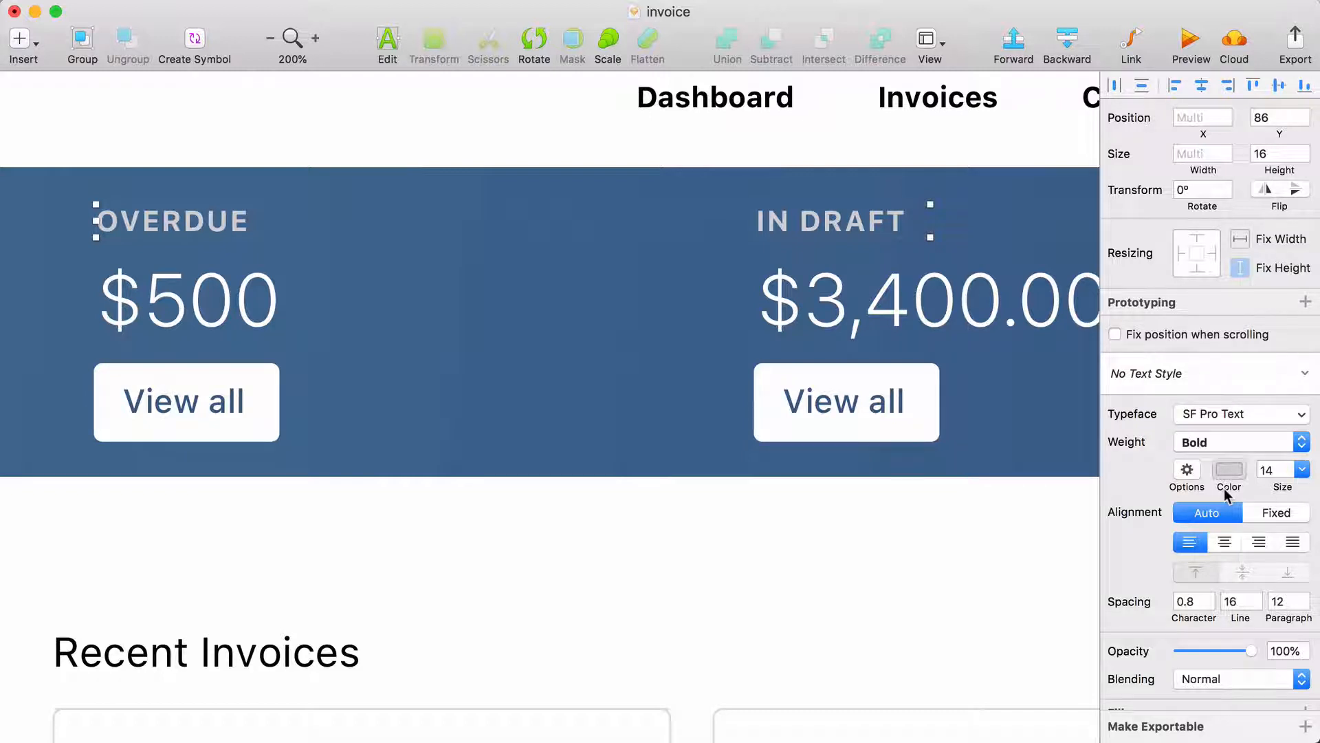
{"action": "scroll", "coordinate": [1224, 488], "scroll_direction": "down", "scroll_amount": 2}
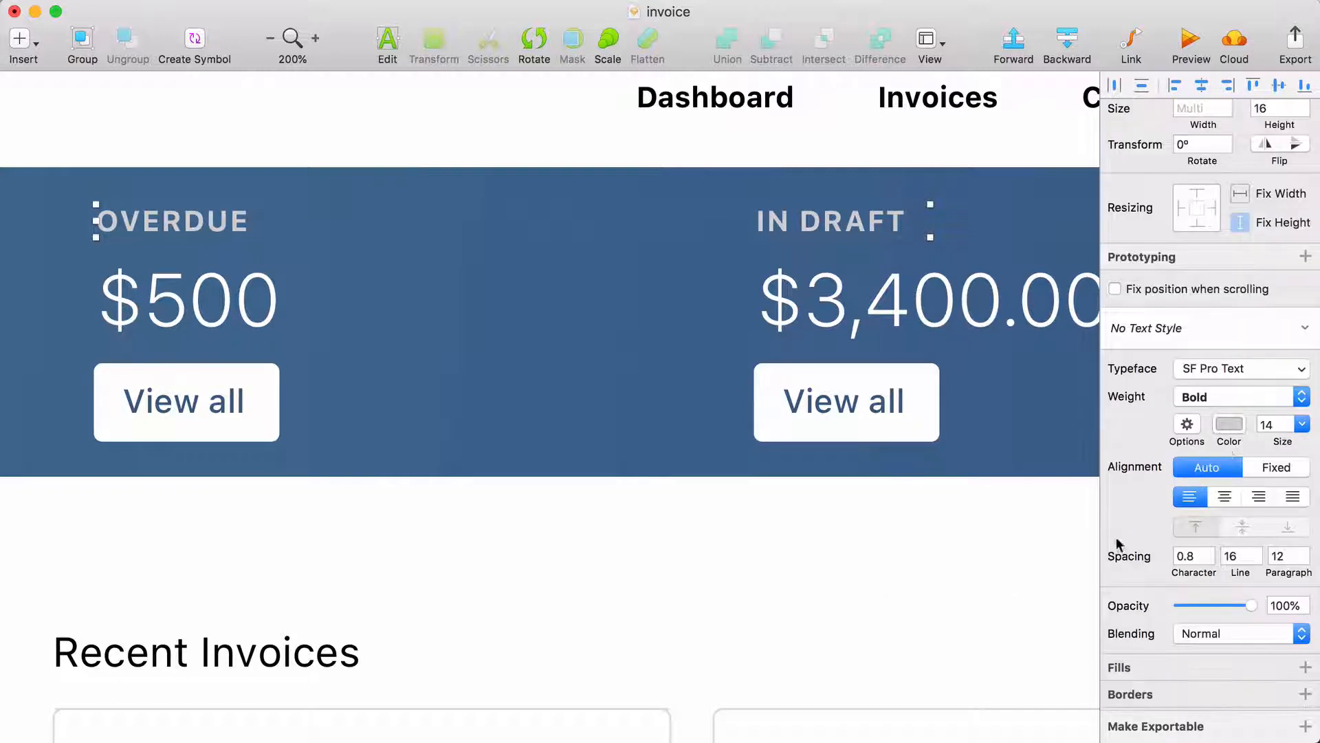
{"action": "left_click", "coordinate": [1229, 424]}
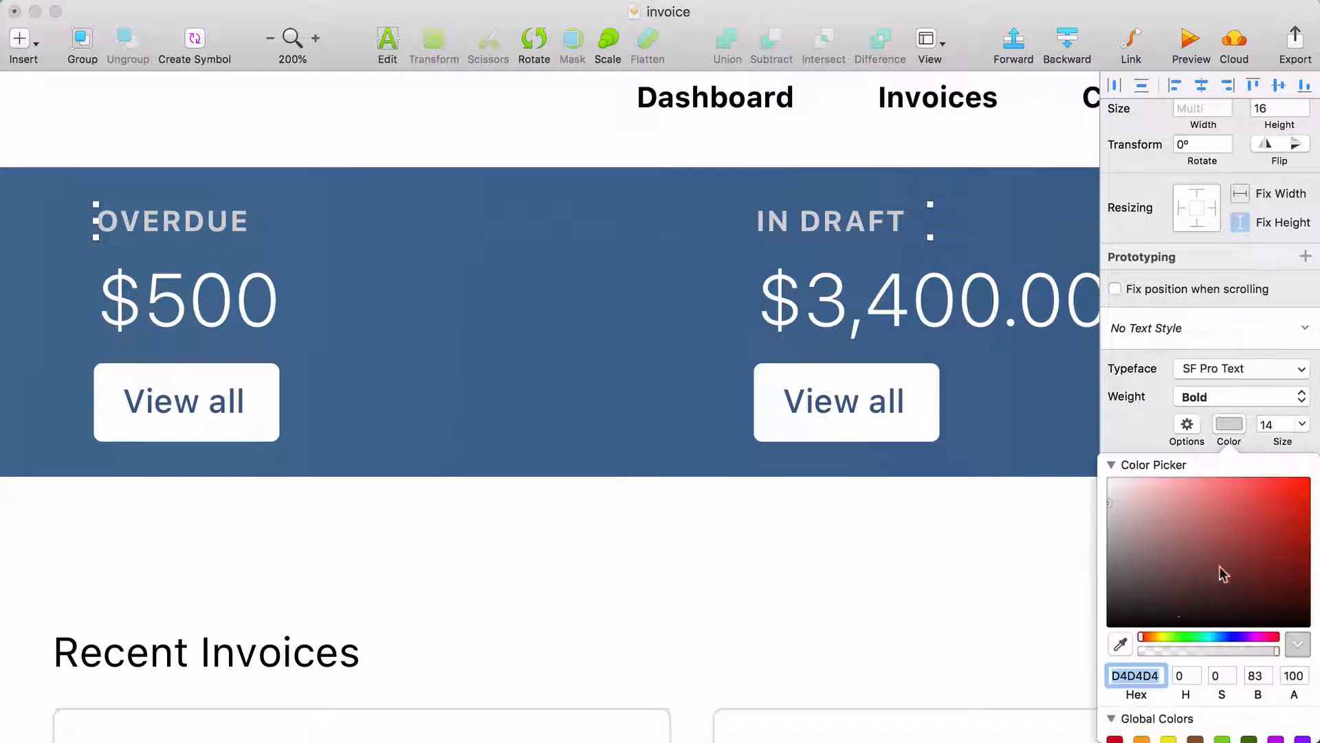
{"action": "left_click", "coordinate": [1122, 643]}
{"action": "left_click", "coordinate": [611, 361]}
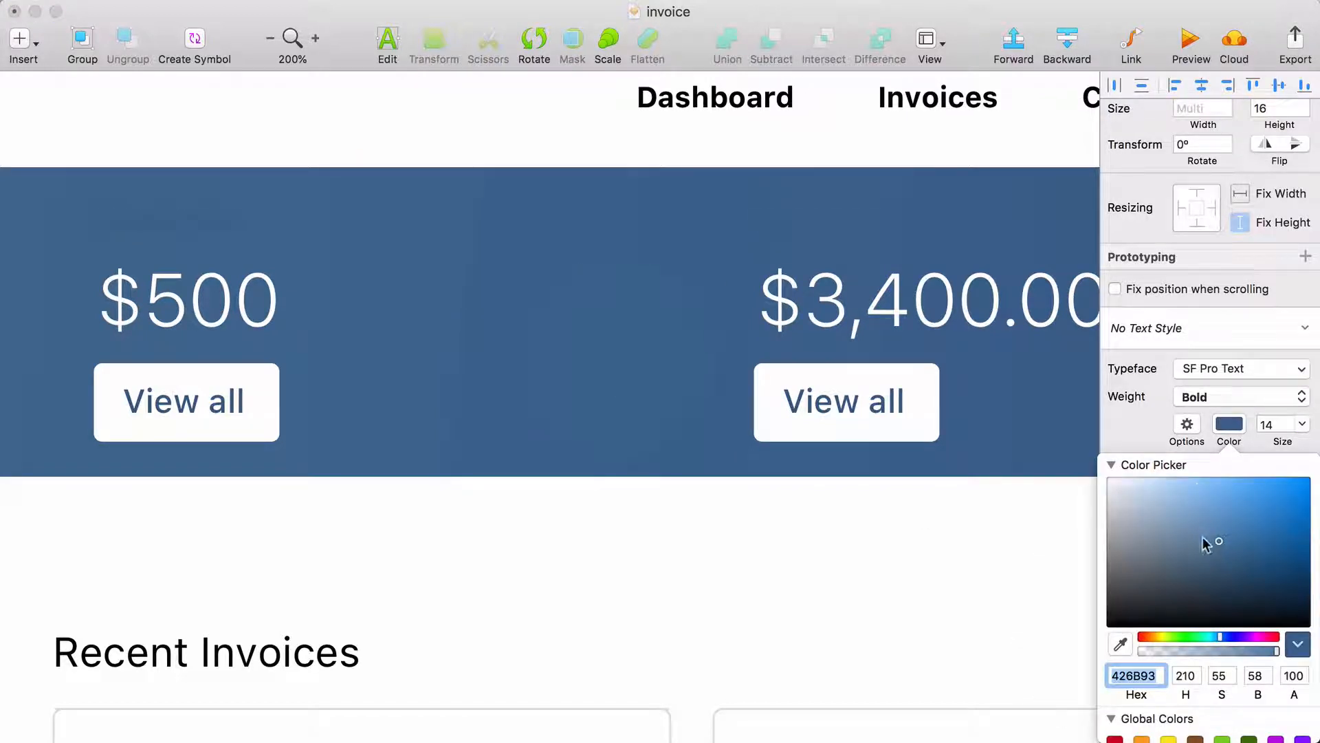
{"action": "left_click_drag", "start_coordinate": [1204, 543], "coordinate": [1161, 480]}
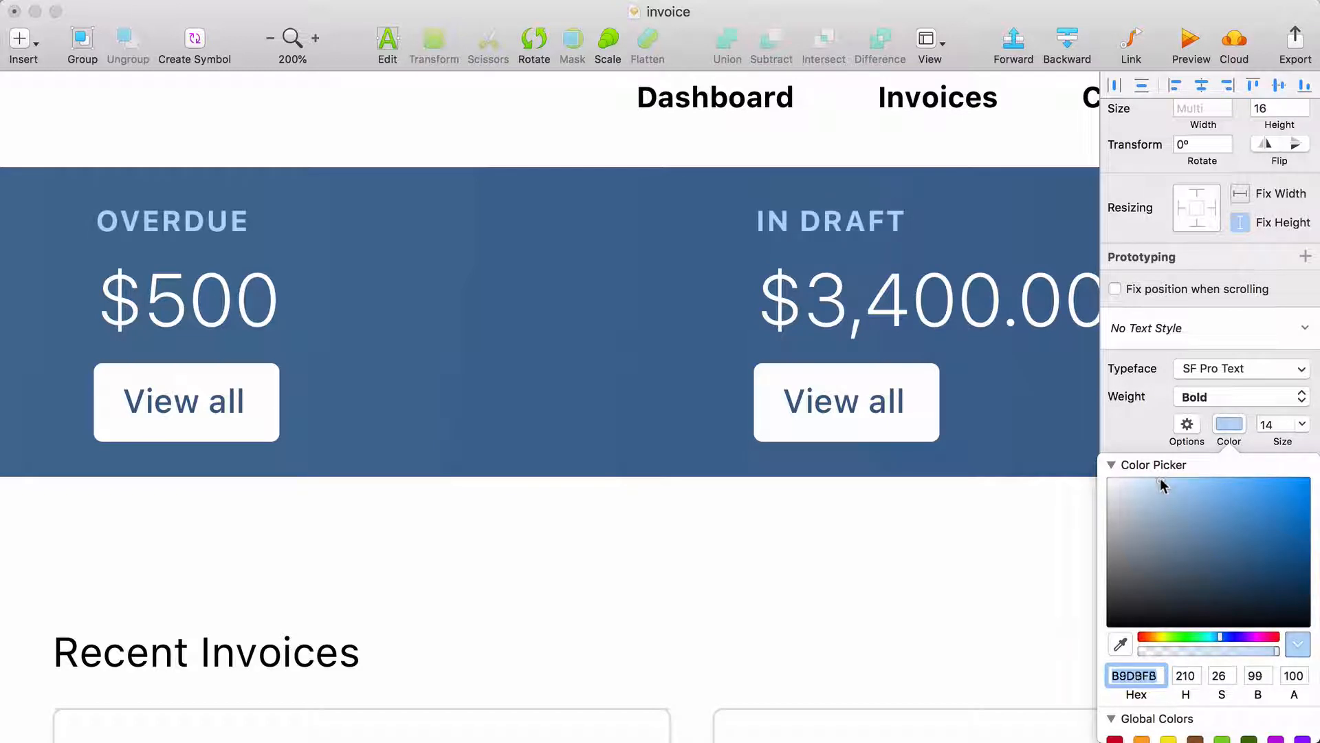
{"action": "left_click", "coordinate": [769, 572]}
{"action": "scroll", "coordinate": [798, 565], "scroll_direction": "right", "scroll_amount": 1}
{"action": "left_click", "coordinate": [792, 566]}
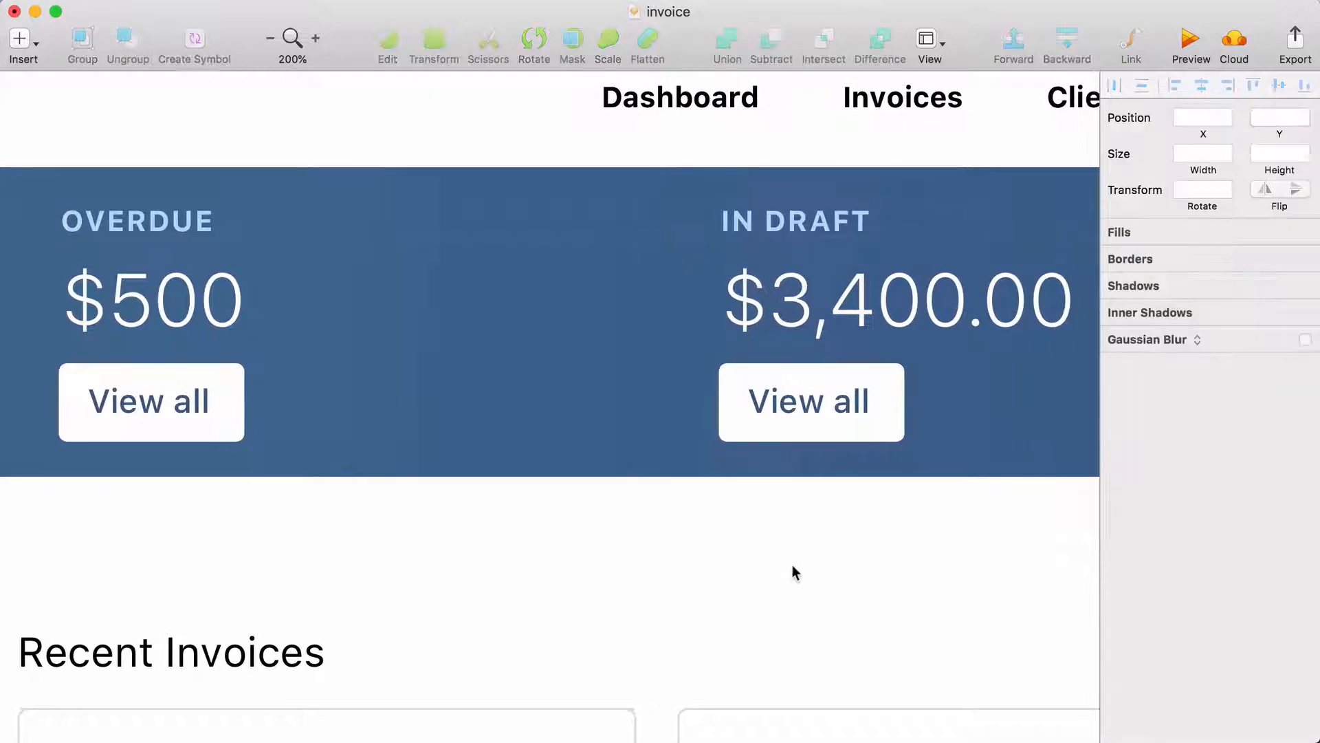
- Shift the hue of the three summary headings' colour to 195, making it BBECFC
{"action": "key", "text": "super+minus"}
{"action": "scroll", "coordinate": [792, 564], "scroll_direction": "down", "scroll_amount": 5}
{"action": "scroll", "coordinate": [792, 564], "scroll_direction": "right", "scroll_amount": 5}
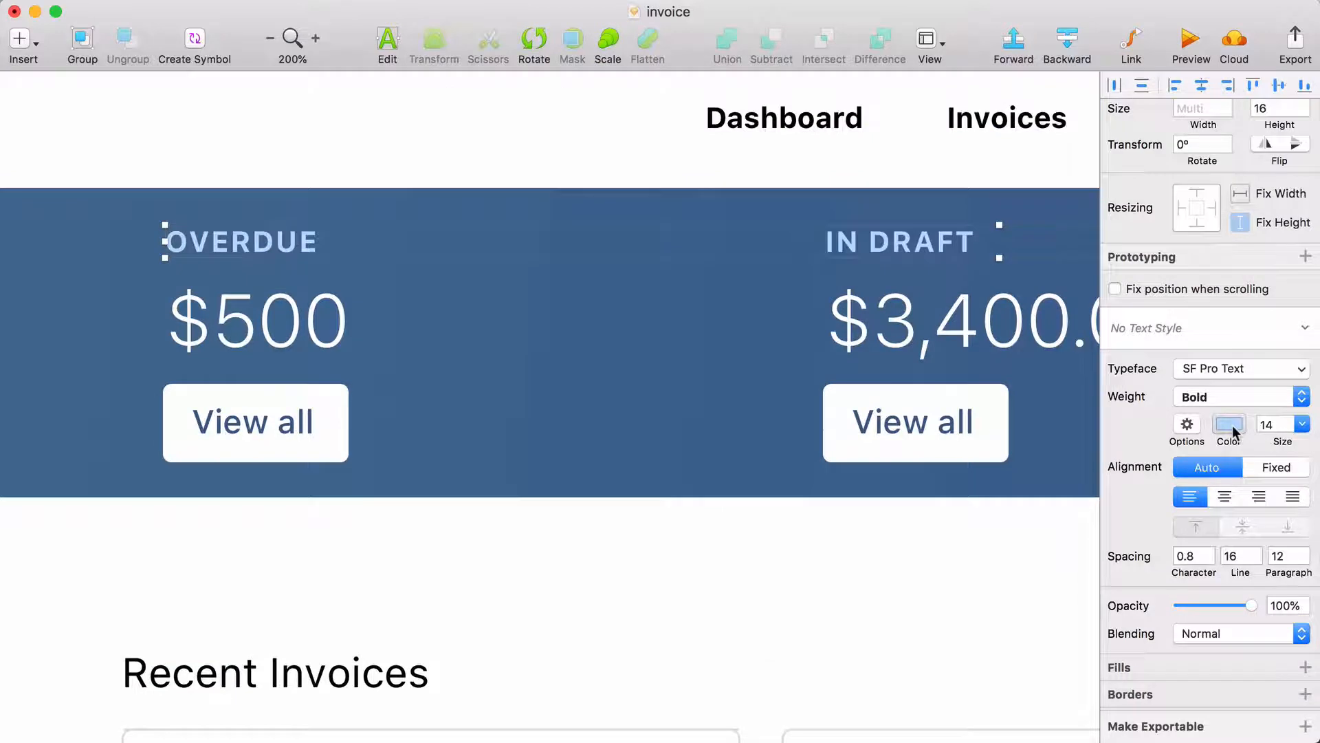
{"action": "left_click", "coordinate": [1229, 423]}
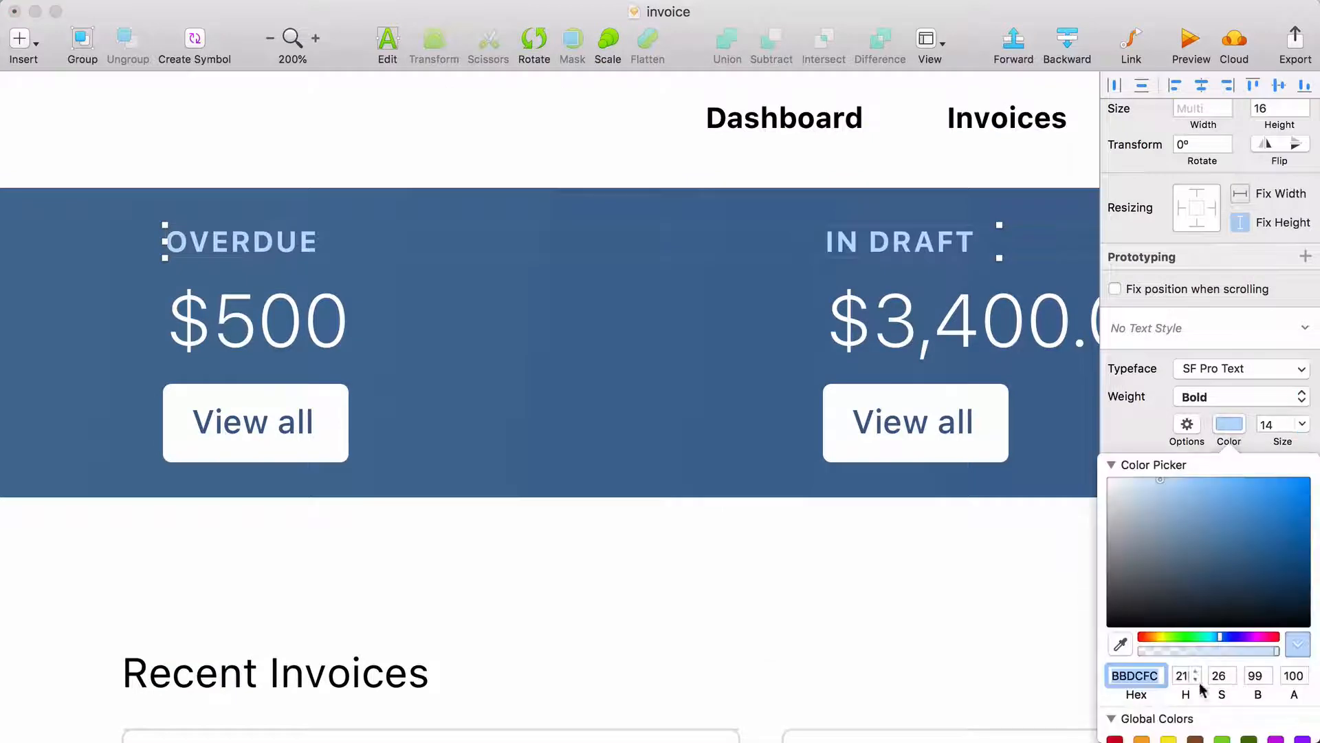
{"action": "left_click", "coordinate": [1196, 680]}
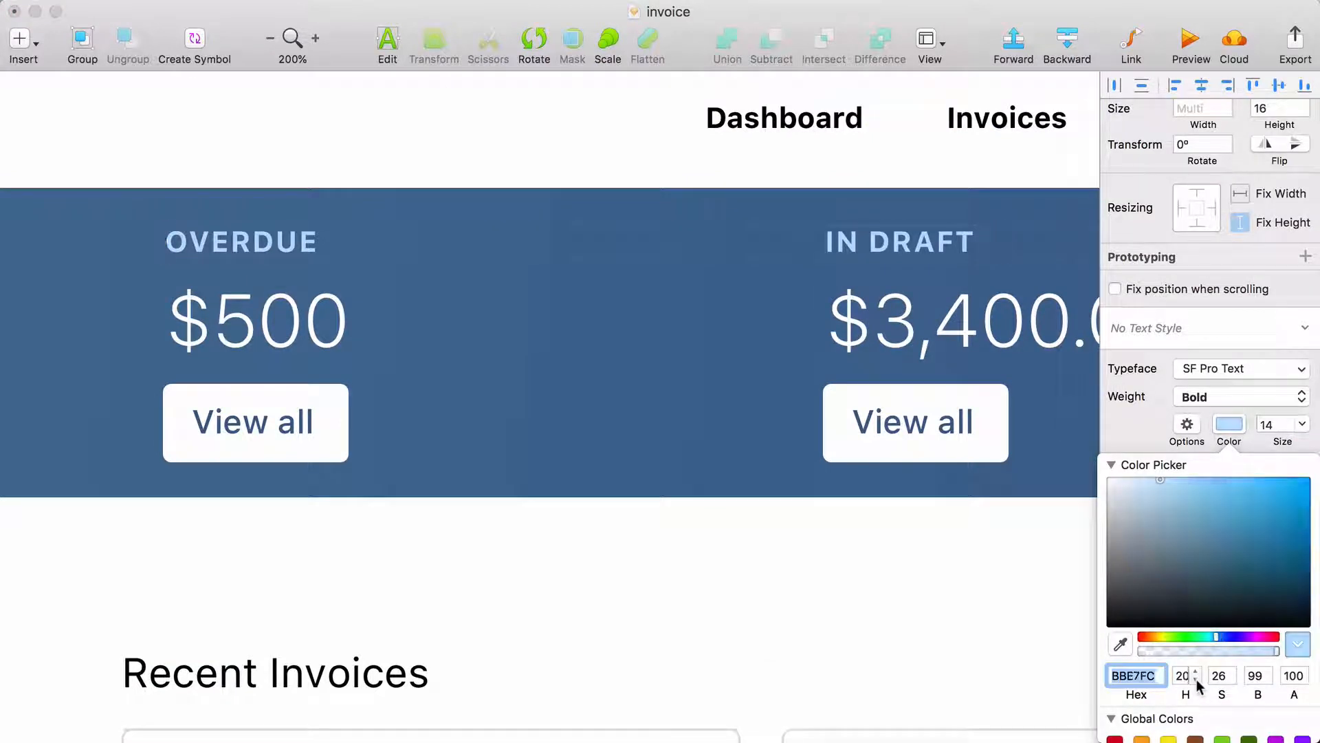
{"action": "left_click", "coordinate": [1196, 681]}
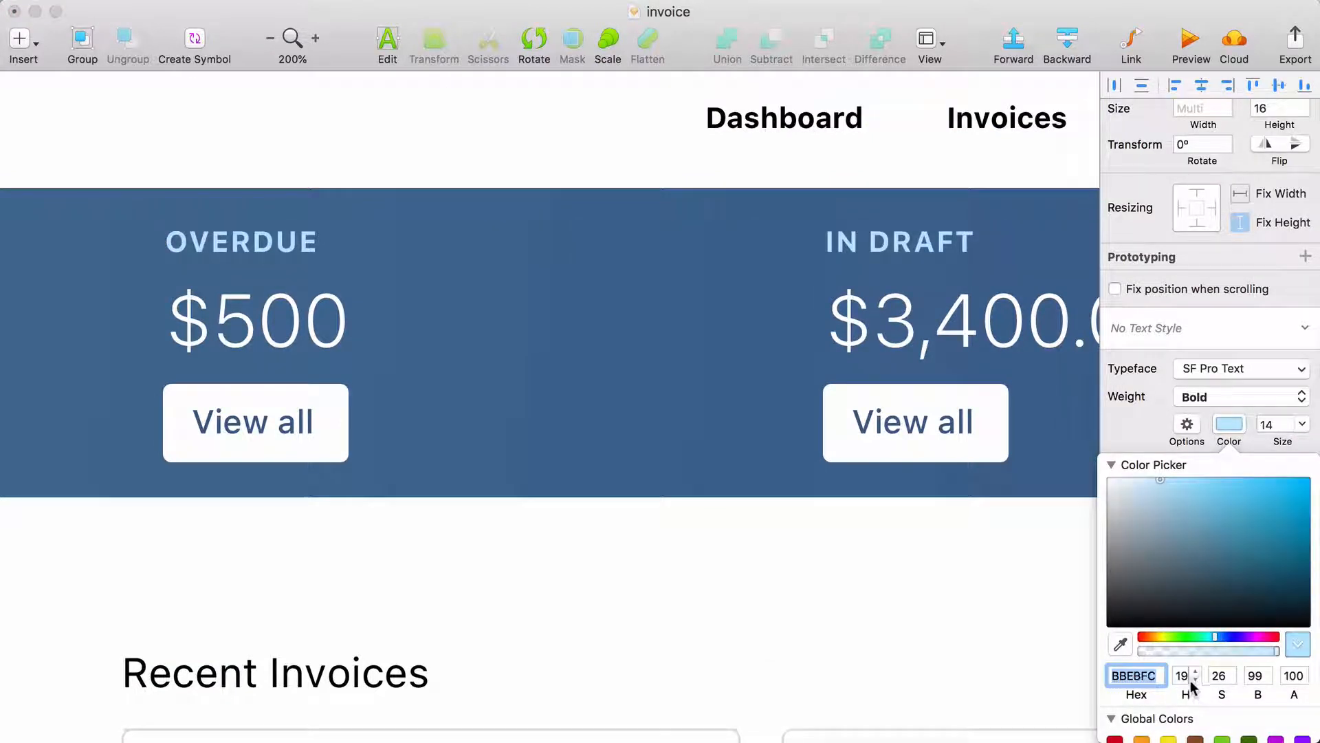
{"action": "scroll", "coordinate": [858, 547], "scroll_direction": "right", "scroll_amount": 7}
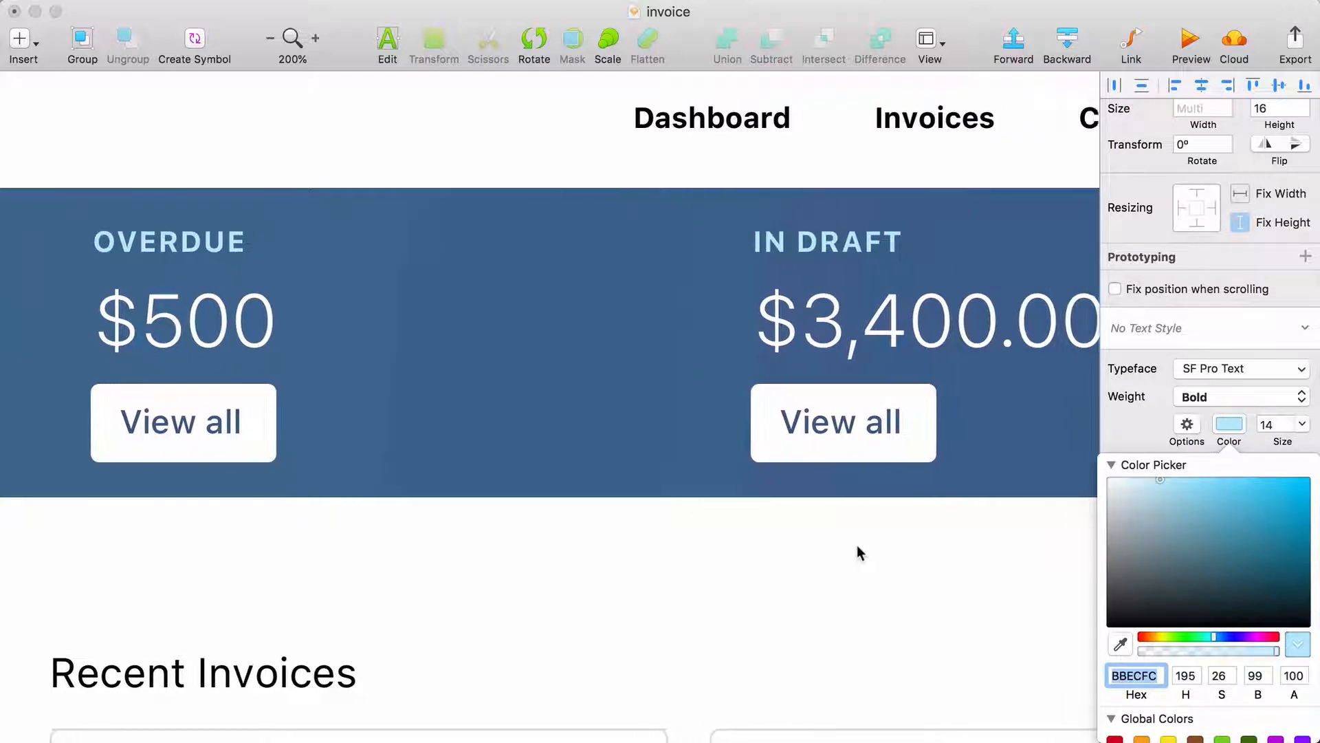
{"action": "scroll", "coordinate": [857, 548], "scroll_direction": "right", "scroll_amount": 10}
{"action": "left_click", "coordinate": [869, 547]}
{"action": "scroll", "coordinate": [869, 547], "scroll_direction": "right", "scroll_amount": 2}
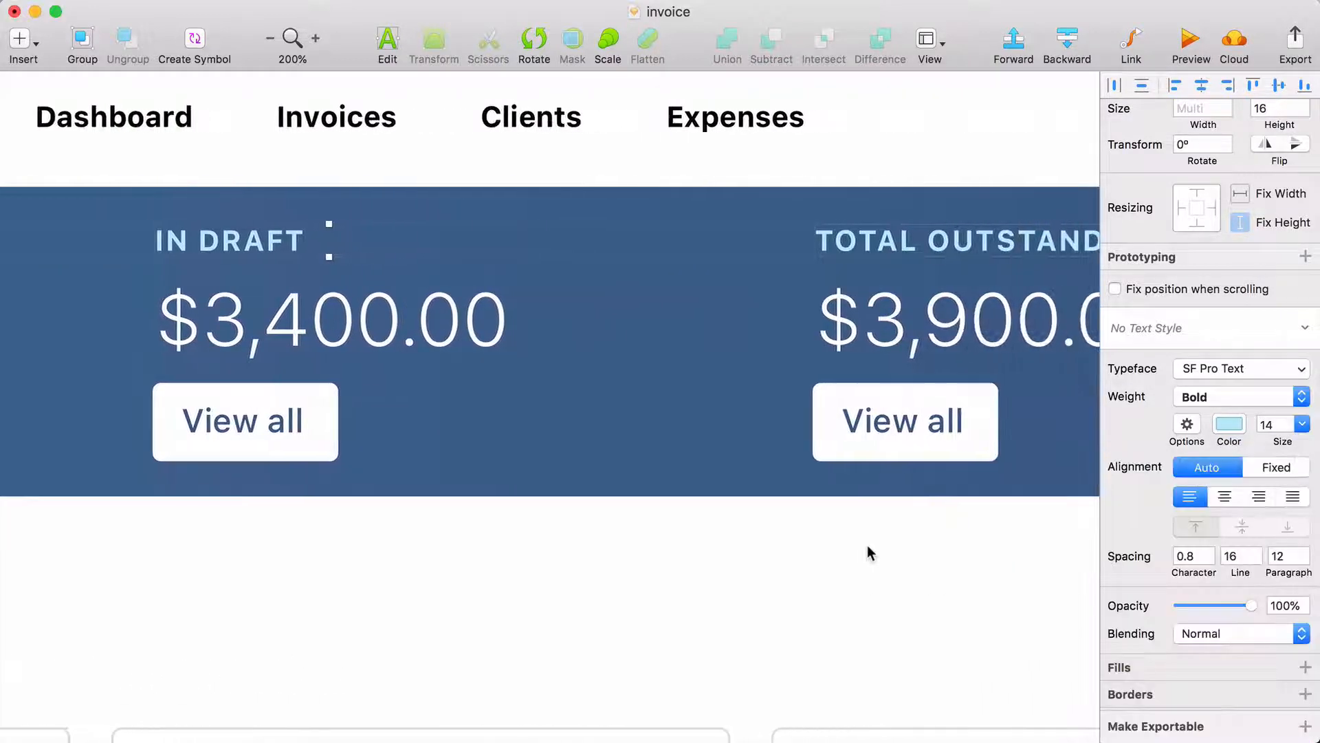
- Examine the summary band together with the navigation bar and recent invoice cards at 100% zoom
{"action": "left_click", "coordinate": [887, 548]}
{"action": "scroll", "coordinate": [885, 554], "scroll_direction": "left", "scroll_amount": 3}
{"action": "key", "text": "super+minus"}
{"action": "scroll", "coordinate": [930, 551], "scroll_direction": "down", "scroll_amount": 2}
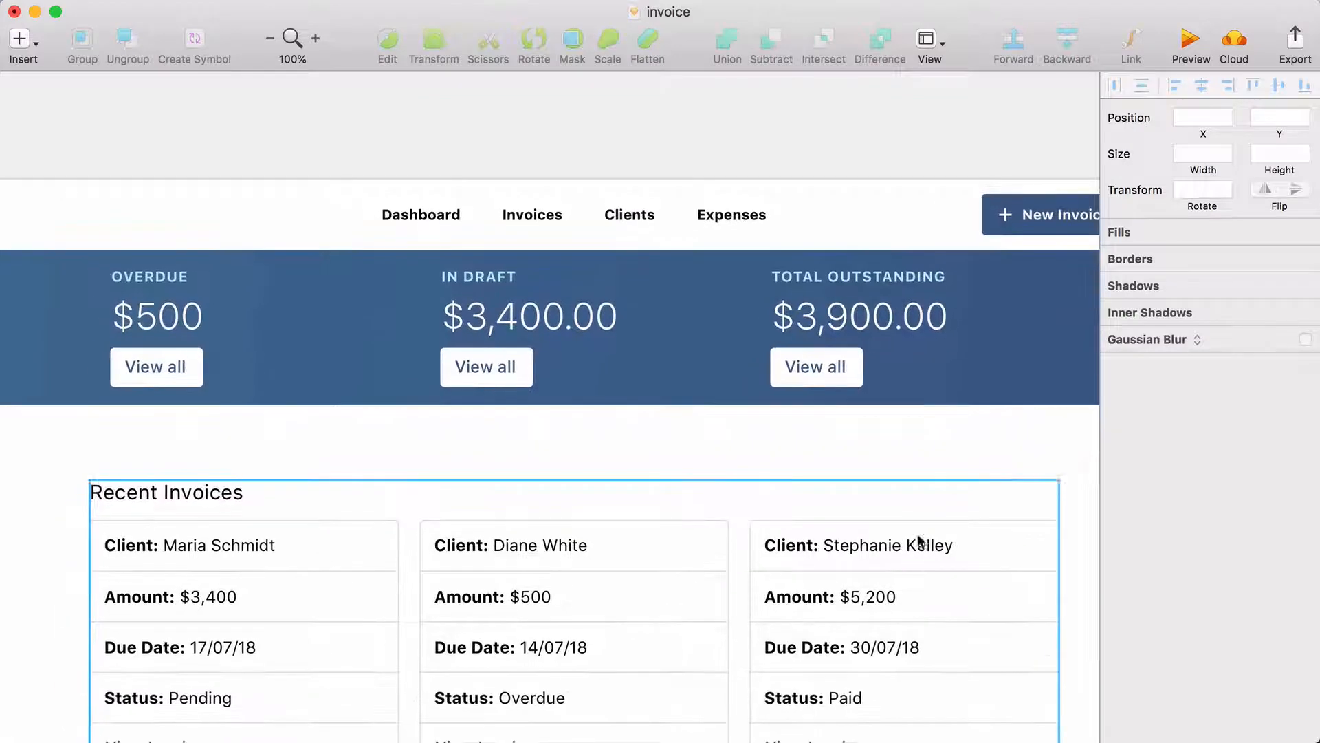
{"action": "scroll", "coordinate": [899, 463], "scroll_direction": "down", "scroll_amount": 3}
{"action": "scroll", "coordinate": [898, 463], "scroll_direction": "left", "scroll_amount": 1}
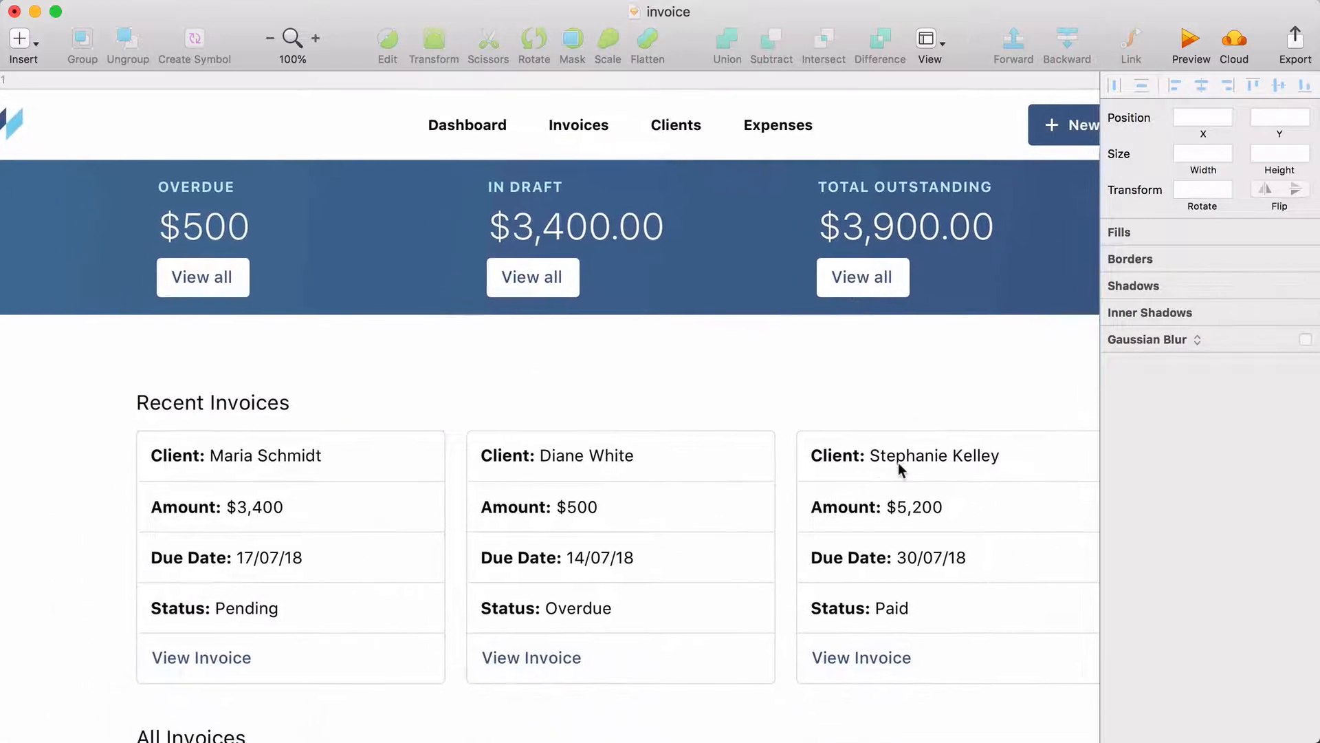
{"action": "scroll", "coordinate": [898, 462], "scroll_direction": "up", "scroll_amount": 1}
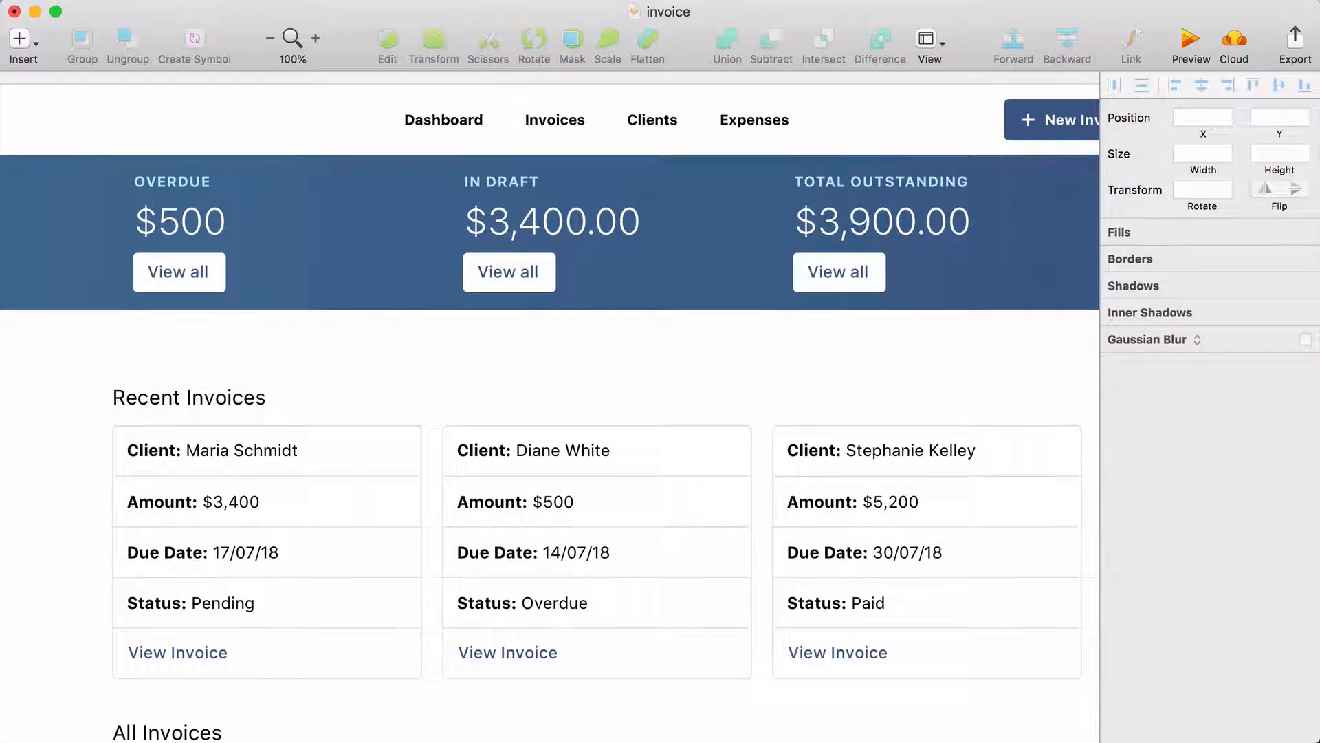
{"action": "key", "text": "super+Tab"}
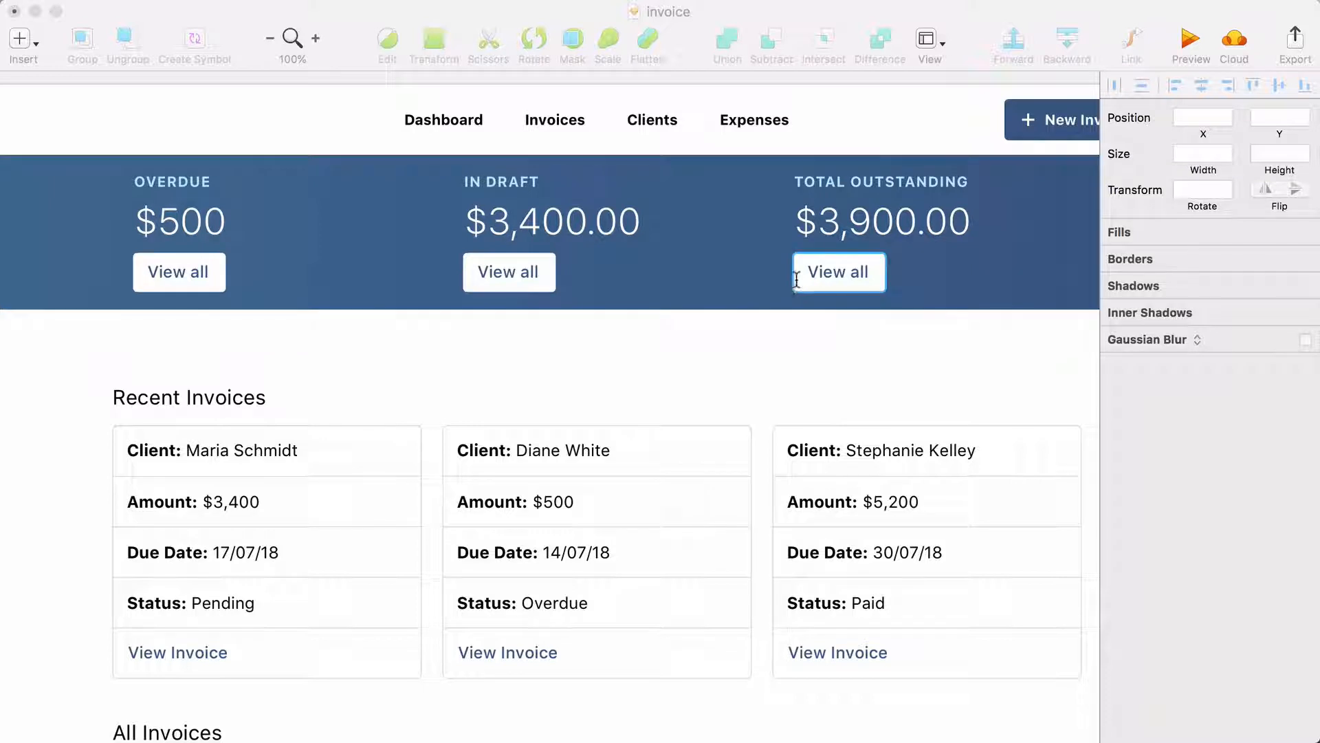
- Try removing the white backgrounds behind the three View all labels in the summary band
{"action": "left_click", "coordinate": [678, 318]}
{"action": "left_click", "coordinate": [811, 275]}
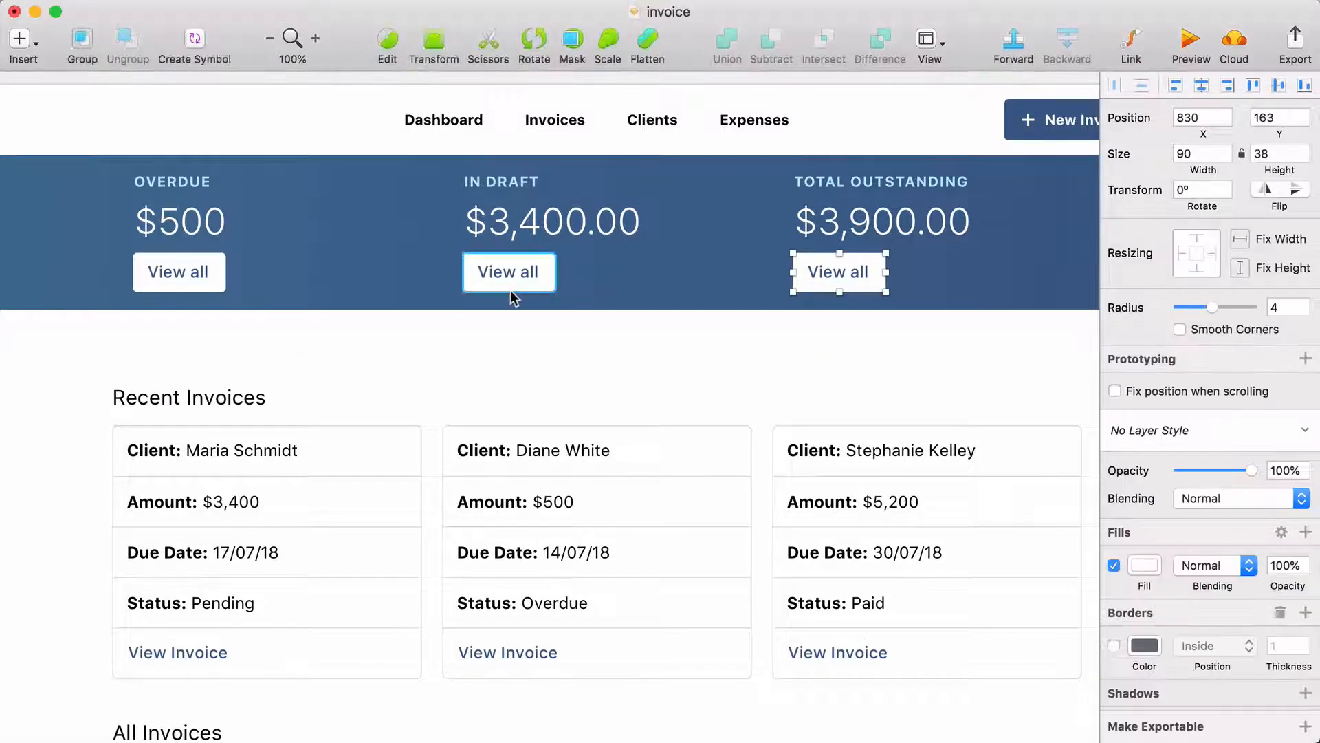
{"action": "left_click", "coordinate": [536, 285], "text": "shift"}
{"action": "left_click", "coordinate": [215, 289], "text": "shift"}
{"action": "key", "text": "Delete"}
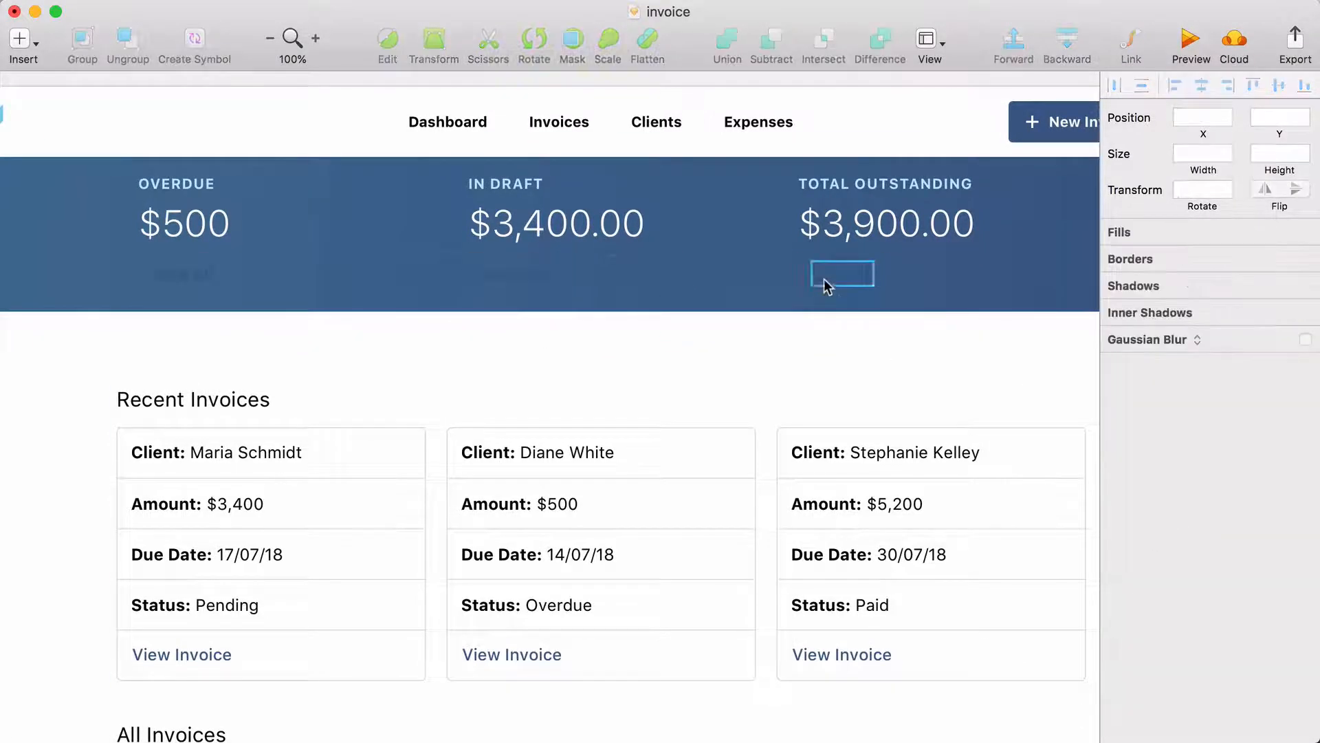
- Try white FFFFFF as the text colour of the three View all labels
{"action": "left_click", "coordinate": [824, 280]}
{"action": "left_click", "coordinate": [491, 277], "text": "shift"}
{"action": "left_click", "coordinate": [199, 277], "text": "shift"}
{"action": "left_click", "coordinate": [1226, 473]}
{"action": "left_click_drag", "start_coordinate": [1162, 500], "coordinate": [1108, 478]}
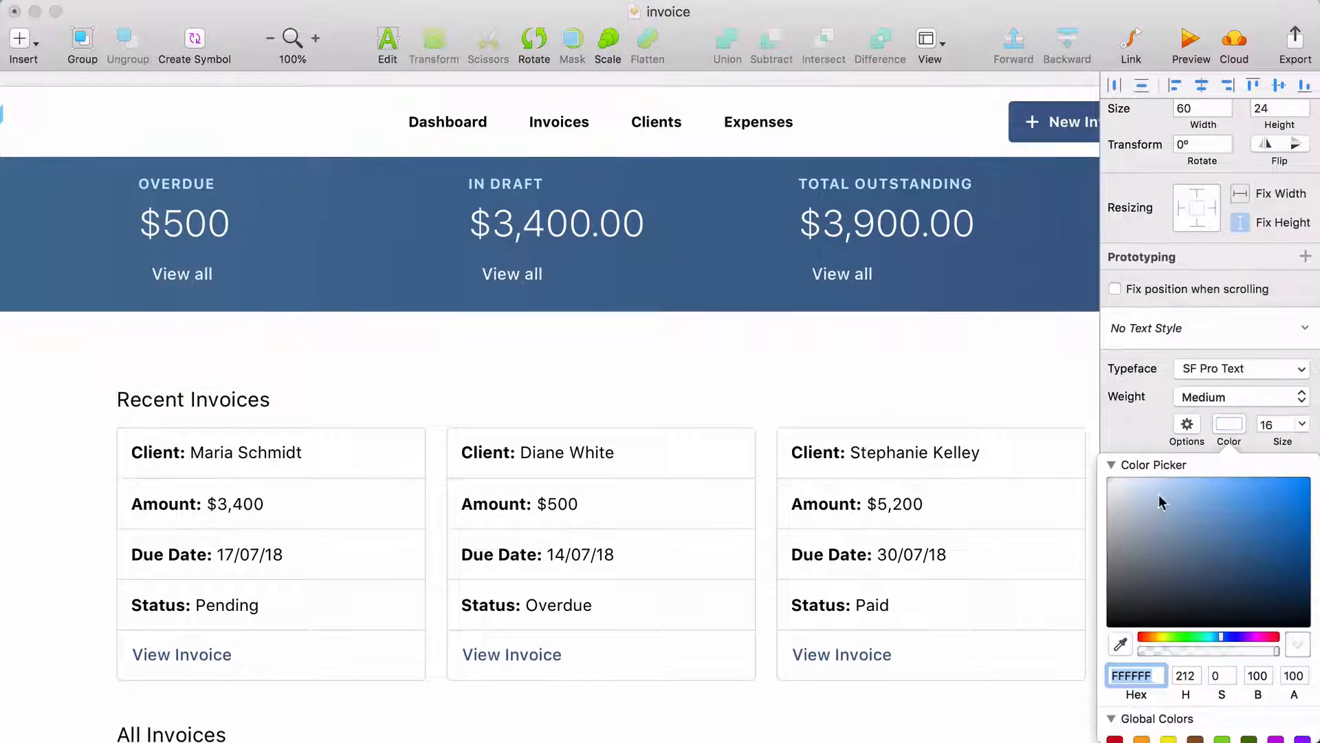
{"action": "scroll", "coordinate": [799, 344], "scroll_direction": "left", "scroll_amount": 2}
{"action": "left_click", "coordinate": [1209, 638]}
{"action": "left_click_drag", "start_coordinate": [1154, 483], "coordinate": [1077, 448]}
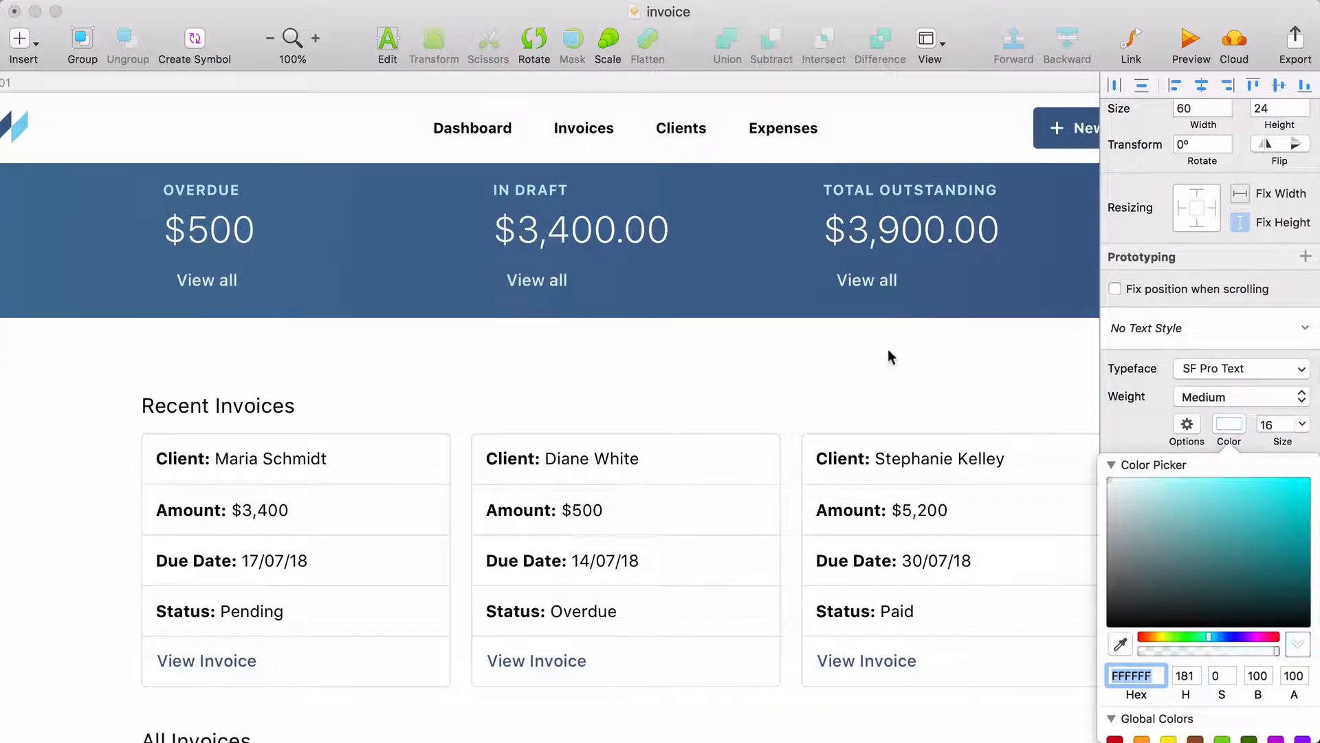
- Undo the white label colour and the deletion of the View all button backgrounds
{"action": "left_click", "coordinate": [888, 349]}
{"action": "scroll", "coordinate": [889, 349], "scroll_direction": "down", "scroll_amount": 1}
{"action": "key", "text": "super+z"}
{"action": "key", "text": "super+z"}
{"action": "key", "text": "super+z"}
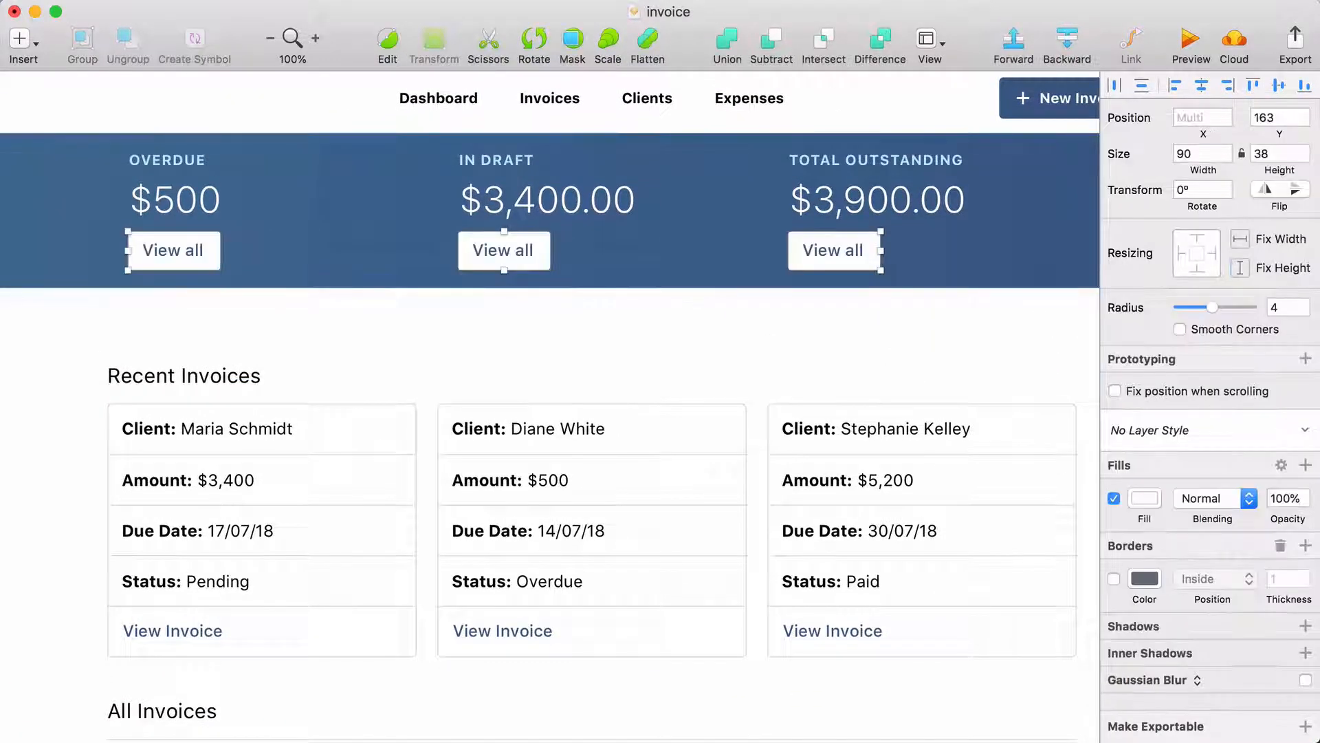
- Reduce the height of the three View all button backgrounds to 24
{"action": "key", "text": "super+plus"}
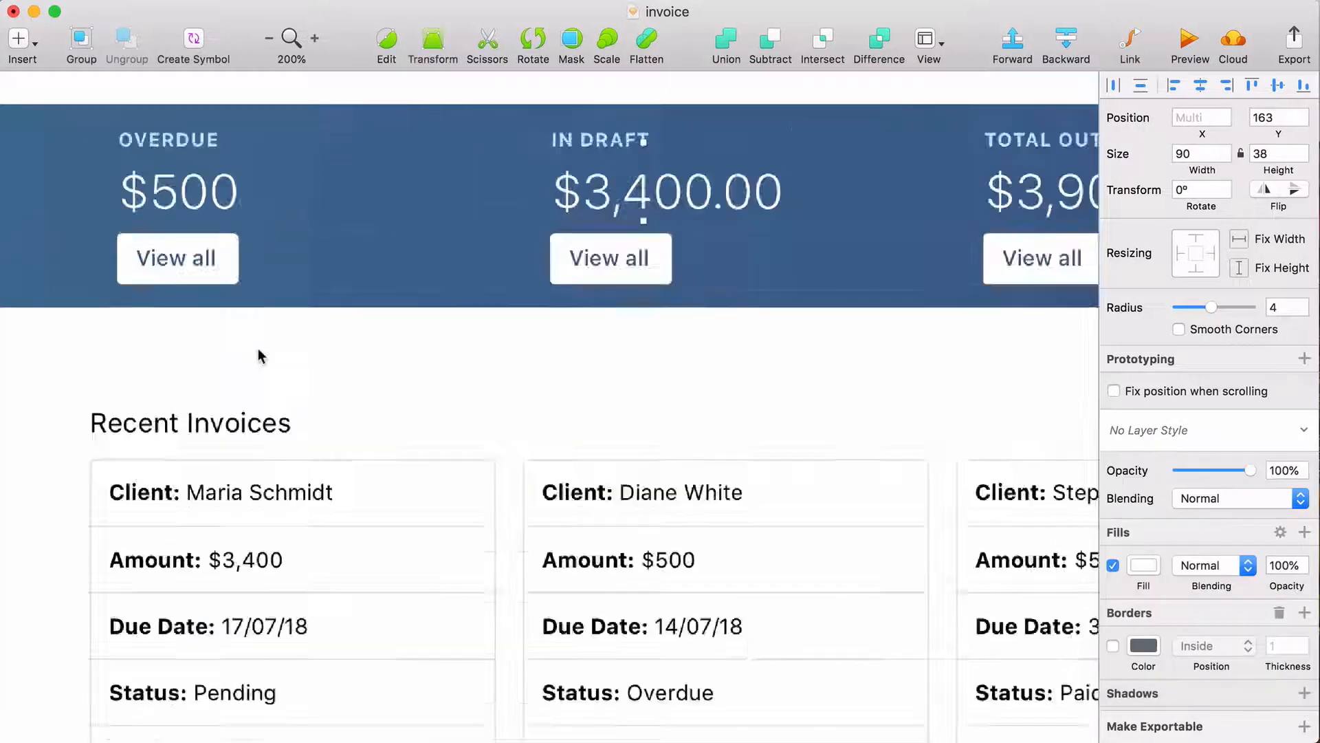
{"action": "scroll", "coordinate": [259, 350], "scroll_direction": "up", "scroll_amount": 3}
{"action": "key", "text": "super+shift+Up"}
{"action": "key", "text": "super+Up"}
{"action": "key", "text": "super+Up"}
{"action": "key", "text": "super+Up"}
{"action": "key", "text": "super+Up"}
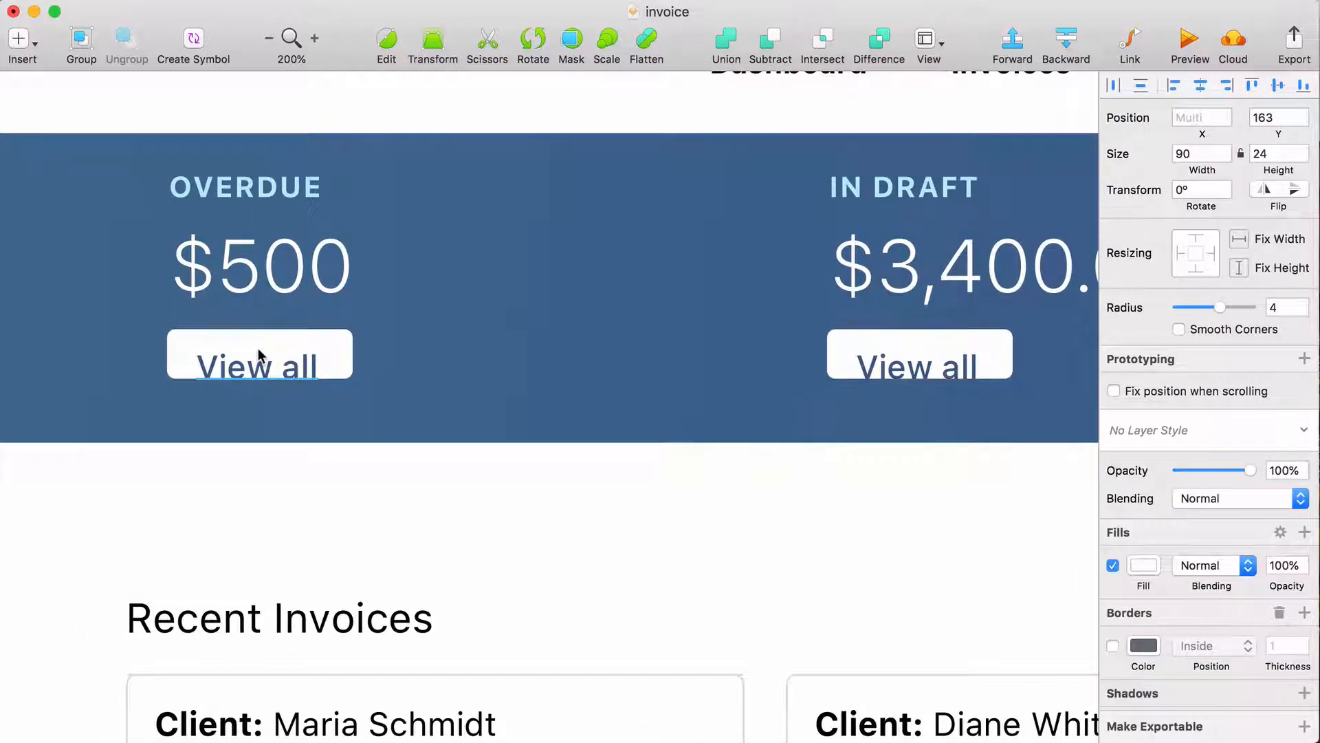
- Move the three View all button backgrounds down to Y 169, behind their labels
{"action": "key", "text": "Down"}
{"action": "key", "text": "Down"}
{"action": "key", "text": "Down"}
{"action": "key", "text": "Down"}
{"action": "key", "text": "Down"}
{"action": "key", "text": "Down"}
- Set the three View all labels to size 14 in bold and narrow their button backgrounds to 74
{"action": "left_click", "coordinate": [309, 374]}
{"action": "scroll", "coordinate": [311, 374], "scroll_direction": "right", "scroll_amount": 9}
{"action": "left_click", "coordinate": [316, 373], "text": "shift"}
{"action": "left_click", "coordinate": [928, 375], "text": "shift"}
{"action": "scroll", "coordinate": [865, 378], "scroll_direction": "left", "scroll_amount": 9}
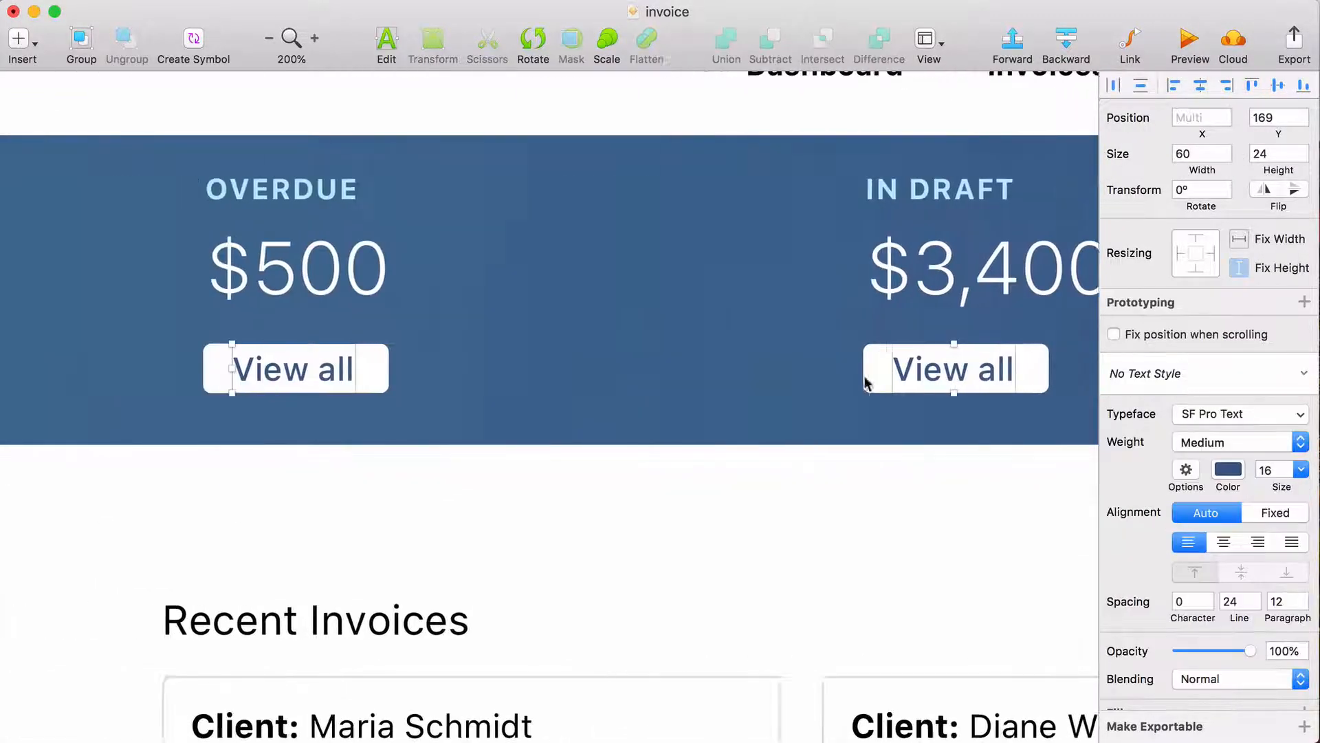
{"action": "left_click", "coordinate": [1272, 470]}
{"action": "type", "text": "15"}
{"action": "left_click", "coordinate": [1241, 413]}
{"action": "left_click", "coordinate": [1237, 442]}
{"action": "left_click", "coordinate": [1215, 509]}
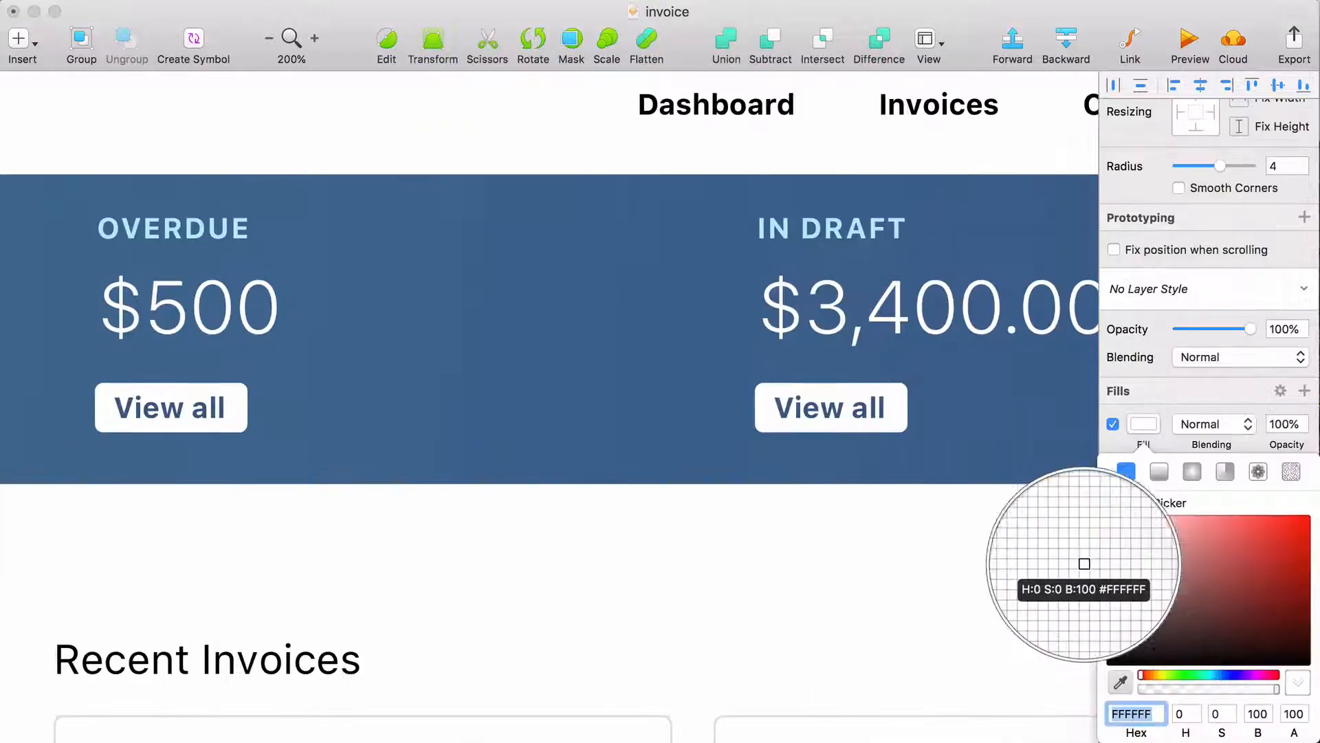
- Fill the three View all buttons with a dark blue and colour their labels white FFFFFF
{"action": "left_click", "coordinate": [1055, 471]}
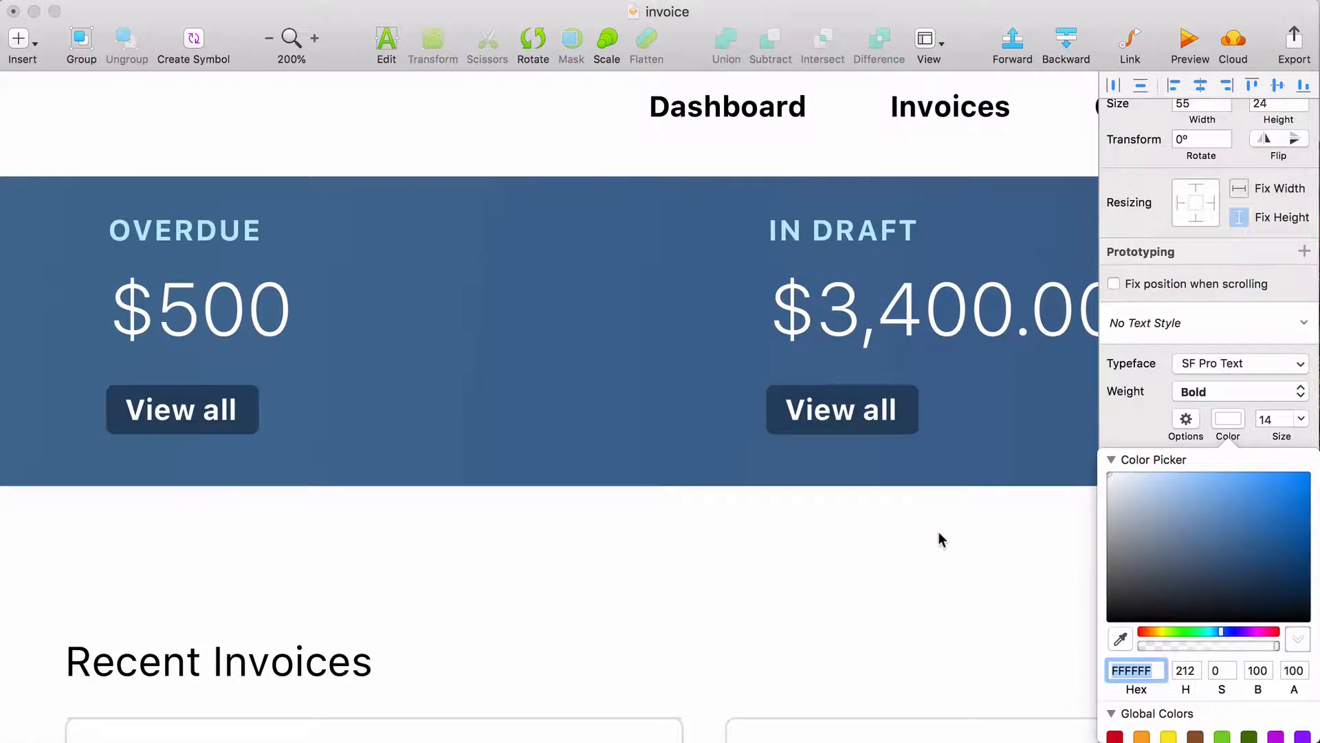
{"action": "left_click", "coordinate": [941, 530]}
{"action": "left_click", "coordinate": [941, 521]}
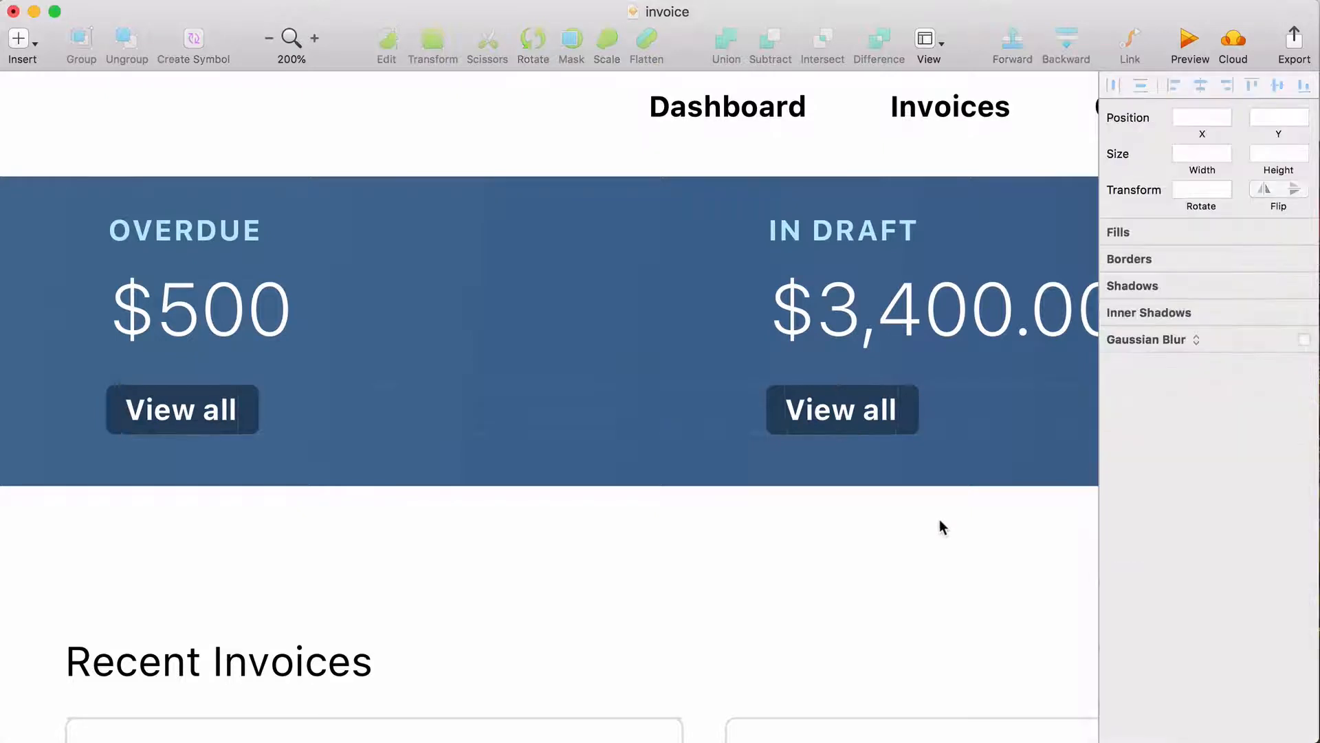
{"action": "key", "text": "super+0"}
{"action": "scroll", "coordinate": [940, 523], "scroll_direction": "right", "scroll_amount": 3}
{"action": "scroll", "coordinate": [940, 523], "scroll_direction": "down", "scroll_amount": 5}
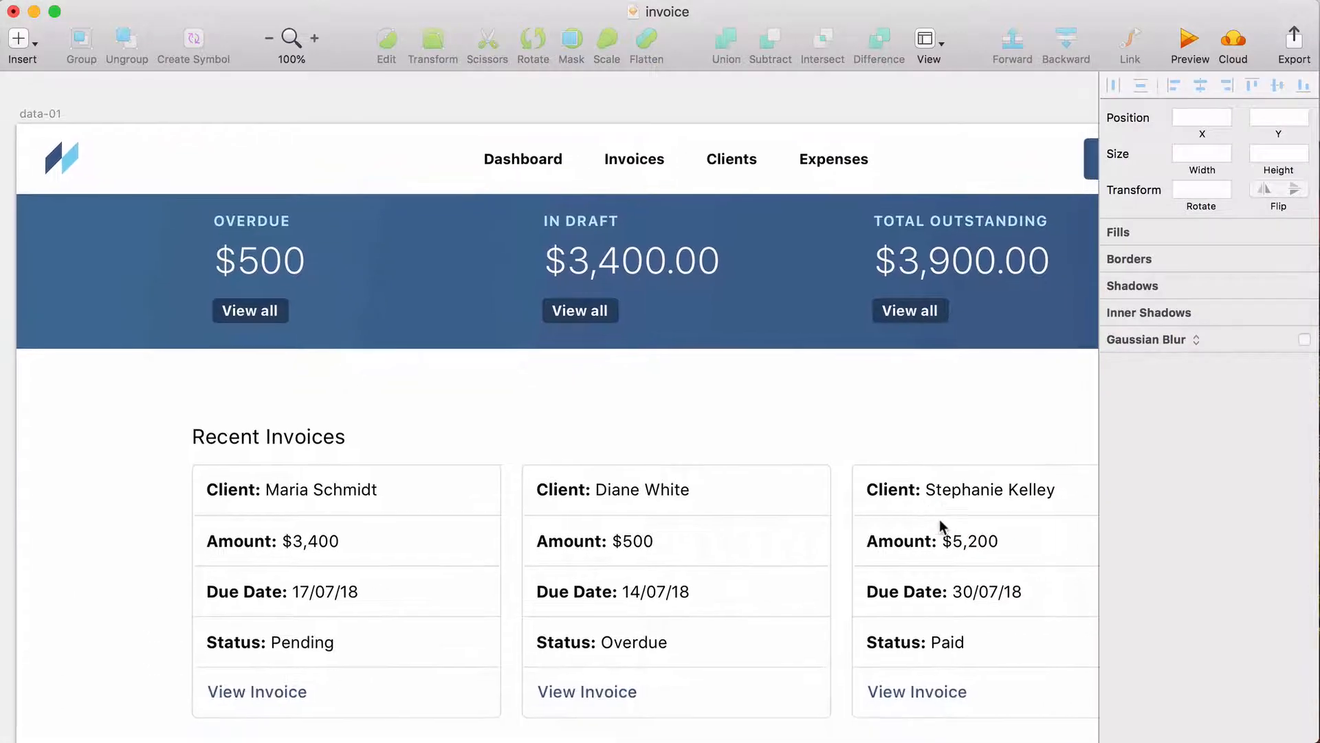
{"action": "key", "text": "ctrl+r"}
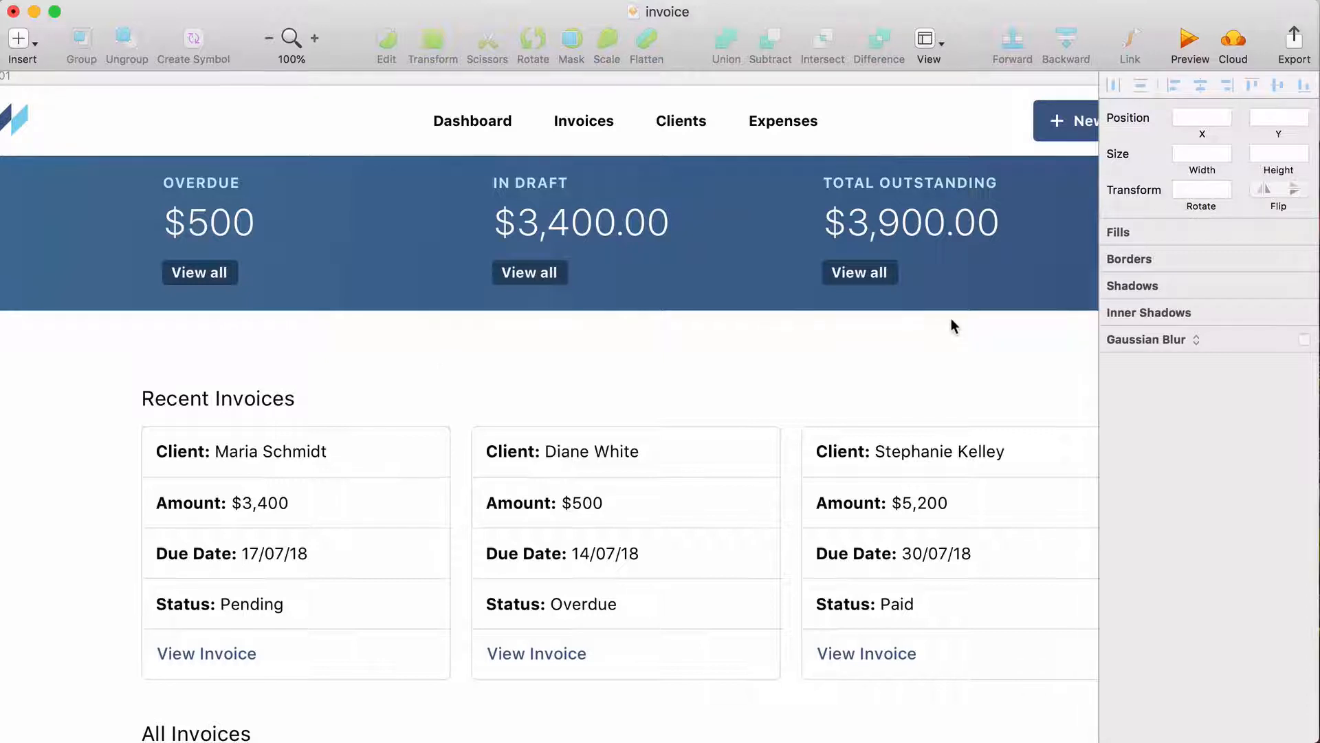
- Change the fill of the three View all button backgrounds to black 000000
{"action": "left_click", "coordinate": [873, 288]}
{"action": "left_click", "coordinate": [896, 282]}
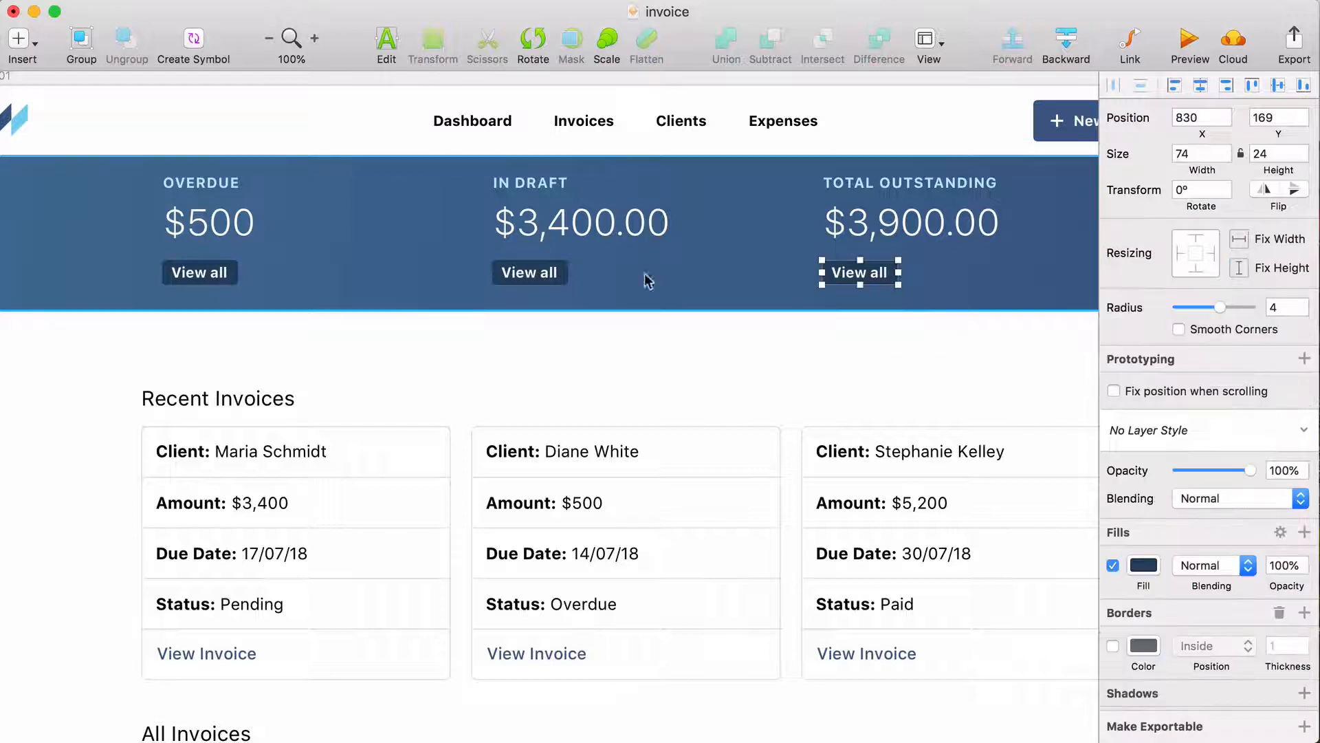
{"action": "left_click", "coordinate": [554, 282], "text": "shift"}
{"action": "left_click", "coordinate": [234, 283], "text": "shift"}
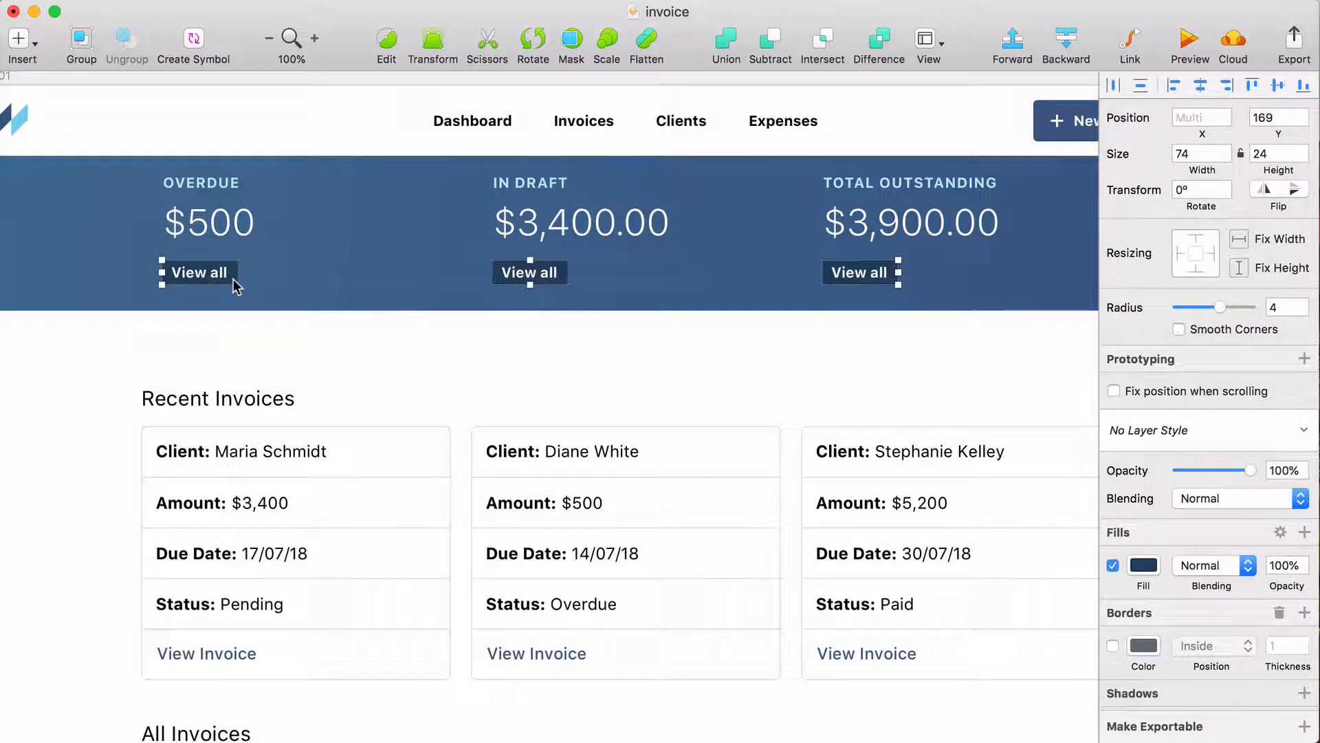
{"action": "left_click", "coordinate": [1145, 566]}
{"action": "type", "text": "000000"}
{"action": "key", "text": "Return"}
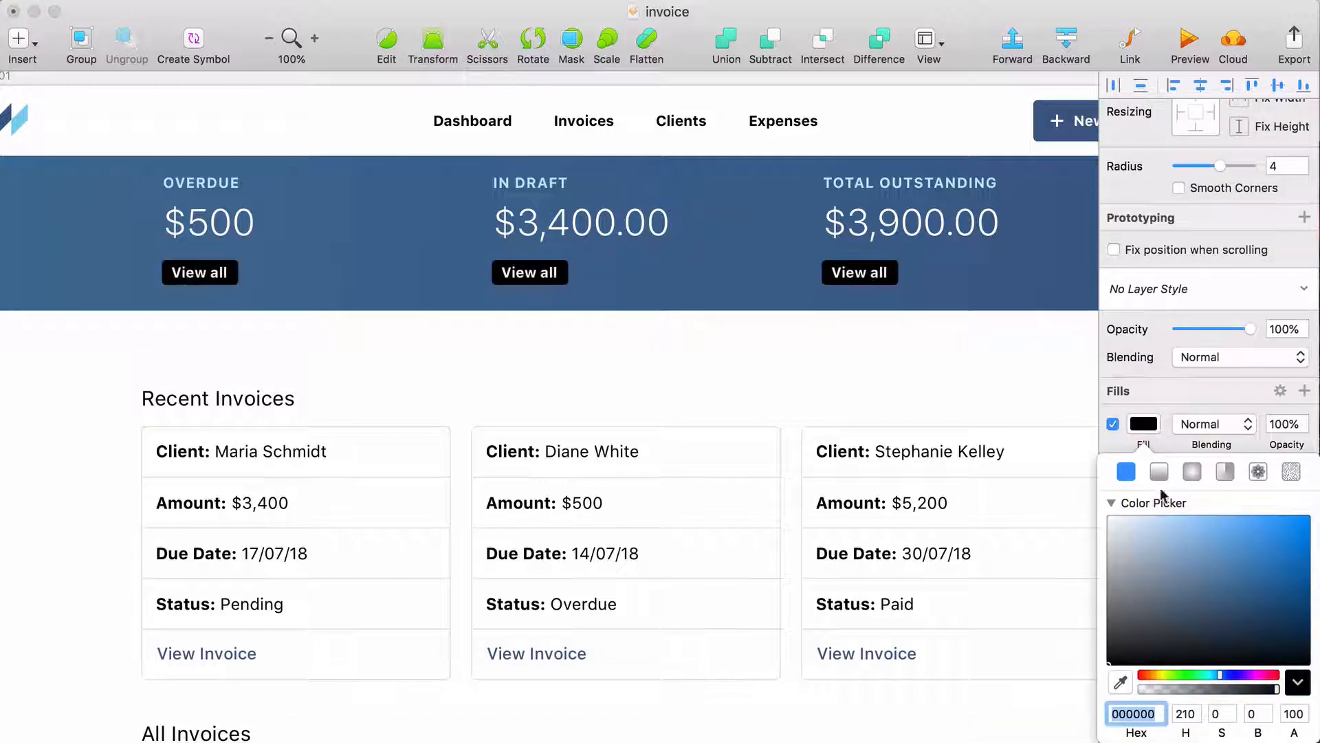
- Set the View all button backgrounds to 15% opacity and shape them into fully rounded pills 92 wide
{"action": "left_click_drag", "start_coordinate": [1207, 328], "coordinate": [1194, 333]}
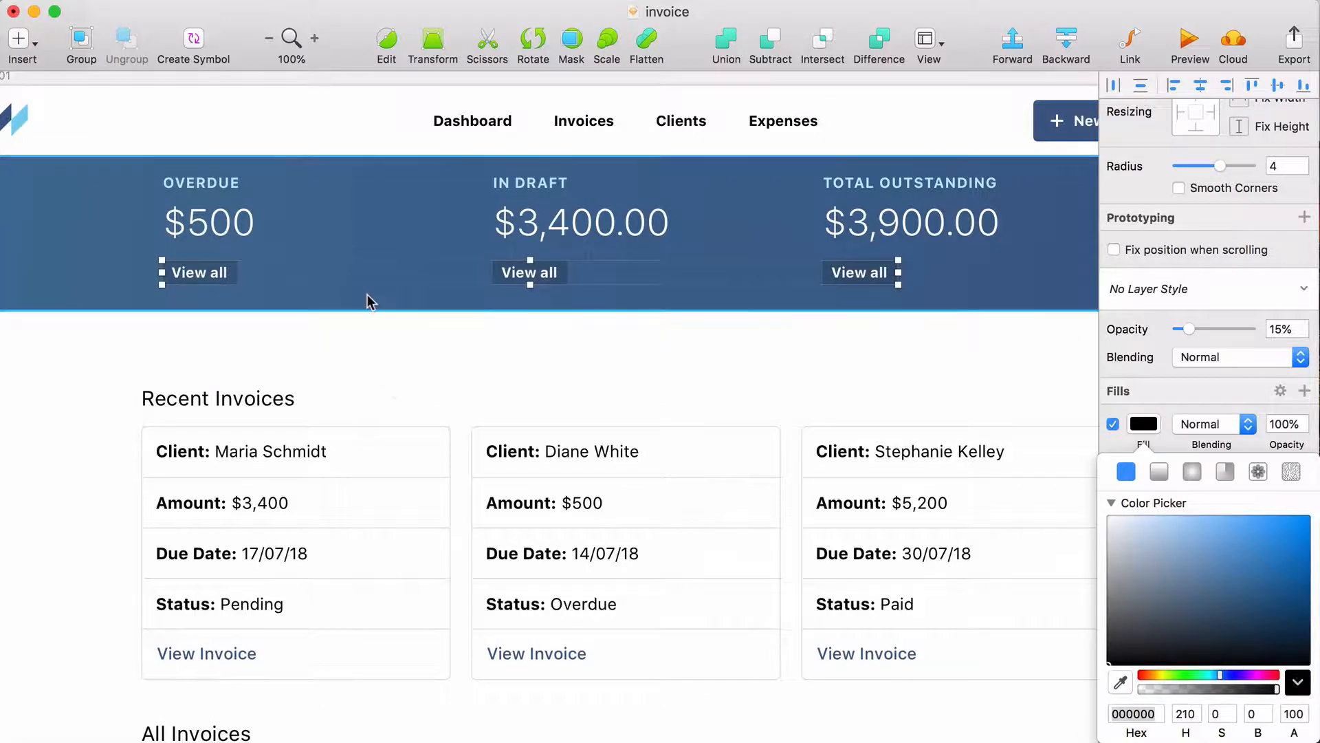
{"action": "key", "text": "super+plus"}
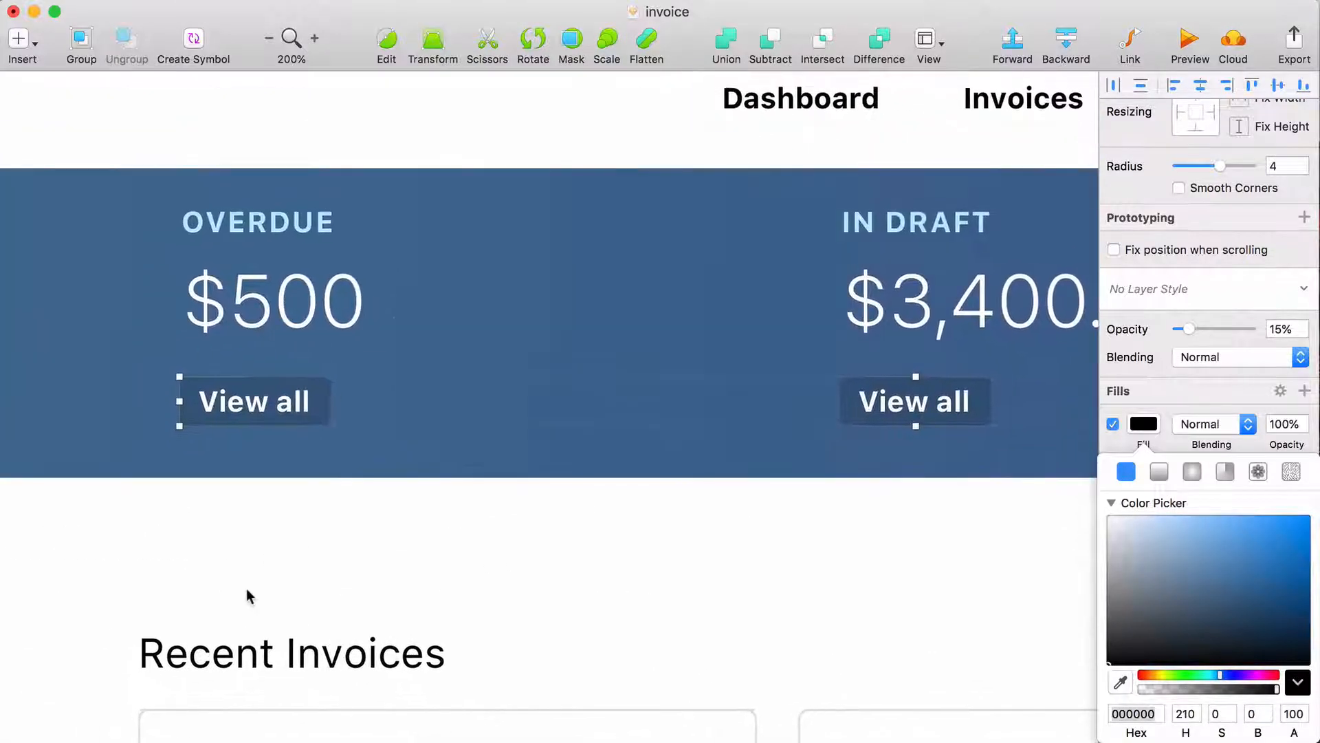
{"action": "left_click_drag", "start_coordinate": [1220, 307], "coordinate": [1316, 303]}
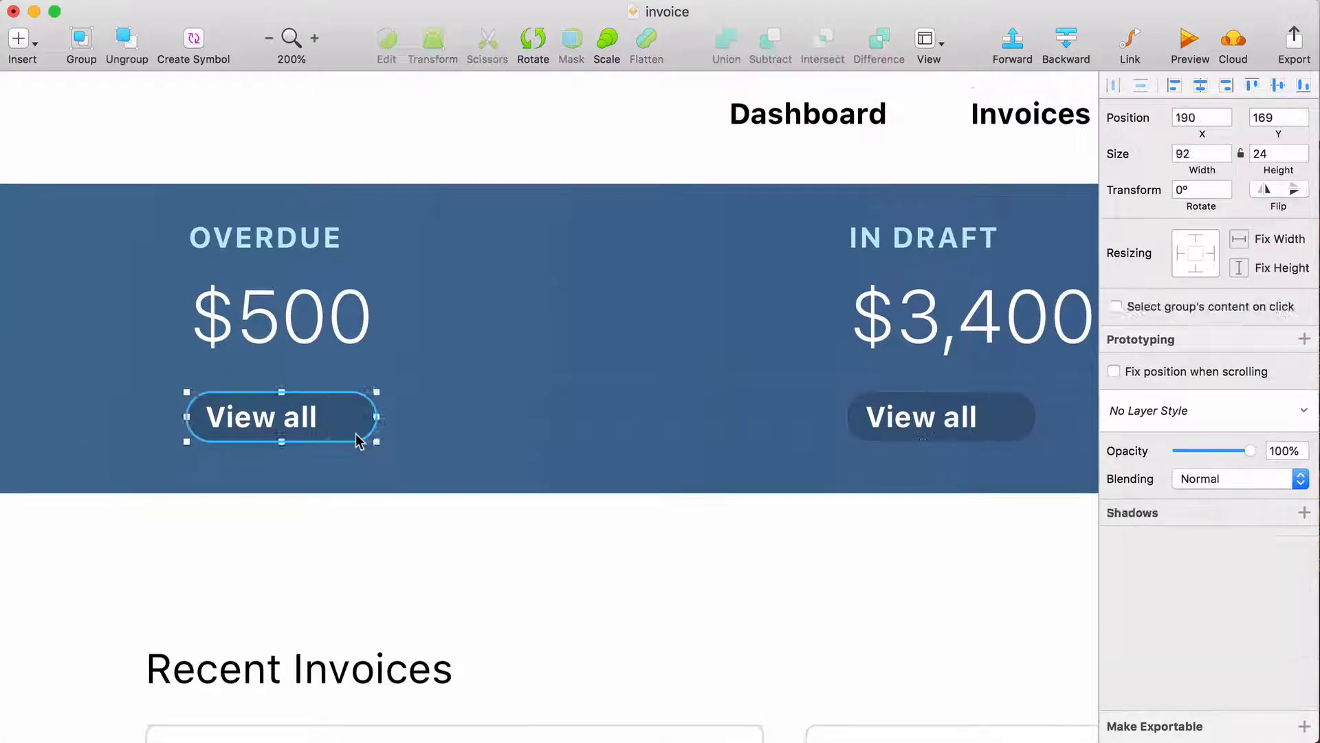
- Paste the white chevron into the Overdue View all button at X 266, Y 177, and copy it to the In Draft button
{"action": "key", "text": "ctrl+v"}
{"action": "key", "text": "shift+Right"}
{"action": "key", "text": "shift+Right"}
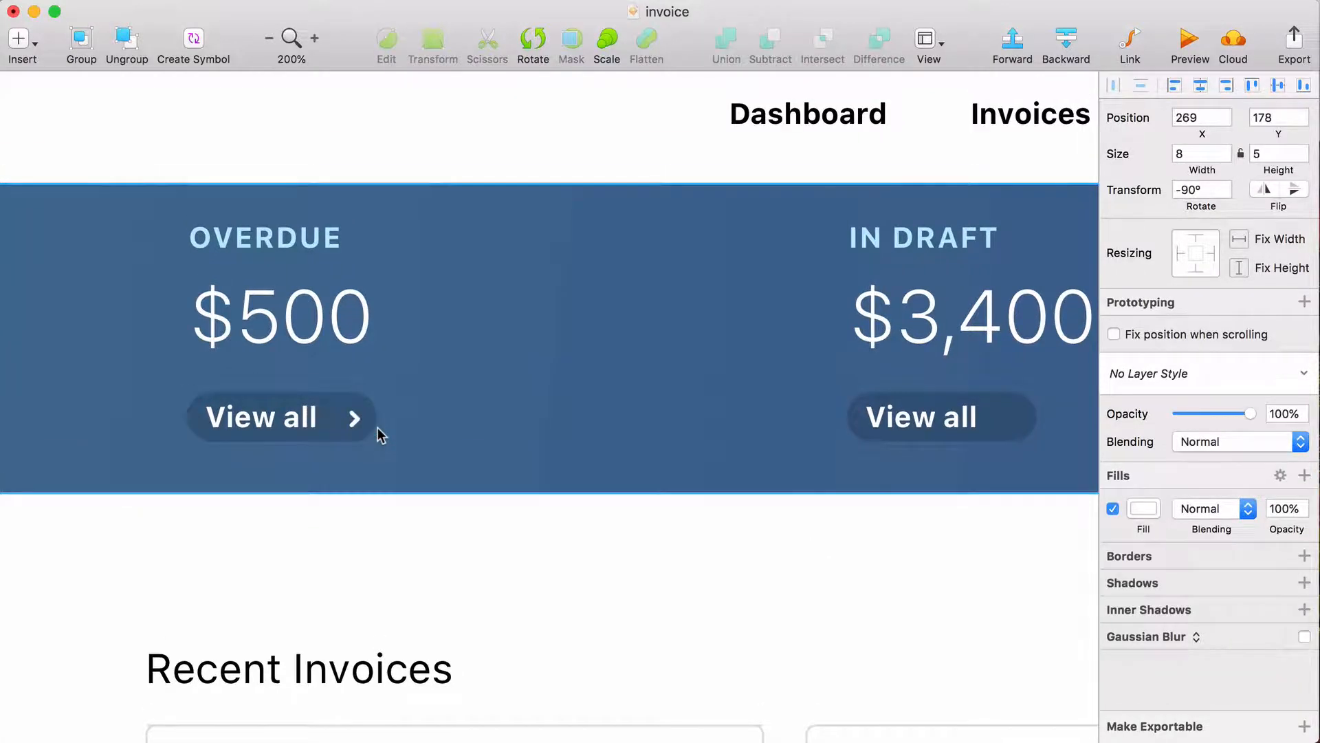
{"action": "key", "text": "Up"}
{"action": "key", "text": "Right"}
{"action": "key", "text": "Right"}
{"action": "key", "text": "Right"}
{"action": "key", "text": "Right"}
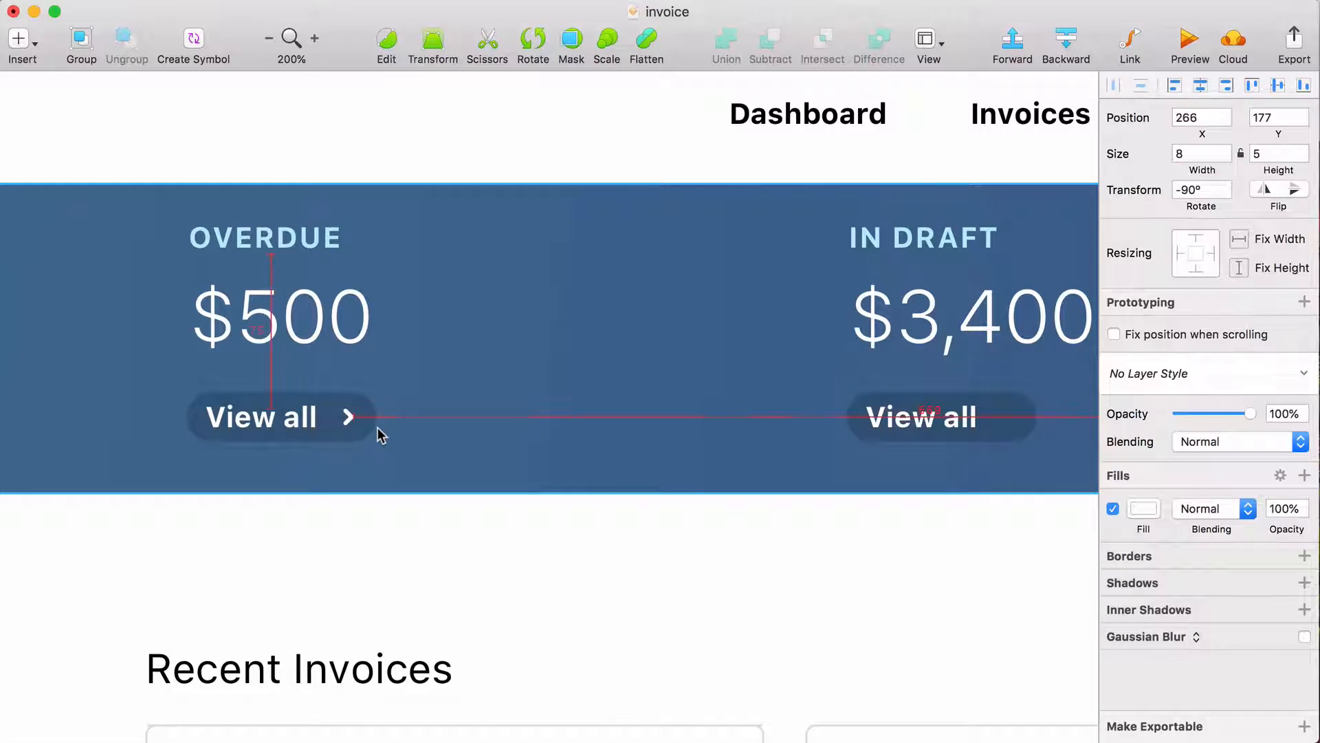
{"action": "key", "text": "Left"}
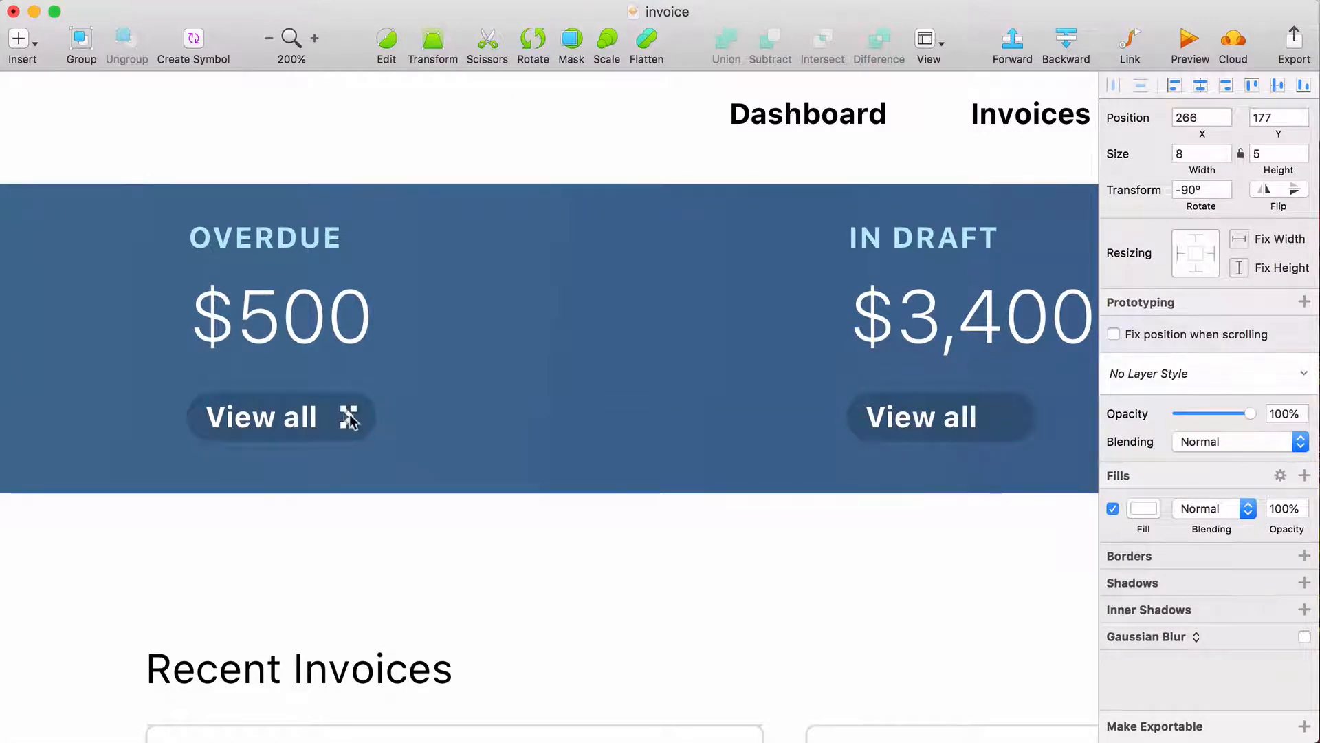
{"action": "left_click_drag", "start_coordinate": [349, 419], "coordinate": [934, 411]}
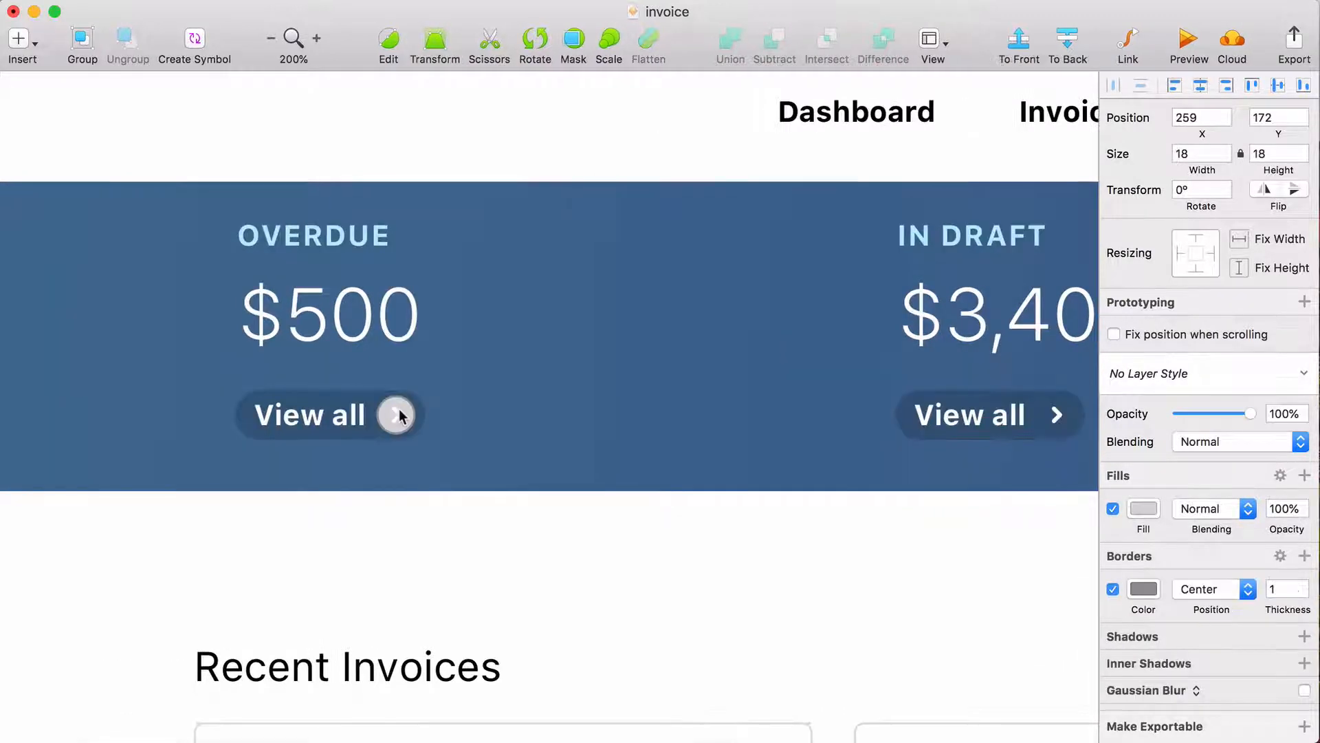
- Restyle the circle behind the Overdue button's chevron with no border and a black 000000 fill at 15% opacity
{"action": "left_click", "coordinate": [1113, 589], "text": "alt"}
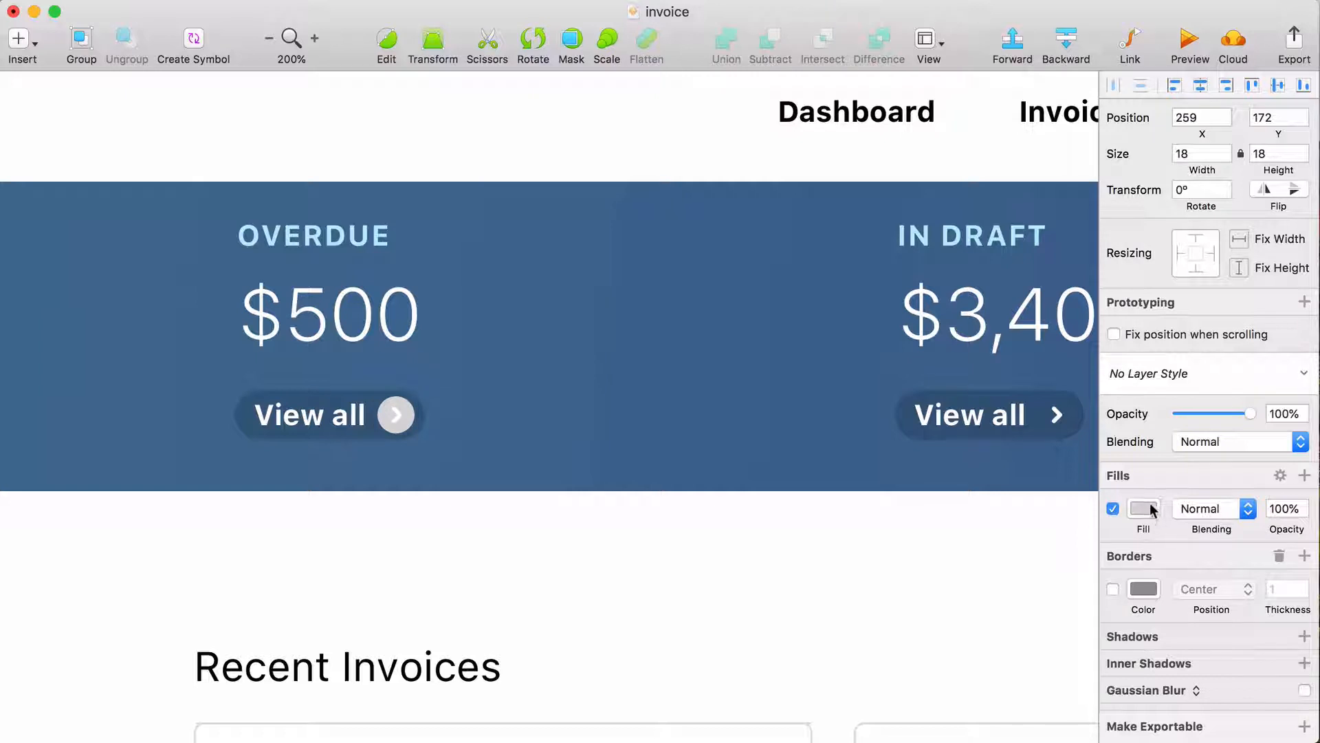
{"action": "left_click", "coordinate": [1153, 510]}
{"action": "left_click_drag", "start_coordinate": [1135, 634], "coordinate": [1105, 668]}
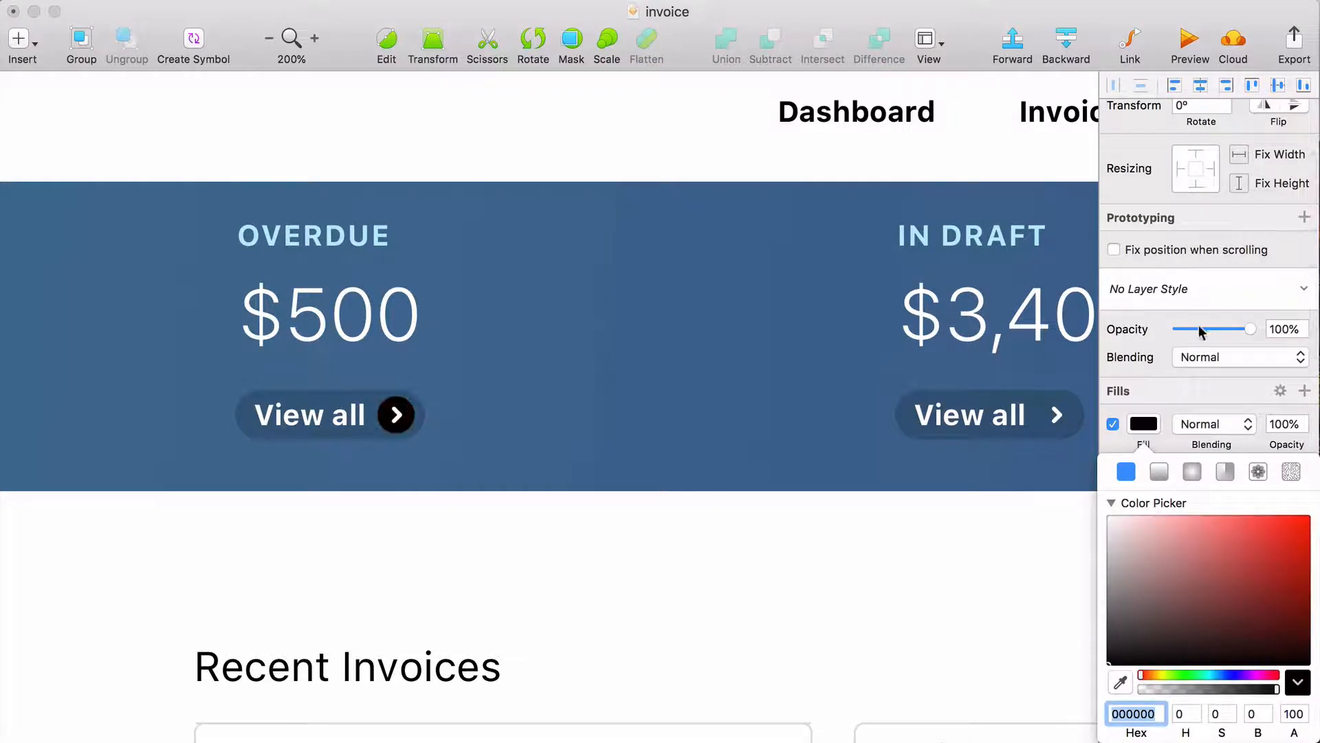
{"action": "left_click_drag", "start_coordinate": [1201, 332], "coordinate": [1189, 327]}
{"action": "left_click", "coordinate": [441, 454]}
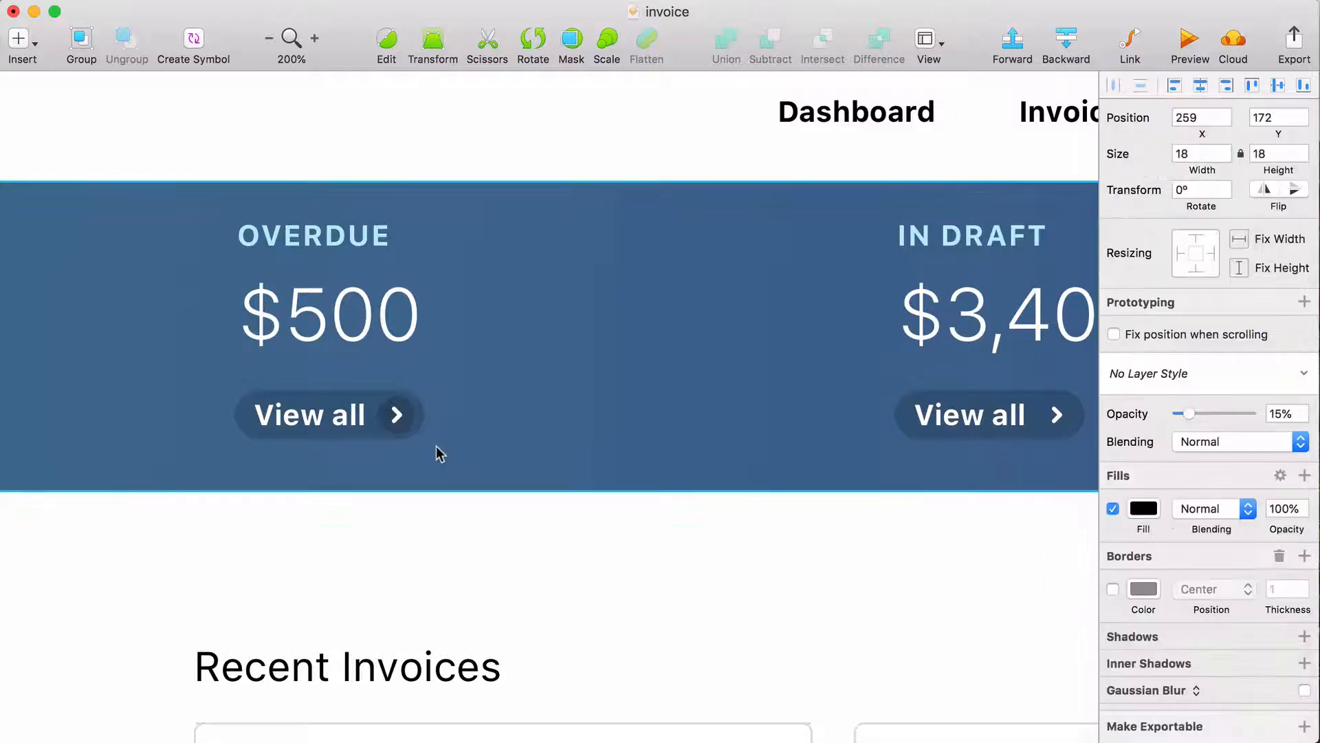
- Shift the circle in the Overdue View all button to X 260 and its chevron to X 267
{"action": "left_click", "coordinate": [400, 430]}
{"action": "left_click_drag", "start_coordinate": [399, 429], "coordinate": [400, 430]}
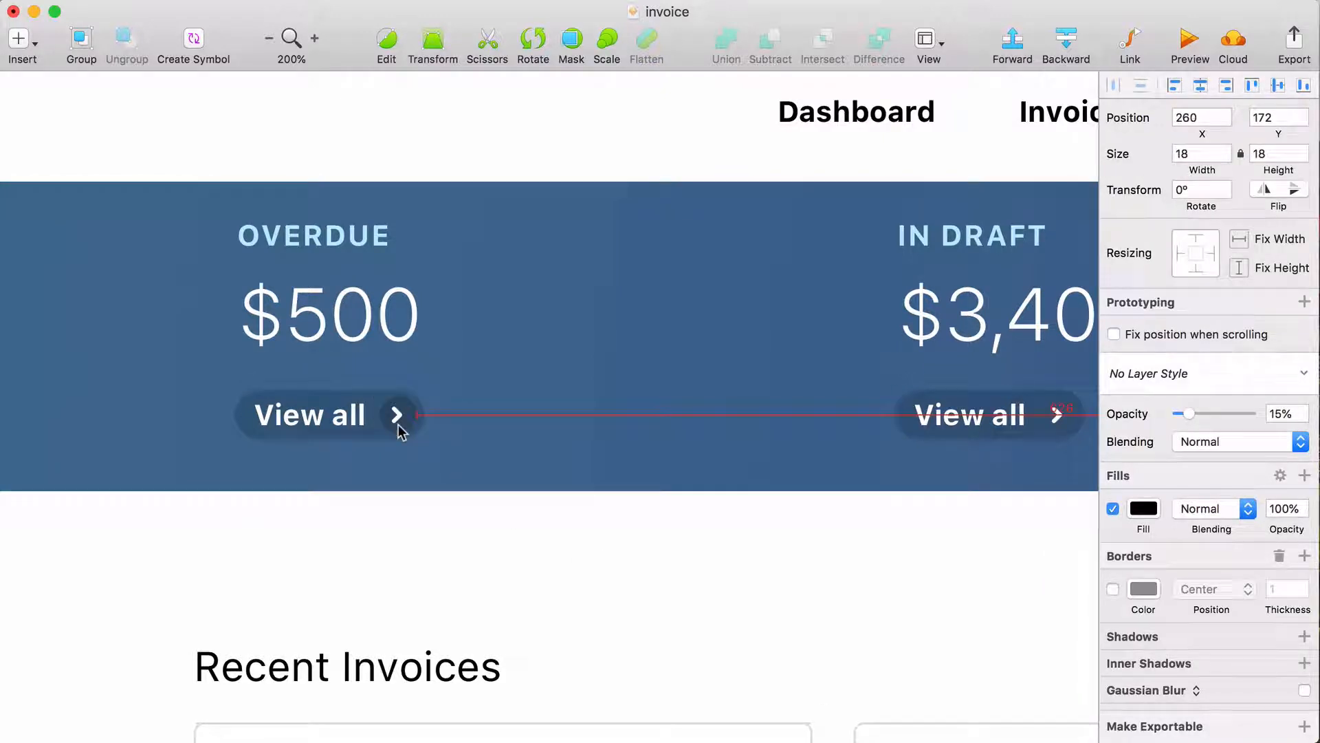
{"action": "left_click", "coordinate": [399, 417]}
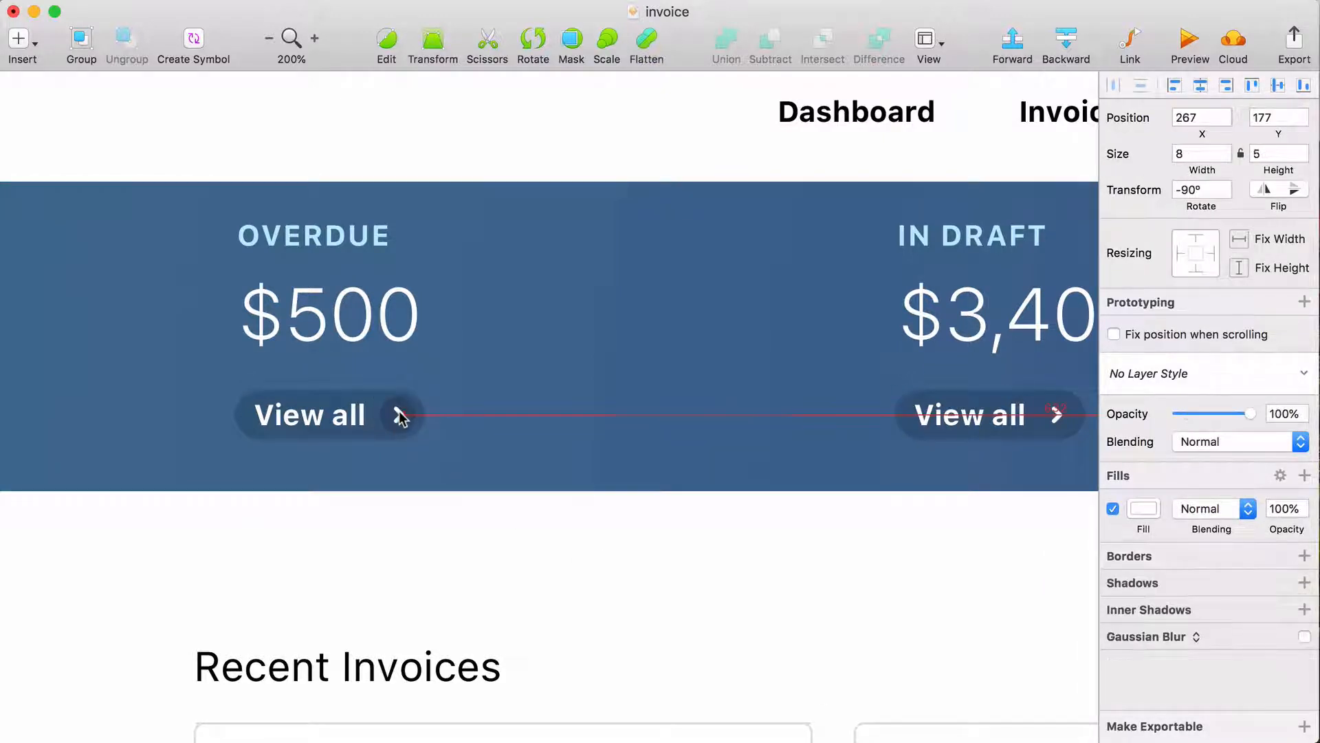
{"action": "left_click_drag", "start_coordinate": [430, 533], "coordinate": [273, 397]}
{"action": "key", "text": "Escape"}
- Set the corner radius of the New Invoice button's background to 20
{"action": "key", "text": "super+0"}
{"action": "scroll", "coordinate": [729, 286], "scroll_direction": "up", "scroll_amount": 1}
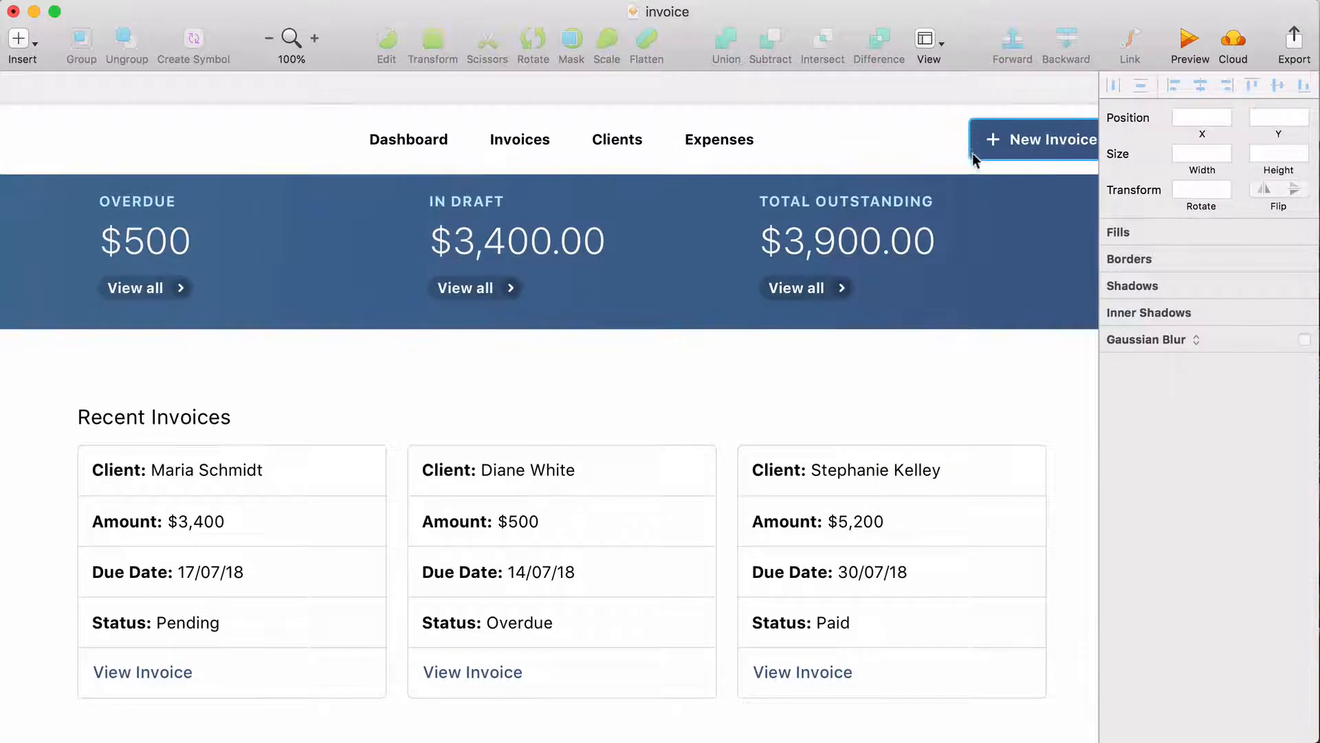
{"action": "left_click", "coordinate": [973, 153]}
{"action": "scroll", "coordinate": [976, 183], "scroll_direction": "right", "scroll_amount": 2}
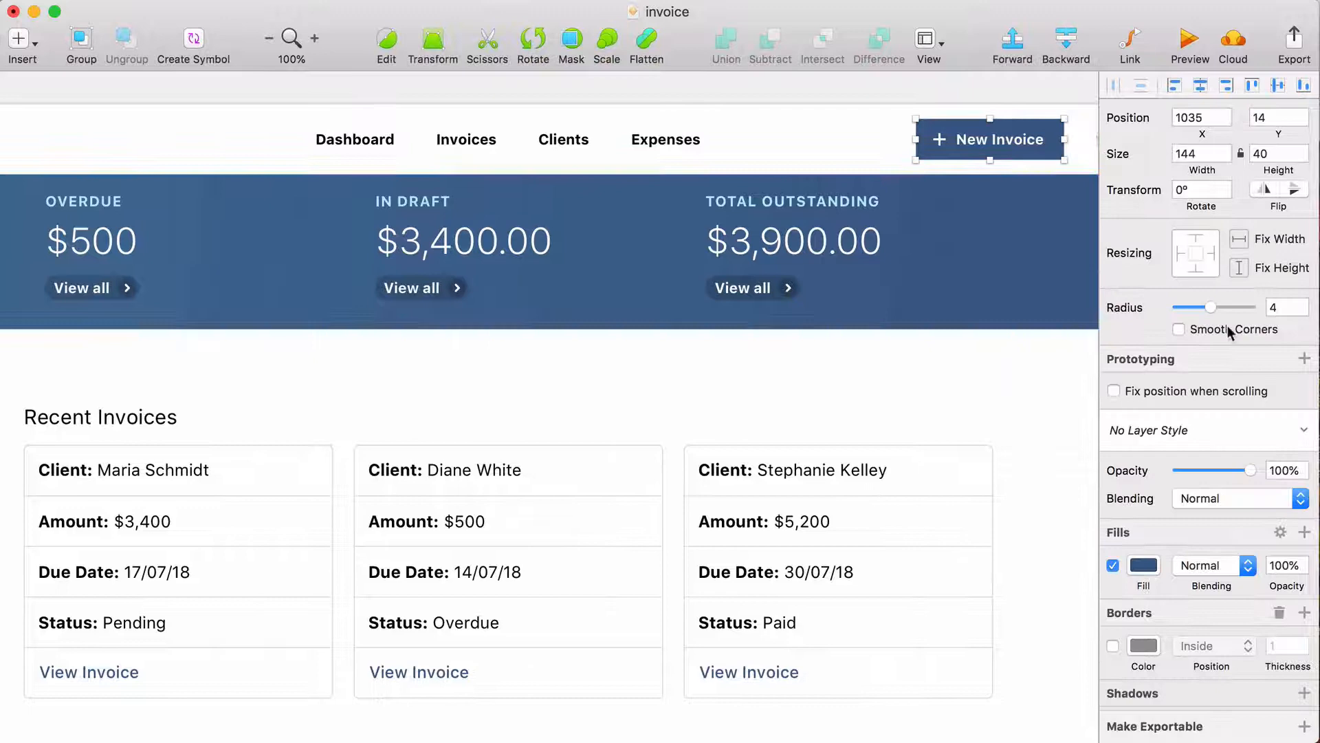
{"action": "left_click", "coordinate": [1302, 303]}
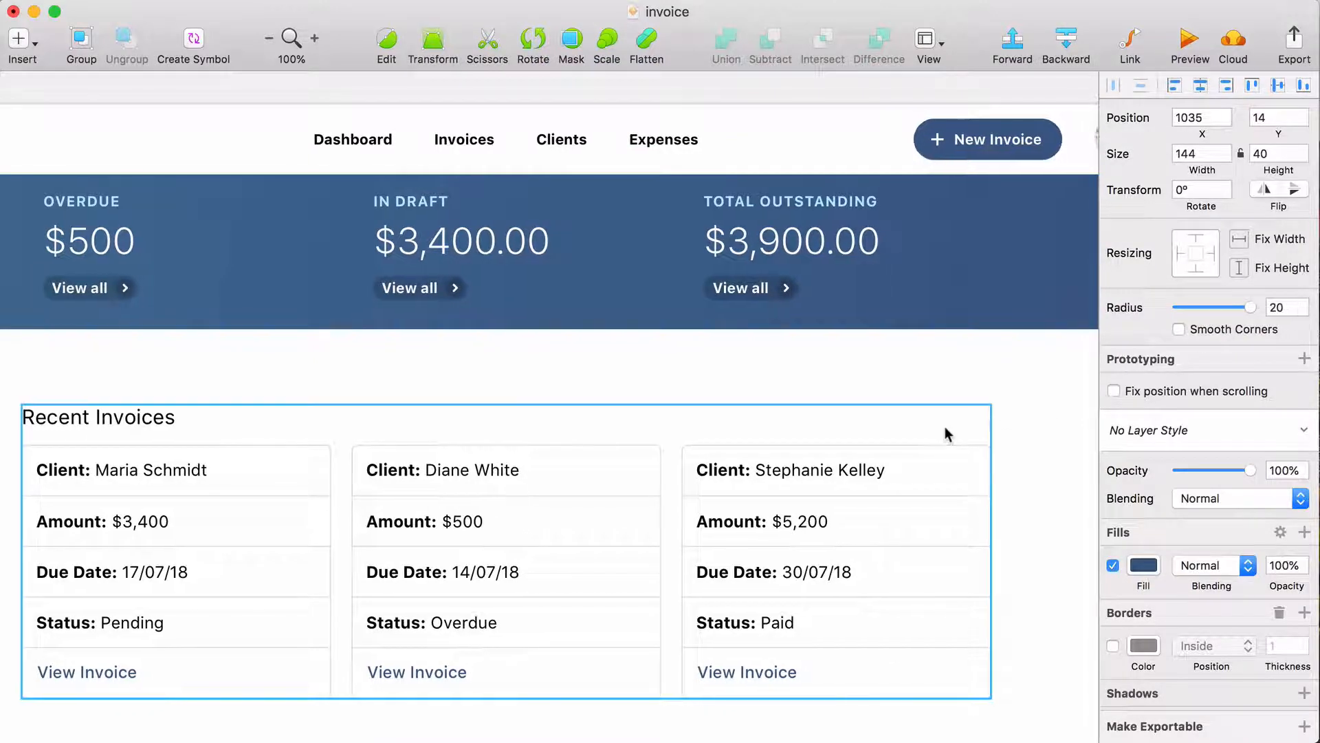
- Move the Recent Invoices and All Invoices sections together up by 40 px, closer to the summary band
{"action": "scroll", "coordinate": [944, 426], "scroll_direction": "right", "scroll_amount": 3}
{"action": "key", "text": "super+z"}
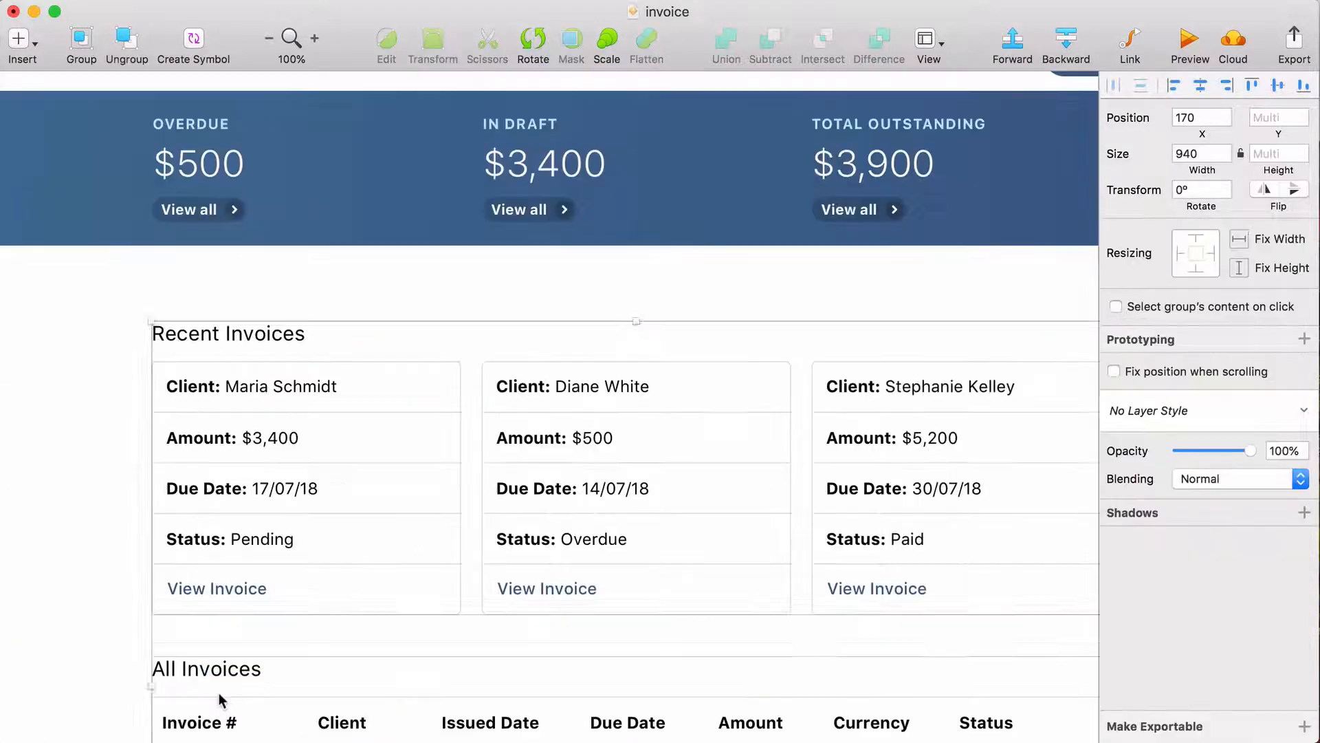
{"action": "key", "text": "shift+Up"}
{"action": "key", "text": "shift+Up"}
{"action": "key", "text": "shift+Up"}
{"action": "key", "text": "shift+Up"}
{"action": "scroll", "coordinate": [220, 698], "scroll_direction": "up", "scroll_amount": 4}
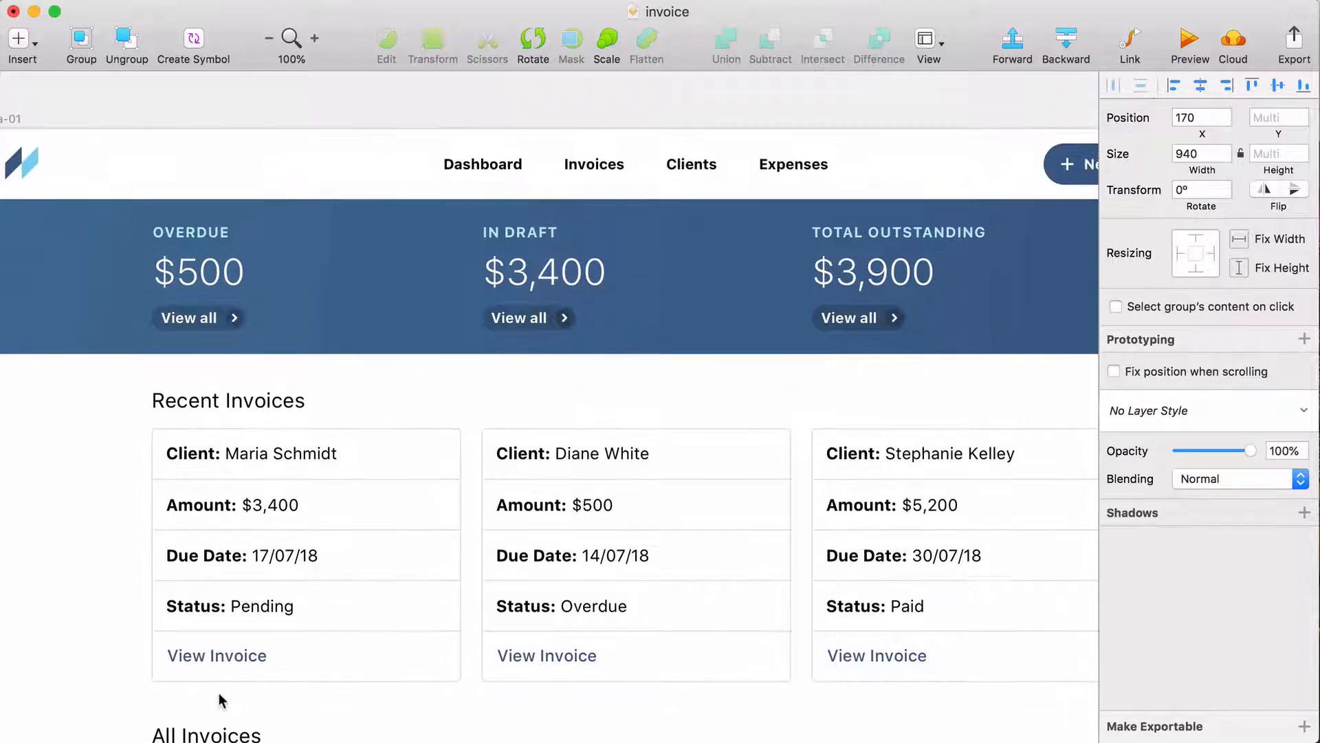
{"action": "left_click", "coordinate": [77, 582]}
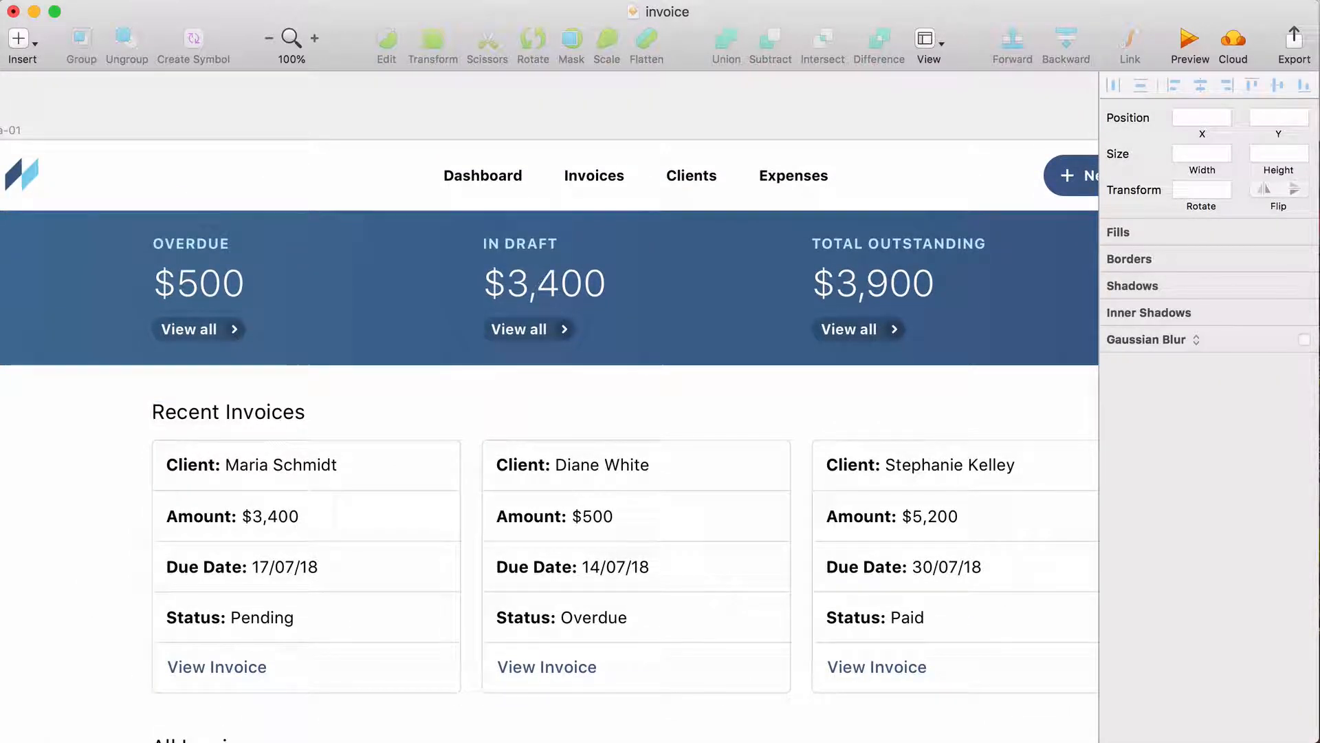
{"action": "left_click", "coordinate": [292, 414]}
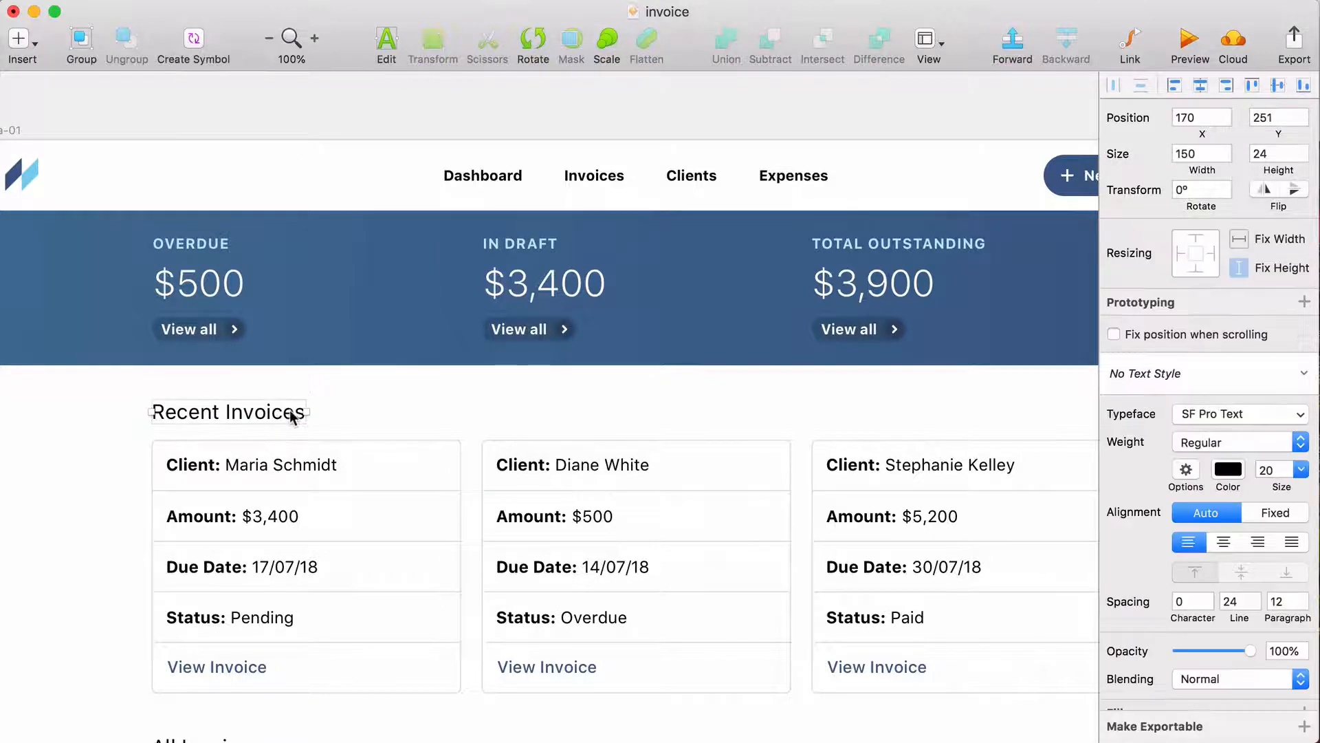
{"action": "scroll", "coordinate": [420, 396], "scroll_direction": "down", "scroll_amount": 3}
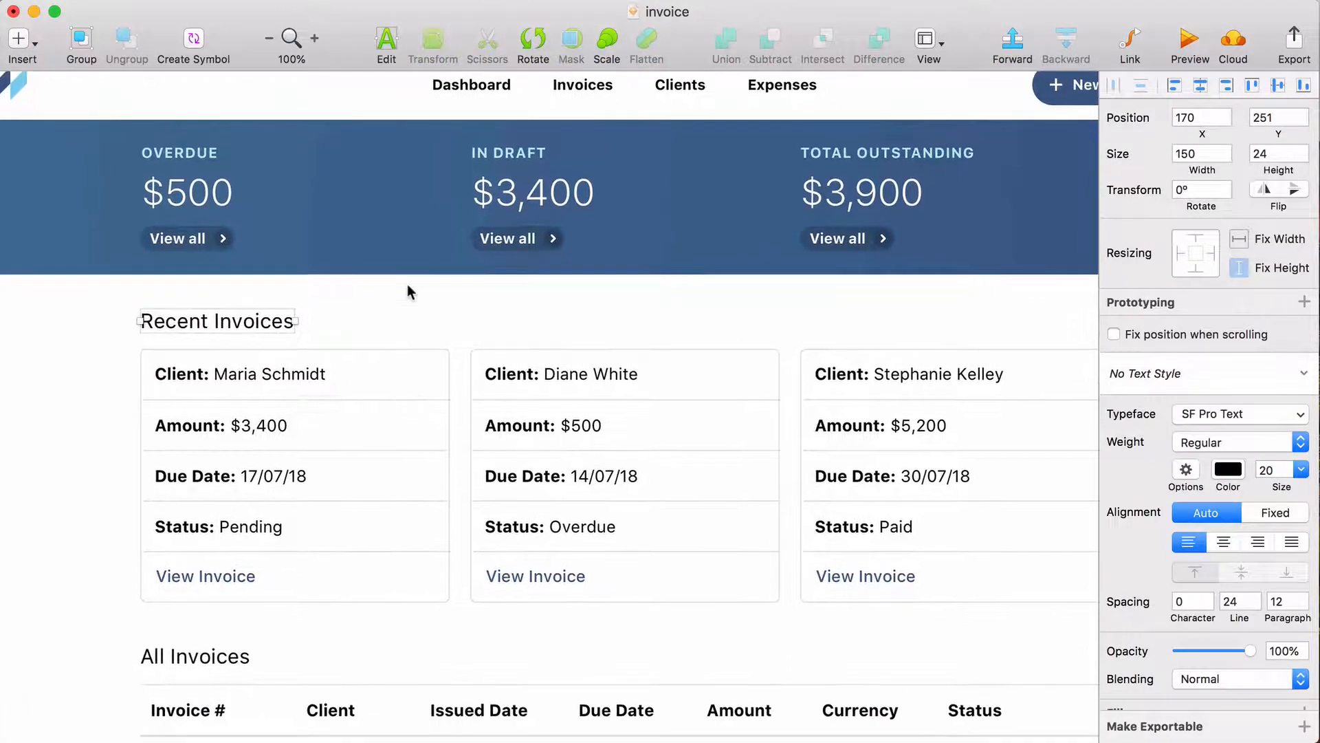
{"action": "left_click", "coordinate": [397, 322]}
{"action": "scroll", "coordinate": [396, 321], "scroll_direction": "down", "scroll_amount": 2}
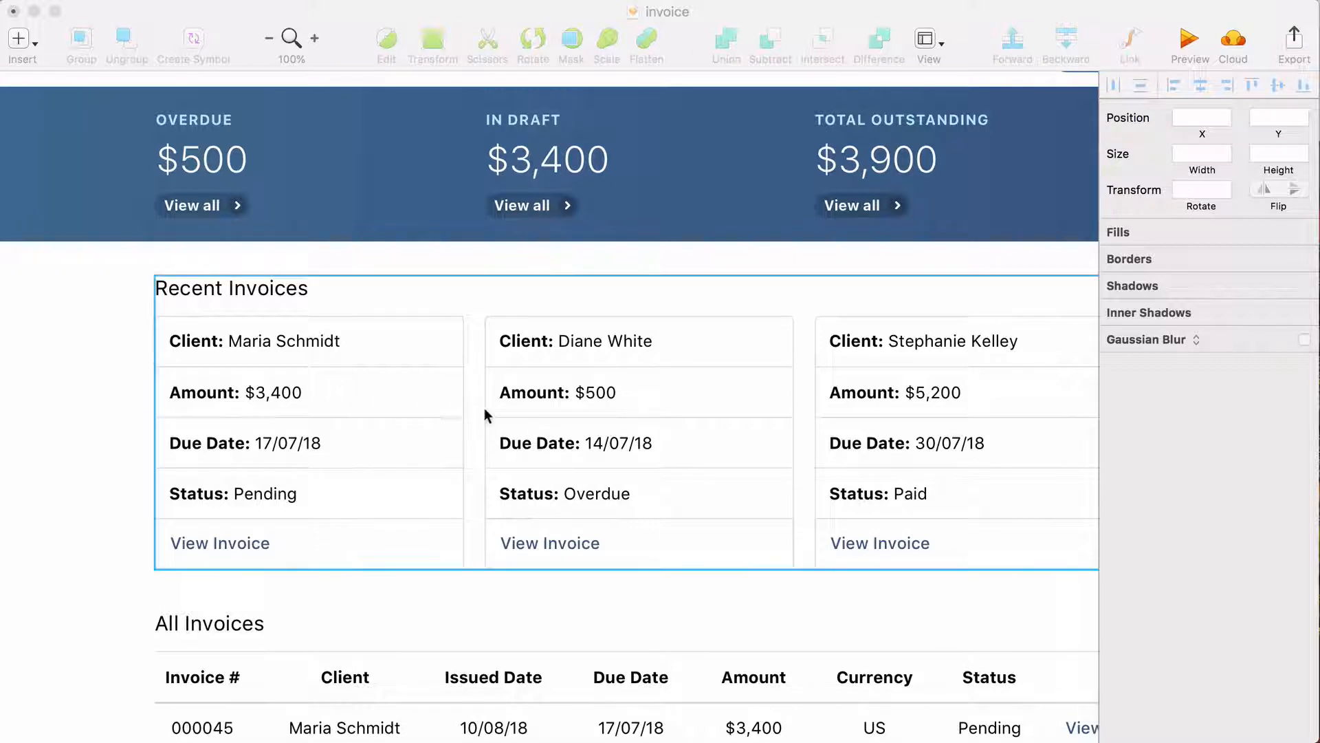
{"action": "scroll", "coordinate": [583, 423], "scroll_direction": "right", "scroll_amount": 5}
{"action": "scroll", "coordinate": [581, 424], "scroll_direction": "left", "scroll_amount": 2}
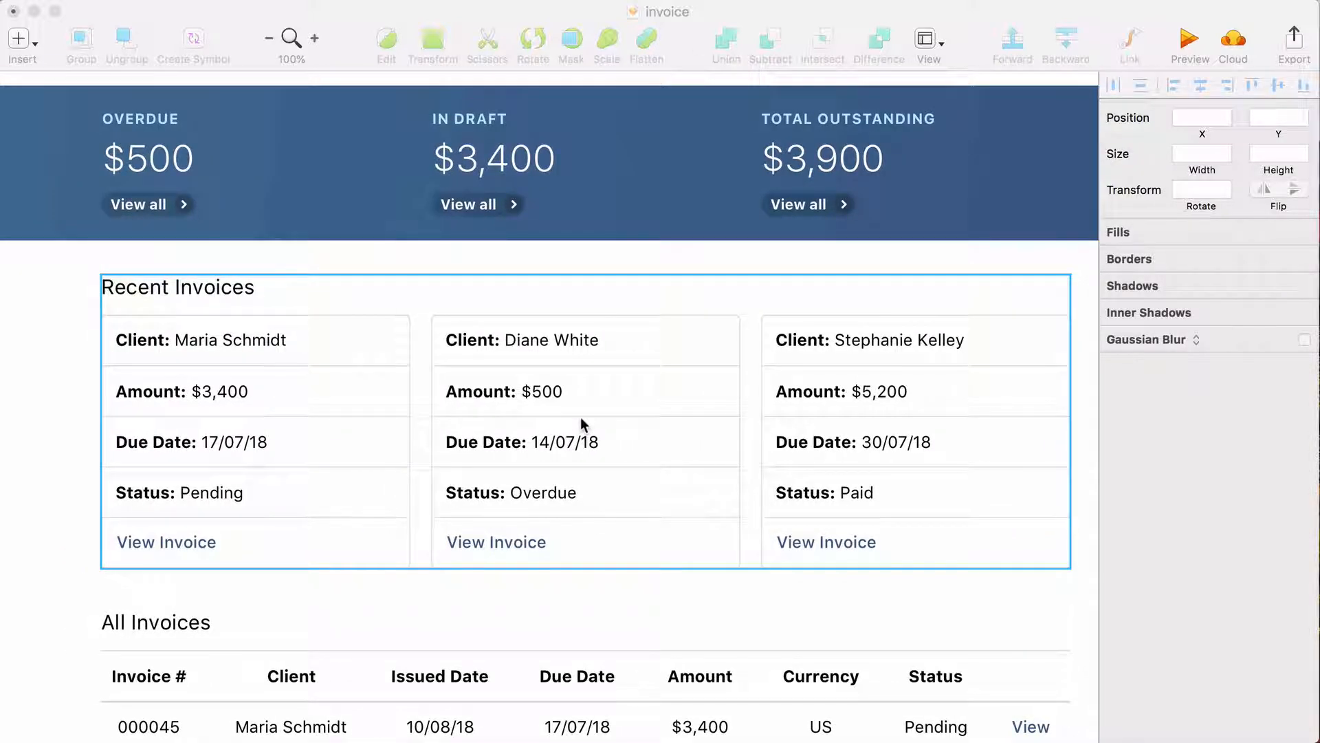
- Delete the bold Client, Amount, Due Date and Status labels from the first Recent Invoices card, keeping only the values
{"action": "left_click_drag", "start_coordinate": [278, 249], "coordinate": [153, 242]}
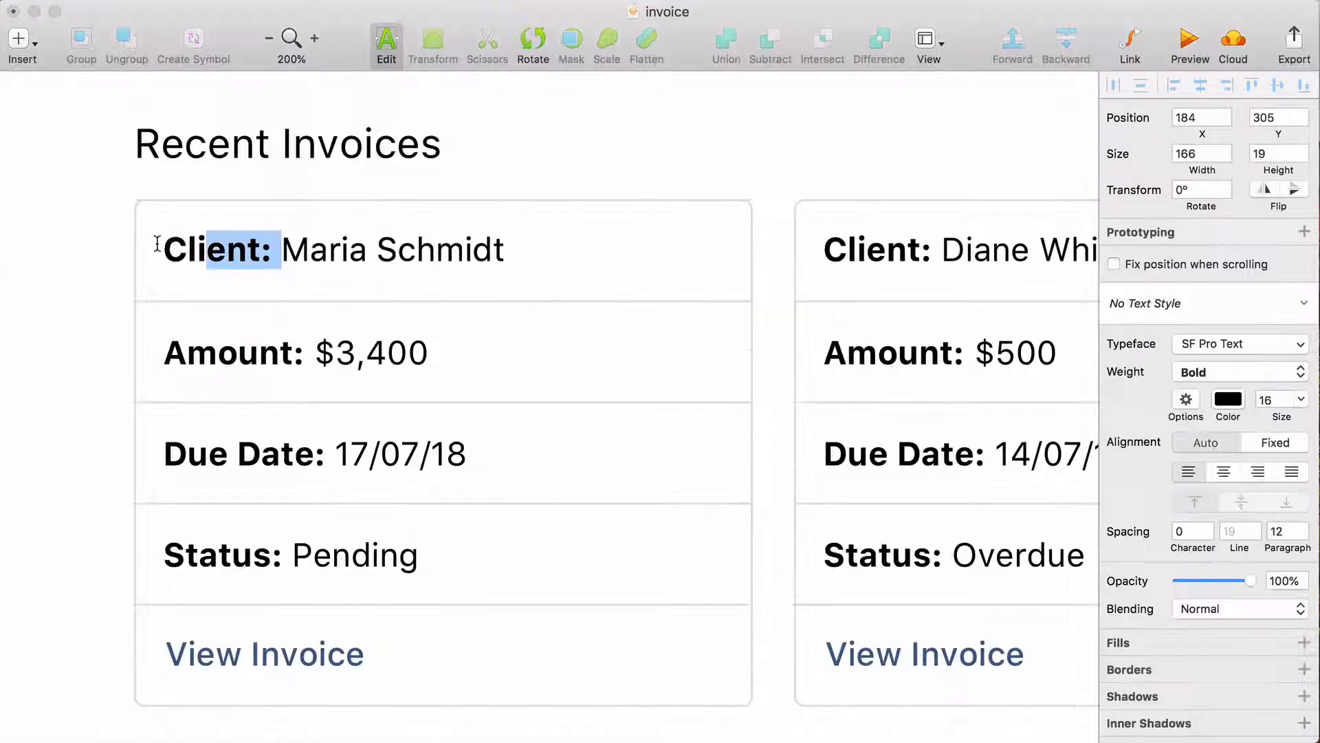
{"action": "key", "text": "BackSpace"}
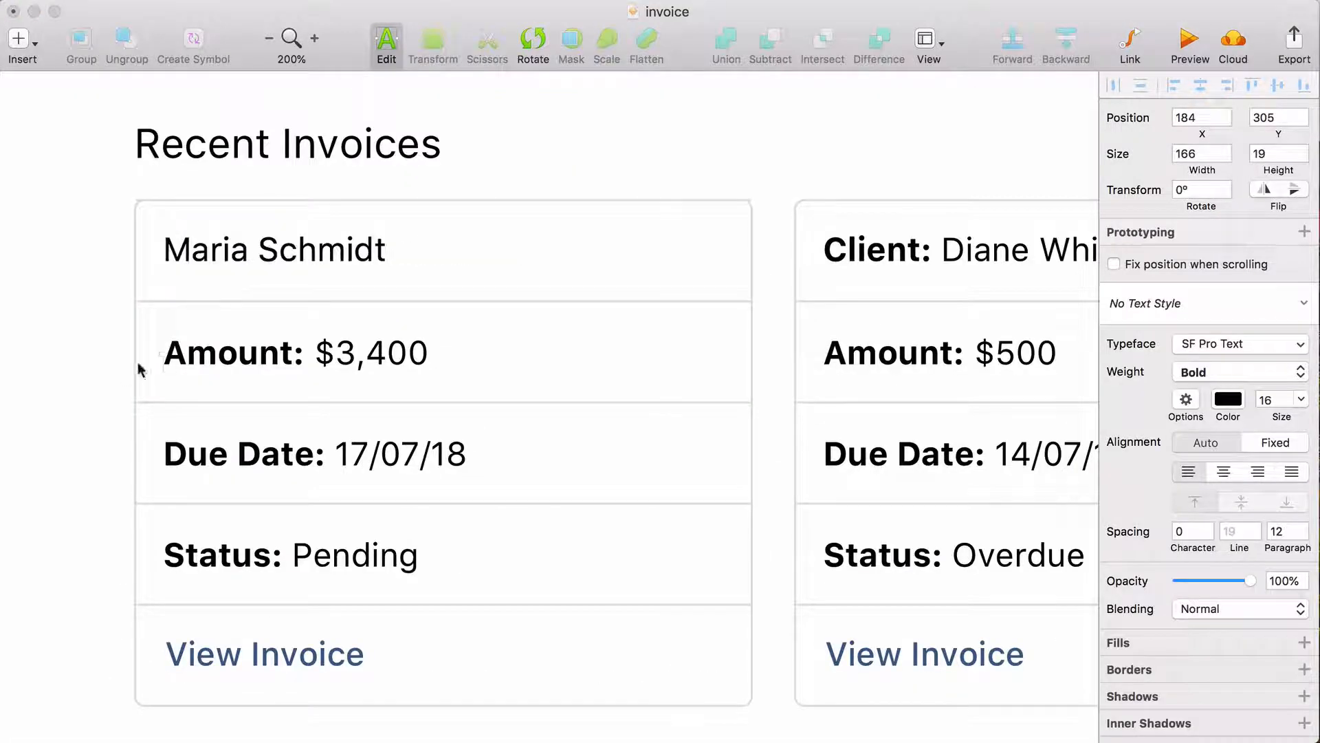
{"action": "key", "text": "BackSpace"}
{"action": "left_click_drag", "start_coordinate": [332, 454], "coordinate": [106, 438]}
{"action": "key", "text": "BackSpace"}
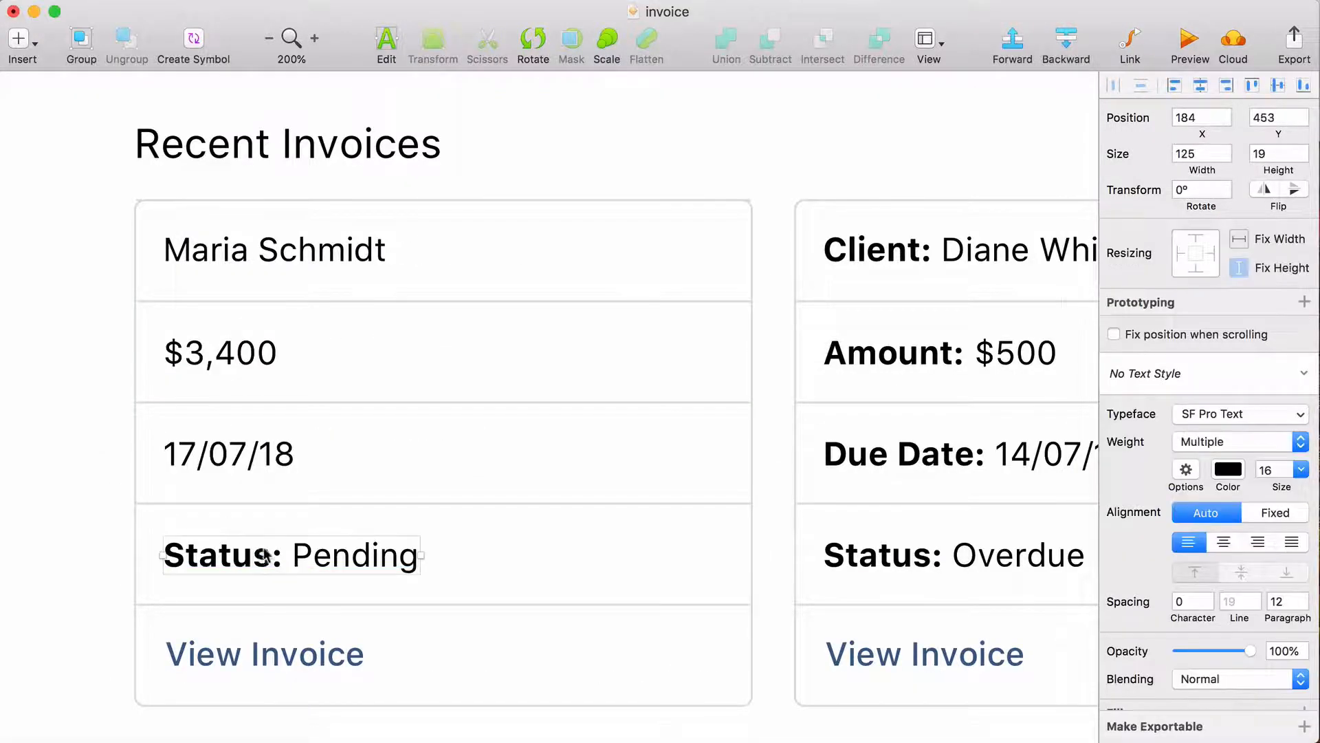
{"action": "left_click_drag", "start_coordinate": [291, 555], "coordinate": [57, 553]}
{"action": "key", "text": "BackSpace"}
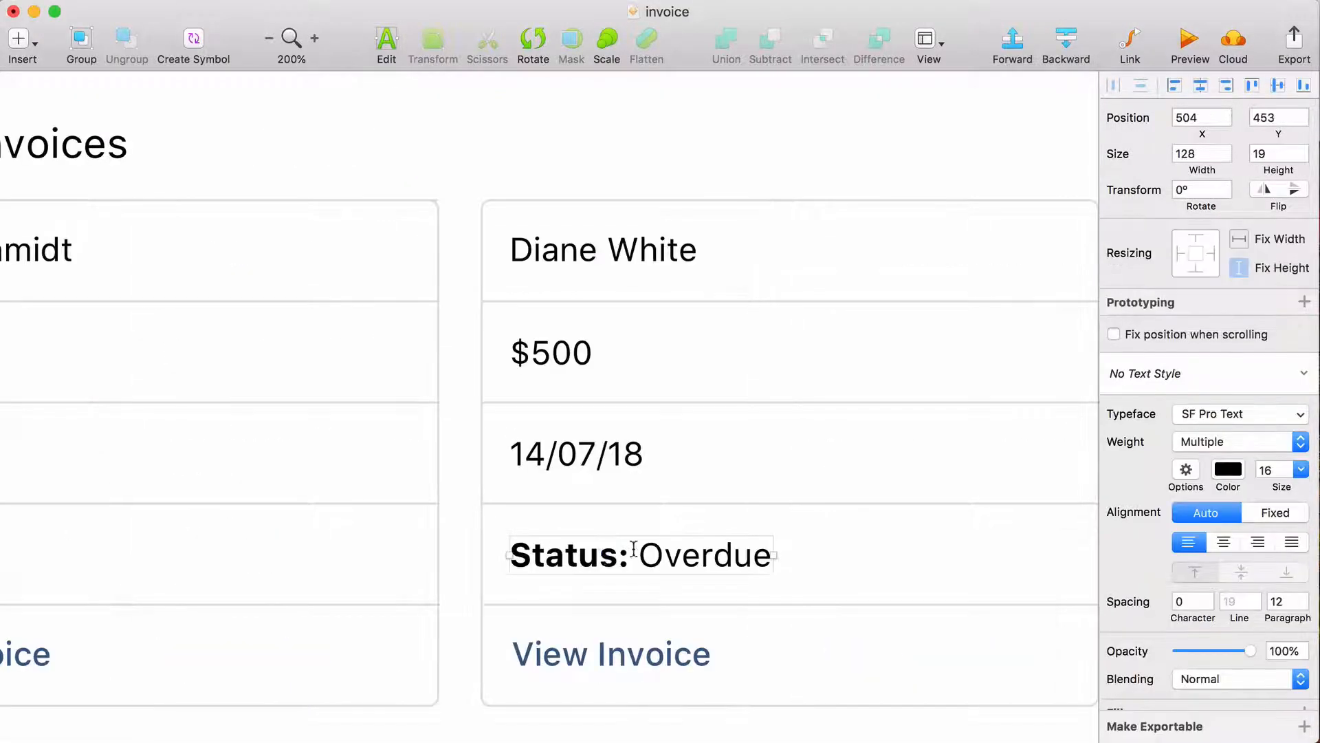
- Remove the bold field labels from the second and third Recent Invoices cards as well, keeping only their values
{"action": "key", "text": "BackSpace"}
{"action": "scroll", "coordinate": [411, 539], "scroll_direction": "right", "scroll_amount": 10}
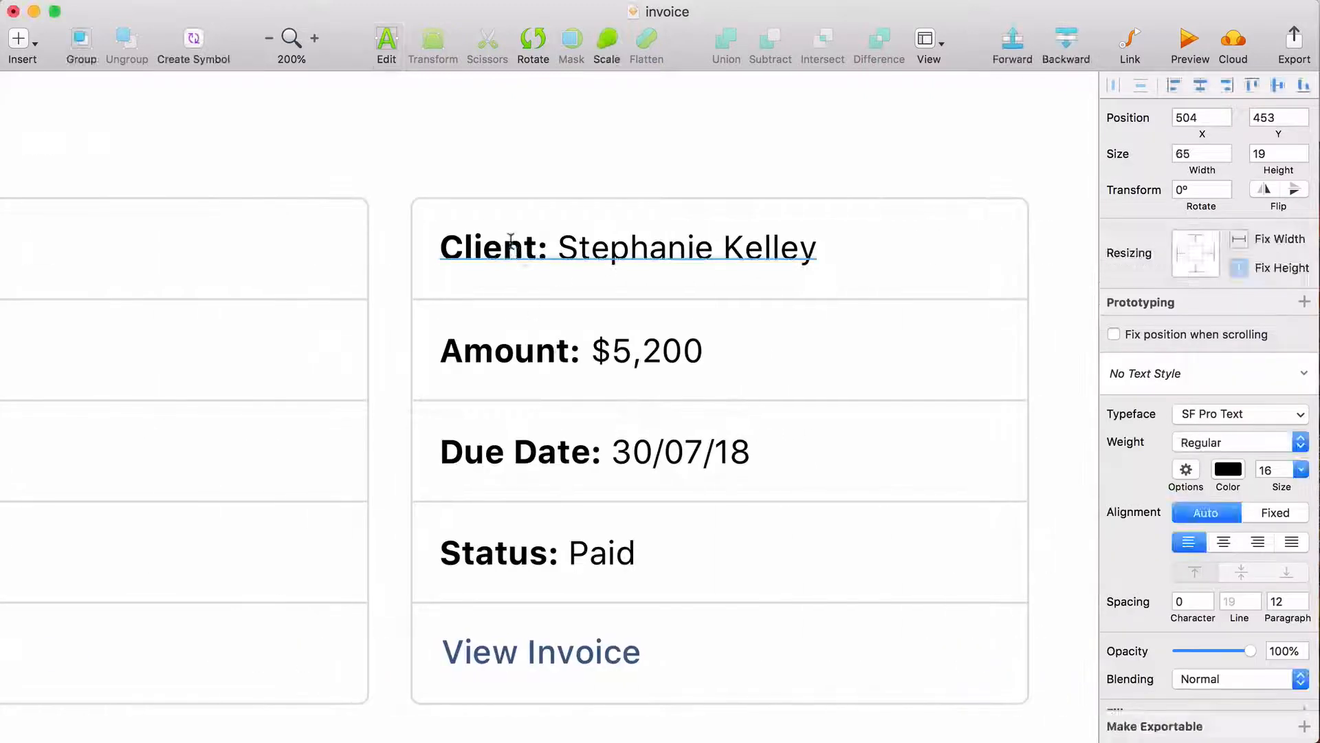
{"action": "left_click_drag", "start_coordinate": [558, 249], "coordinate": [357, 237]}
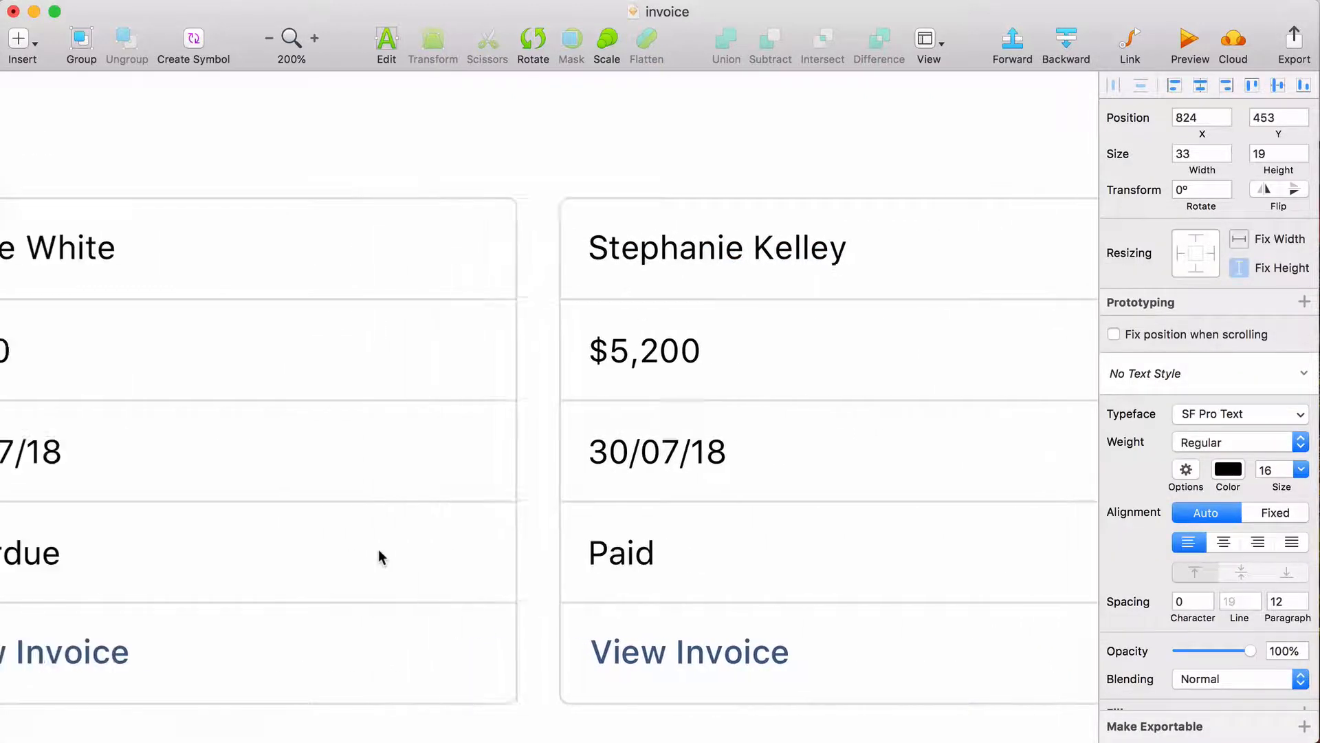
- Examine the unlabeled client name and amount in the first Recent Invoices card
{"action": "scroll", "coordinate": [378, 551], "scroll_direction": "left", "scroll_amount": 15}
{"action": "scroll", "coordinate": [378, 550], "scroll_direction": "up", "scroll_amount": 2}
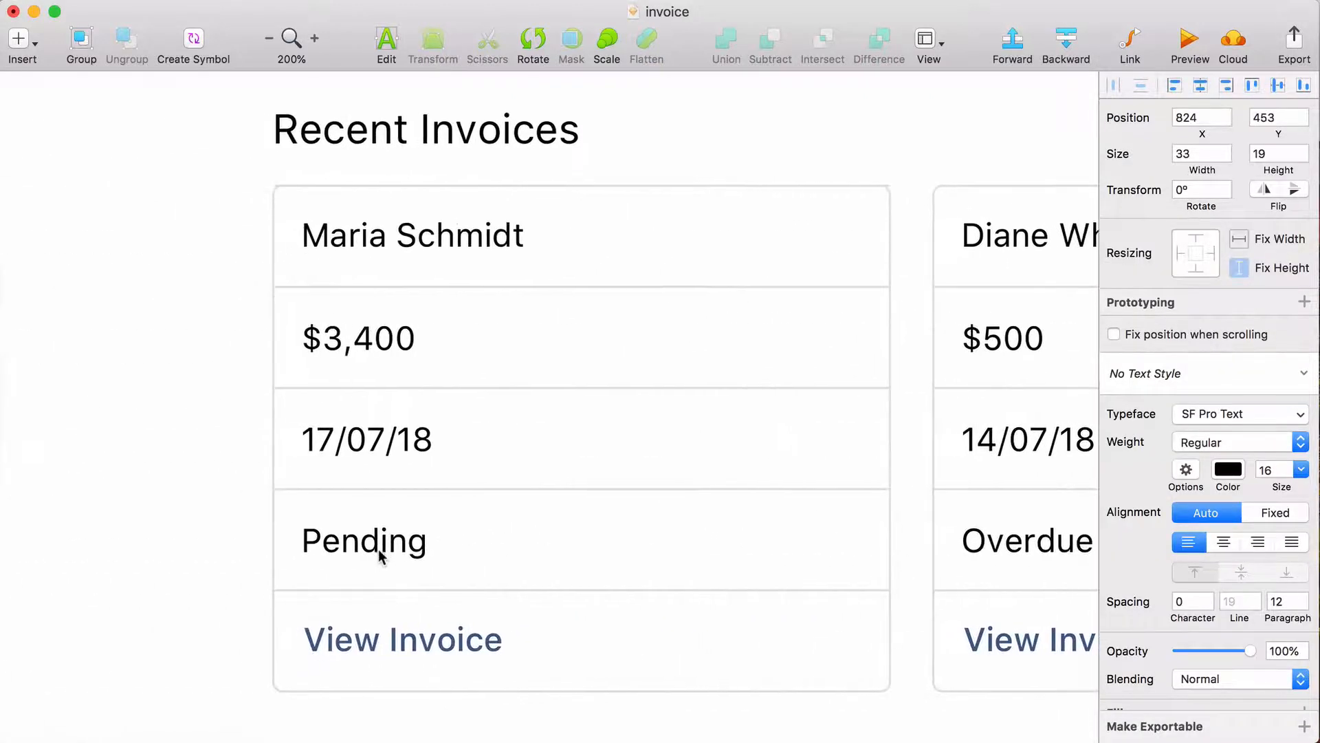
{"action": "scroll", "coordinate": [378, 549], "scroll_direction": "up", "scroll_amount": 1}
{"action": "scroll", "coordinate": [378, 549], "scroll_direction": "right", "scroll_amount": 1}
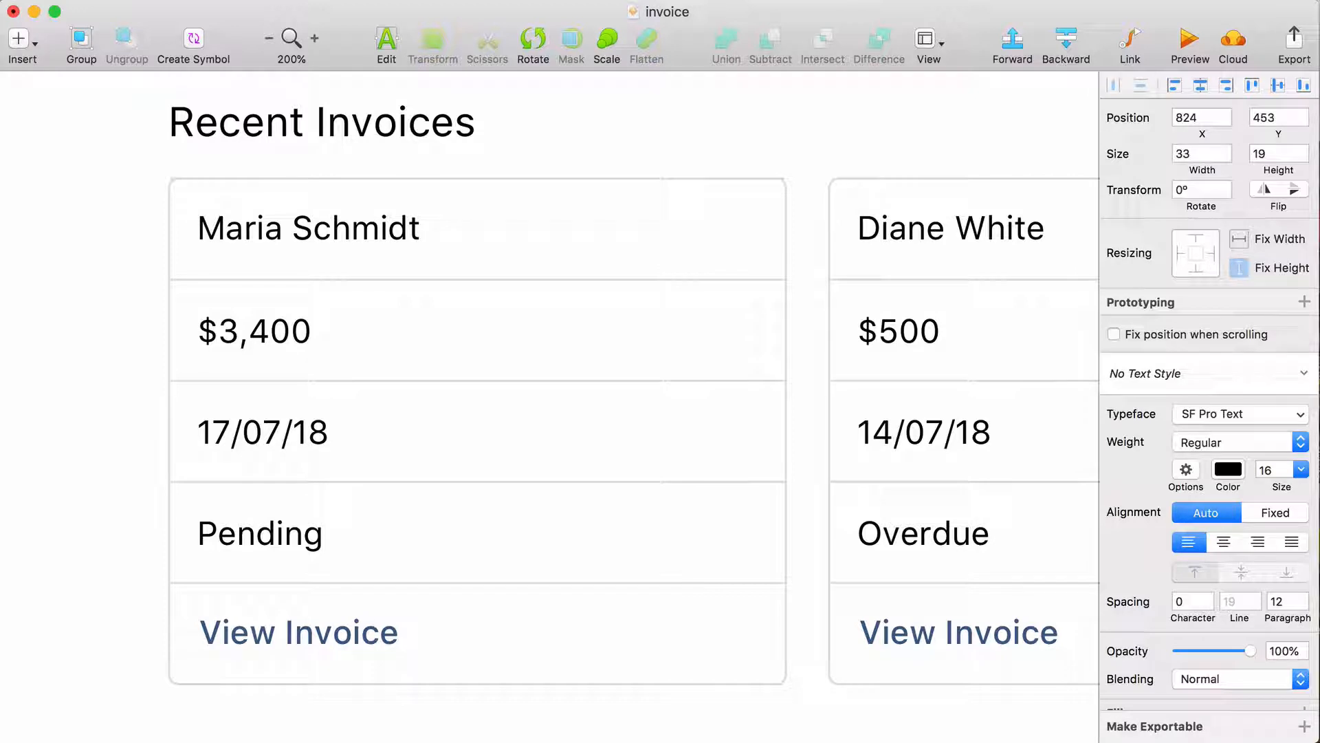
{"action": "left_click", "coordinate": [374, 227]}
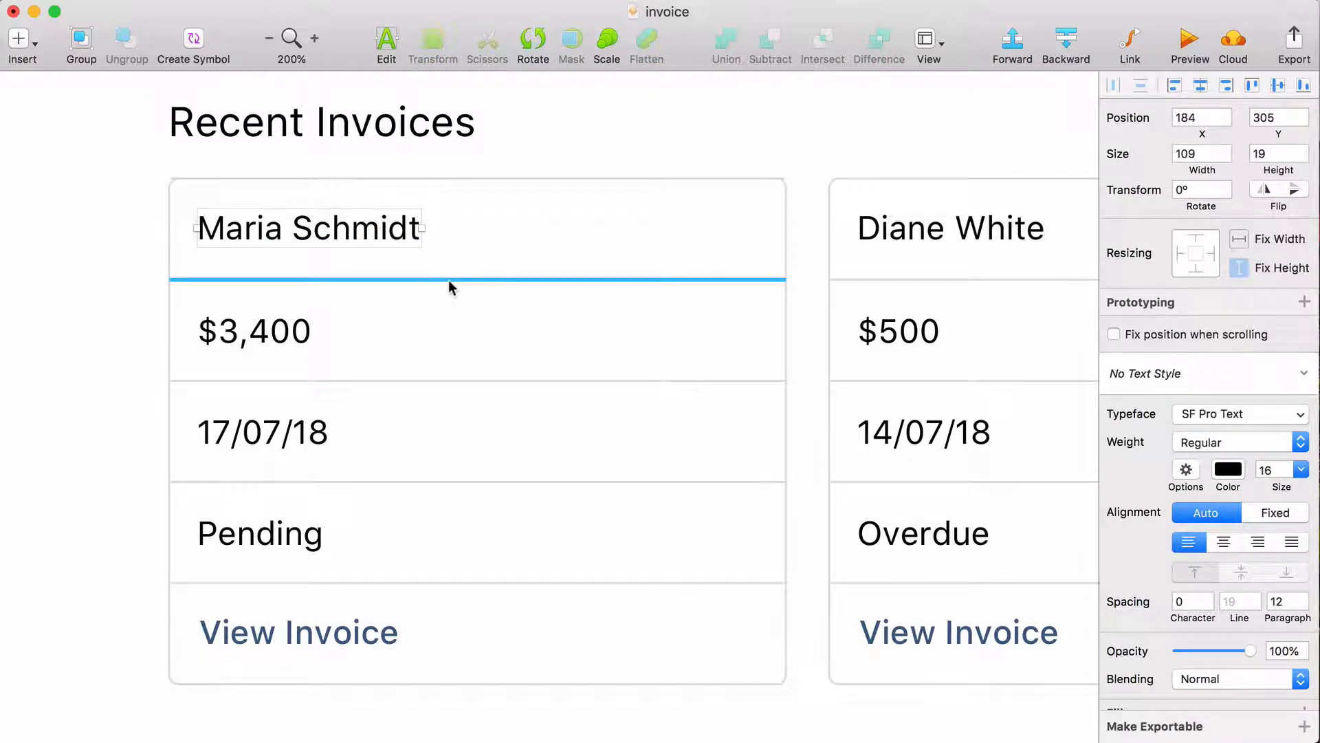
{"action": "scroll", "coordinate": [408, 284], "scroll_direction": "up", "scroll_amount": 1}
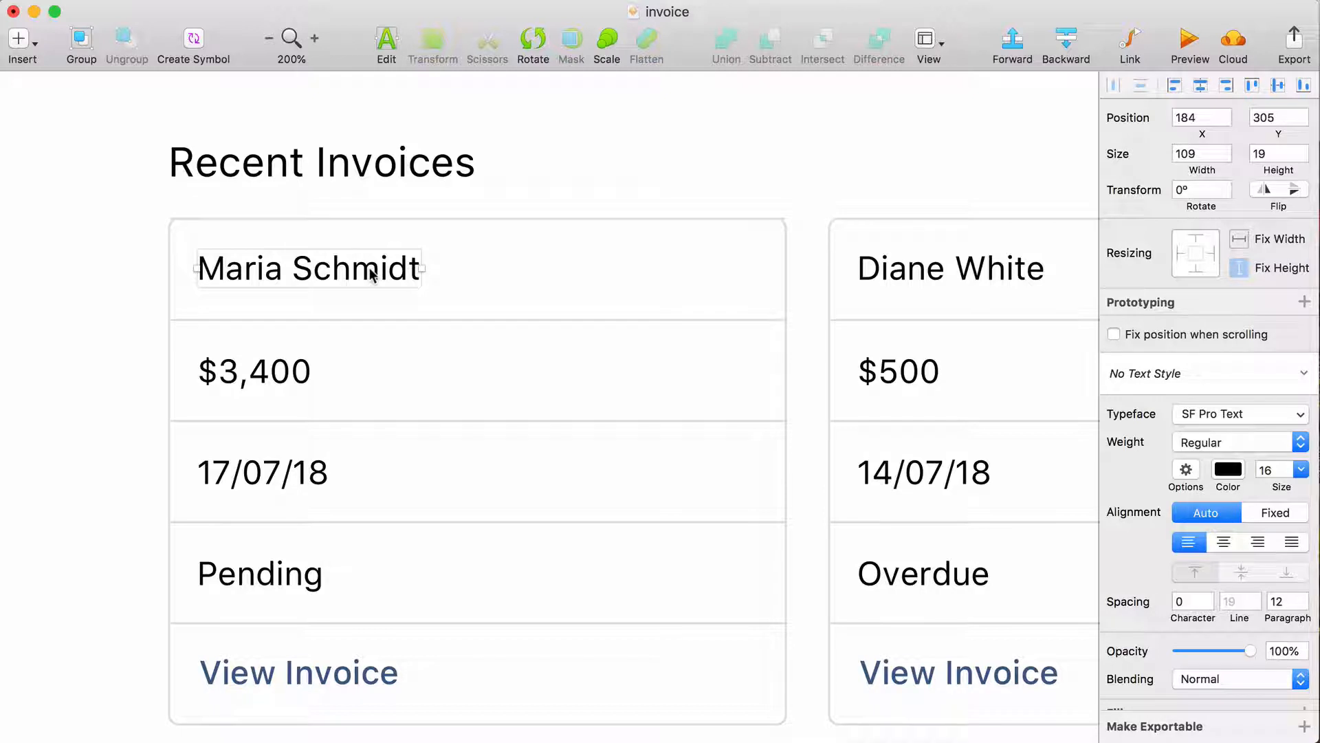
{"action": "left_click", "coordinate": [206, 386]}
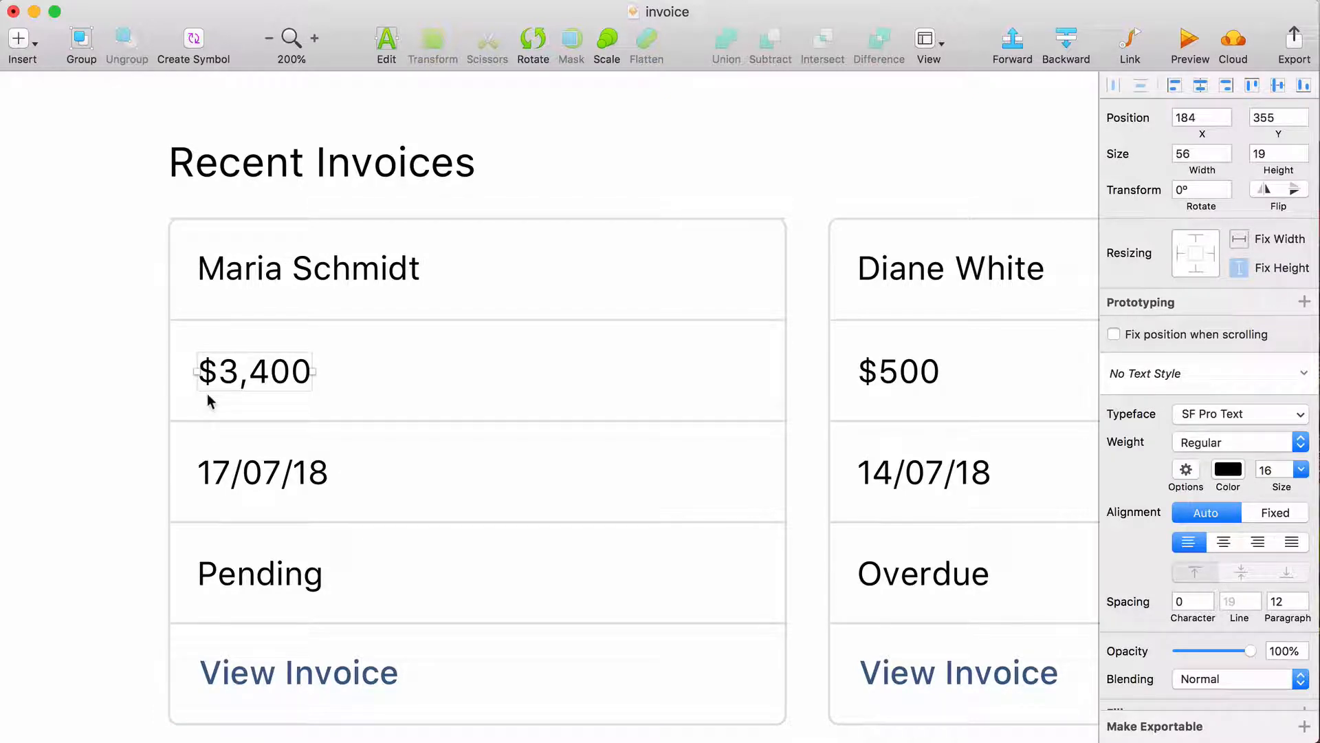
- Replace the due date in the first Recent Invoices card with the text "Due in 2 days"
{"action": "left_click", "coordinate": [217, 480]}
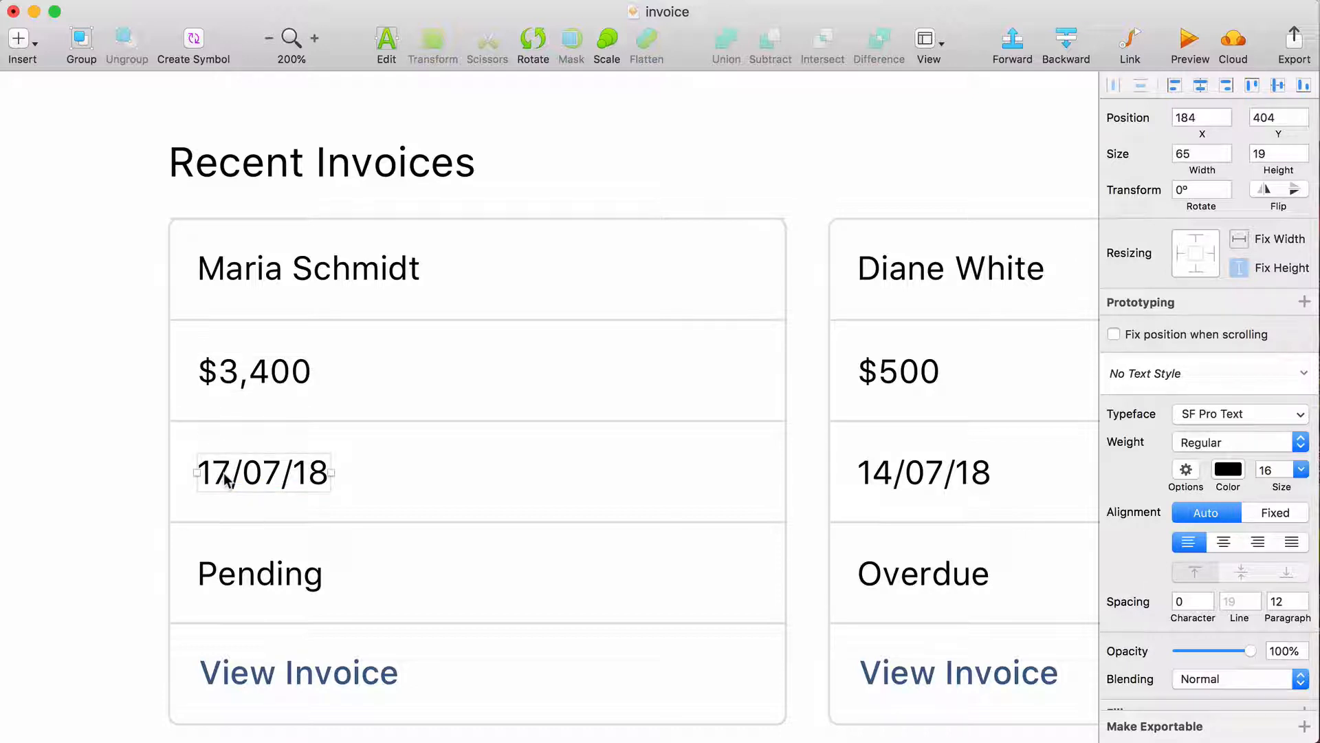
{"action": "double_click", "coordinate": [227, 480]}
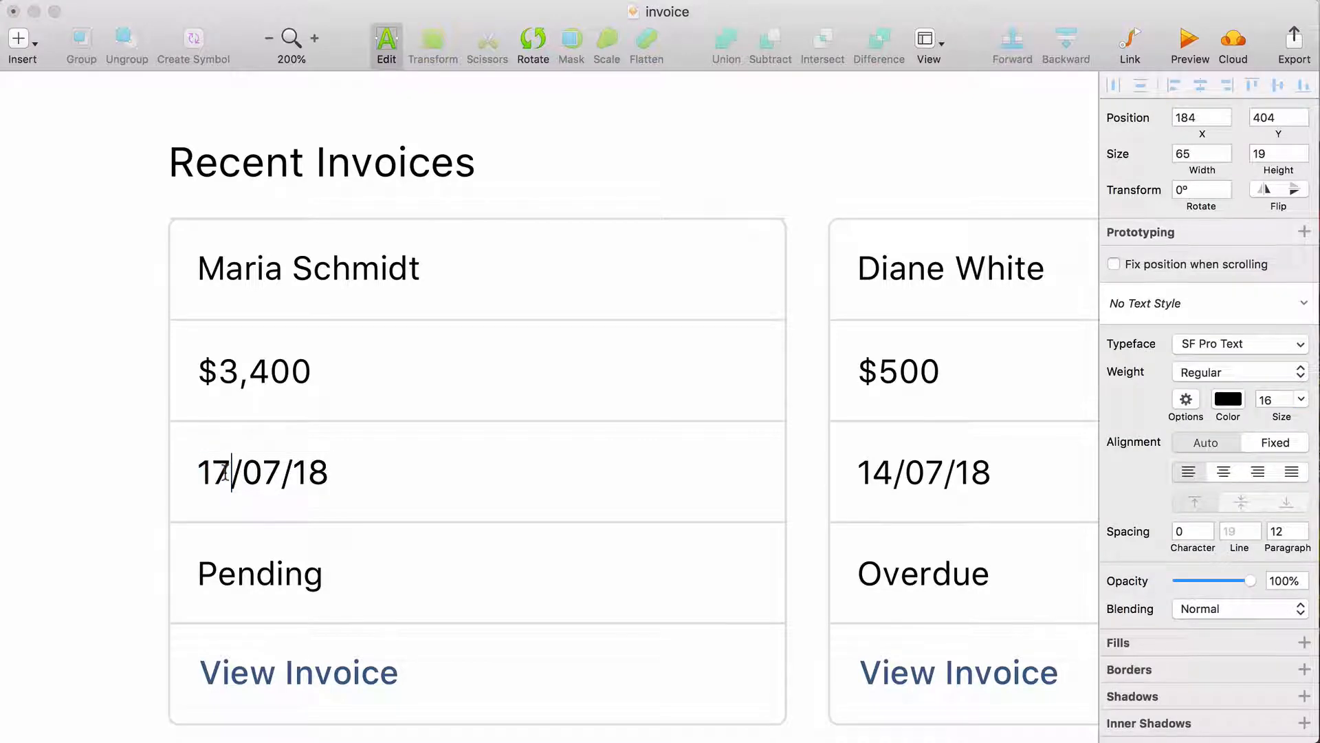
{"action": "triple_click", "coordinate": [225, 473]}
{"action": "type", "text": "Due"}
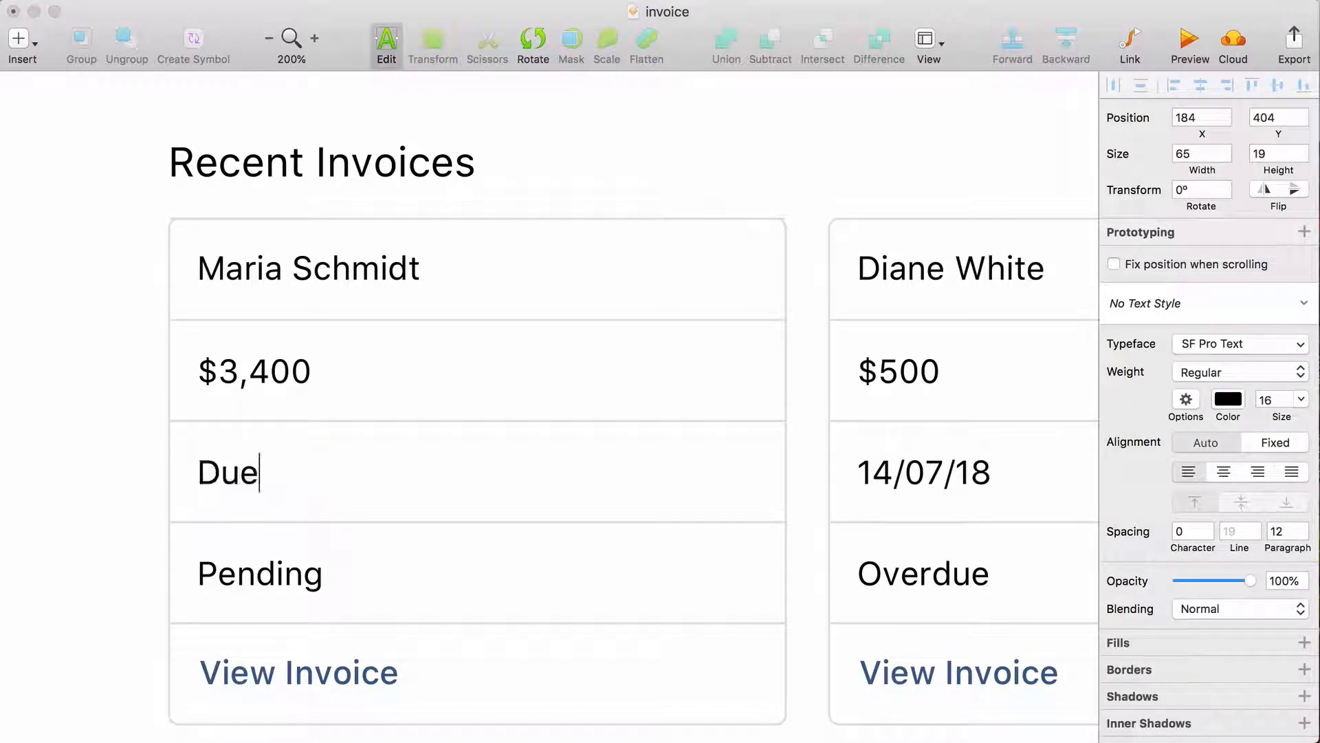
{"action": "type", "text": " in 2 days"}
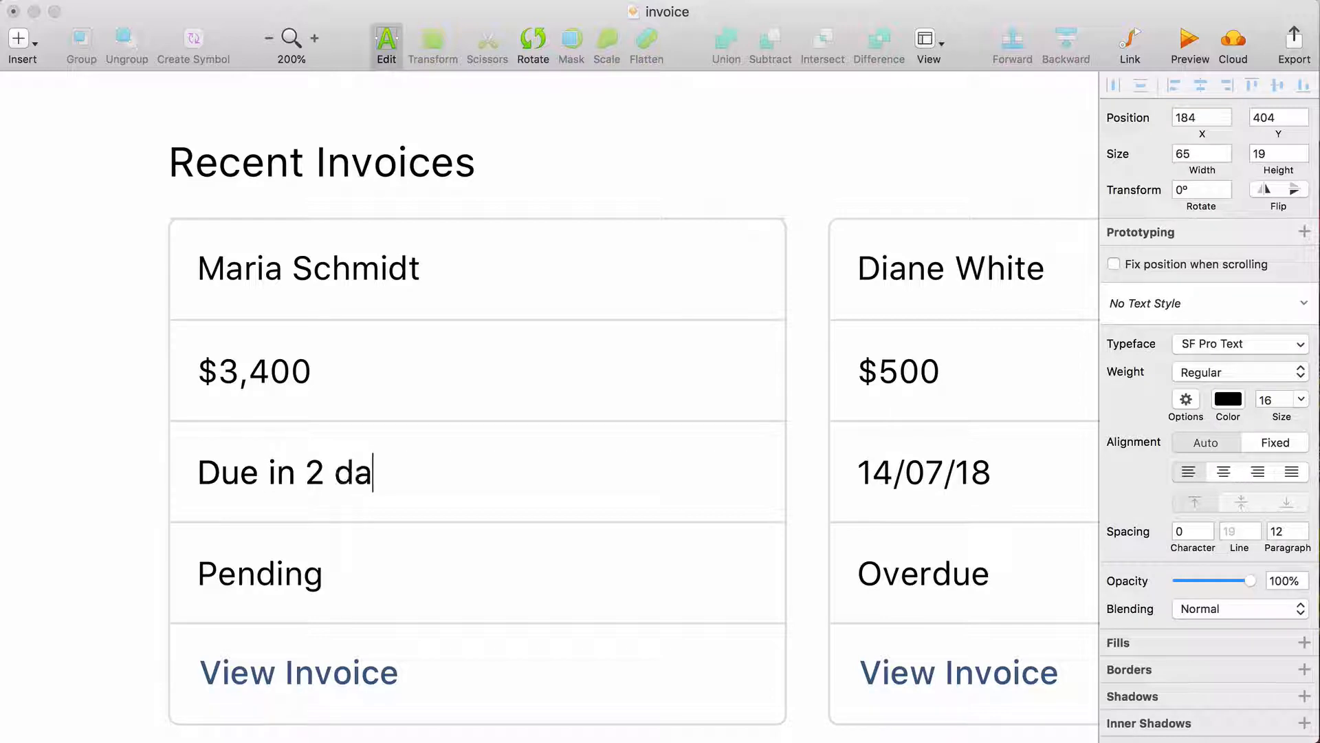
{"action": "key", "text": "Escape"}
- Replace the due date in the second Recent Invoices card with the text "Due Yesterday"
{"action": "scroll", "coordinate": [169, 550], "scroll_direction": "right", "scroll_amount": 5}
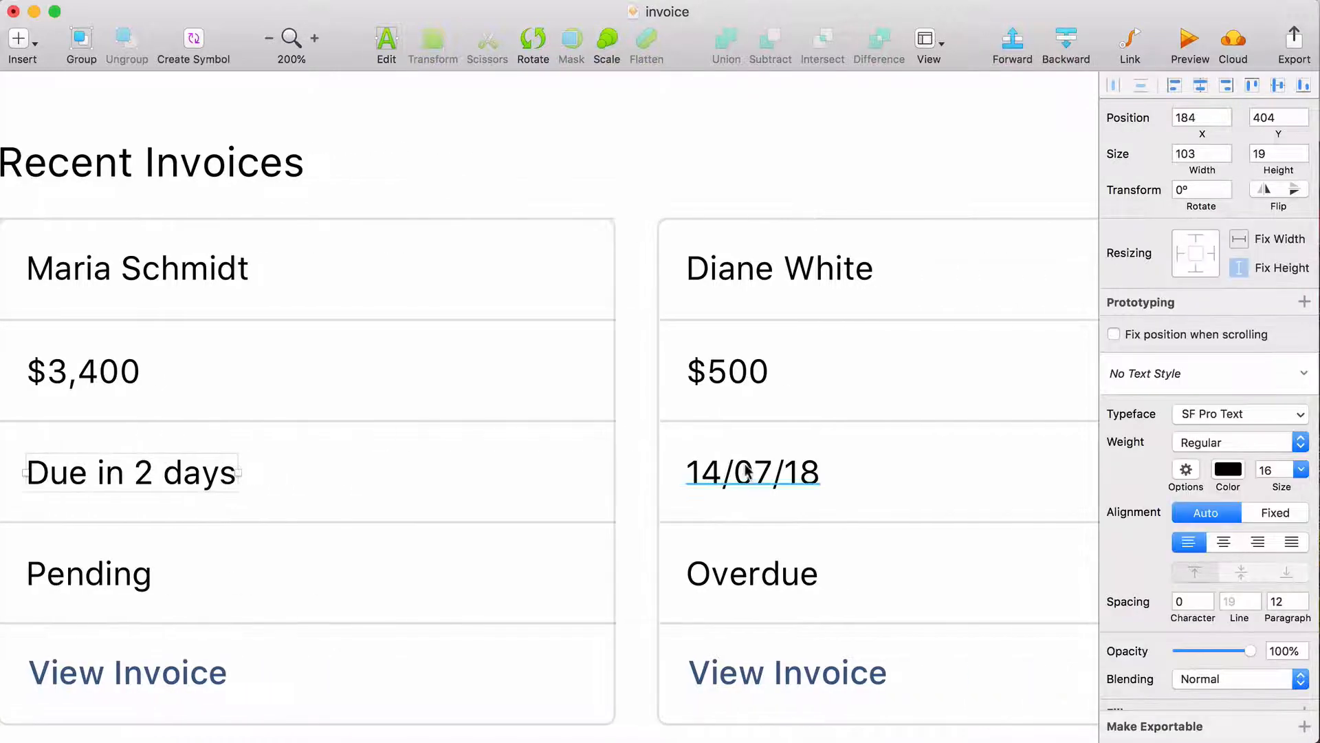
{"action": "left_click", "coordinate": [743, 471]}
{"action": "double_click", "coordinate": [714, 469]}
{"action": "scroll", "coordinate": [713, 469], "scroll_direction": "right", "scroll_amount": 3}
{"action": "type", "text": "Due Yesterday"}
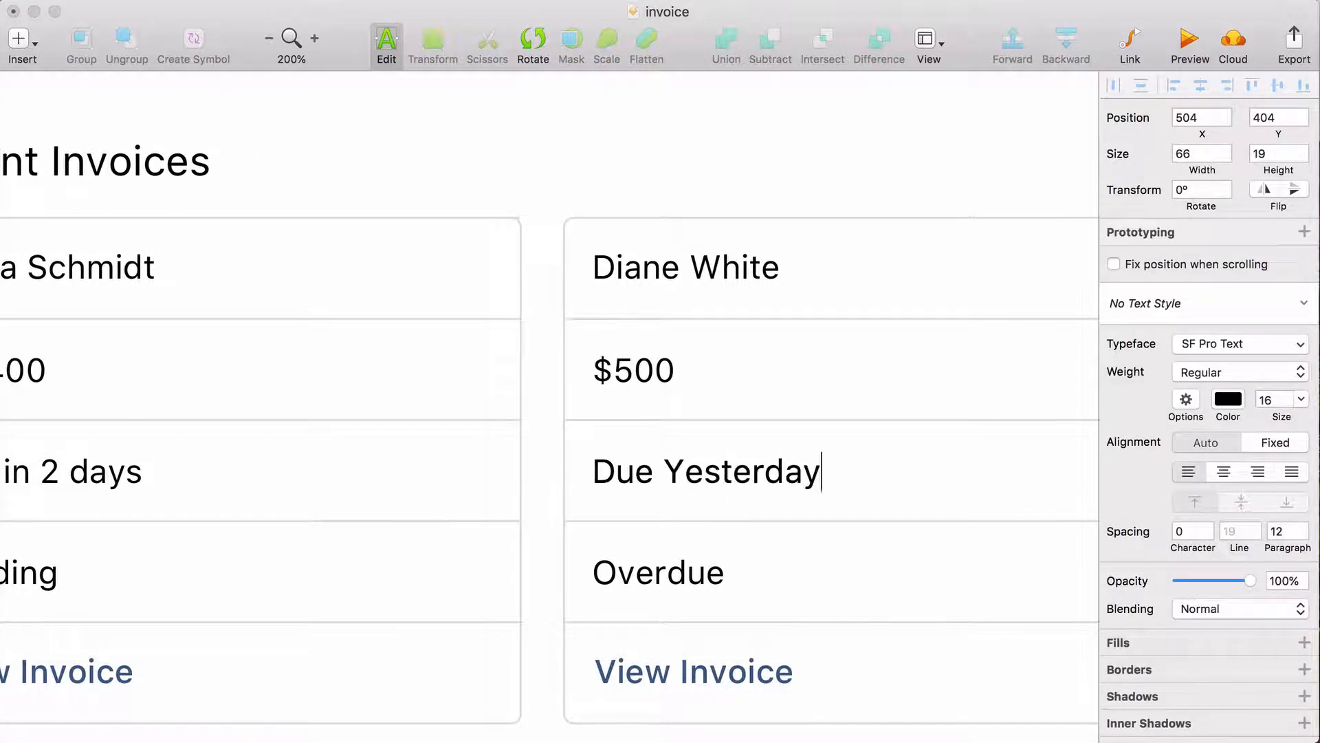
- Replace the due date in the third Recent Invoices card with the text "Due 16 days ago"
{"action": "scroll", "coordinate": [790, 486], "scroll_direction": "right", "scroll_amount": 6}
{"action": "double_click", "coordinate": [790, 474]}
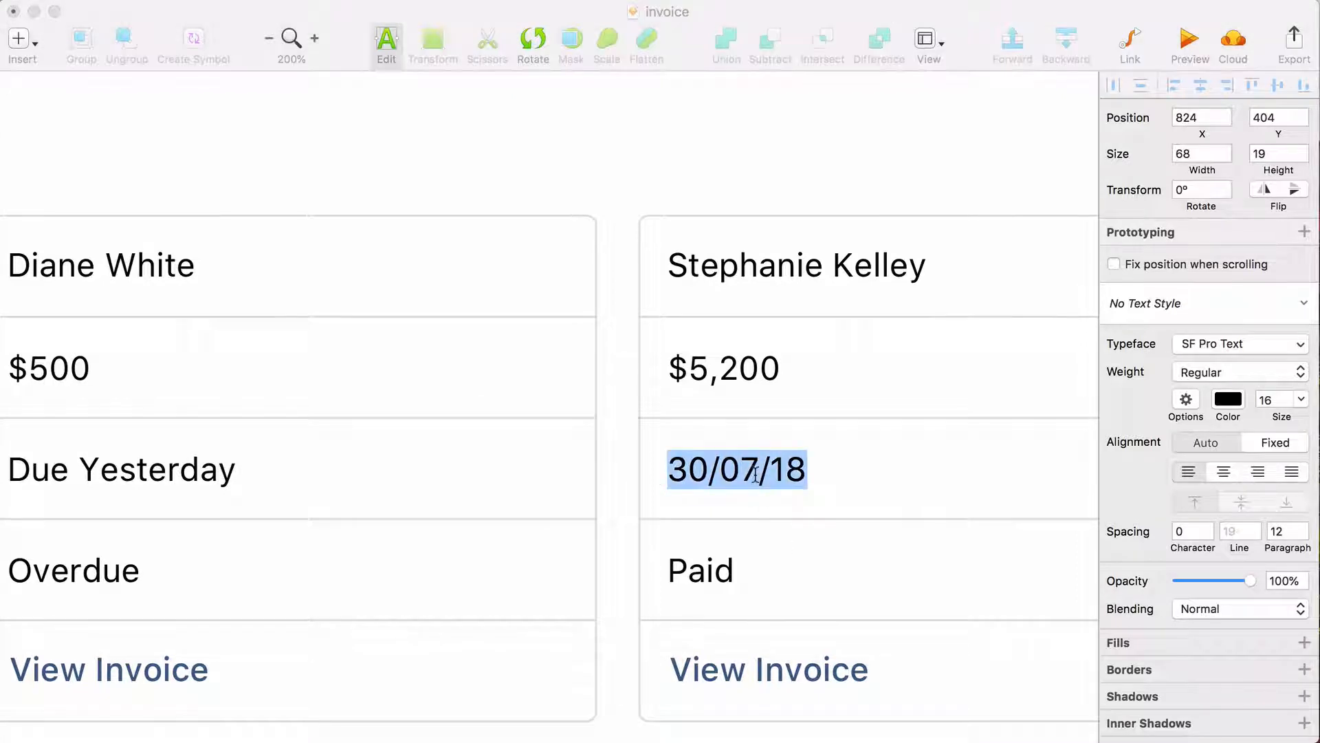
{"action": "type", "text": "Due 16 days ago"}
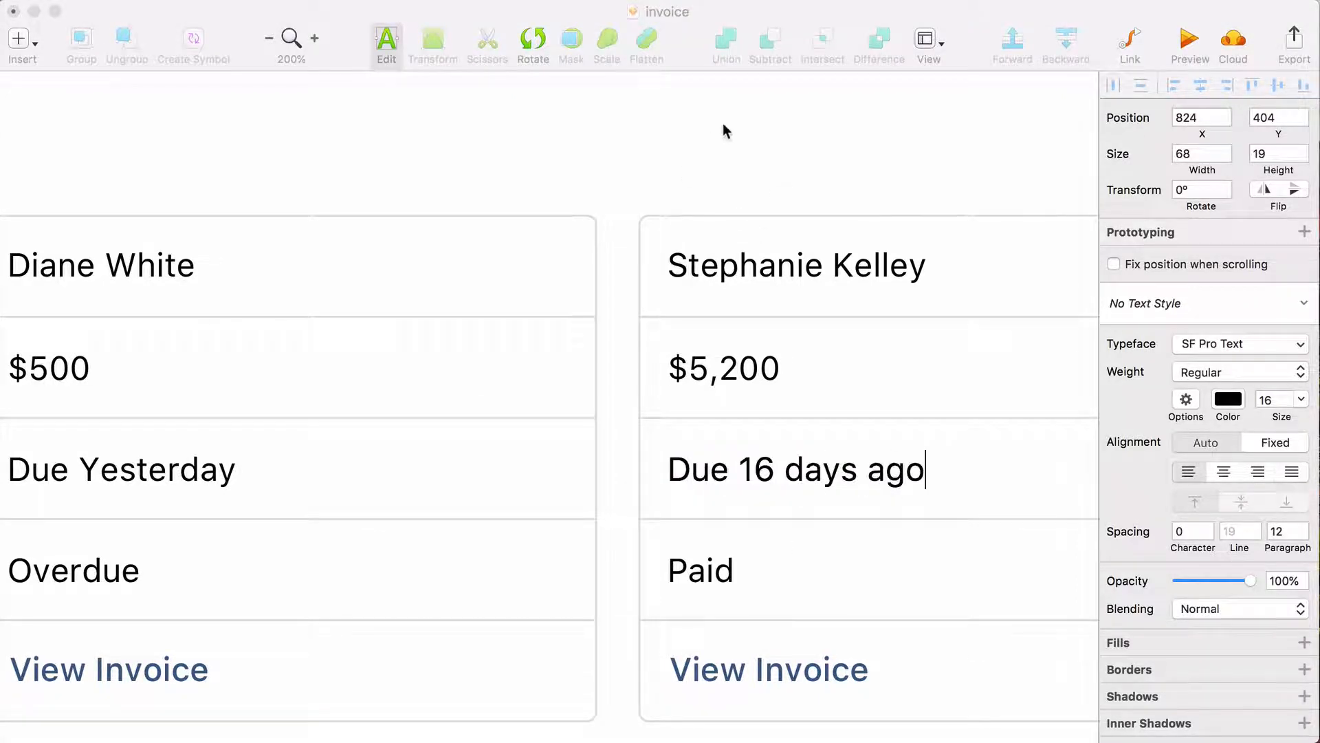
{"action": "key", "text": "Escape"}
- Delete the horizontal divider lines between the fields inside the Recent Invoices cards
{"action": "scroll", "coordinate": [687, 197], "scroll_direction": "left", "scroll_amount": 10}
{"action": "scroll", "coordinate": [686, 197], "scroll_direction": "down", "scroll_amount": 2}
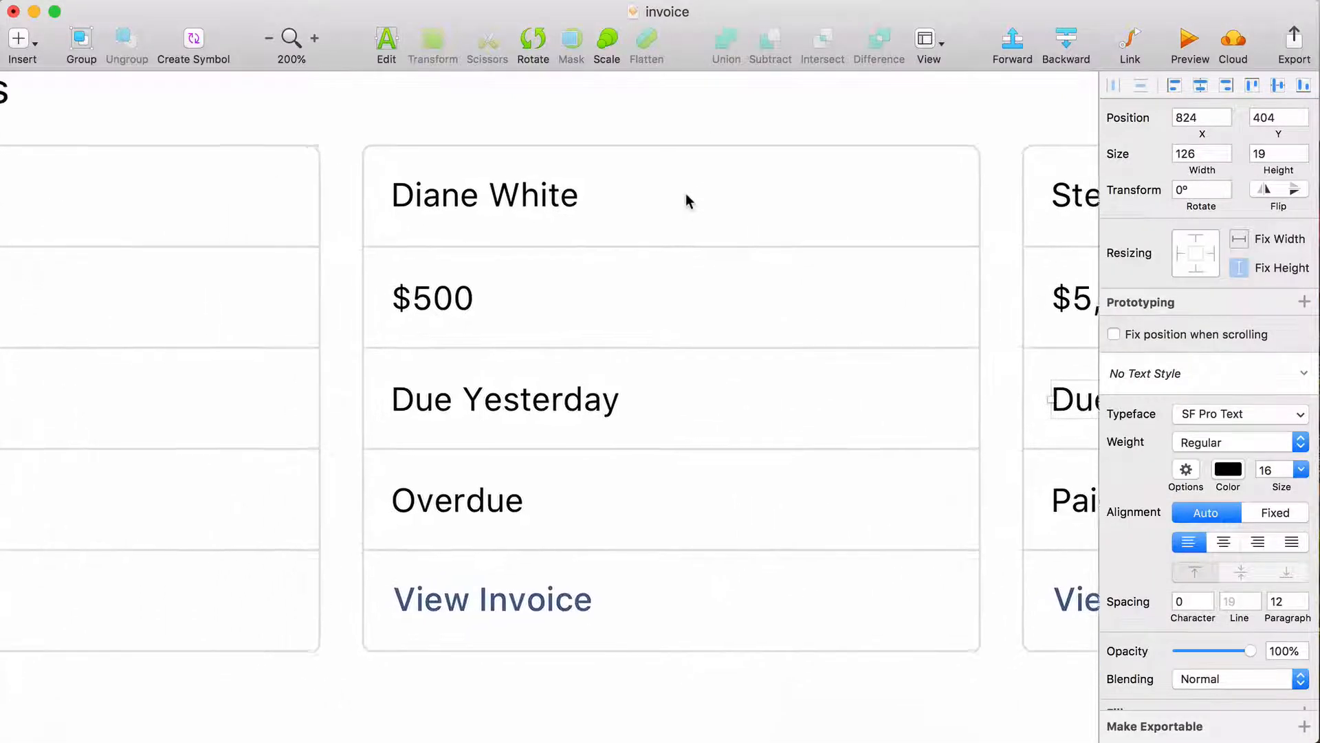
{"action": "scroll", "coordinate": [686, 197], "scroll_direction": "left", "scroll_amount": 10}
{"action": "scroll", "coordinate": [686, 197], "scroll_direction": "up", "scroll_amount": 2}
{"action": "left_click", "coordinate": [156, 293]}
{"action": "left_click", "coordinate": [157, 396], "text": "shift"}
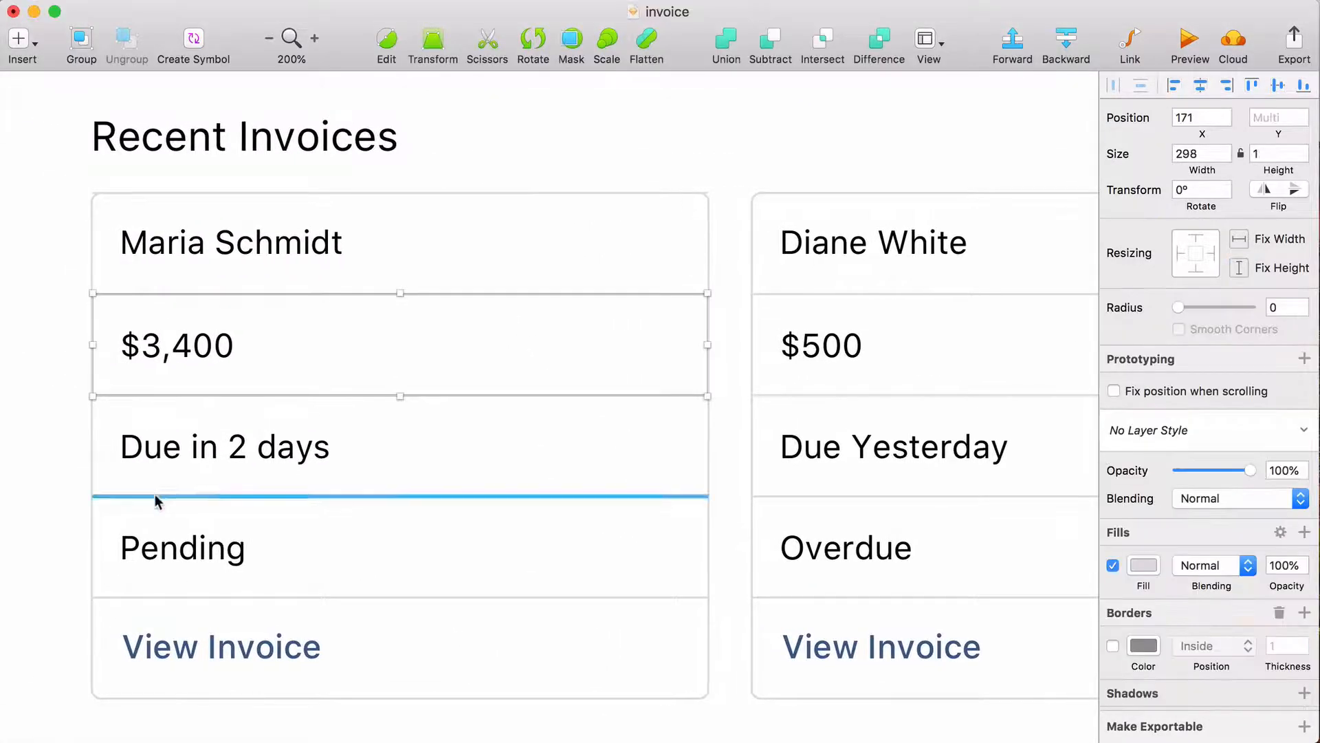
{"action": "left_click", "coordinate": [155, 495], "text": "shift"}
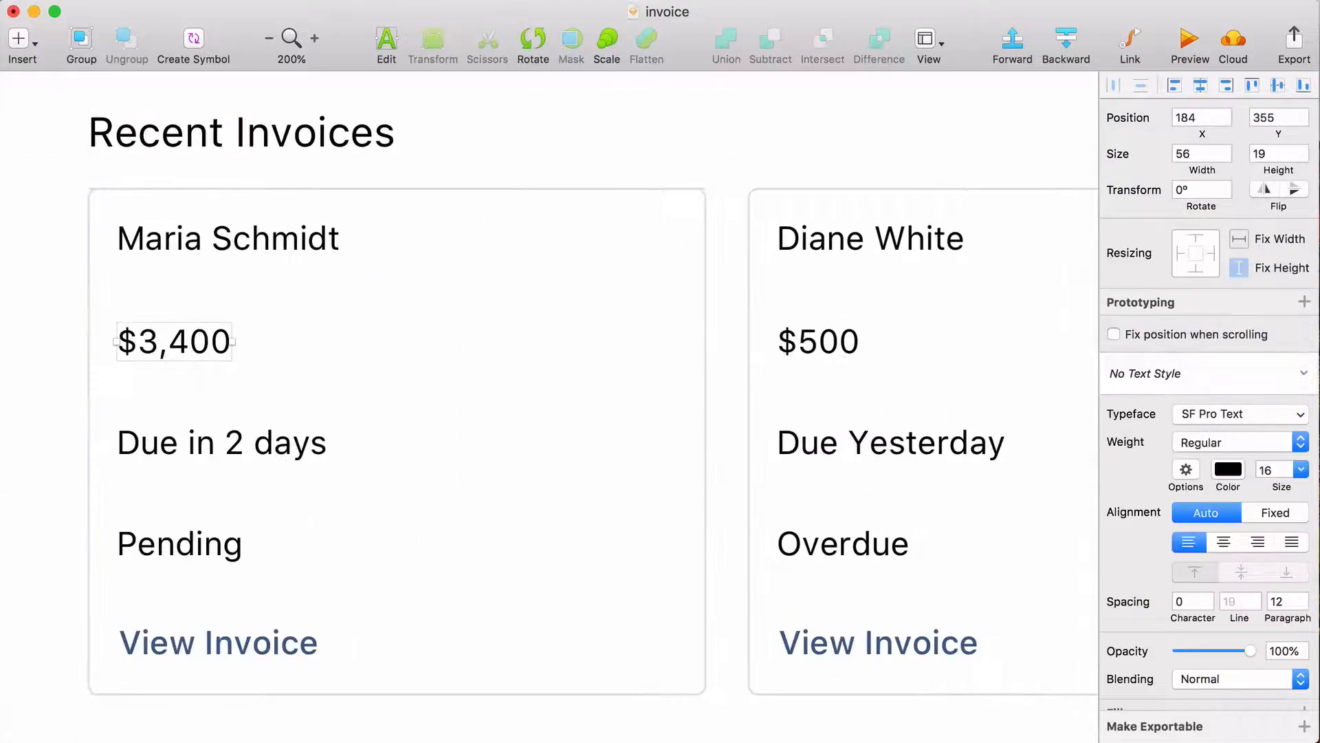
- Set the amounts in all Recent Invoices cards to font size 24 and Medium weight
{"action": "left_click", "coordinate": [818, 342], "text": "shift"}
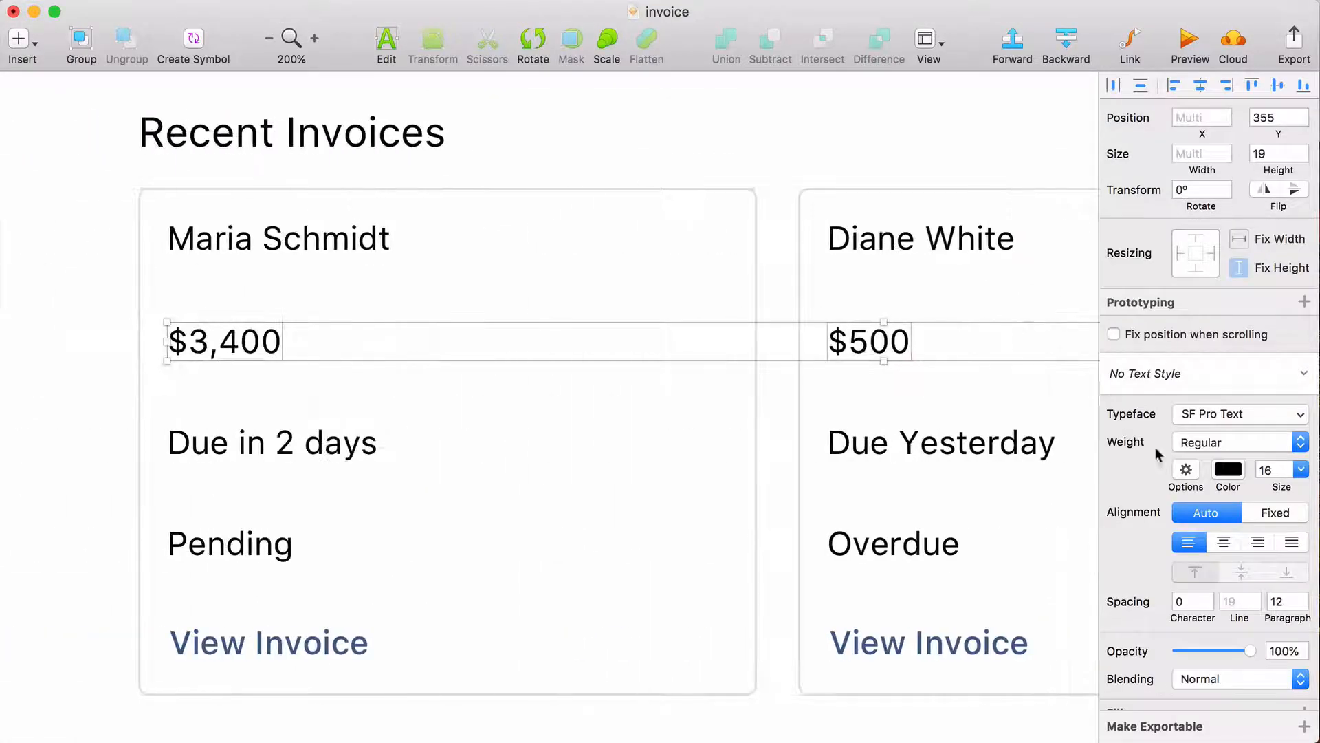
{"action": "type", "text": "24"}
{"action": "key", "text": "Return"}
{"action": "left_click", "coordinate": [1214, 444]}
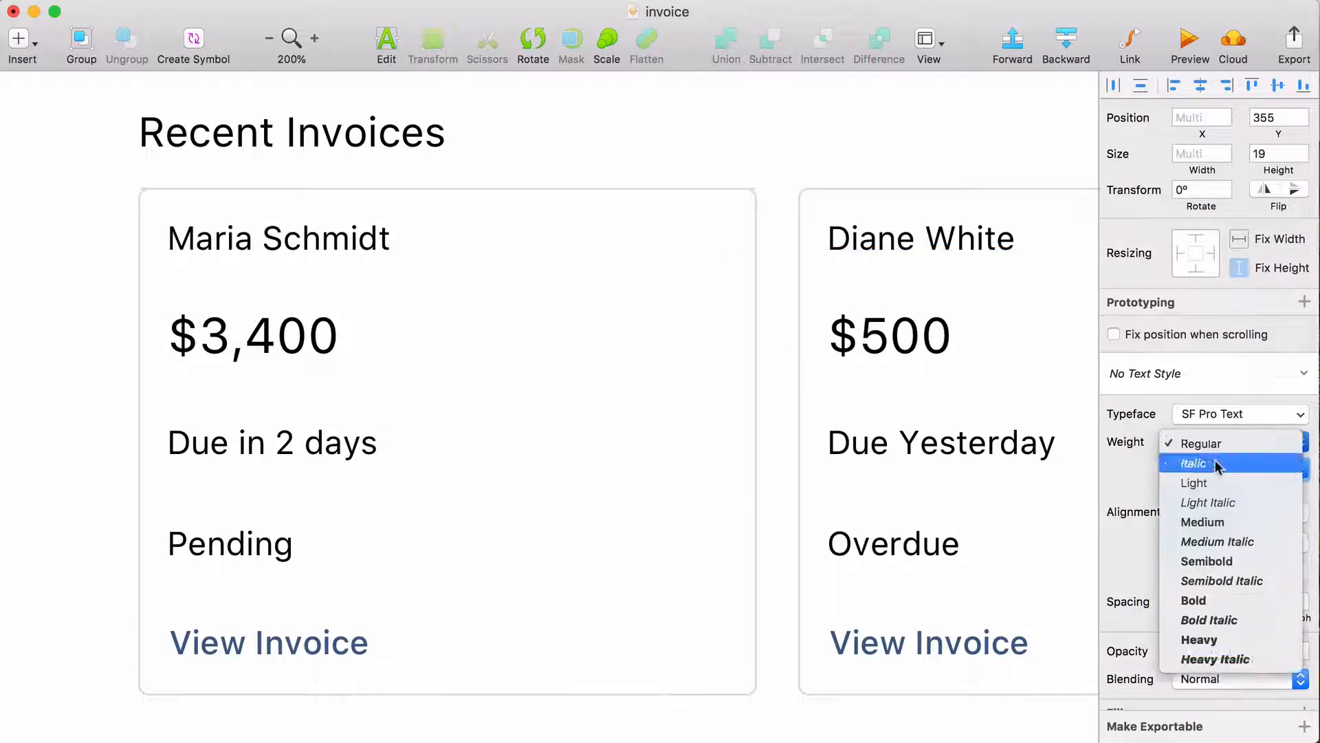
{"action": "left_click", "coordinate": [1204, 522]}
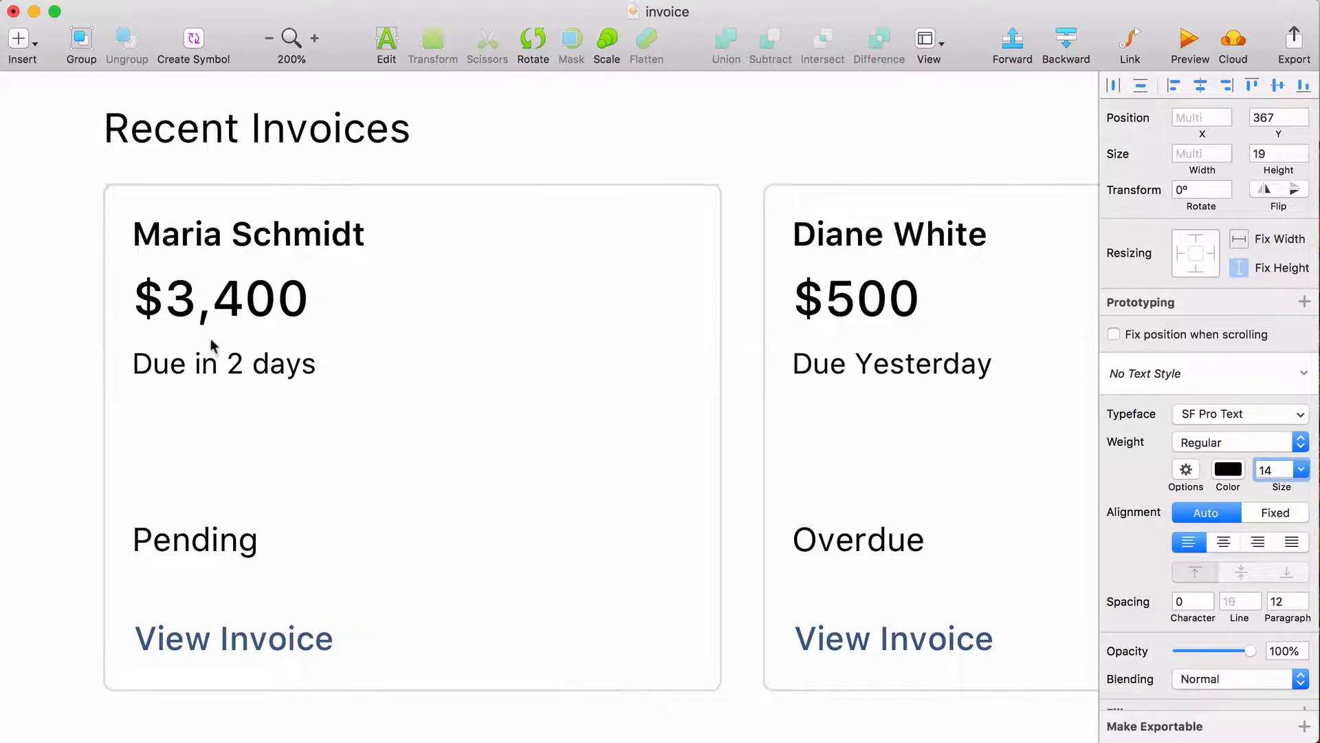
- Set the due-date lines of the Recent Invoices cards to font size 14 and a dark gray color
{"action": "key", "text": "Return"}
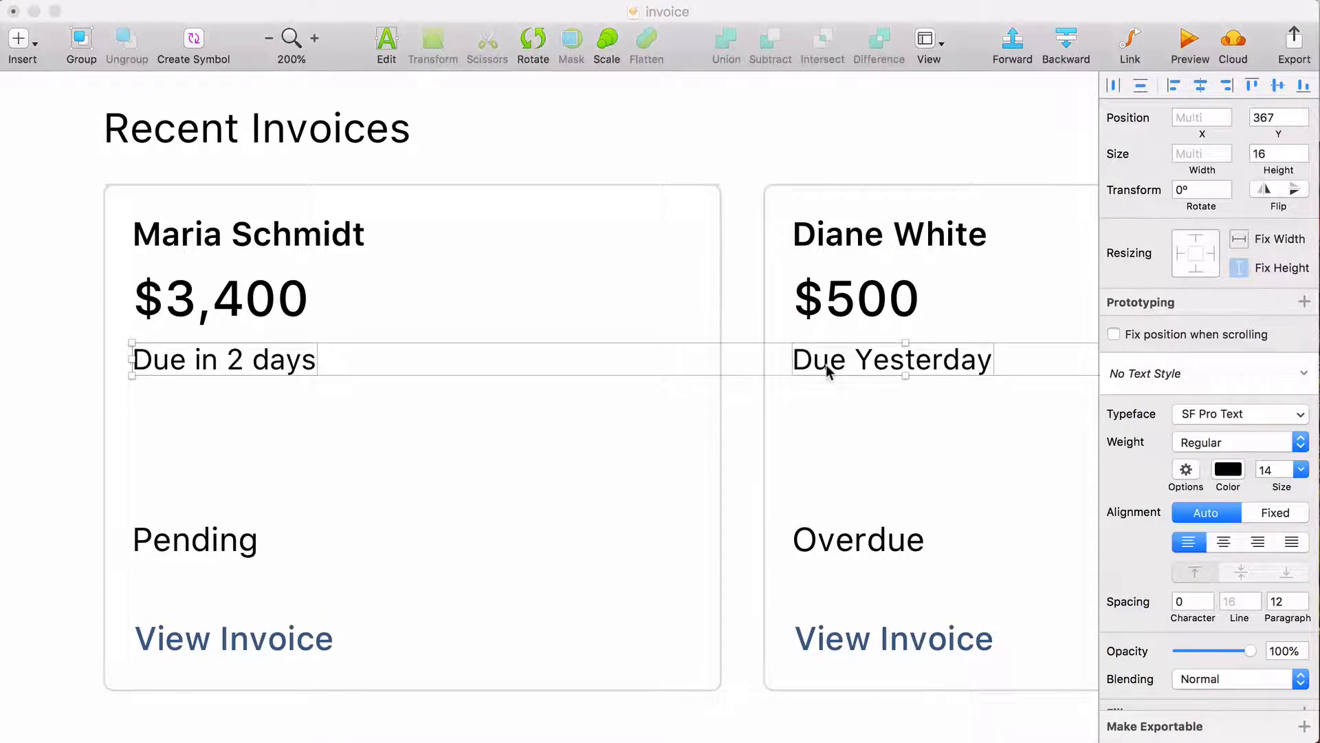
{"action": "left_click", "coordinate": [1228, 469]}
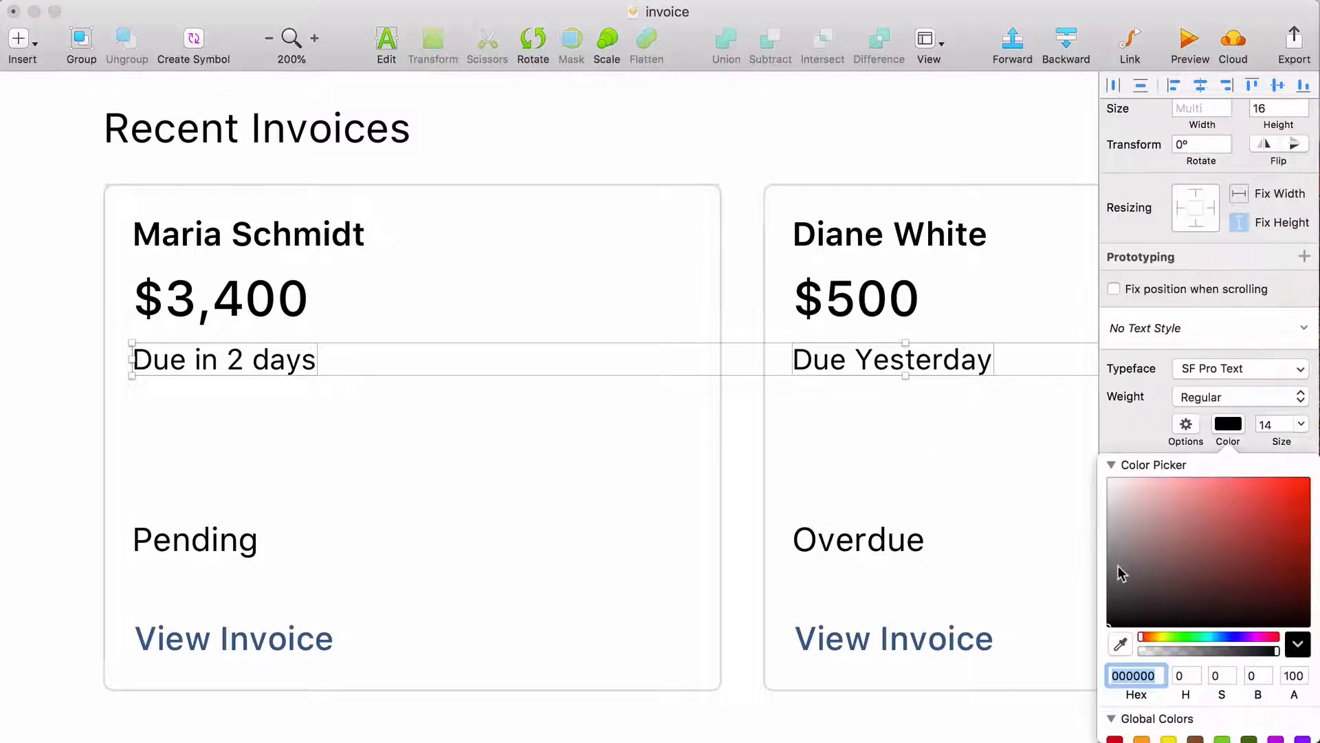
{"action": "mouse_move", "coordinate": [1122, 573]}
{"action": "left_mouse_down"}
{"action": "mouse_move", "coordinate": [1063, 560]}
{"action": "mouse_move", "coordinate": [1104, 559]}
{"action": "left_mouse_up"}
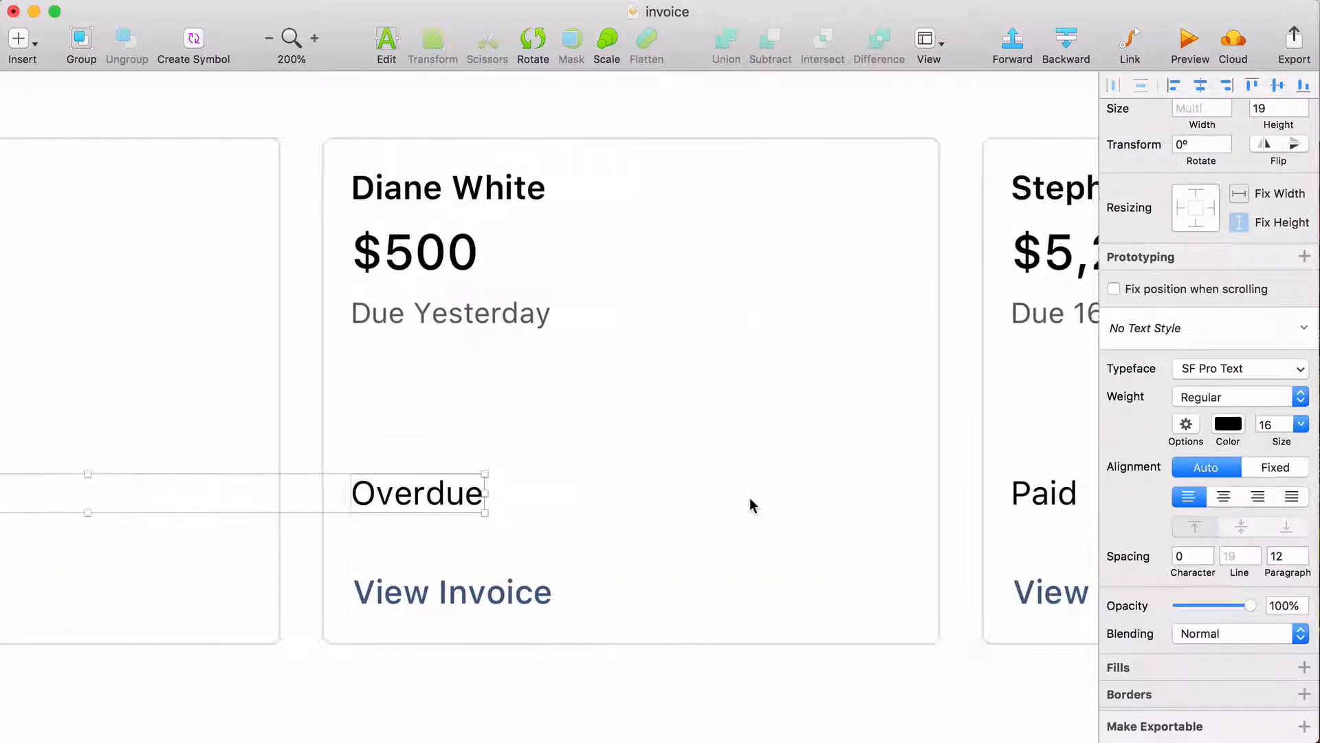
- Restyle the Pending, Overdue and Paid labels as right-aligned Semibold text at size 14 and move them up level with the client names
{"action": "scroll", "coordinate": [750, 505], "scroll_direction": "right", "scroll_amount": 4}
{"action": "left_click", "coordinate": [891, 494], "text": "shift"}
{"action": "scroll", "coordinate": [463, 472], "scroll_direction": "left", "scroll_amount": 10}
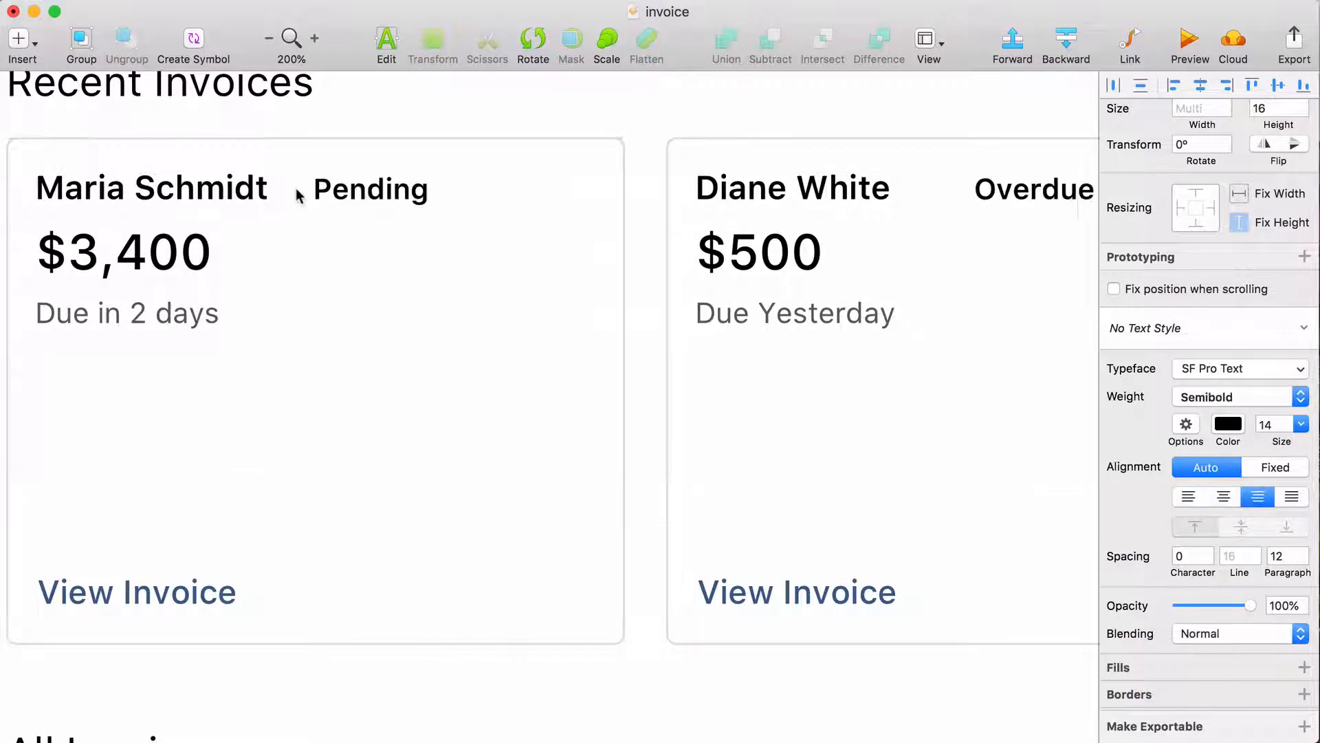
- Shift the three status labels together horizontally into the upper-right corners of their Recent Invoices cards
{"action": "key", "text": "shift+Right"}
{"action": "key", "text": "shift+Right"}
{"action": "key", "text": "shift+Right"}
{"action": "key", "text": "shift+Right"}
{"action": "key", "text": "shift+Right"}
{"action": "key", "text": "shift+Right"}
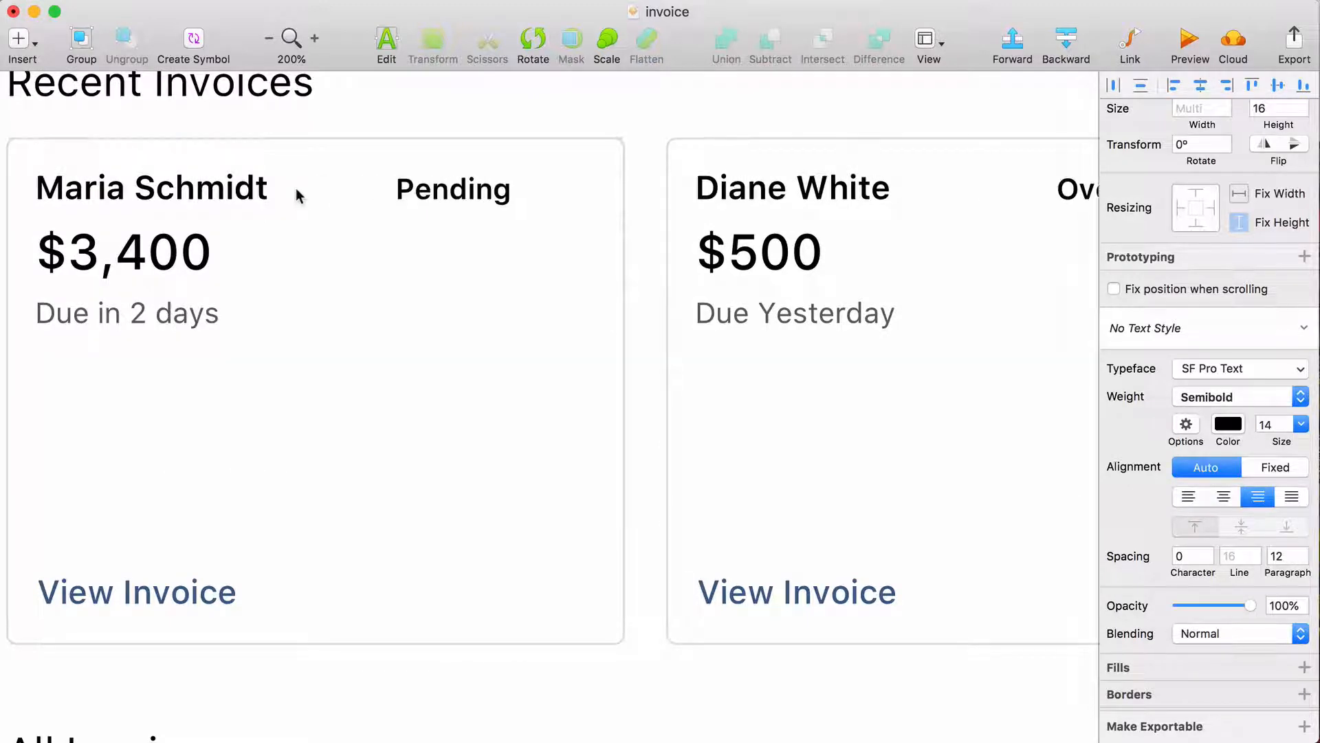
{"action": "key", "text": "shift+Right"}
{"action": "key", "text": "shift+Right"}
{"action": "key", "text": "shift+Right"}
{"action": "scroll", "coordinate": [296, 188], "scroll_direction": "right", "scroll_amount": 5}
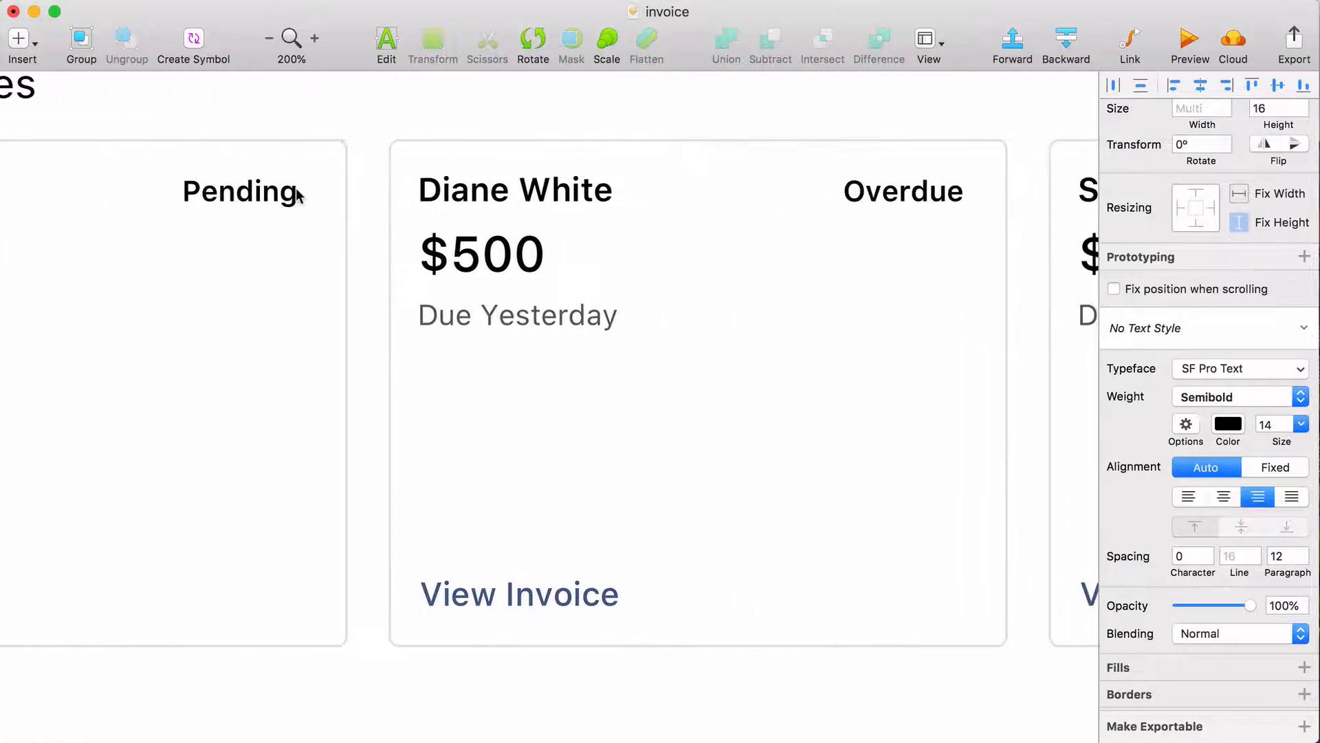
{"action": "key", "text": "shift+Right"}
{"action": "key", "text": "shift+Right"}
{"action": "key", "text": "shift+Right"}
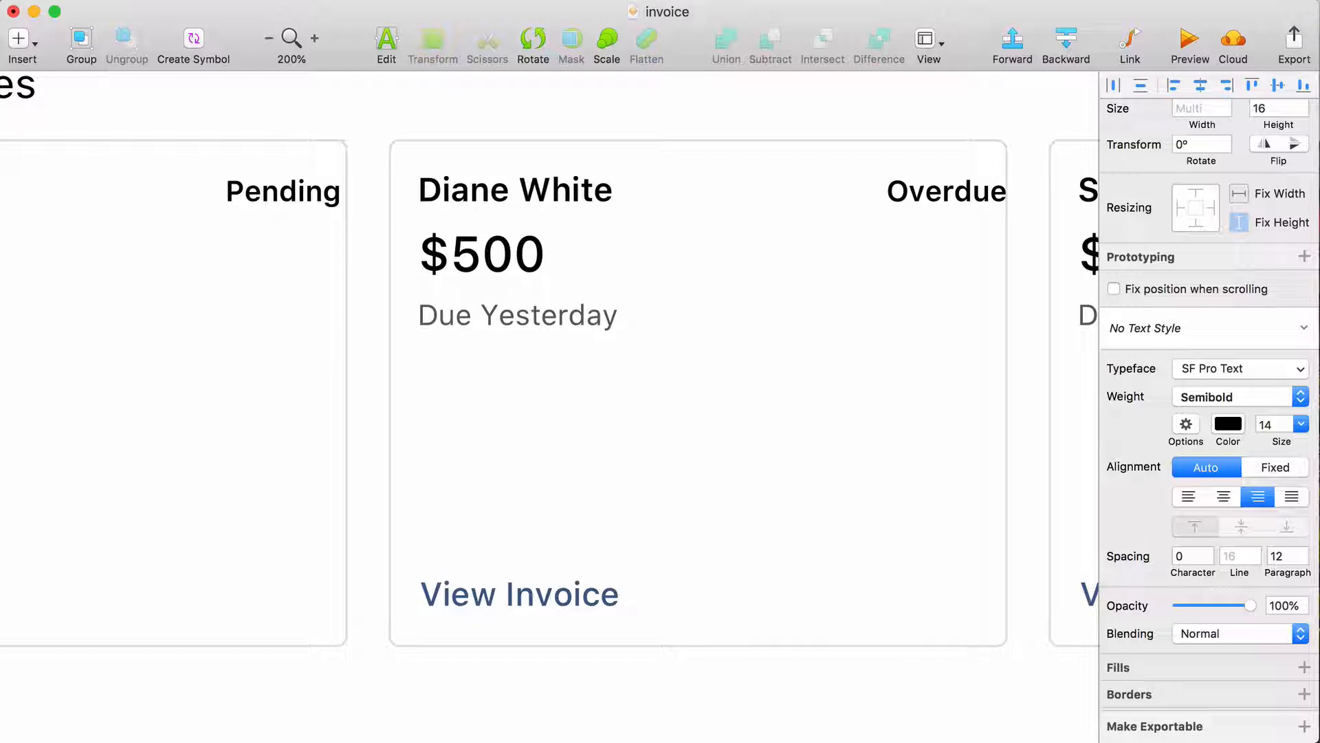
{"action": "scroll", "coordinate": [439, 312], "scroll_direction": "left", "scroll_amount": 5}
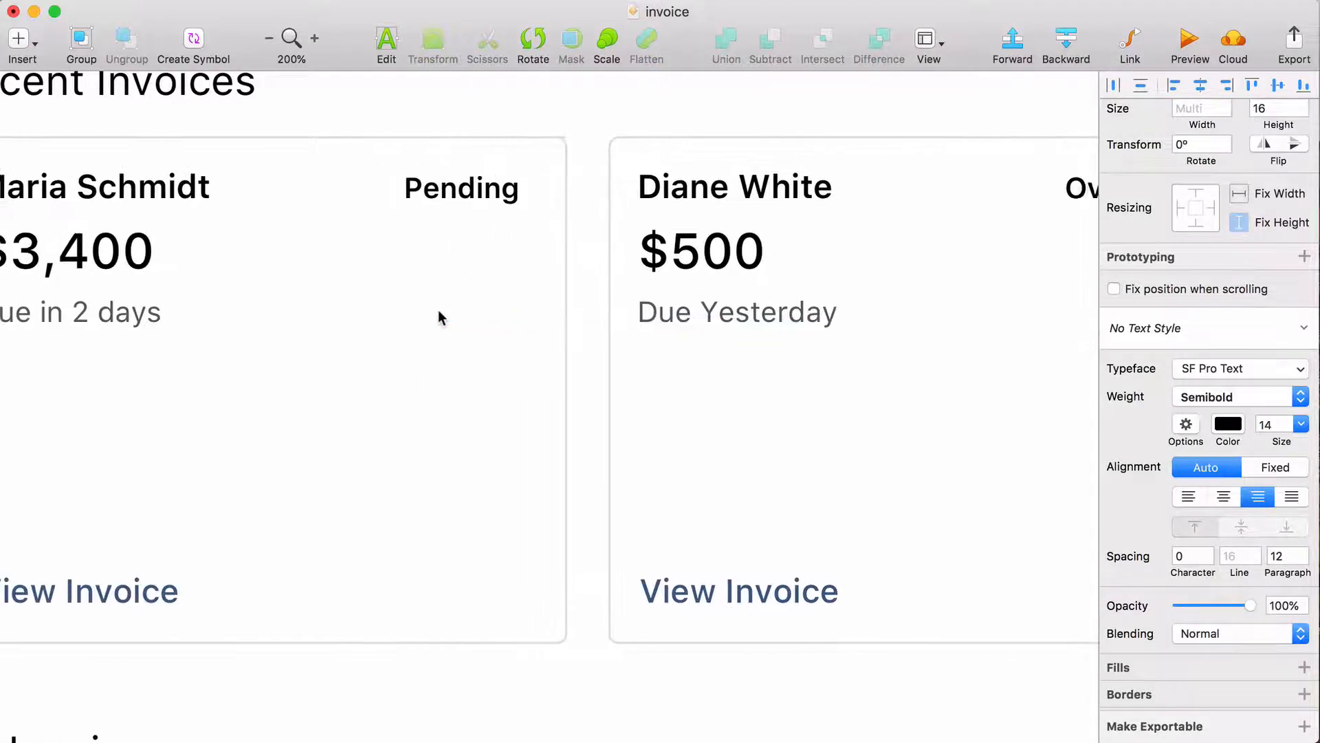
- Put a pill shape with corner radius 12 behind a white Pending label and fill it with yellow F2CD41
{"action": "scroll", "coordinate": [439, 315], "scroll_direction": "left", "scroll_amount": 5}
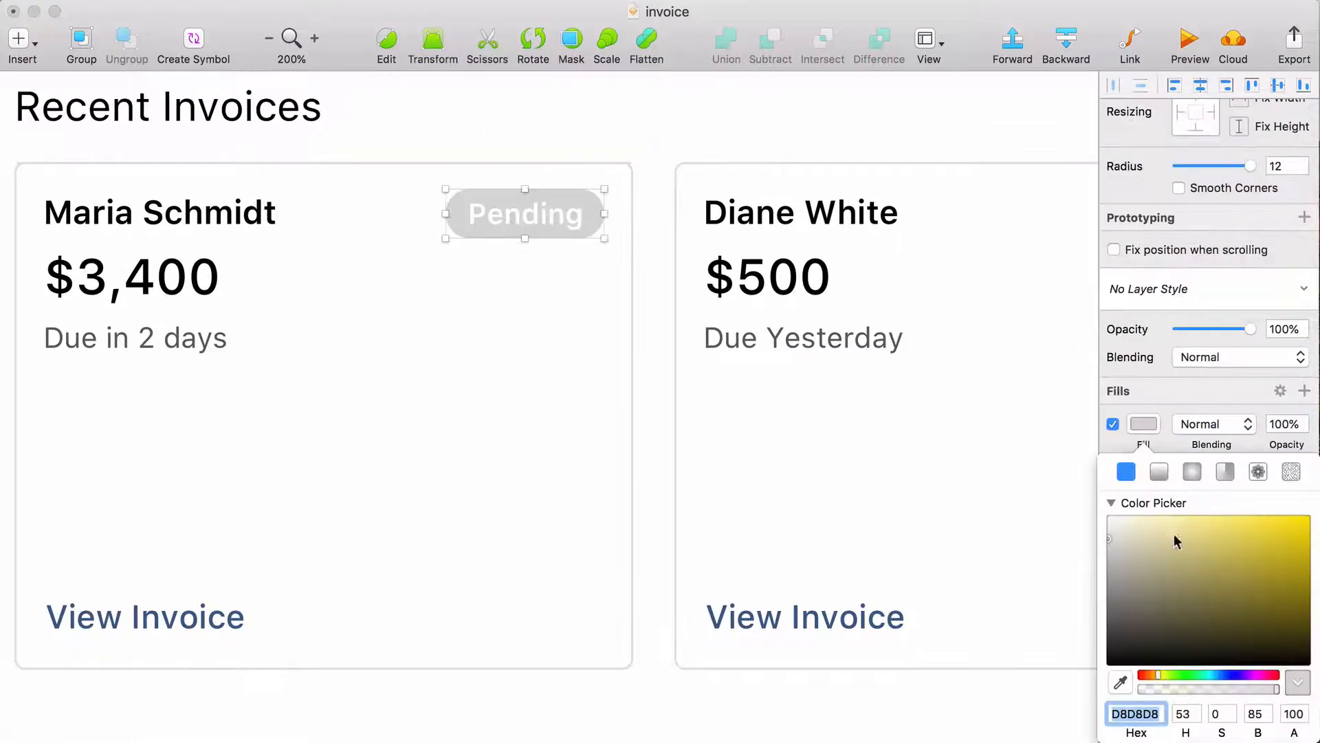
{"action": "left_click_drag", "start_coordinate": [1177, 541], "coordinate": [1259, 526]}
{"action": "scroll", "coordinate": [688, 330], "scroll_direction": "right", "scroll_amount": 2}
- Repeat the pill badge with white text for the Overdue and Paid statuses, filling Overdue red and Paid green
{"action": "left_click", "coordinate": [484, 220]}
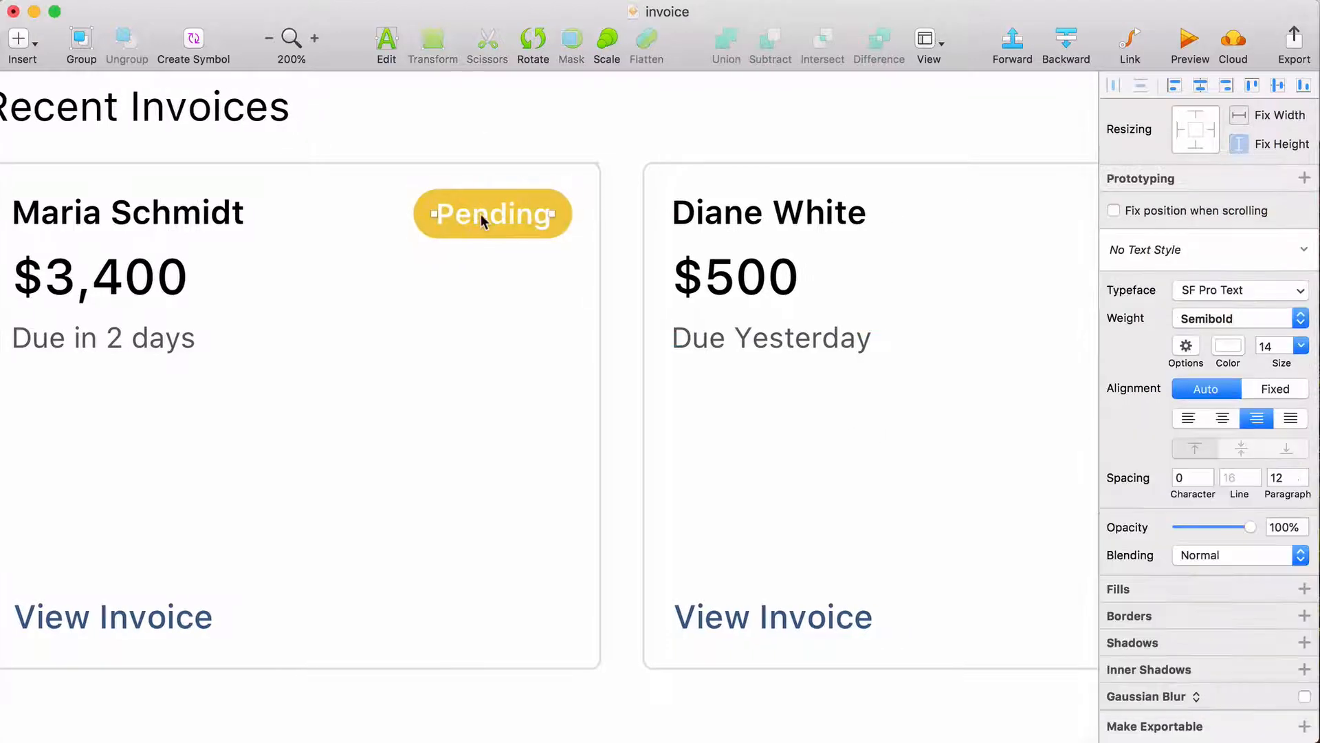
{"action": "left_click", "coordinate": [562, 205], "text": "shift"}
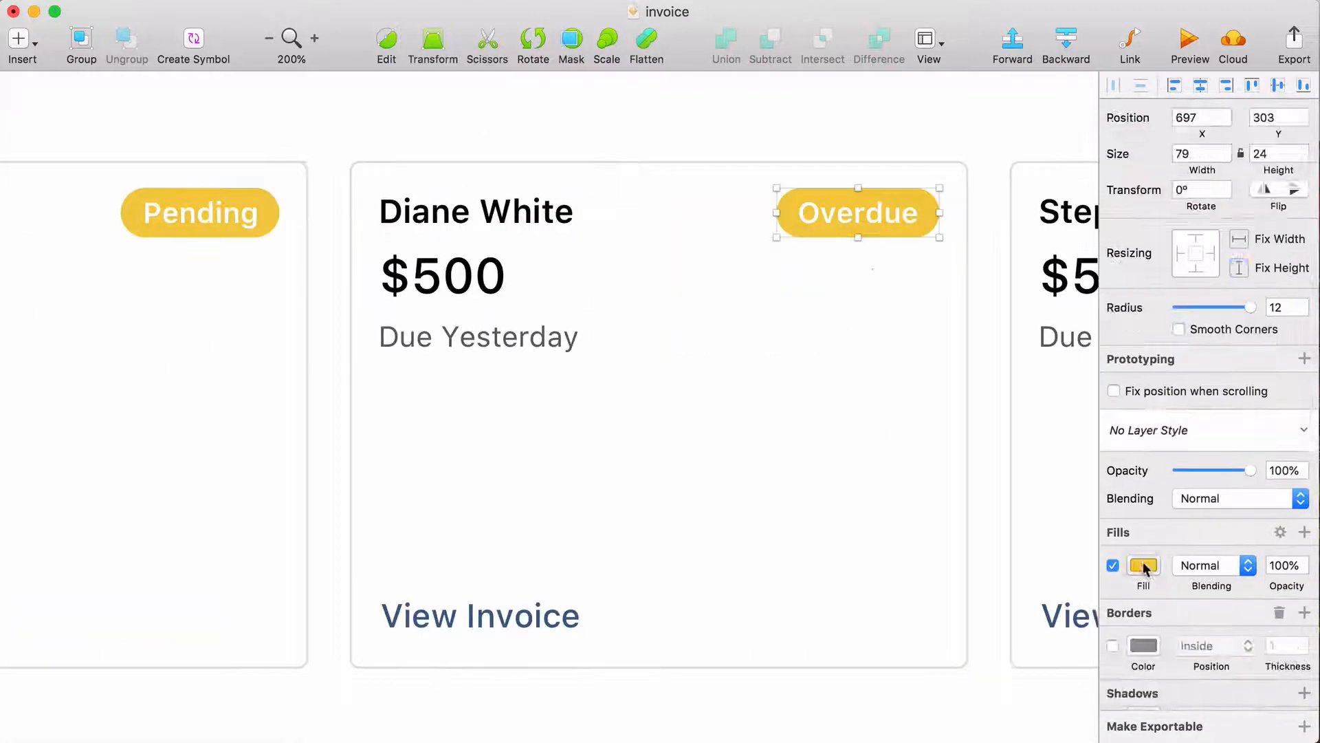
{"action": "left_click", "coordinate": [1144, 568]}
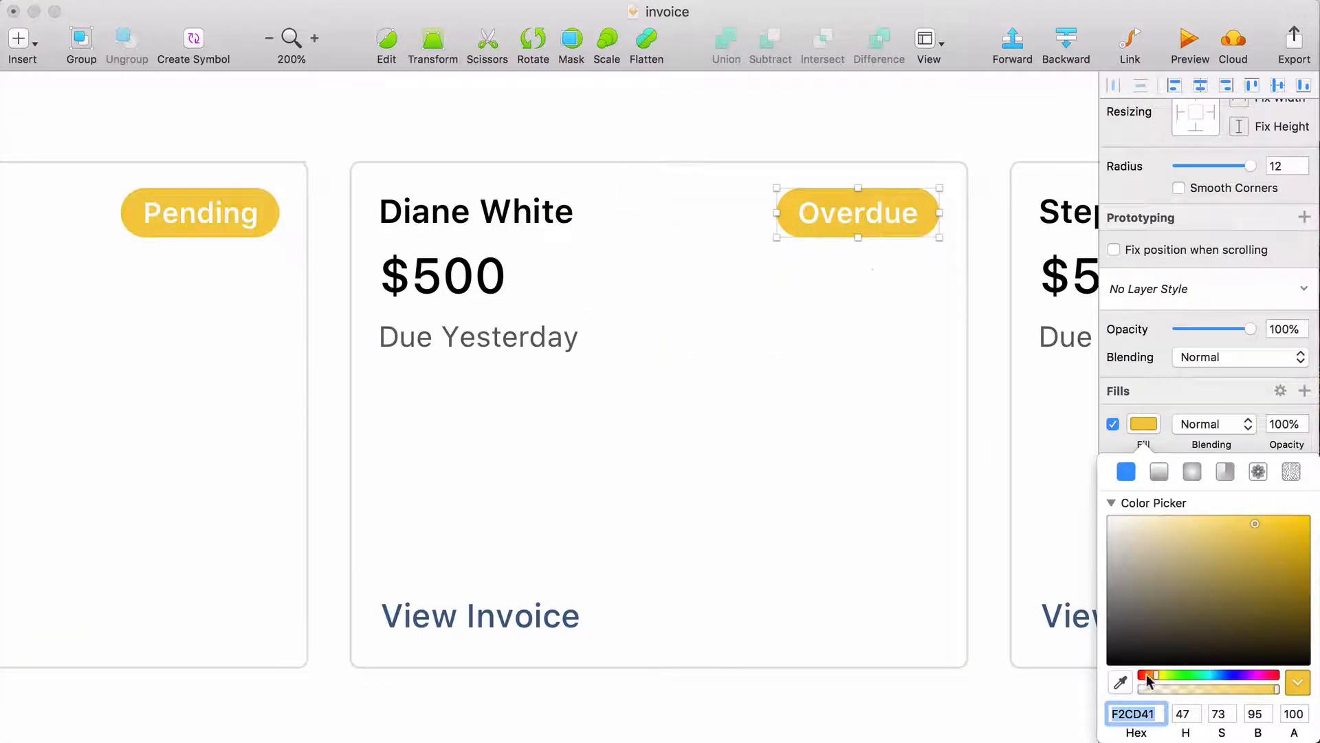
{"action": "left_click_drag", "start_coordinate": [1147, 681], "coordinate": [1109, 677]}
{"action": "left_click_drag", "start_coordinate": [1242, 526], "coordinate": [1256, 524]}
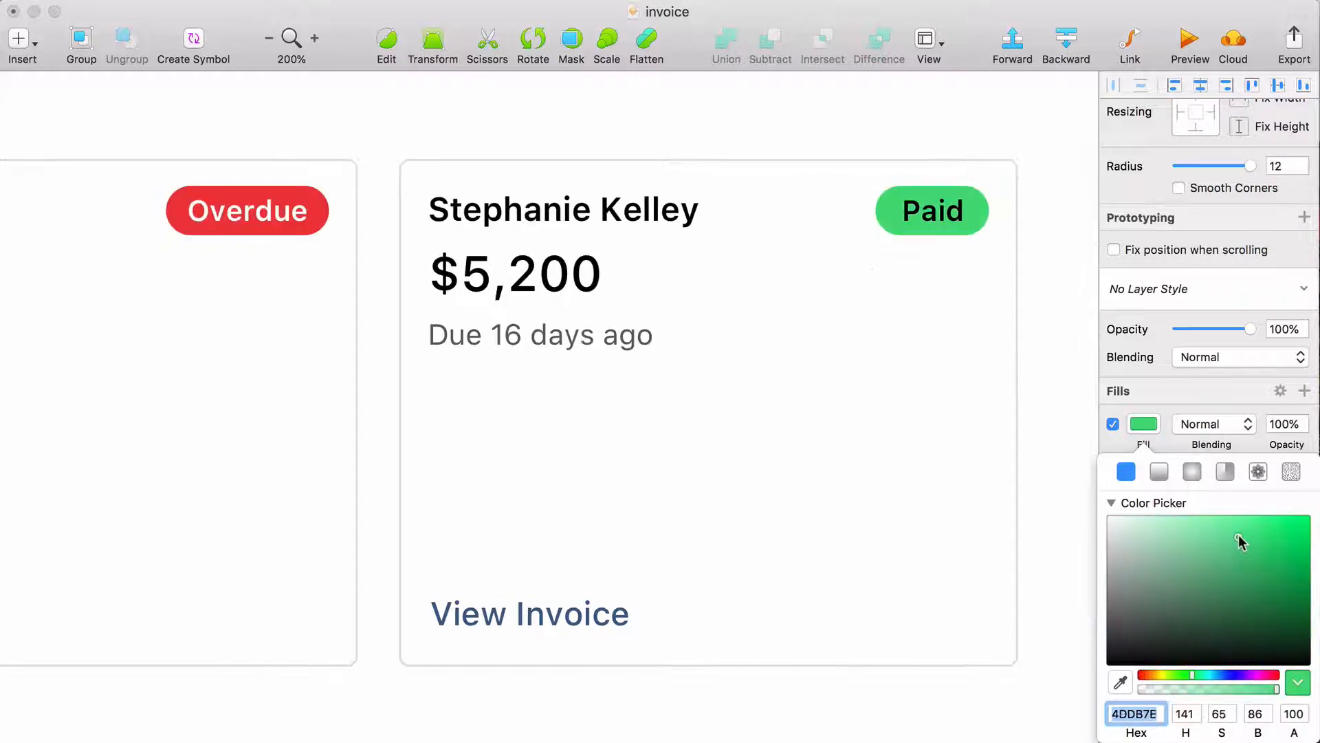
{"action": "left_click_drag", "start_coordinate": [1240, 540], "coordinate": [1229, 543]}
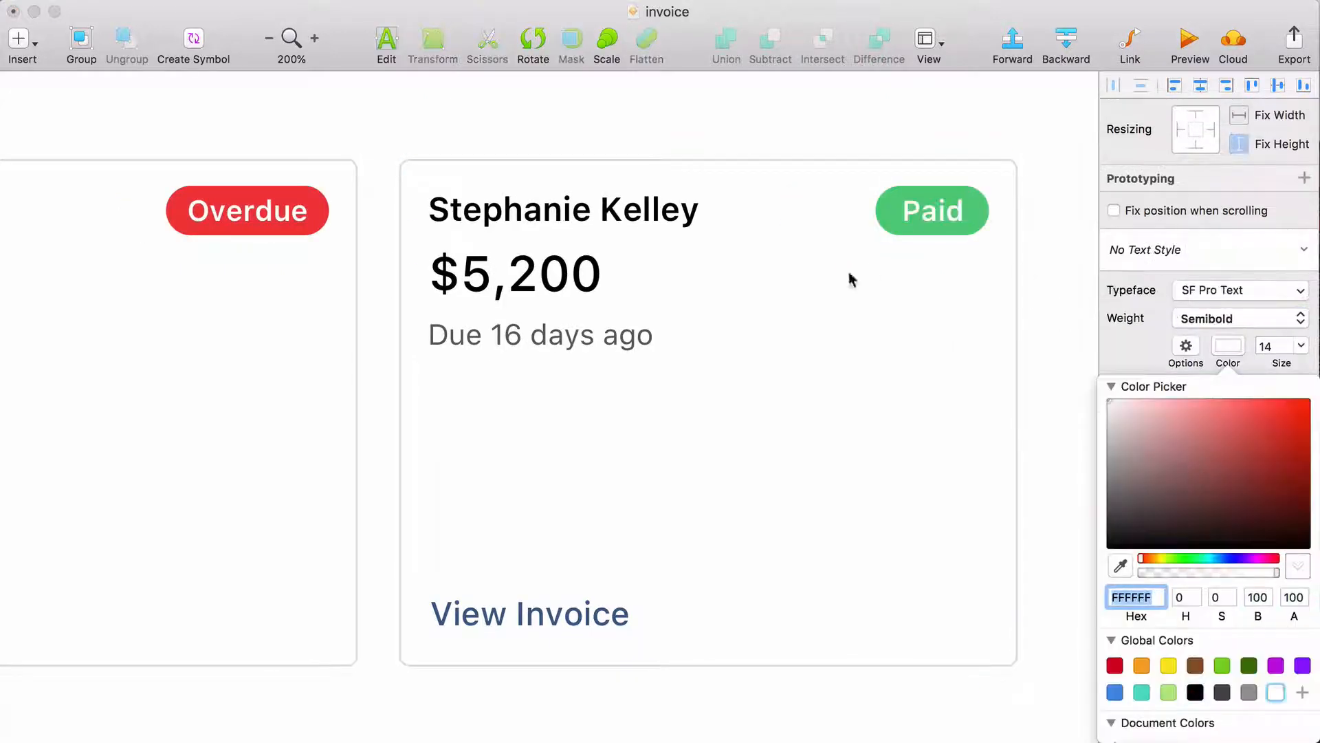
- Darken the fill of the Pending badge in the first card to 957C1C
{"action": "scroll", "coordinate": [840, 132], "scroll_direction": "left", "scroll_amount": 10}
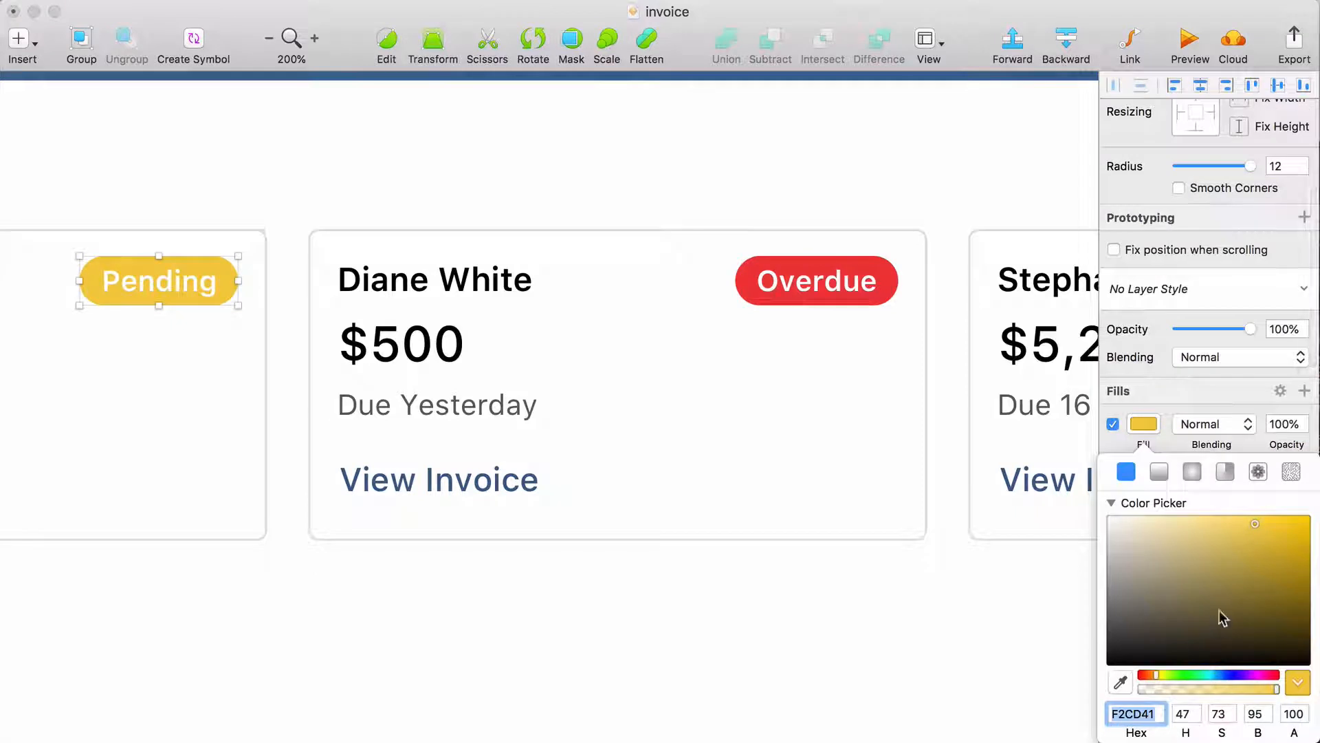
{"action": "left_click", "coordinate": [1268, 554]}
{"action": "left_click", "coordinate": [1270, 574]}
{"action": "left_click", "coordinate": [1271, 579]}
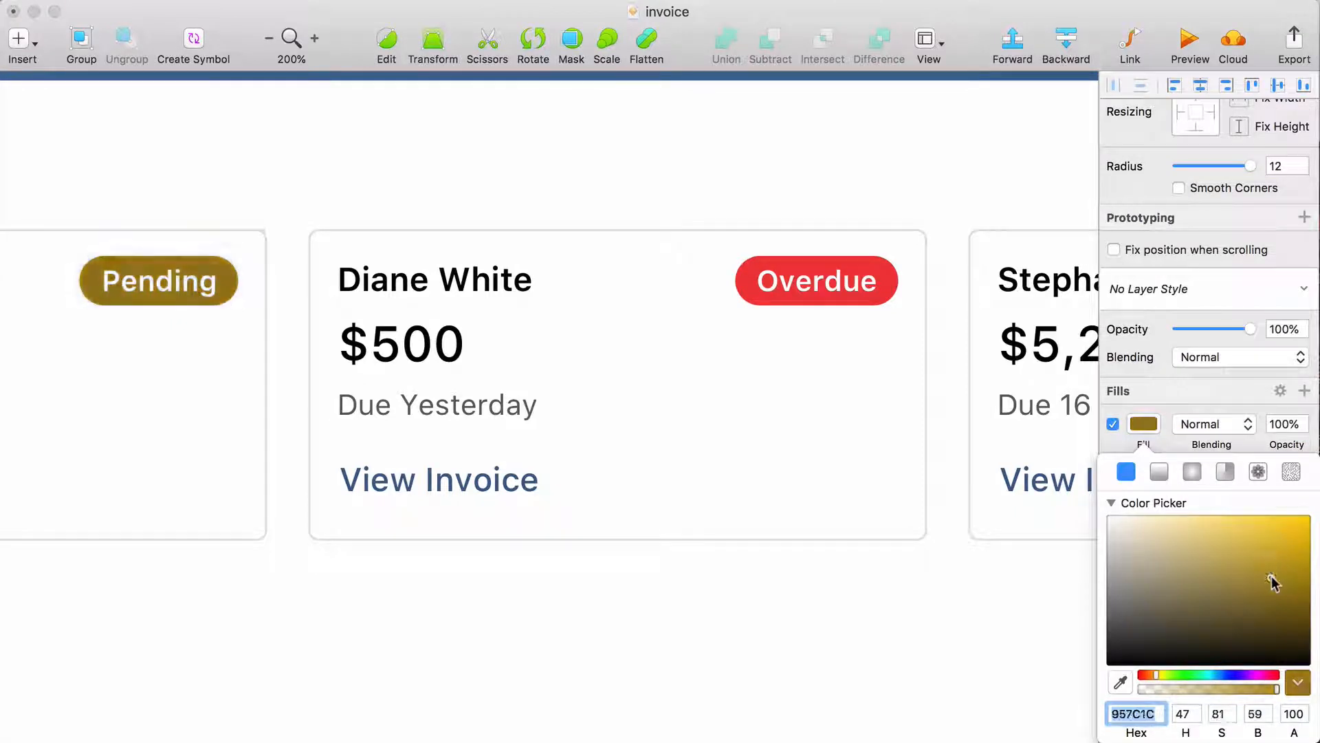
- Try fill 9B7F15 on the Pending badge and undo the dark fill changes
{"action": "mouse_move", "coordinate": [1273, 587]}
{"action": "left_mouse_down"}
{"action": "mouse_move", "coordinate": [1277, 597]}
{"action": "mouse_move", "coordinate": [1278, 559]}
{"action": "mouse_move", "coordinate": [1282, 571]}
{"action": "left_mouse_up"}
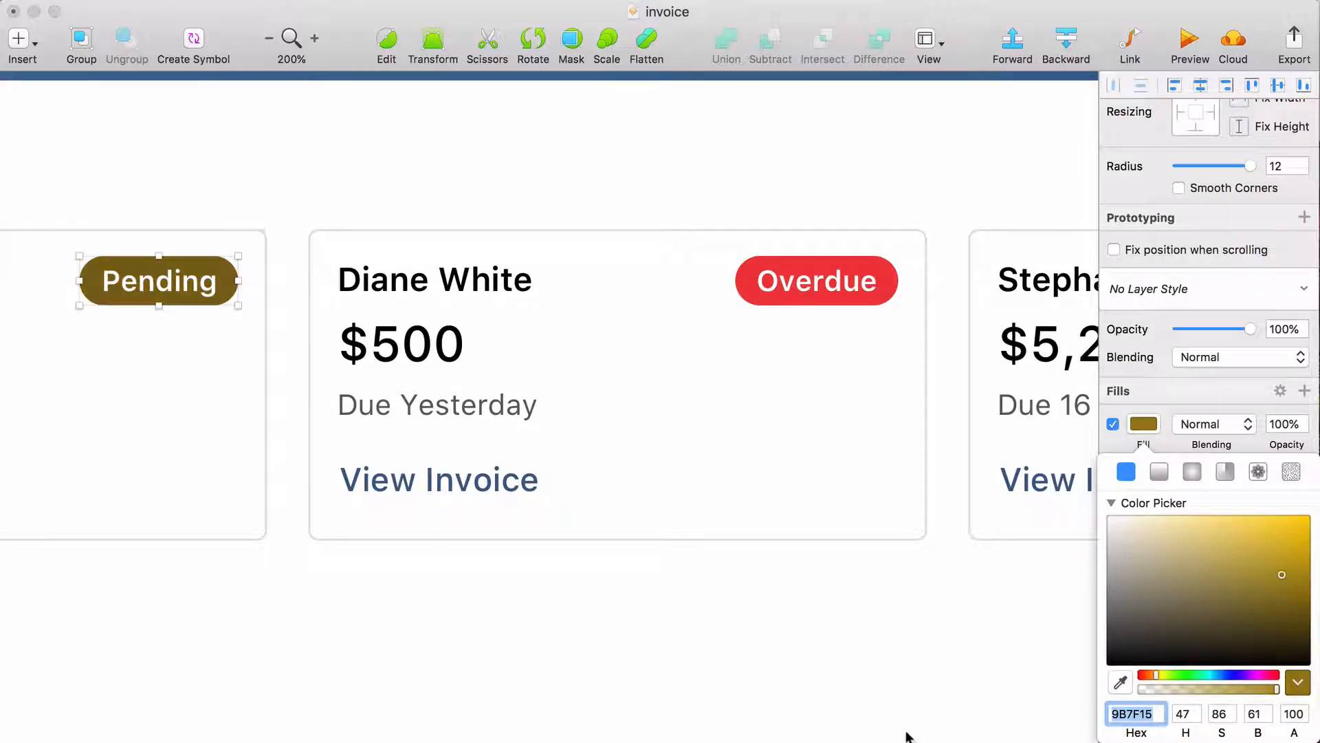
{"action": "key", "text": "super+z"}
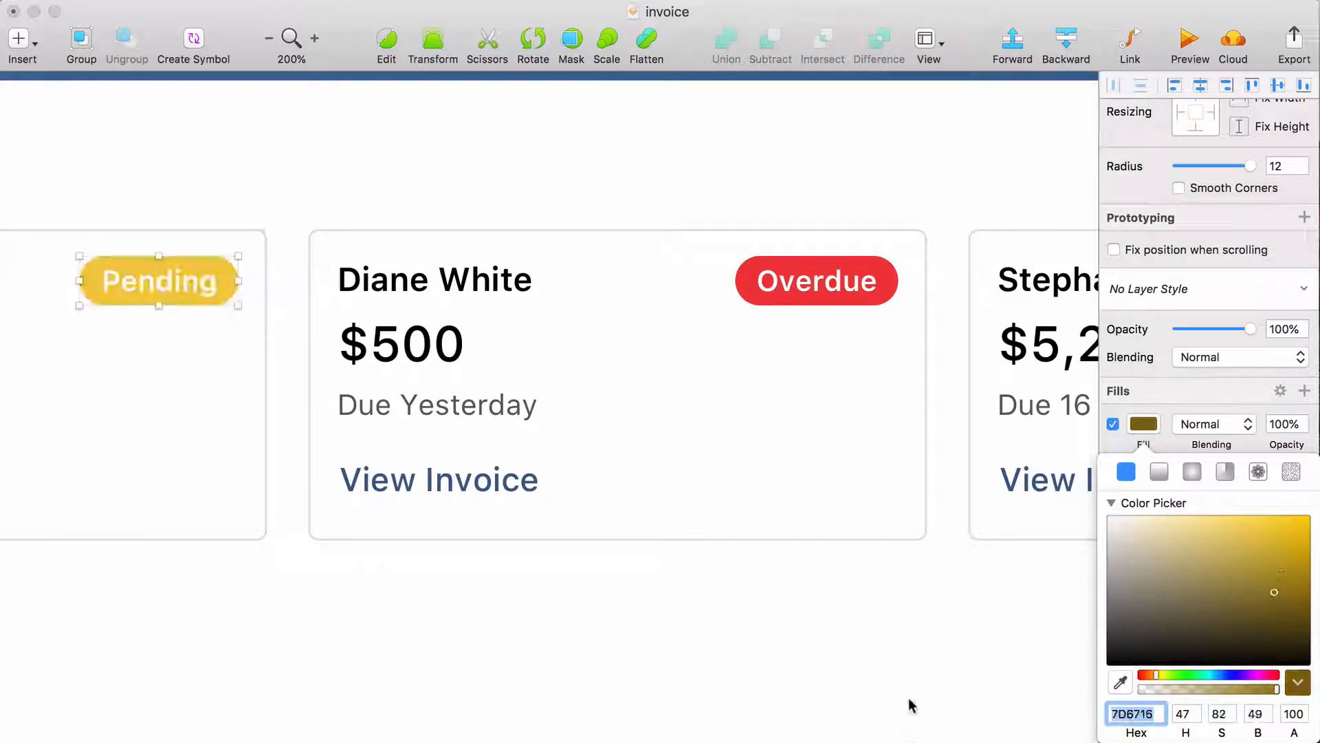
{"action": "left_click", "coordinate": [727, 642]}
{"action": "scroll", "coordinate": [727, 641], "scroll_direction": "left", "scroll_amount": 5}
{"action": "scroll", "coordinate": [727, 642], "scroll_direction": "left", "scroll_amount": 2}
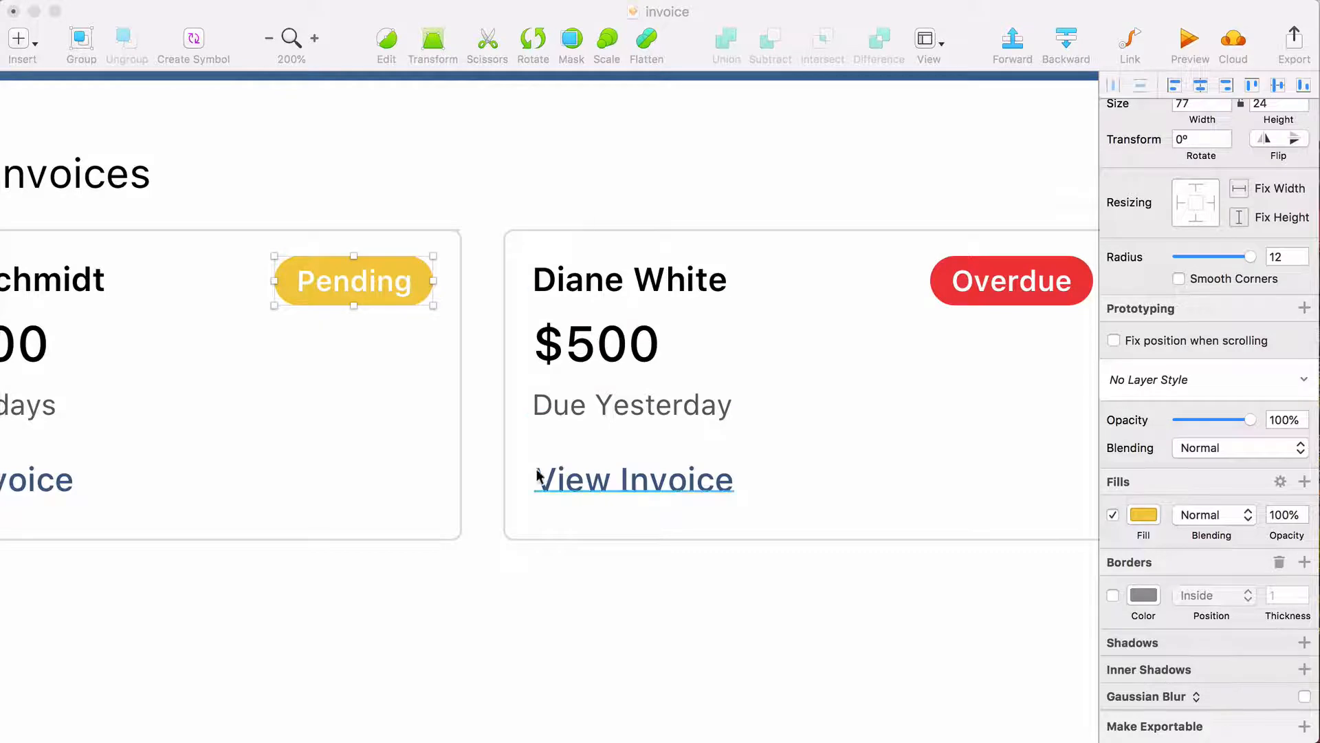
{"action": "left_click", "coordinate": [491, 590]}
- Fill the Pending badge with pale yellow F9EDC7 and color its label dark brown 63321C
{"action": "left_click", "coordinate": [423, 285], "text": "super"}
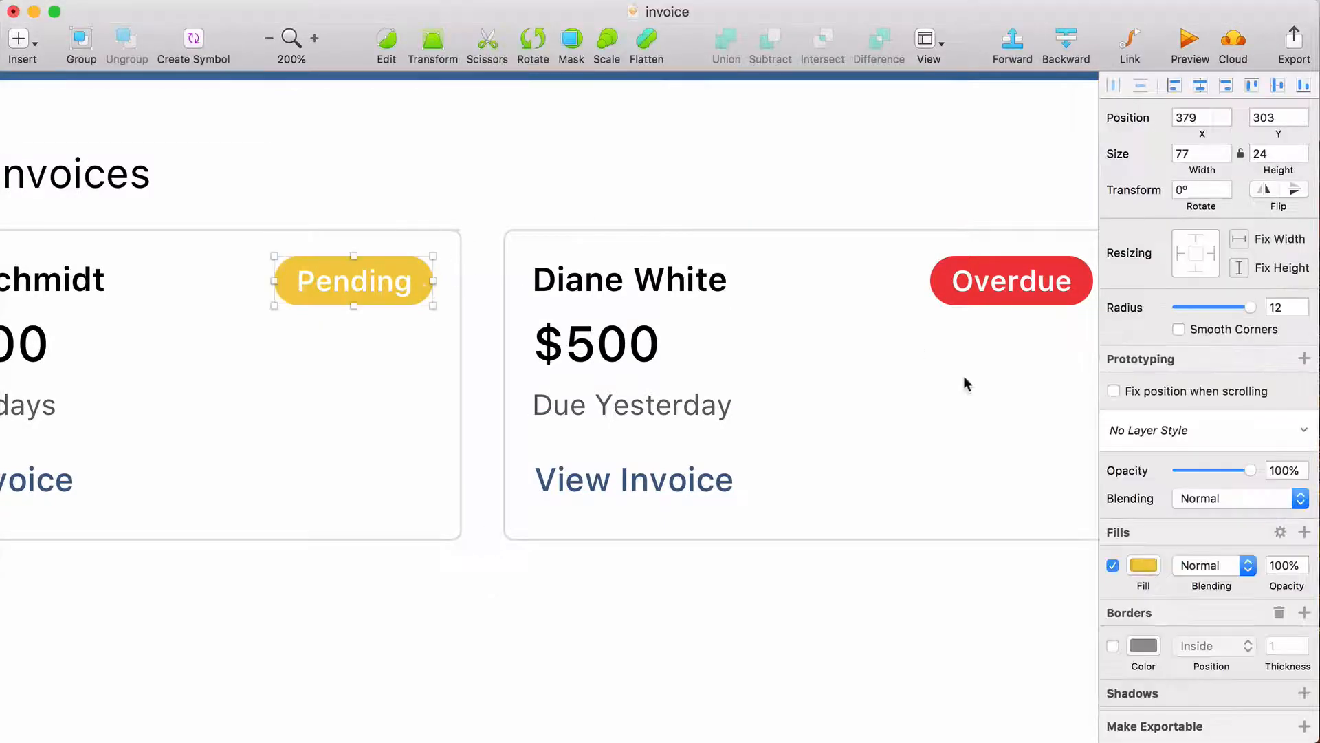
{"action": "scroll", "coordinate": [867, 465], "scroll_direction": "left", "scroll_amount": 2}
{"action": "left_click", "coordinate": [1145, 568]}
{"action": "type", "text": "F9EDC7"}
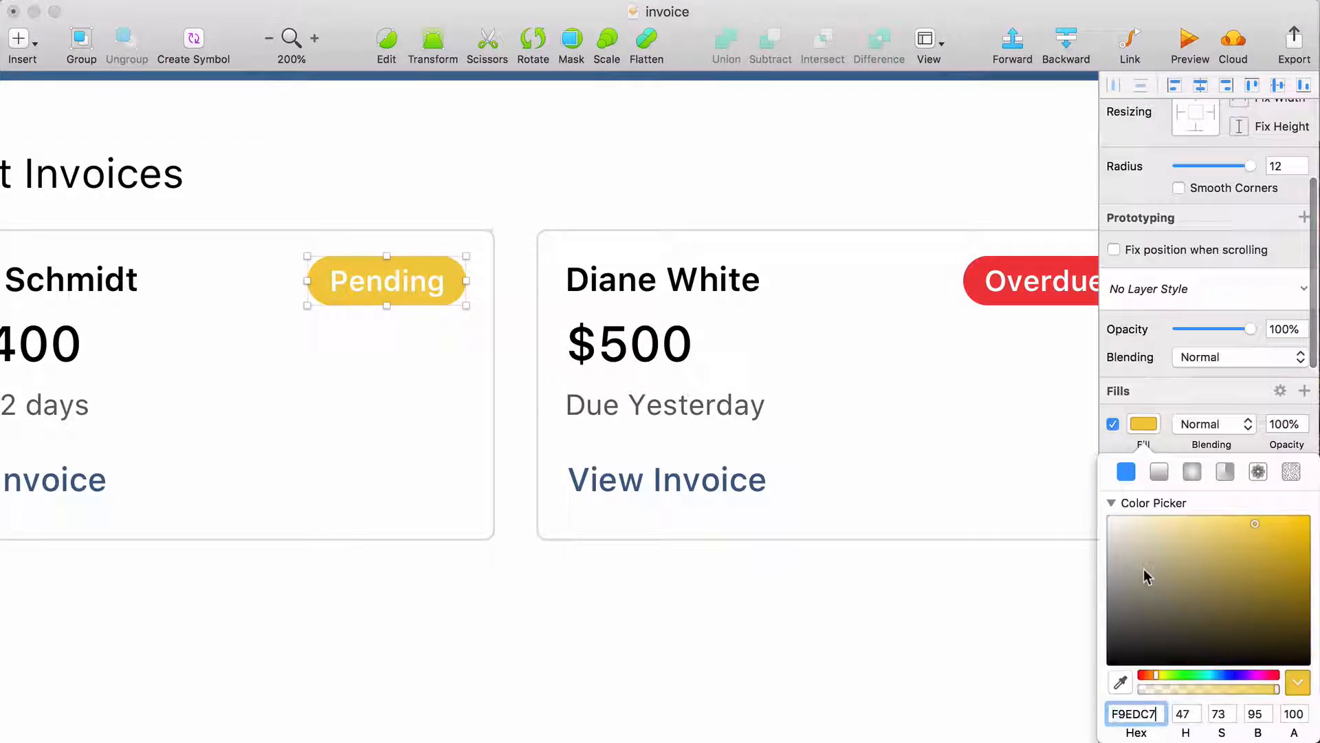
{"action": "key", "text": "Return"}
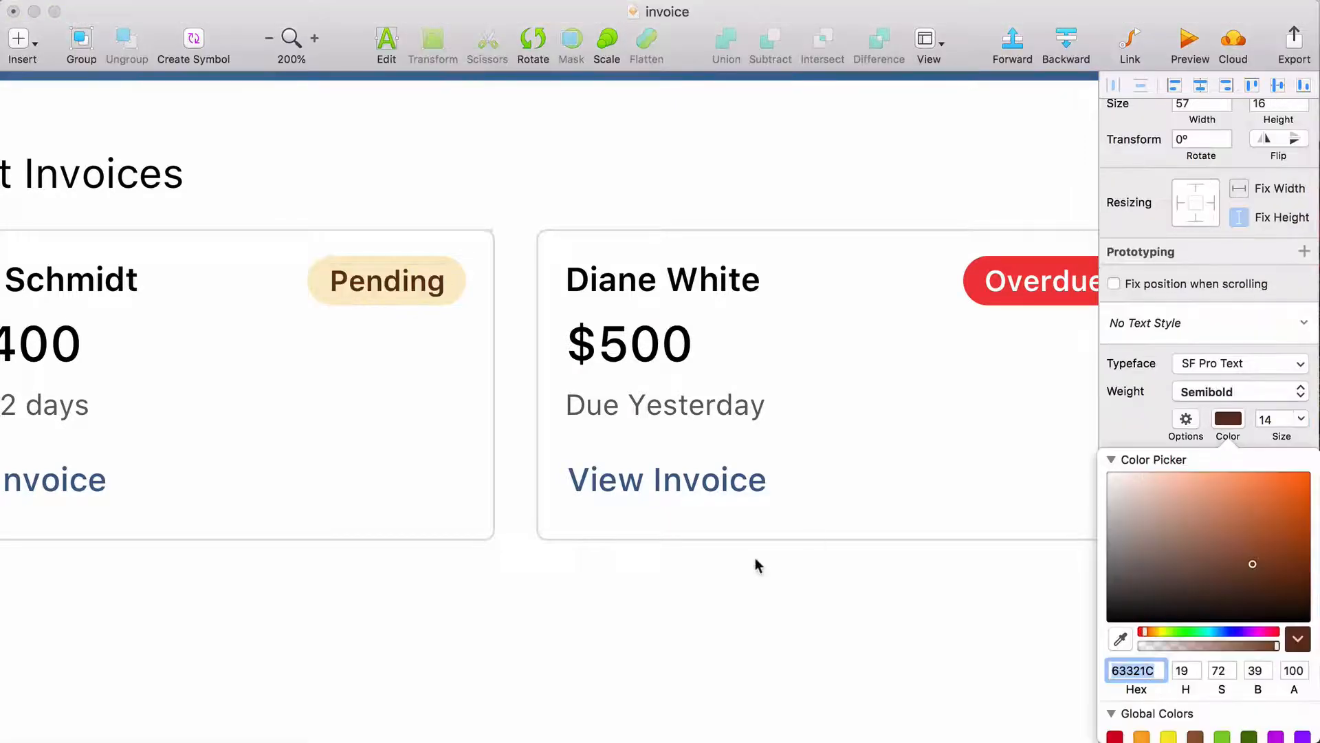
- Fill the Overdue badge with pale red FFE0E0 and set its label color to dark red 6F2323
{"action": "scroll", "coordinate": [758, 564], "scroll_direction": "right", "scroll_amount": 3}
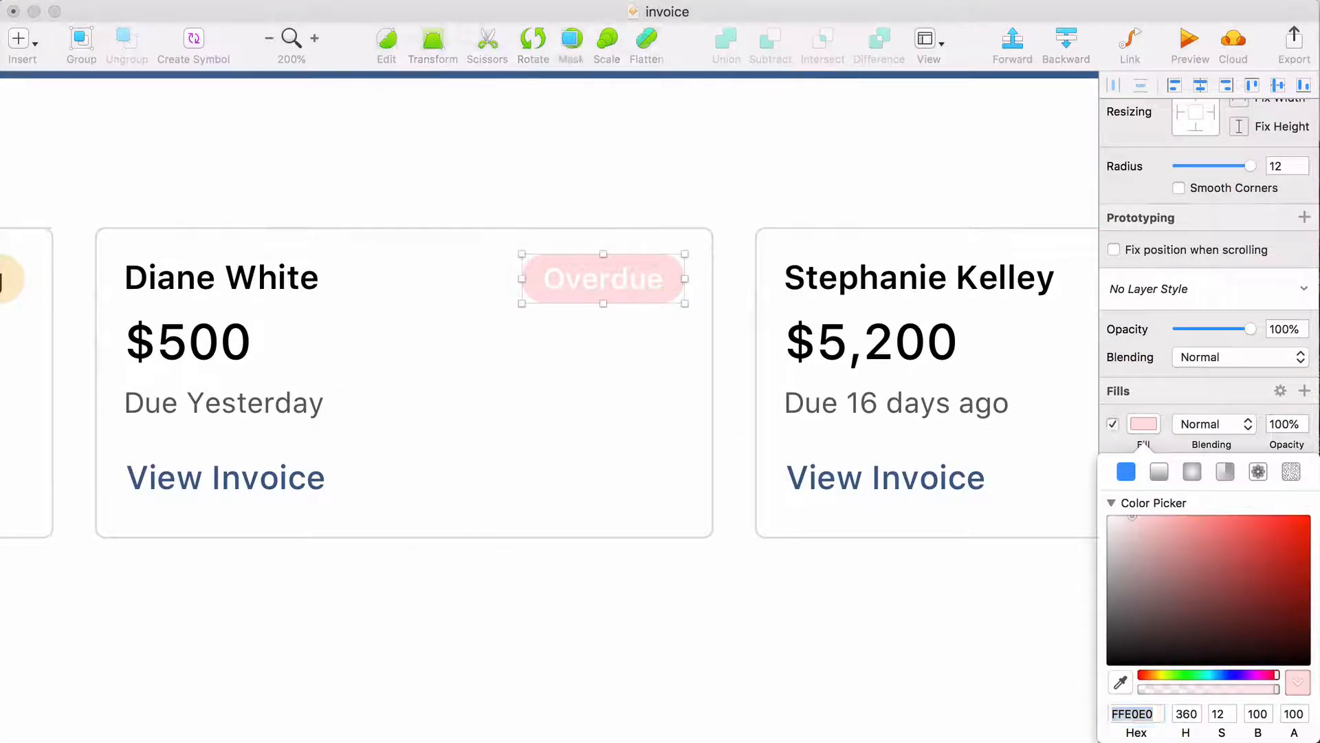
{"action": "left_click", "coordinate": [647, 285], "text": "super"}
{"action": "left_click", "coordinate": [1228, 419]}
{"action": "type", "text": "6F2323"}
{"action": "key", "text": "Return"}
- Fill the Paid badge with pale green and set its label color to dark green 153311
{"action": "scroll", "coordinate": [853, 318], "scroll_direction": "right", "scroll_amount": 6}
{"action": "left_click", "coordinate": [856, 293], "text": "super"}
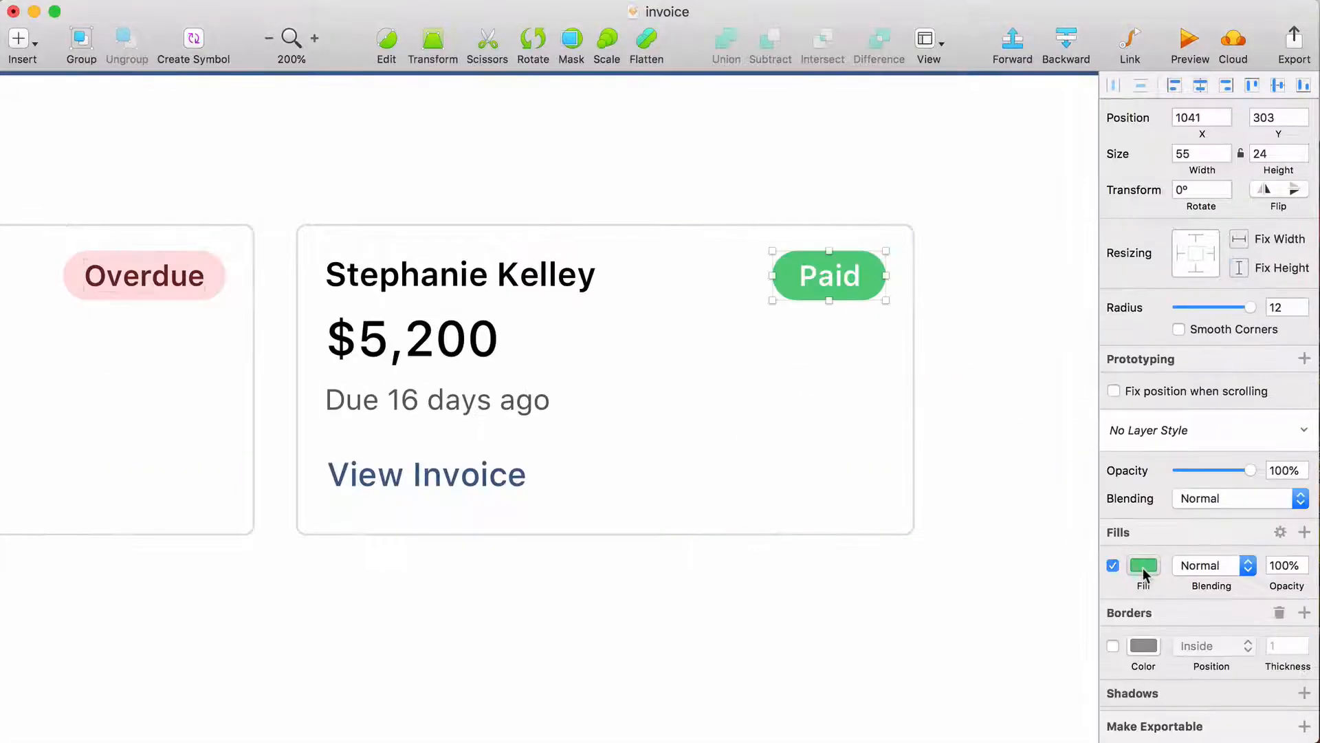
{"action": "left_click", "coordinate": [1144, 565]}
{"action": "key", "text": "super+v"}
{"action": "key", "text": "Return"}
{"action": "left_click", "coordinate": [830, 275], "text": "super"}
{"action": "left_click", "coordinate": [1229, 424]}
{"action": "type", "text": "153311"}
{"action": "key", "text": "Return"}
{"action": "left_click", "coordinate": [630, 567]}
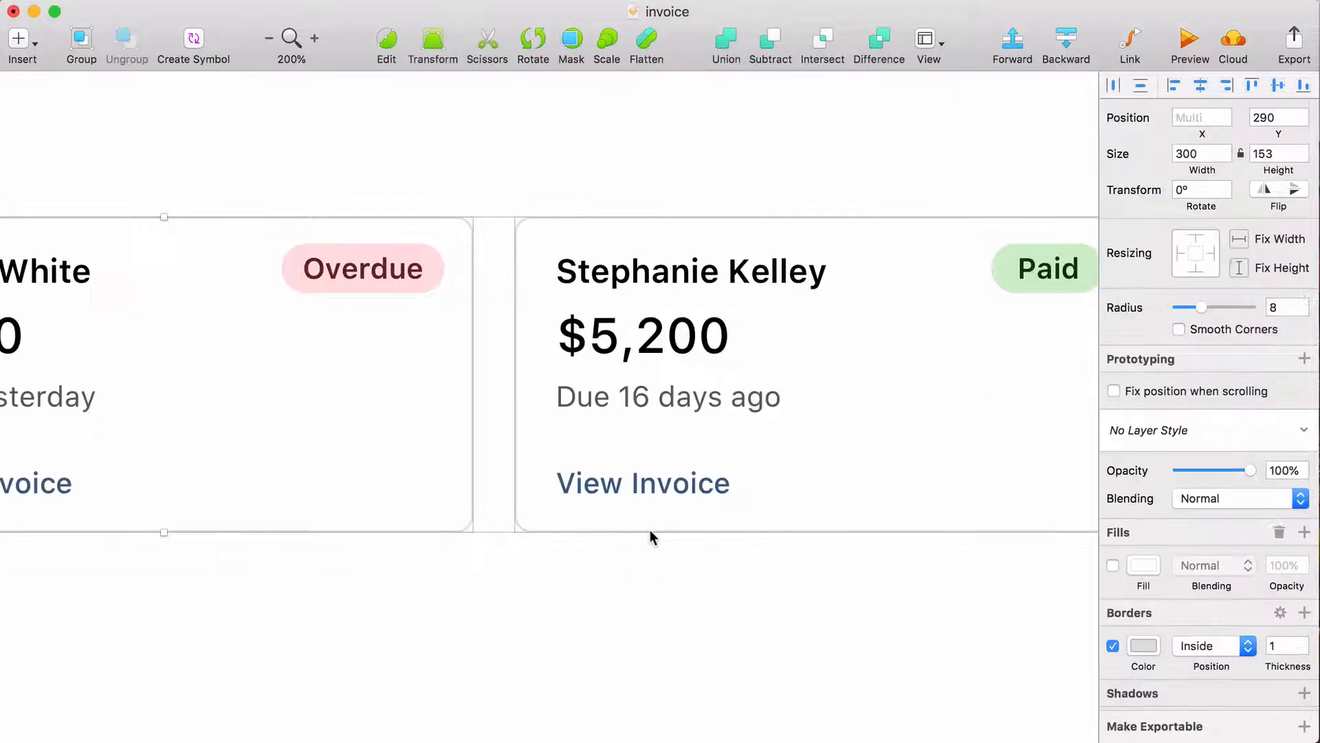
- Add a 300 by 40 footer bar with corner radii 0;0;8;8 and fill F6F6F6 behind View Invoice on each card
{"action": "key", "text": "super+minus"}
{"action": "scroll", "coordinate": [650, 530], "scroll_direction": "left", "scroll_amount": 3}
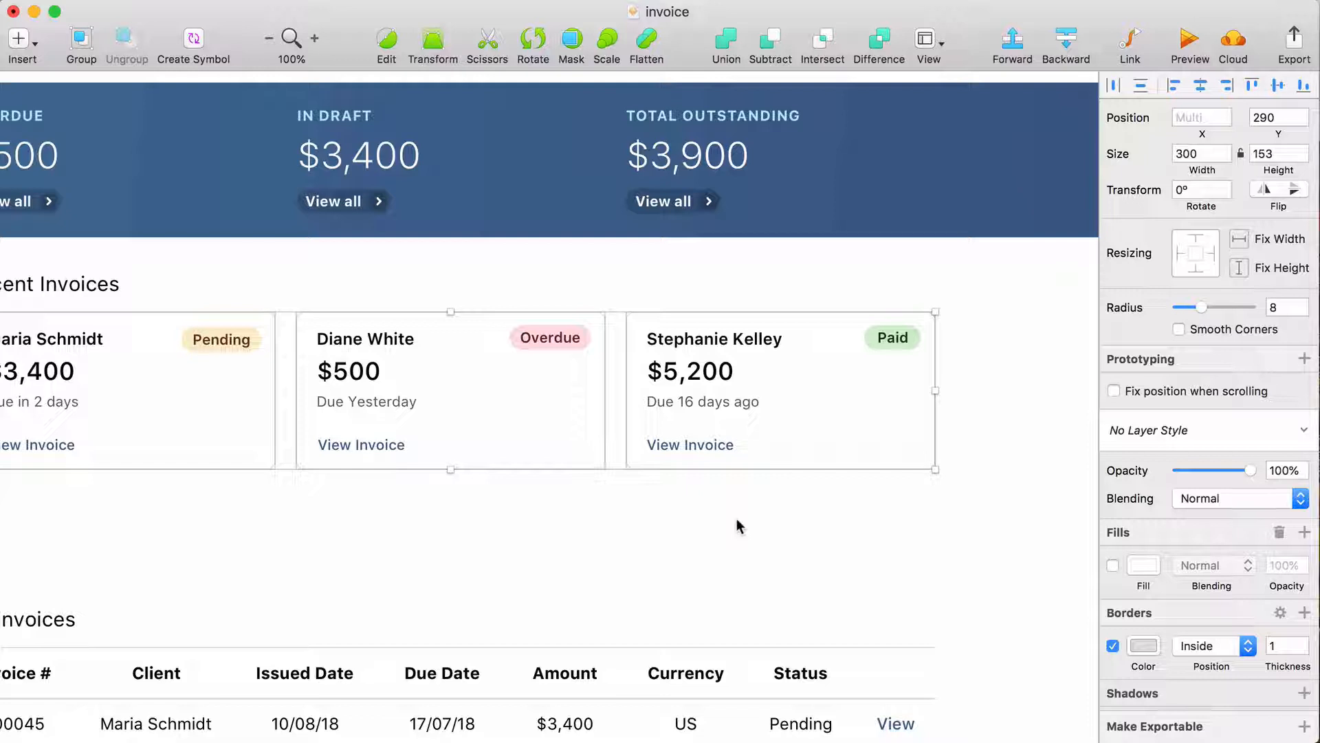
{"action": "scroll", "coordinate": [736, 521], "scroll_direction": "left", "scroll_amount": 3}
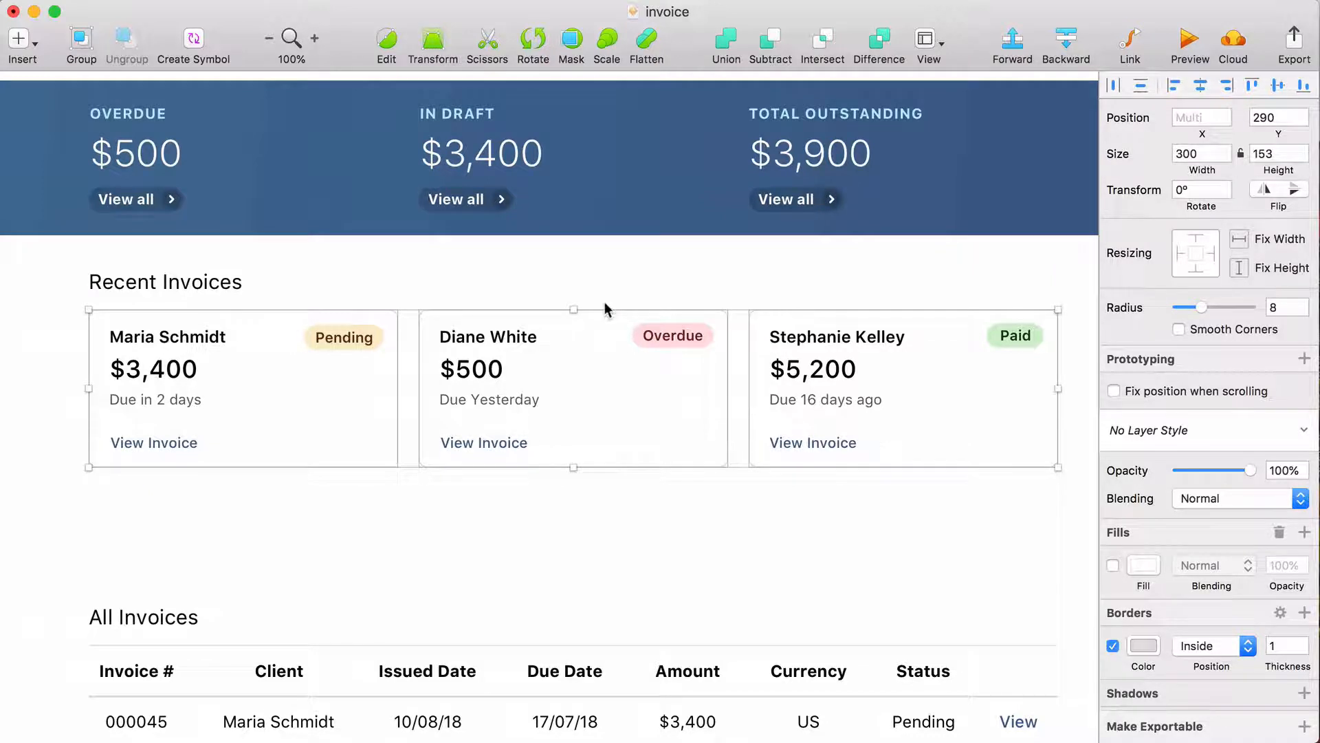
{"action": "left_click_drag", "start_coordinate": [574, 309], "coordinate": [571, 422]}
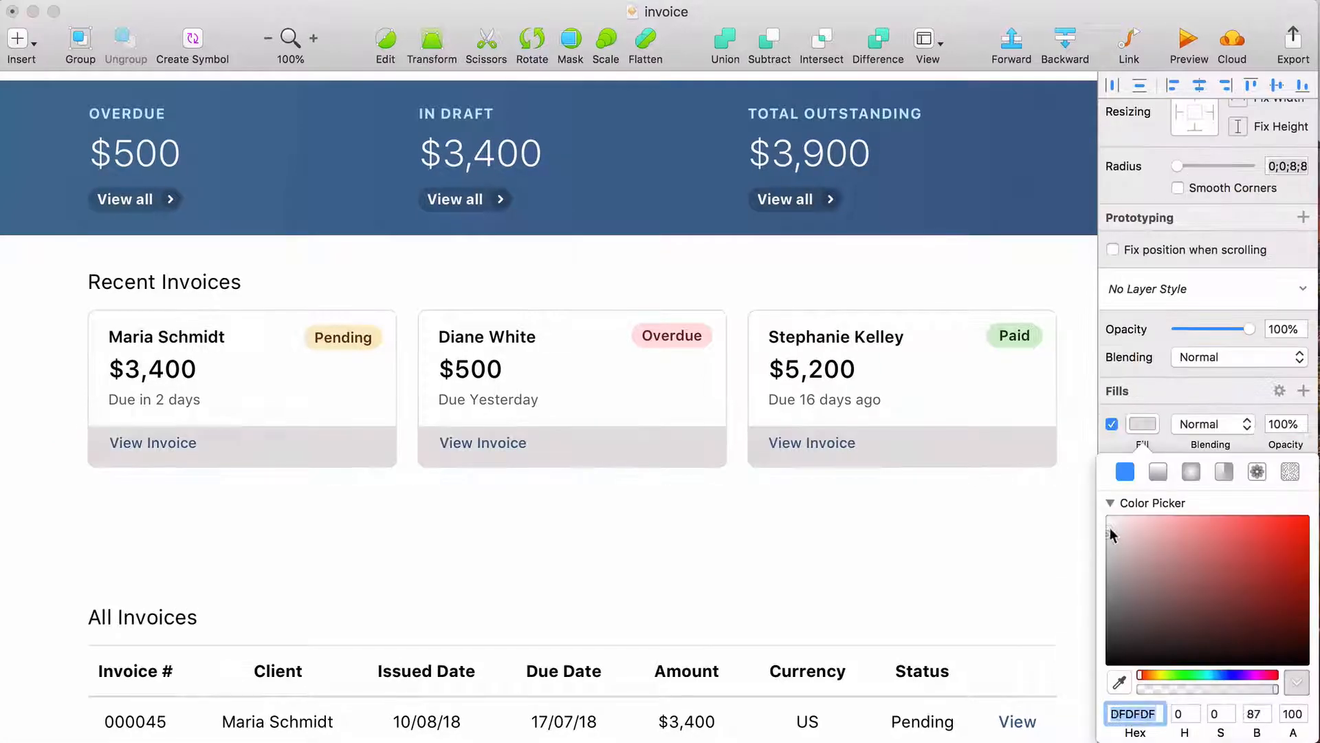
{"action": "type", "text": "F5F5F5"}
{"action": "key", "text": "Return"}
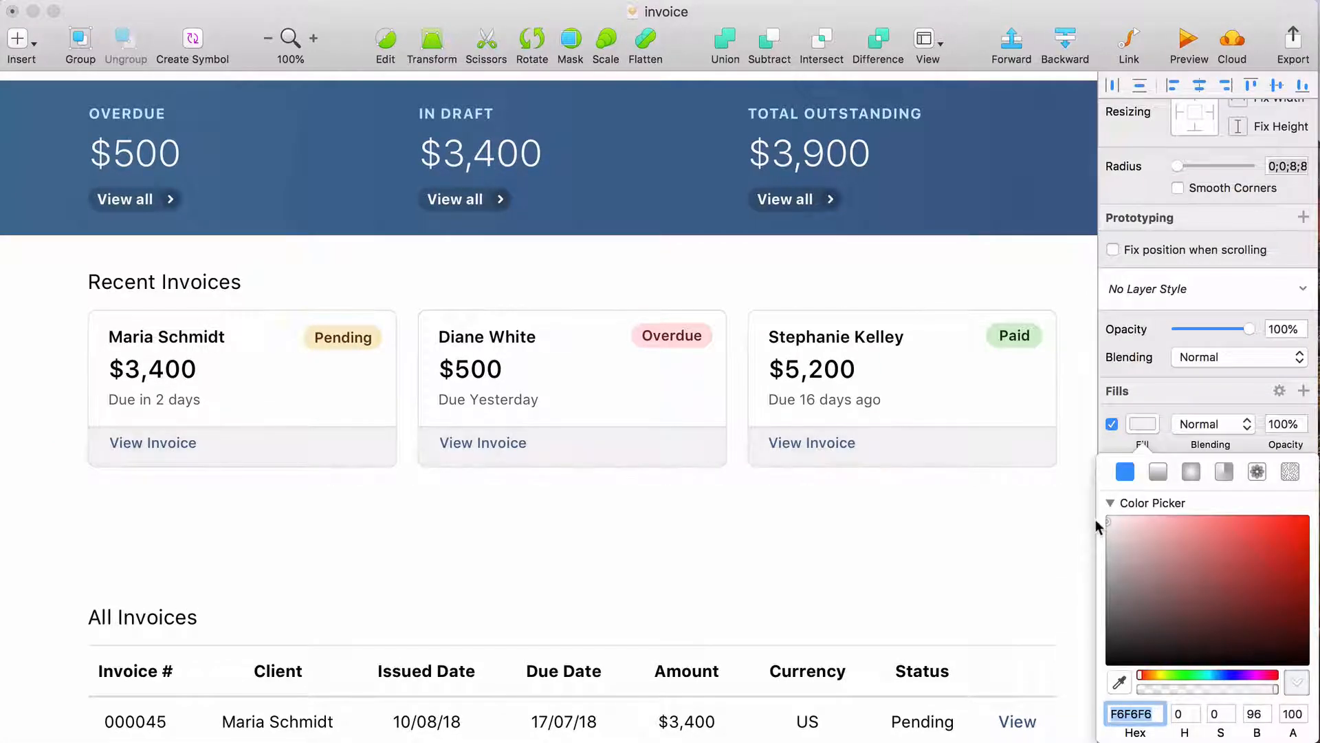
- Remove the border from the three card footer bars and set their fill blending to Multiply
{"action": "left_click", "coordinate": [1113, 445]}
{"action": "left_click", "coordinate": [1214, 514]}
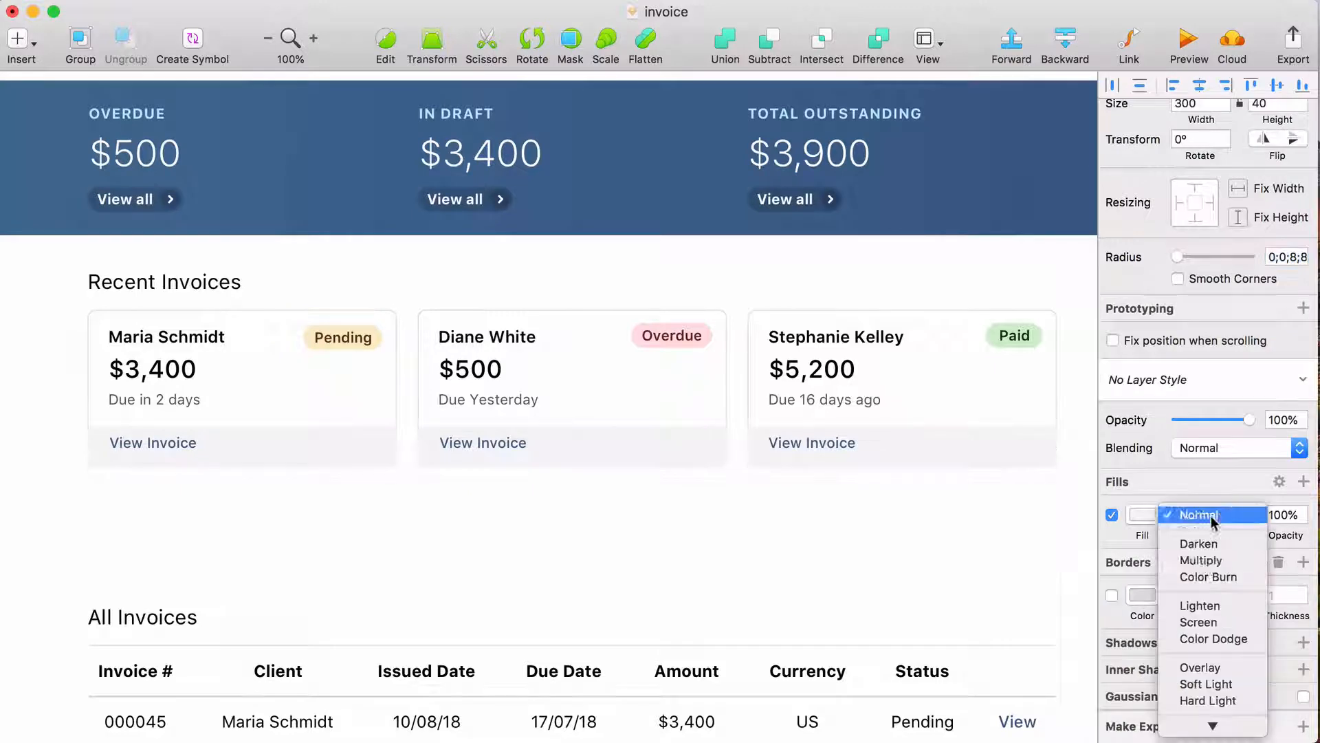
{"action": "left_click", "coordinate": [1211, 559]}
- Center the View Invoice links in the card footers with a small right-pointing chevron in 96A0AB after each
{"action": "key", "text": "super+plus"}
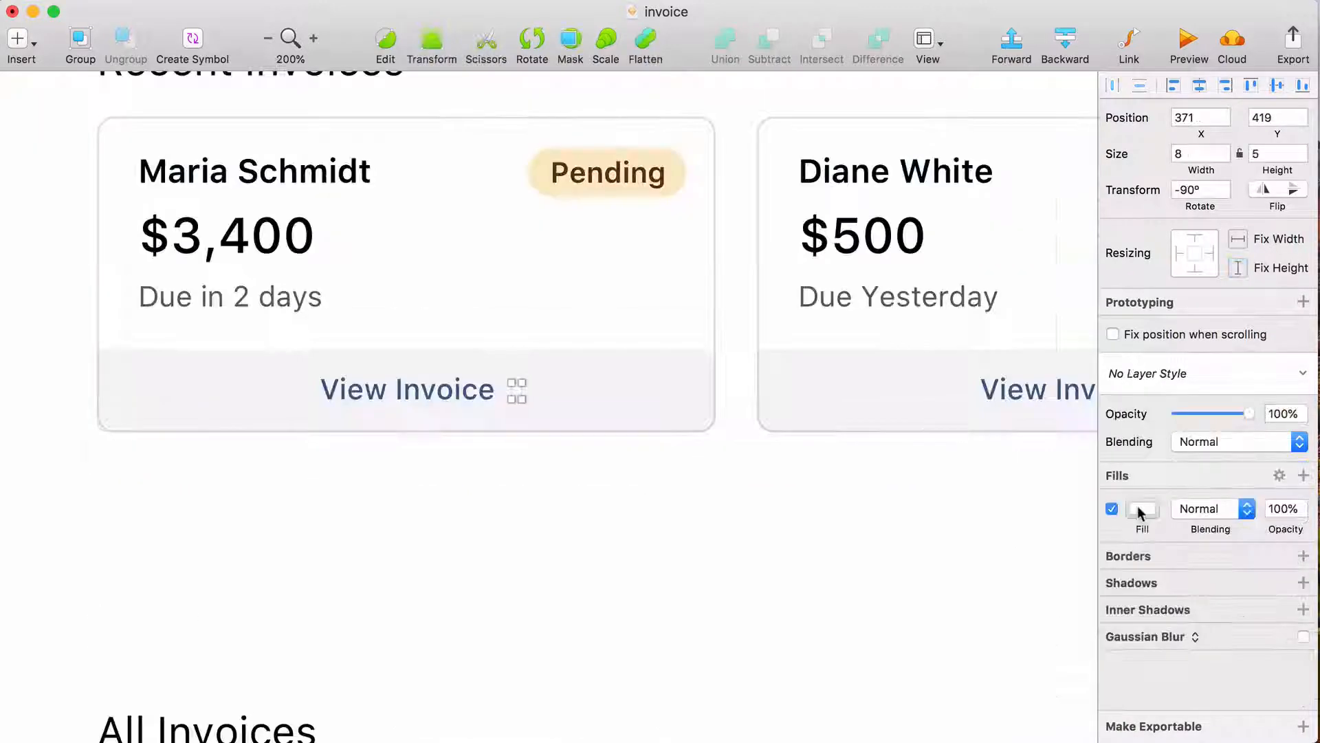
{"action": "left_click", "coordinate": [1138, 505]}
{"action": "type", "text": "96A0AB"}
{"action": "key", "text": "Return"}
{"action": "key", "text": "super+minus"}
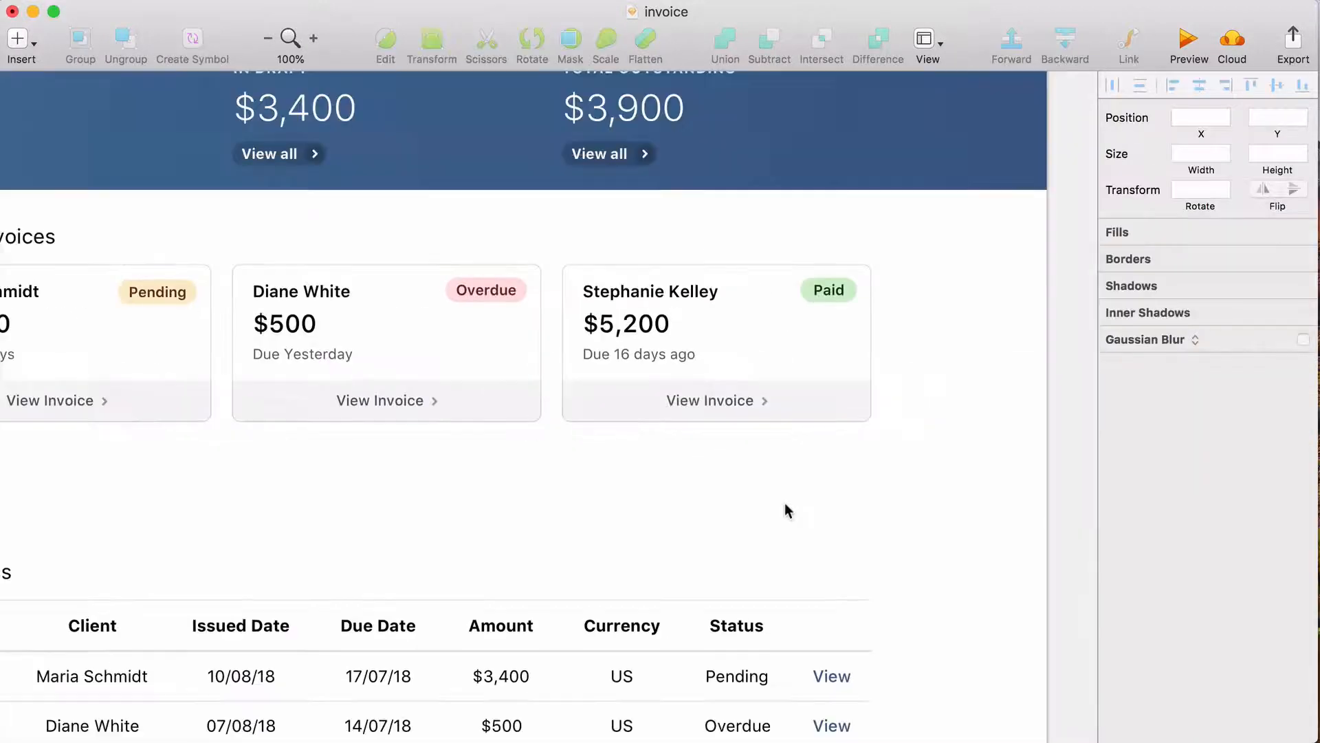
- Move the All Invoices section up, closer beneath the Recent Invoices cards
{"action": "scroll", "coordinate": [785, 509], "scroll_direction": "left", "scroll_amount": 5}
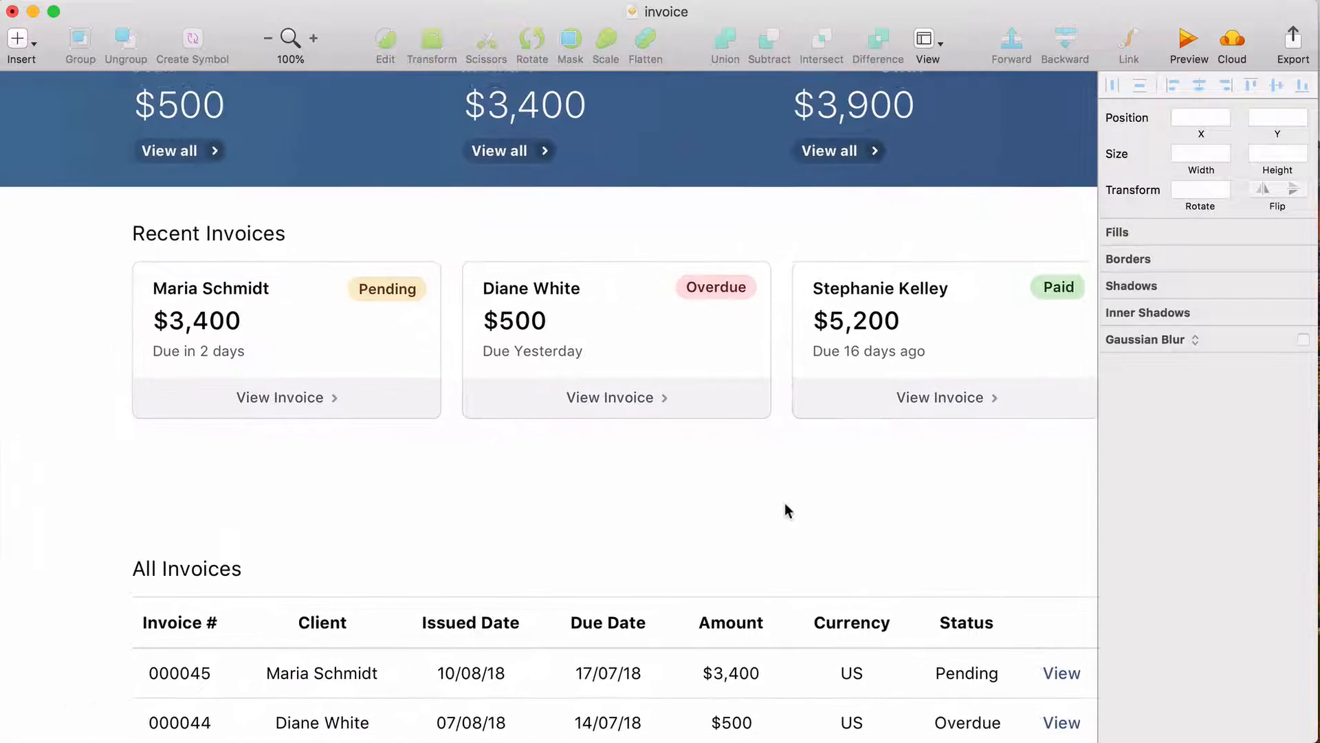
{"action": "scroll", "coordinate": [785, 504], "scroll_direction": "down", "scroll_amount": 2}
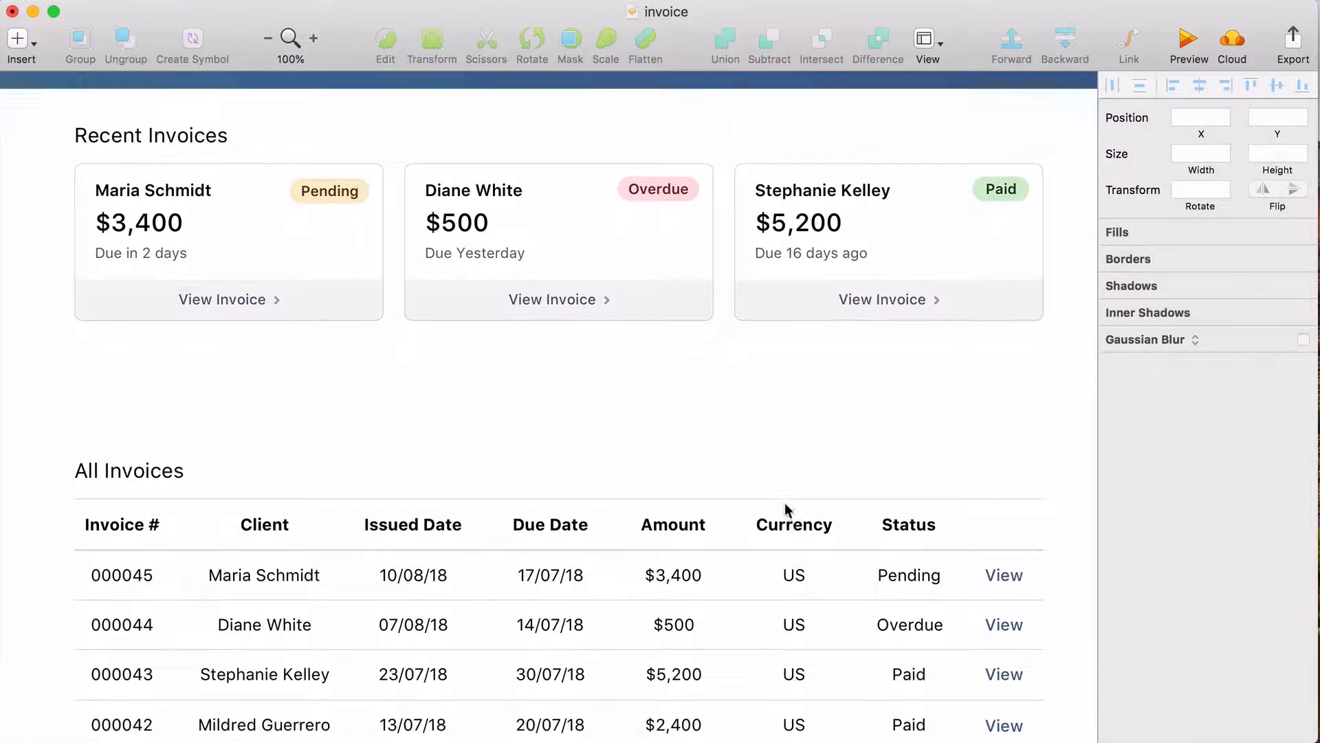
{"action": "left_click", "coordinate": [481, 549]}
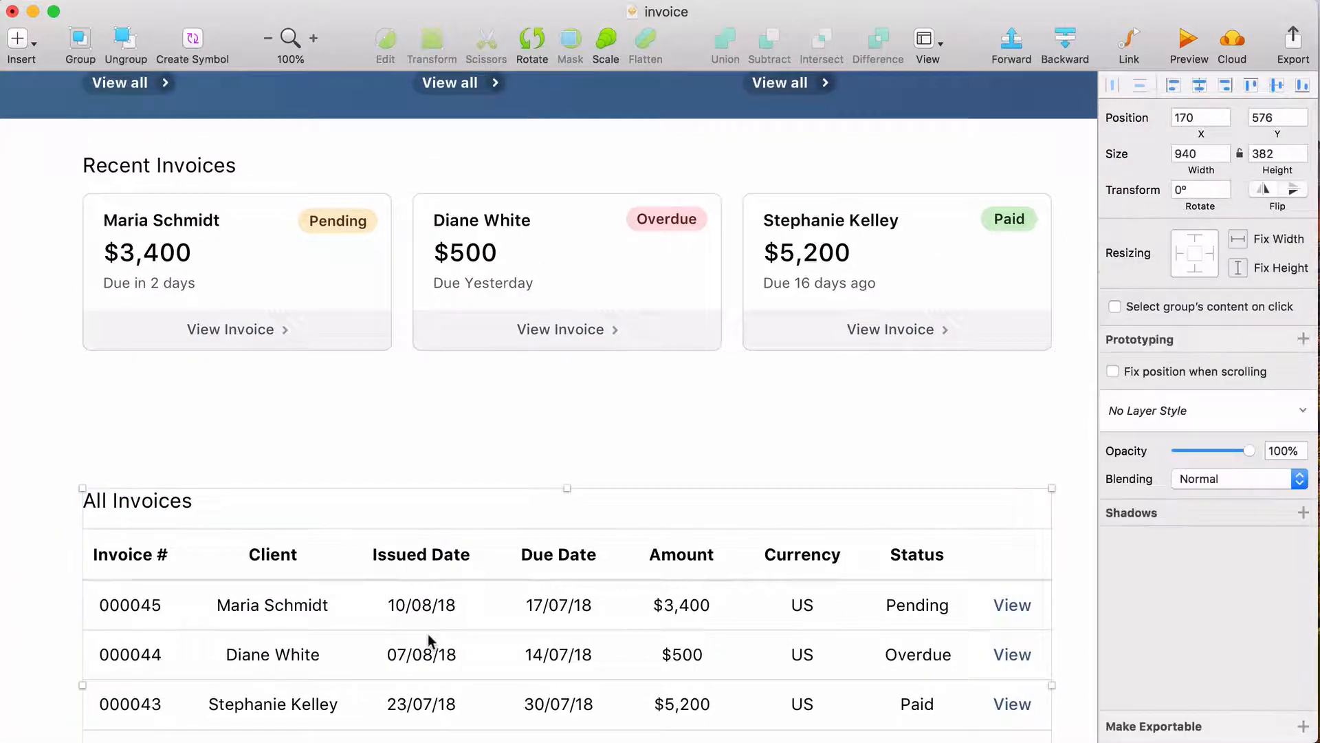
{"action": "scroll", "coordinate": [428, 633], "scroll_direction": "down", "scroll_amount": 10}
{"action": "scroll", "coordinate": [474, 417], "scroll_direction": "up", "scroll_amount": 4}
{"action": "left_click_drag", "start_coordinate": [474, 417], "coordinate": [475, 351]}
{"action": "scroll", "coordinate": [475, 366], "scroll_direction": "up", "scroll_amount": 3}
{"action": "scroll", "coordinate": [474, 351], "scroll_direction": "up", "scroll_amount": 4}
- Frame the invoices table with a rounded 940 by 343 rectangle whose border color is sampled from the cards' light grey
{"action": "key", "text": "r"}
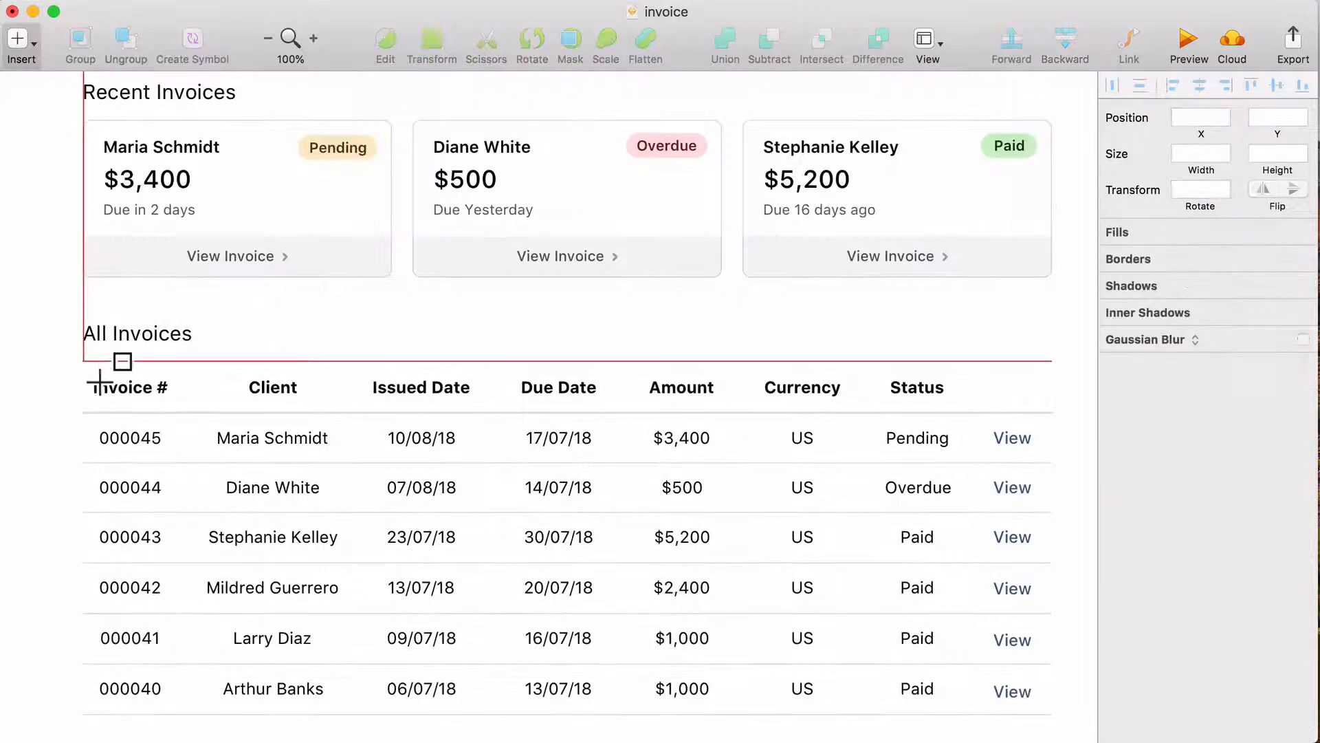
{"action": "mouse_move", "coordinate": [86, 365]}
{"action": "left_mouse_down"}
{"action": "mouse_move", "coordinate": [1056, 694]}
{"action": "mouse_move", "coordinate": [1052, 715]}
{"action": "left_mouse_up"}
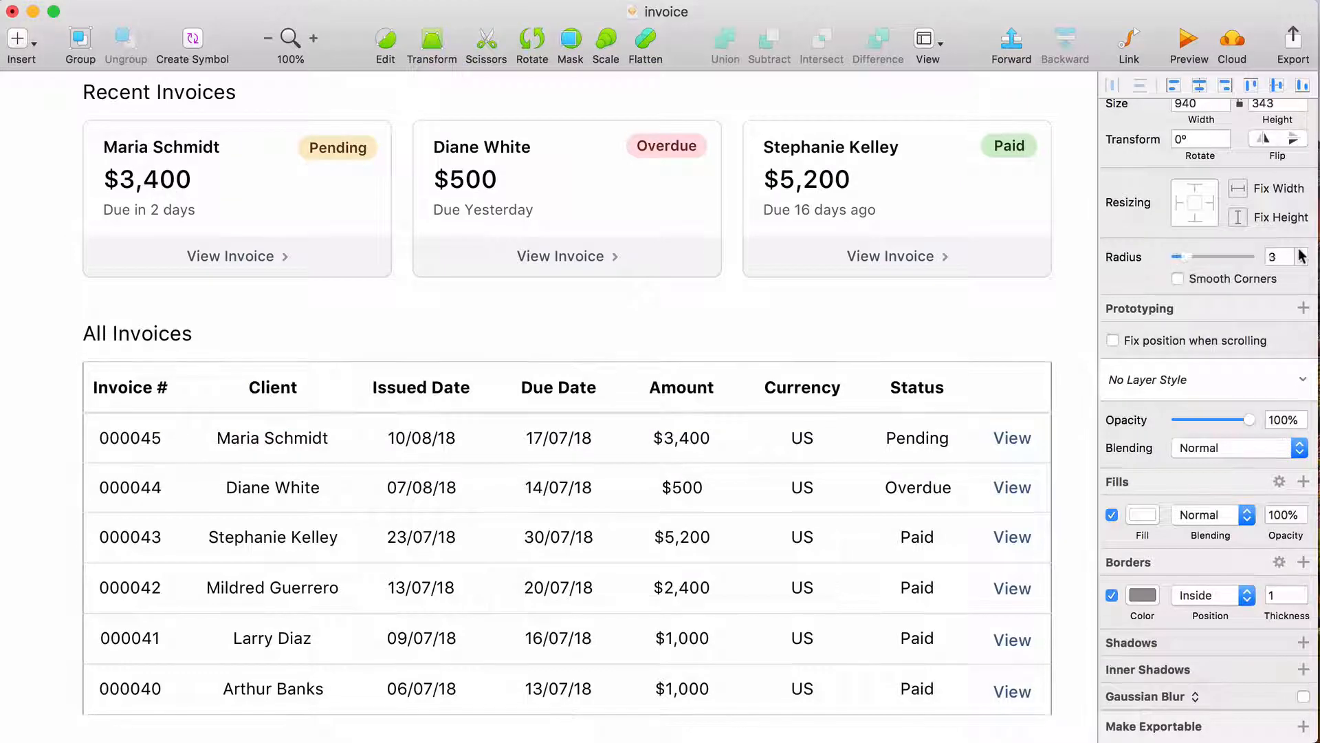
{"action": "left_click", "coordinate": [1143, 595]}
{"action": "left_click", "coordinate": [1119, 722]}
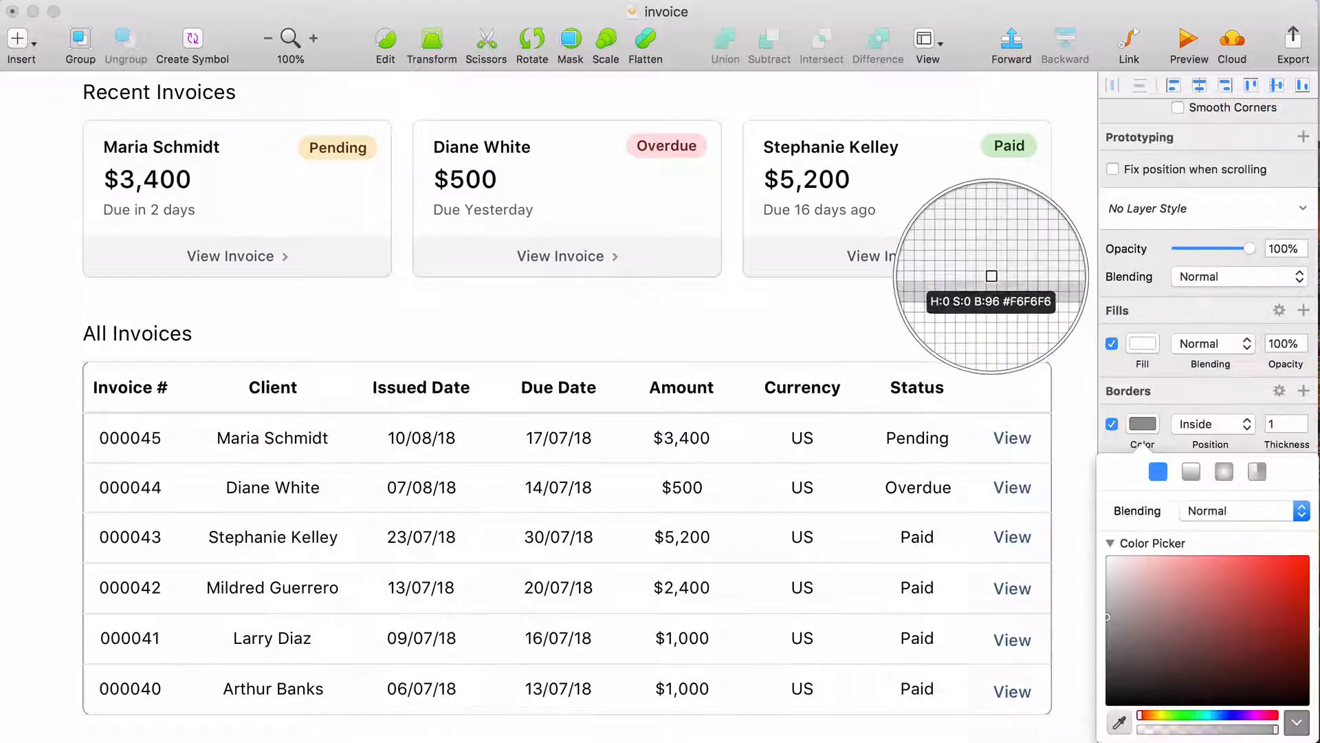
{"action": "left_click", "coordinate": [1043, 357]}
{"action": "left_click", "coordinate": [1057, 310]}
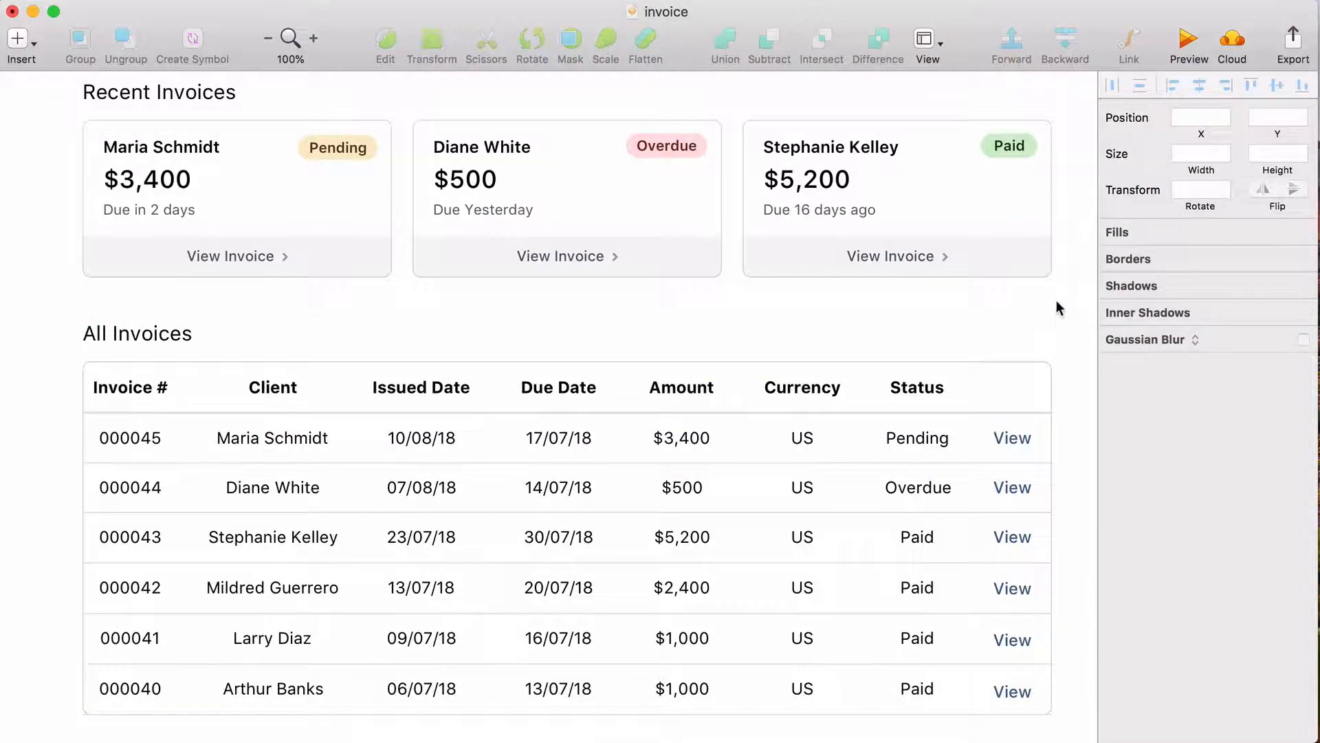
- Left-align the Invoice # header and all invoice numbers in the table
{"action": "scroll", "coordinate": [1094, 438], "scroll_direction": "down", "scroll_amount": 3}
{"action": "scroll", "coordinate": [1073, 408], "scroll_direction": "up", "scroll_amount": 3}
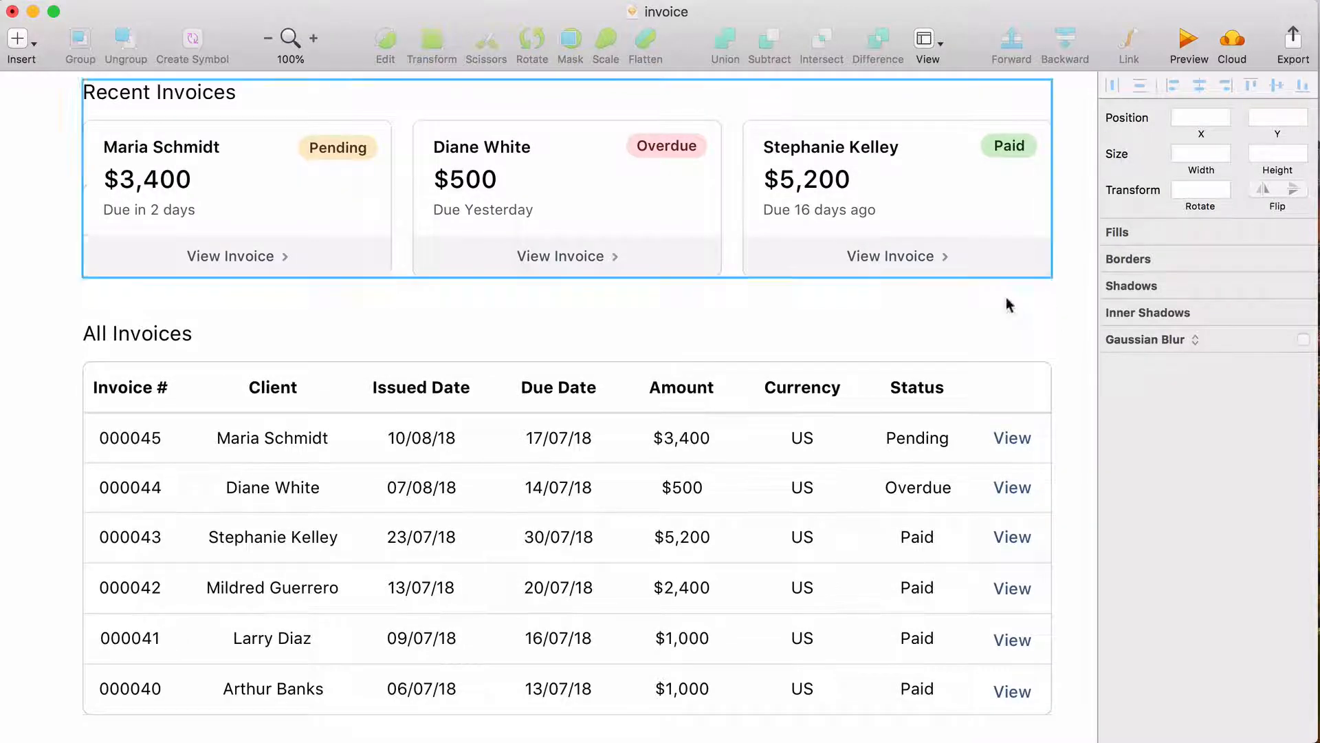
{"action": "scroll", "coordinate": [1004, 302], "scroll_direction": "down", "scroll_amount": 3}
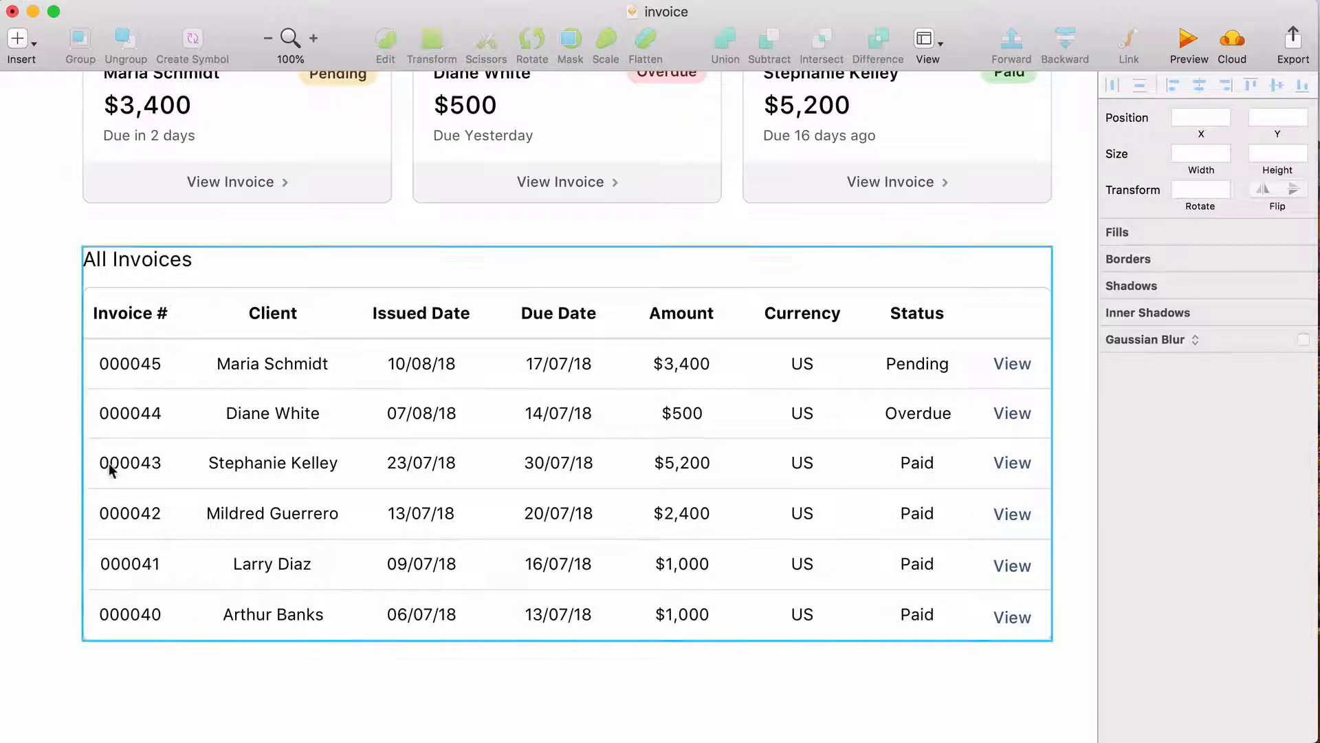
{"action": "left_click", "coordinate": [130, 614], "text": "shift+super"}
{"action": "left_click", "coordinate": [130, 564], "text": "shift+super"}
{"action": "left_click", "coordinate": [130, 515], "text": "shift+super"}
{"action": "left_click", "coordinate": [132, 464], "text": "shift+super"}
{"action": "left_click", "coordinate": [133, 413], "text": "shift+super"}
{"action": "left_click", "coordinate": [134, 364], "text": "shift+super"}
{"action": "left_click", "coordinate": [135, 314], "text": "shift+super"}
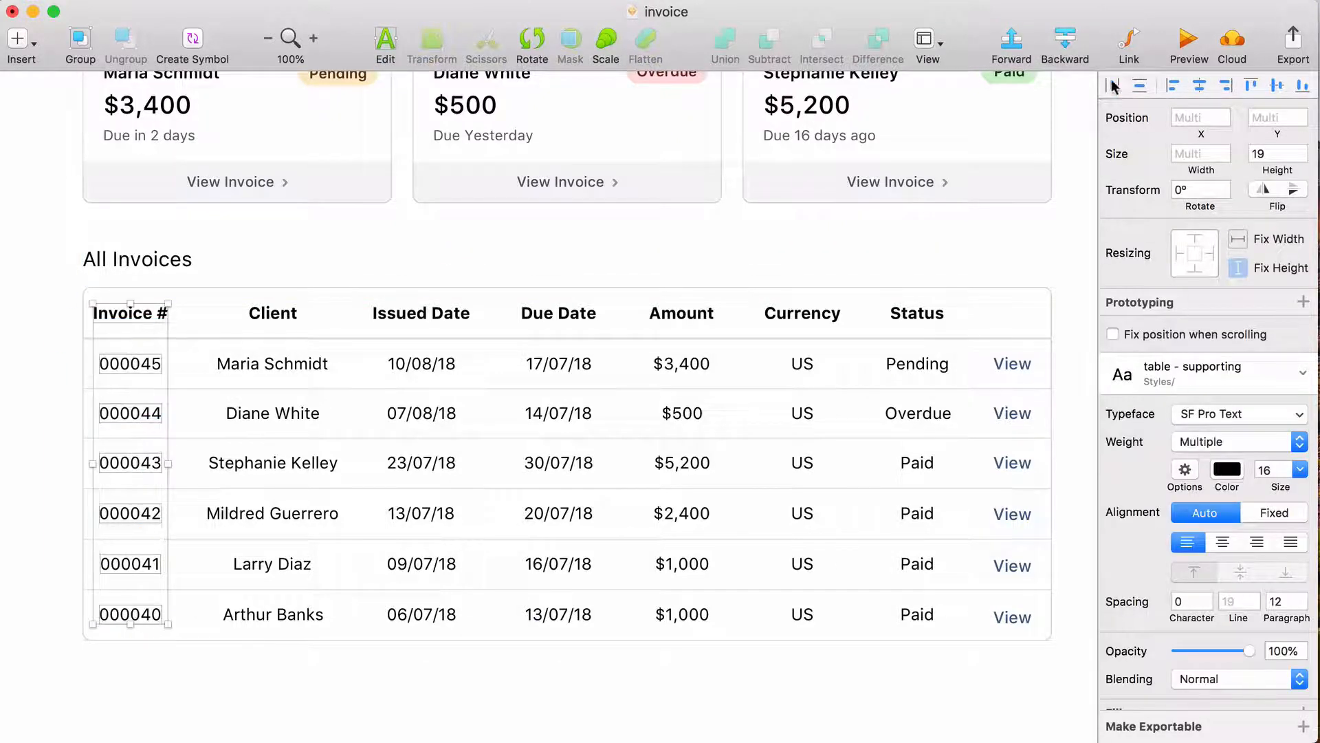
{"action": "left_click", "coordinate": [1173, 86]}
- Left-align the Client header and all client names in the table
{"action": "left_click", "coordinate": [858, 263]}
{"action": "left_click", "coordinate": [254, 614], "text": "shift+super"}
{"action": "left_click", "coordinate": [264, 563], "text": "shift+super"}
{"action": "left_click", "coordinate": [270, 514], "text": "shift+super"}
{"action": "left_click", "coordinate": [273, 464], "text": "shift+super"}
{"action": "left_click", "coordinate": [253, 649]}
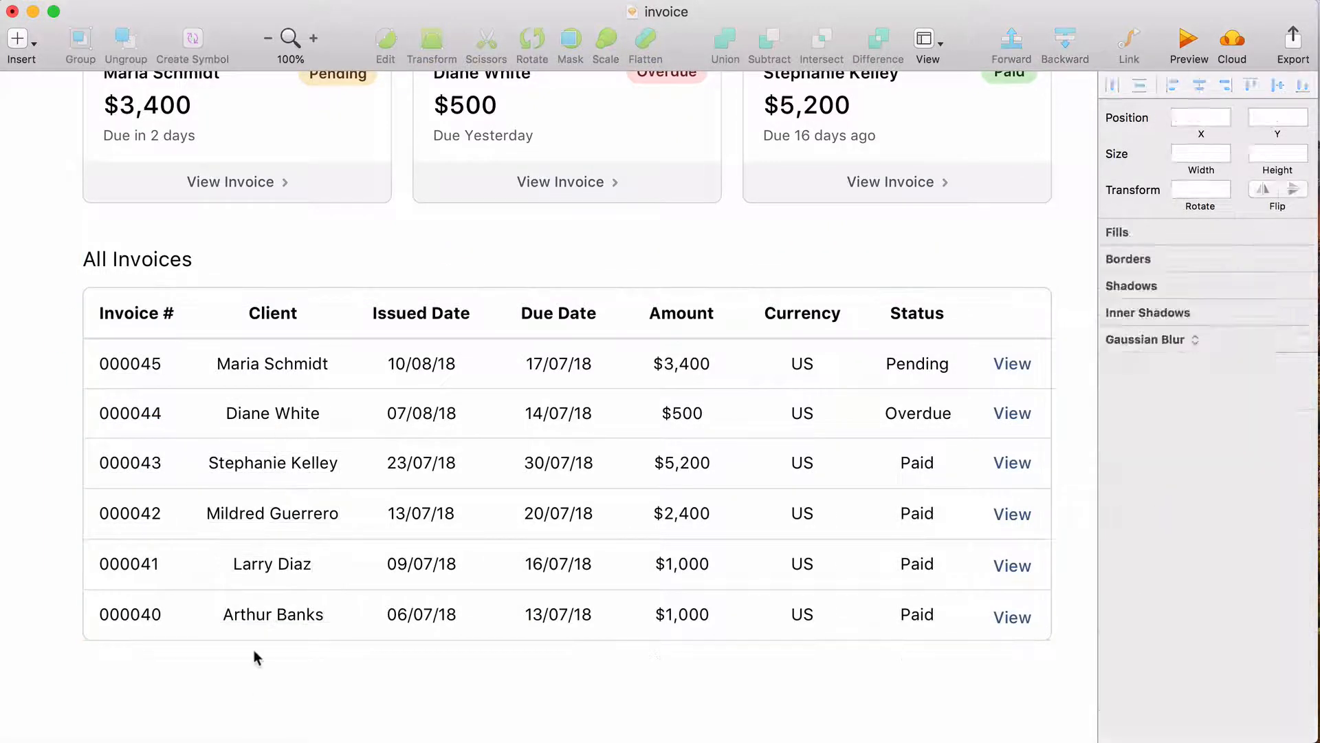
{"action": "left_click_drag", "start_coordinate": [254, 650], "coordinate": [272, 311]}
{"action": "left_click", "coordinate": [352, 560], "text": "shift"}
{"action": "left_click", "coordinate": [1174, 86]}
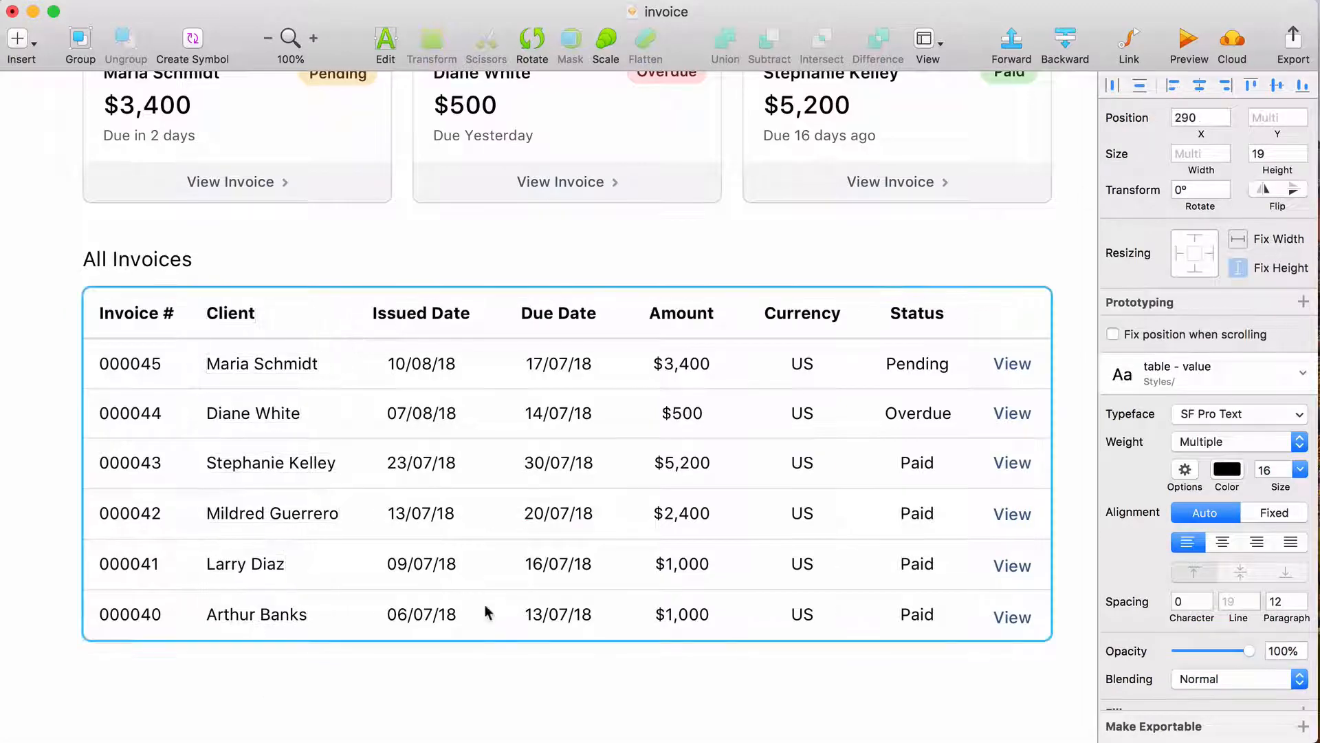
- Right-align the headers and values of the Issued Date, Due Date and Amount columns
{"action": "left_click_drag", "start_coordinate": [450, 653], "coordinate": [432, 314]}
{"action": "left_click", "coordinate": [489, 333], "text": "shift"}
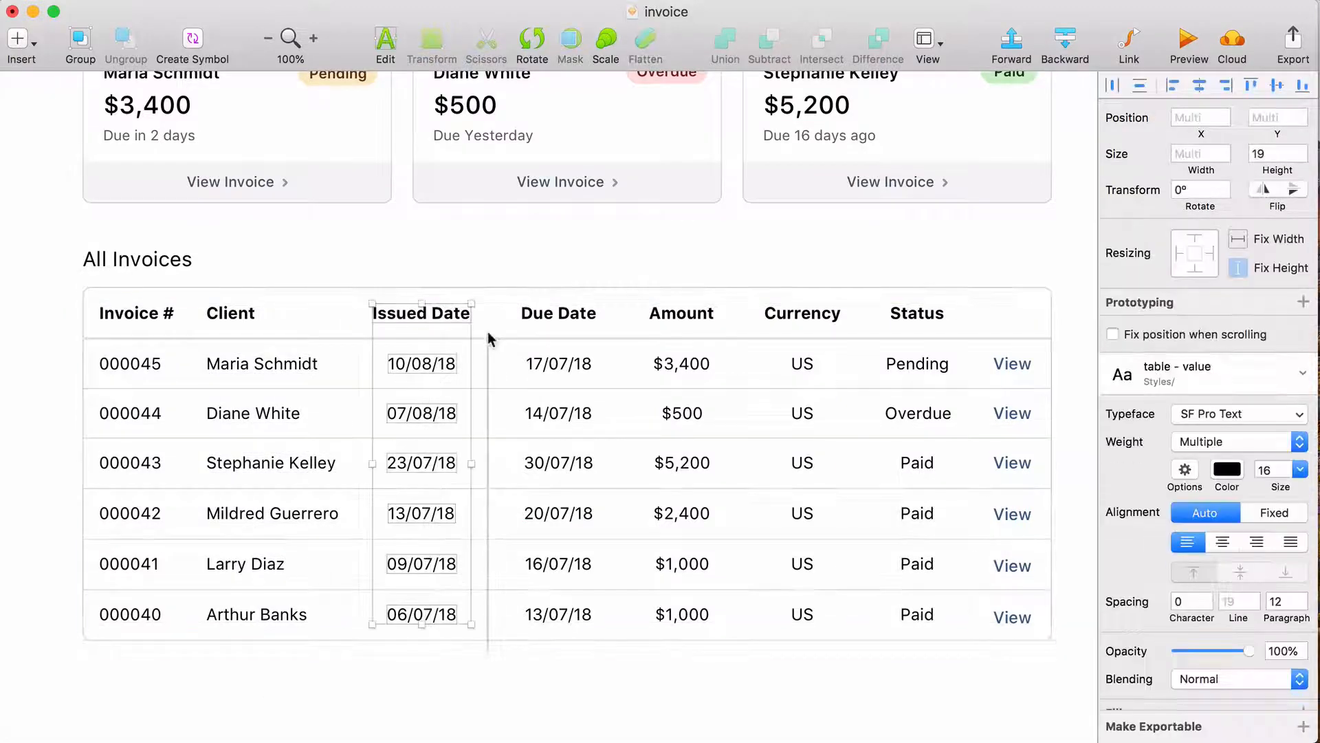
{"action": "left_click", "coordinate": [1231, 84]}
{"action": "left_click_drag", "start_coordinate": [554, 654], "coordinate": [620, 317]}
{"action": "left_click", "coordinate": [619, 326], "text": "shift"}
{"action": "left_click", "coordinate": [1226, 85]}
{"action": "left_click_drag", "start_coordinate": [678, 655], "coordinate": [739, 317]}
{"action": "left_click", "coordinate": [733, 337], "text": "shift"}
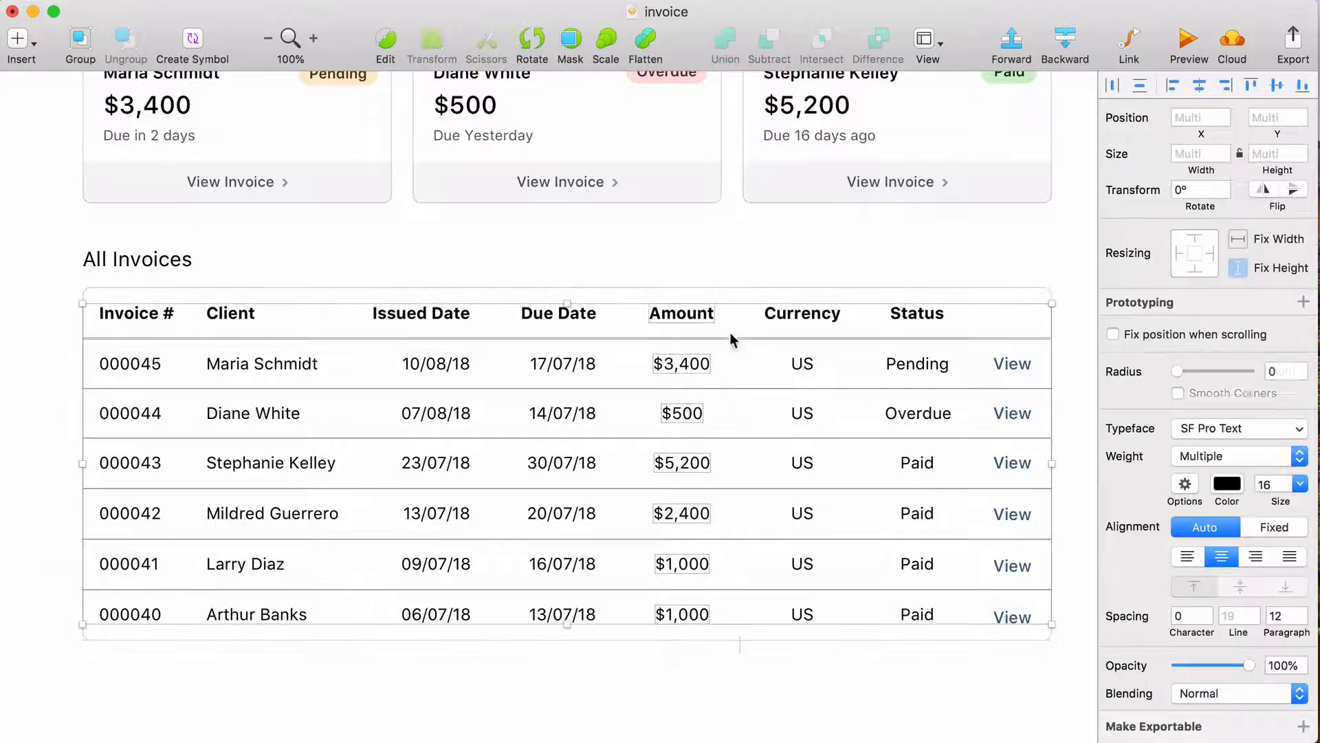
{"action": "left_click", "coordinate": [1226, 86]}
- Left-align the headers and values of the Currency and Status columns
{"action": "left_click_drag", "start_coordinate": [781, 629], "coordinate": [848, 489]}
{"action": "left_click", "coordinate": [863, 342], "text": "shift"}
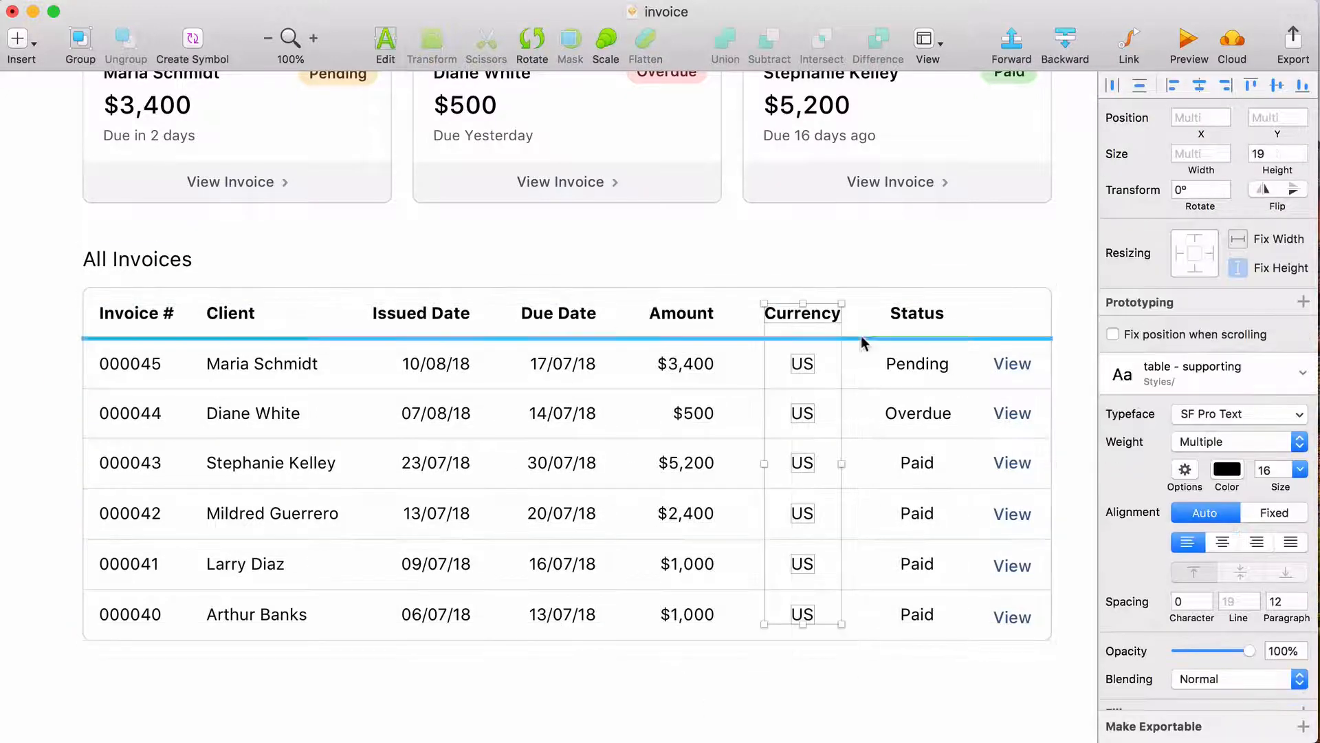
{"action": "left_click", "coordinate": [1173, 86]}
{"action": "left_click_drag", "start_coordinate": [901, 655], "coordinate": [868, 320]}
{"action": "left_click", "coordinate": [861, 349], "text": "shift"}
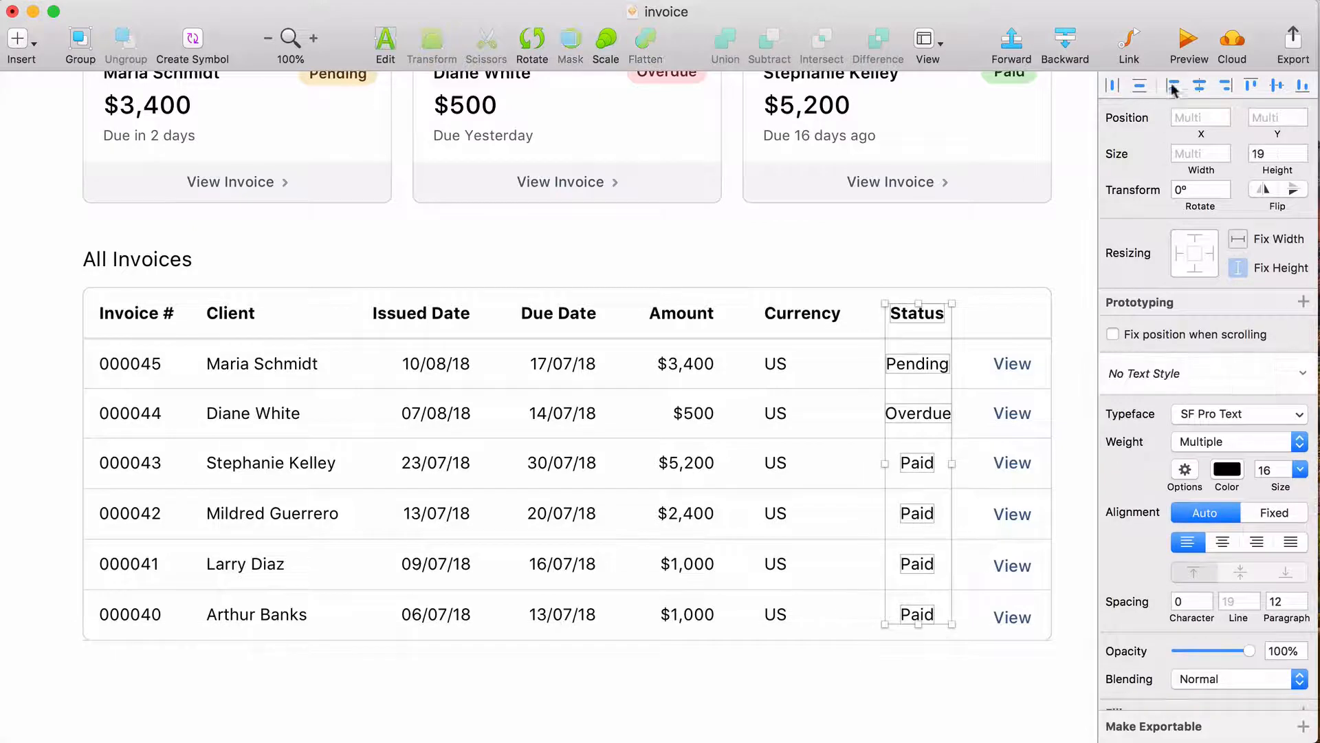
{"action": "left_click", "coordinate": [1172, 86]}
- Align the View links in the table's last column on a common horizontal center
{"action": "left_click_drag", "start_coordinate": [1004, 664], "coordinate": [975, 358]}
{"action": "left_click", "coordinate": [976, 378], "text": "shift"}
{"action": "left_click", "coordinate": [1204, 82]}
{"action": "left_click", "coordinate": [905, 666]}
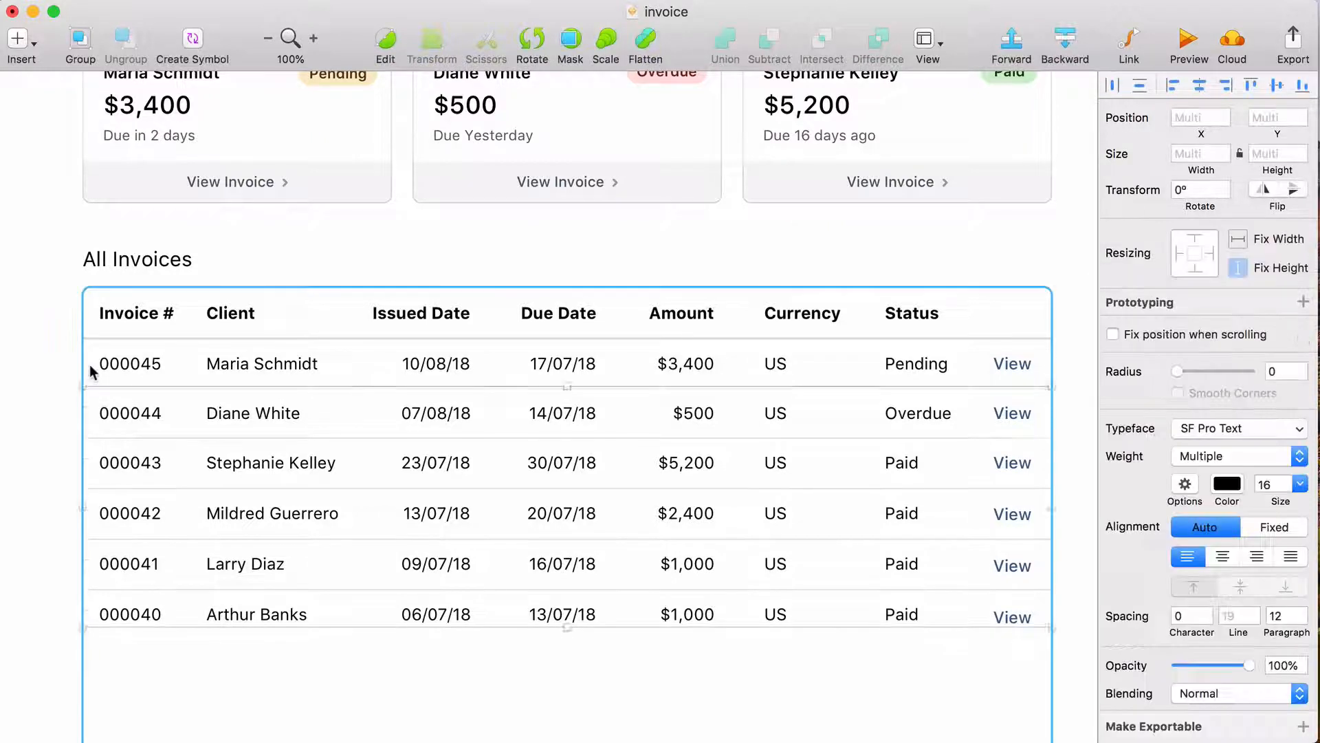
- Increase the height of the first three table rows by shifting the content below each one down 32 px
{"action": "key", "text": "shift+Down"}
{"action": "key", "text": "shift+Down"}
{"action": "key", "text": "shift+Down"}
{"action": "key", "text": "Down"}
{"action": "key", "text": "Down"}
{"action": "scroll", "coordinate": [89, 368], "scroll_direction": "down", "scroll_amount": 3}
{"action": "left_click", "coordinate": [89, 401], "text": "shift"}
{"action": "key", "text": "shift+Down"}
{"action": "key", "text": "shift+Down"}
{"action": "key", "text": "shift+Down"}
{"action": "key", "text": "Down"}
{"action": "key", "text": "Down"}
{"action": "left_click_drag", "start_coordinate": [1070, 646], "coordinate": [60, 460]}
{"action": "key", "text": "shift+Down"}
{"action": "key", "text": "shift+Down"}
{"action": "key", "text": "shift+Down"}
{"action": "key", "text": "Down"}
{"action": "key", "text": "Down"}
- Increase the height of the next table rows by shifting the content below each one down 32 px to match
{"action": "left_click_drag", "start_coordinate": [1071, 660], "coordinate": [60, 544]}
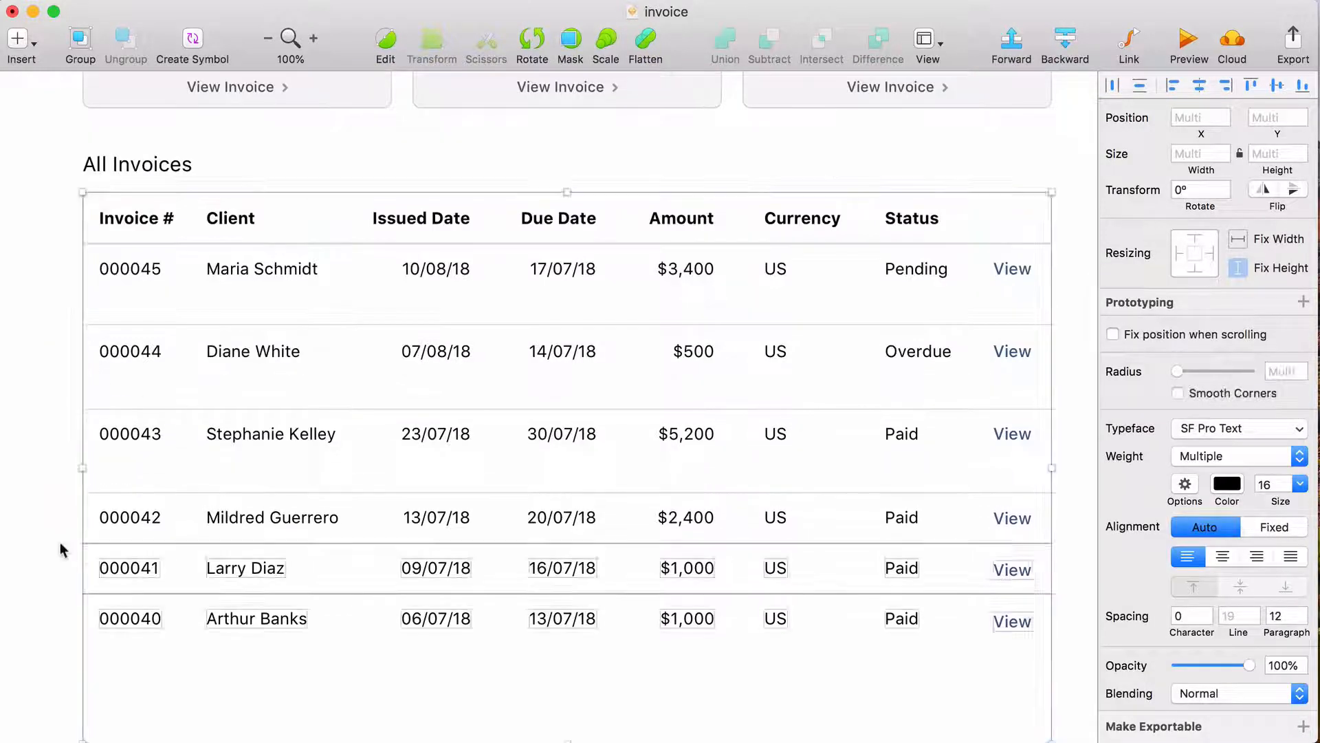
{"action": "left_click", "coordinate": [89, 568], "text": "shift"}
{"action": "key", "text": "shift+Down"}
{"action": "key", "text": "shift+Down"}
{"action": "key", "text": "shift+Down"}
{"action": "key", "text": "Down"}
{"action": "key", "text": "Down"}
{"action": "scroll", "coordinate": [89, 568], "scroll_direction": "down", "scroll_amount": 4}
{"action": "left_click_drag", "start_coordinate": [60, 485], "coordinate": [1034, 558]}
{"action": "key", "text": "shift+Down"}
{"action": "key", "text": "shift+Down"}
{"action": "key", "text": "shift+Down"}
{"action": "key", "text": "Down"}
{"action": "key", "text": "Down"}
- Move the text of all invoice rows down 14 px together to center it vertically between the divider lines
{"action": "left_click_drag", "start_coordinate": [1044, 115], "coordinate": [86, 568]}
{"action": "key", "text": "shift+Down"}
{"action": "key", "text": "Down"}
{"action": "key", "text": "Down"}
{"action": "key", "text": "Down"}
{"action": "key", "text": "Down"}
{"action": "scroll", "coordinate": [76, 481], "scroll_direction": "up", "scroll_amount": 3}
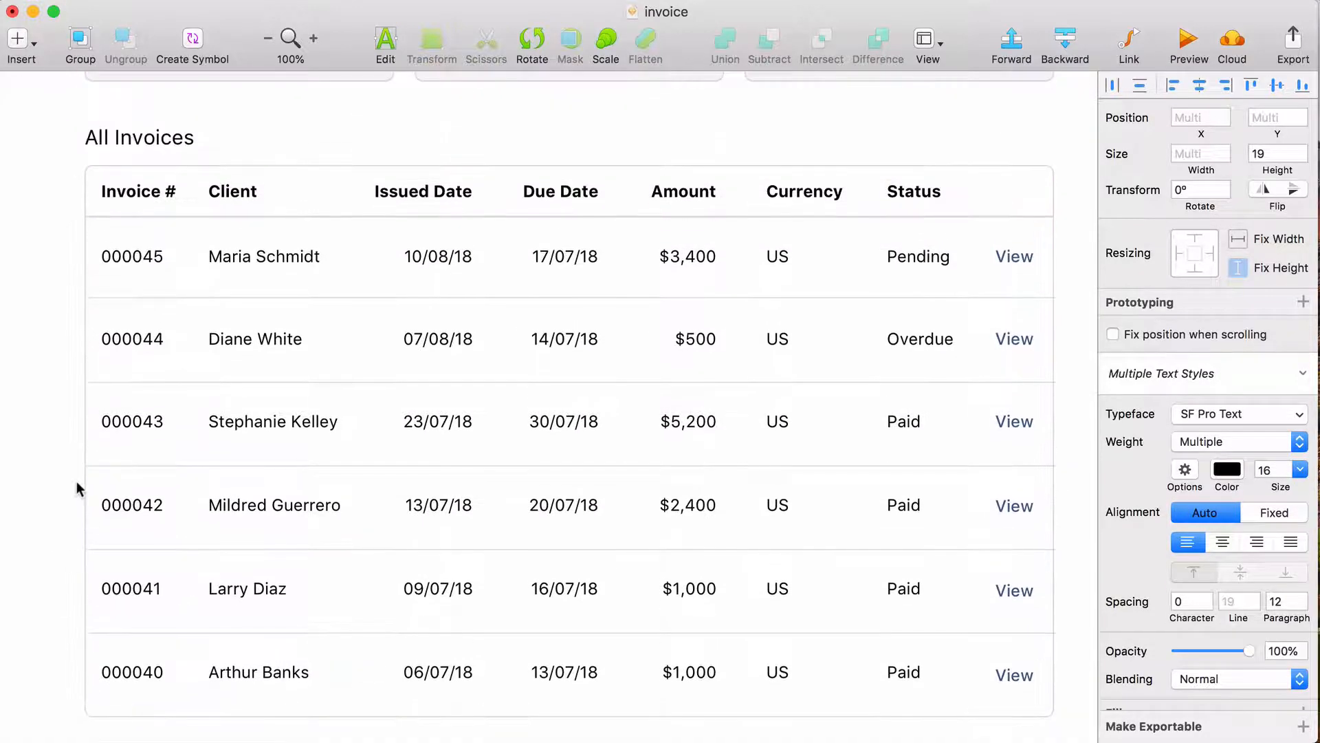
{"action": "left_click", "coordinate": [48, 273]}
{"action": "scroll", "coordinate": [49, 272], "scroll_direction": "up", "scroll_amount": 3}
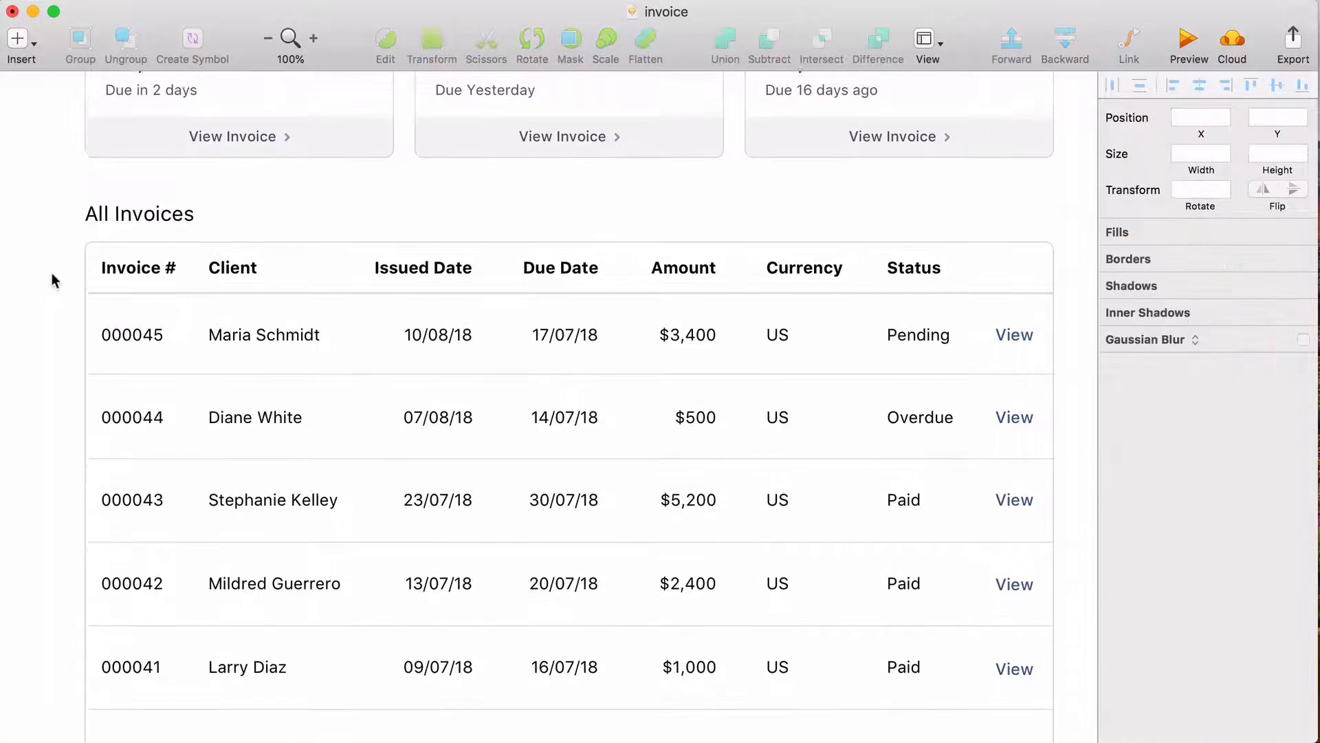
{"action": "scroll", "coordinate": [52, 272], "scroll_direction": "down", "scroll_amount": 2}
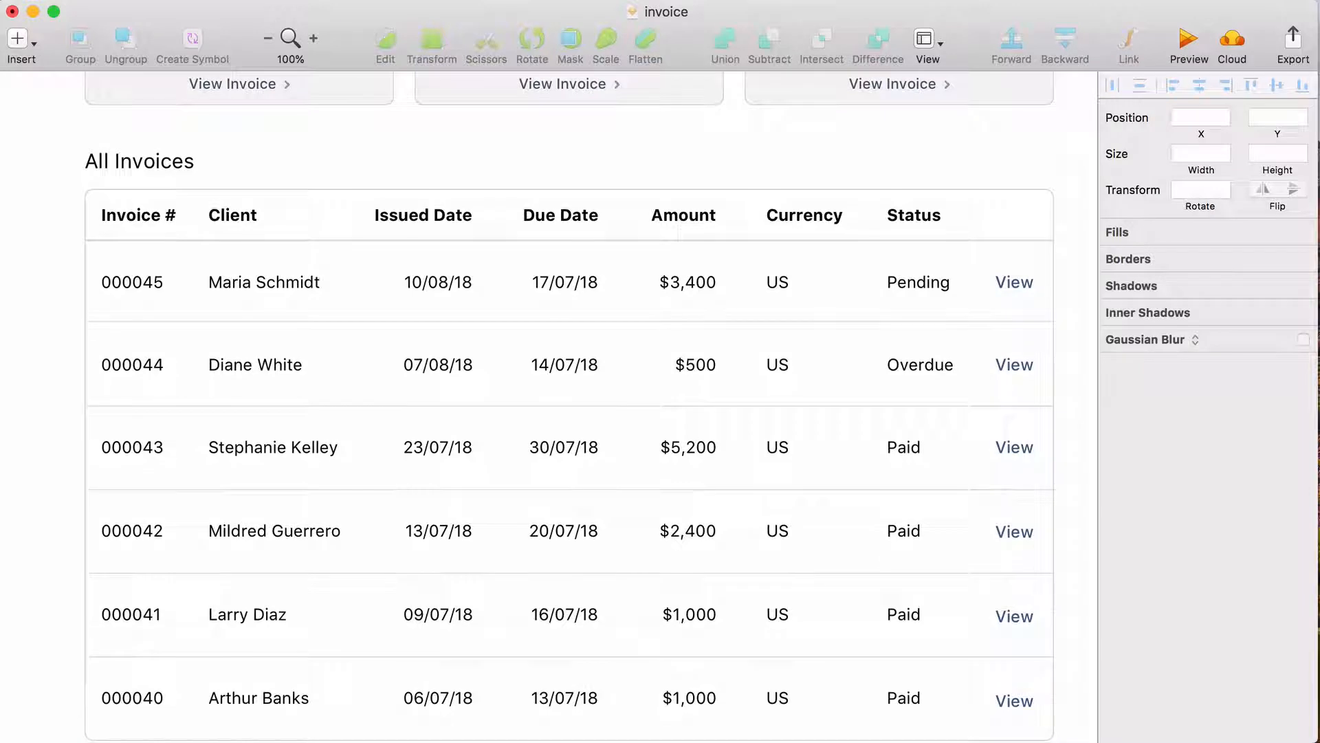
{"action": "key", "text": "super+Tab"}
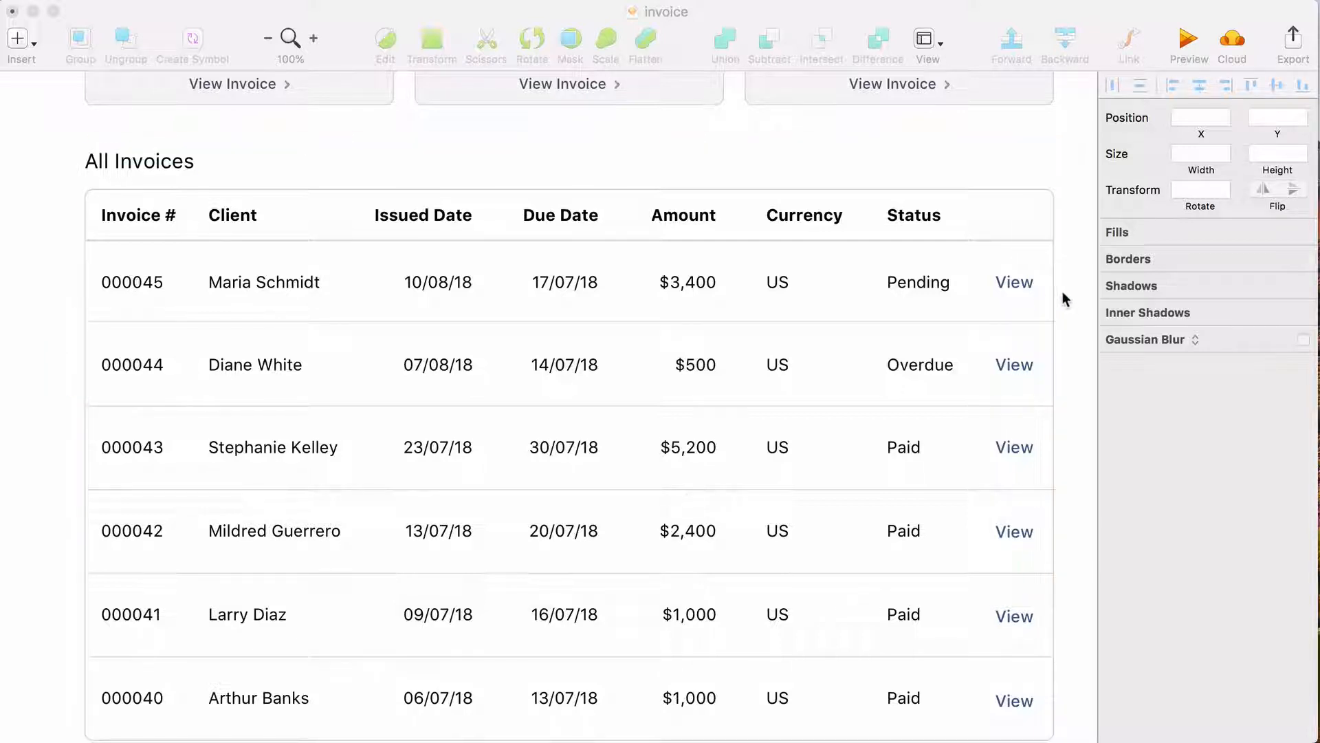
- Stretch the dividers below the first, third and fifth invoice rows to 81 px high as backgrounds for the even rows
{"action": "left_click", "coordinate": [1009, 308]}
{"action": "left_click", "coordinate": [1004, 316]}
{"action": "left_click", "coordinate": [1003, 321]}
{"action": "scroll", "coordinate": [1003, 321], "scroll_direction": "down", "scroll_amount": 2}
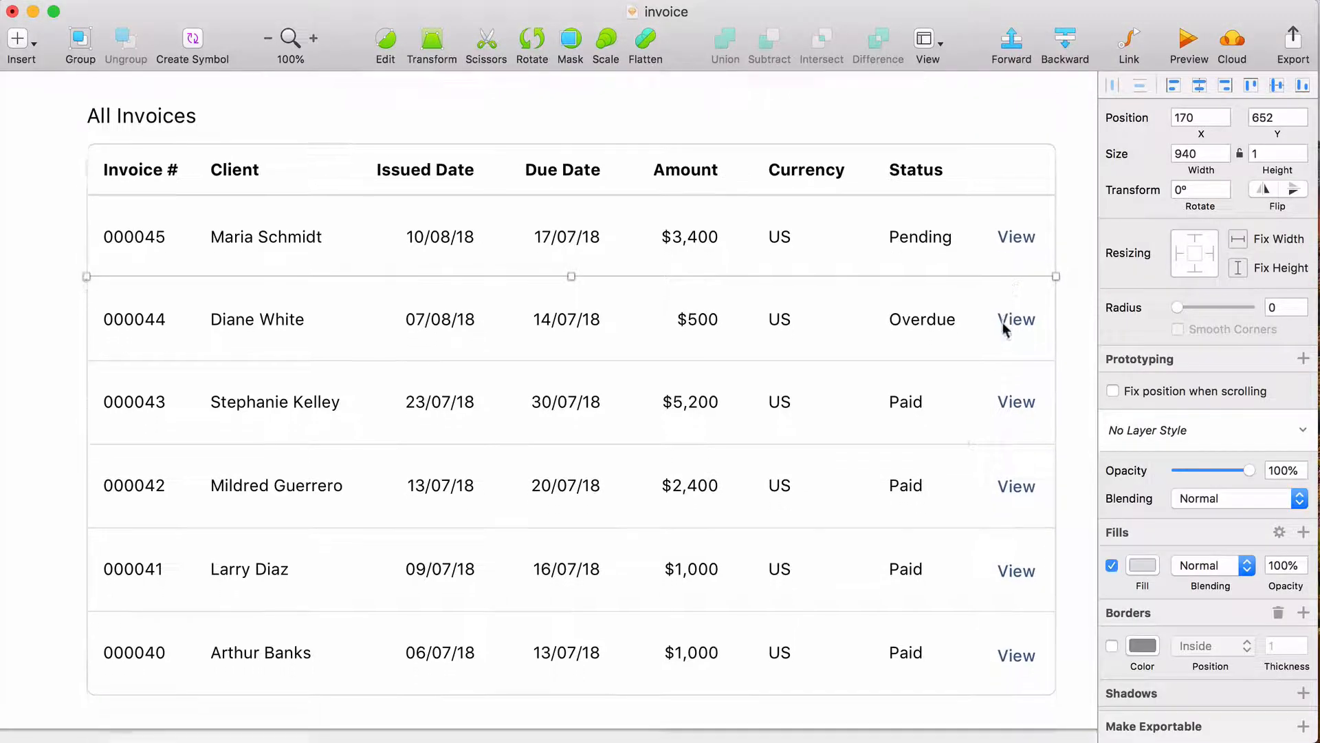
{"action": "left_click", "coordinate": [953, 445], "text": "shift"}
{"action": "left_click", "coordinate": [926, 610], "text": "shift"}
{"action": "key", "text": "super+shift+Down"}
{"action": "key", "text": "super+shift+Down"}
{"action": "key", "text": "super+shift+Down"}
{"action": "key", "text": "super+shift+Down"}
{"action": "key", "text": "super+shift+Down"}
{"action": "key", "text": "super+shift+Down"}
{"action": "key", "text": "super+shift+Down"}
{"action": "key", "text": "super+shift+Down"}
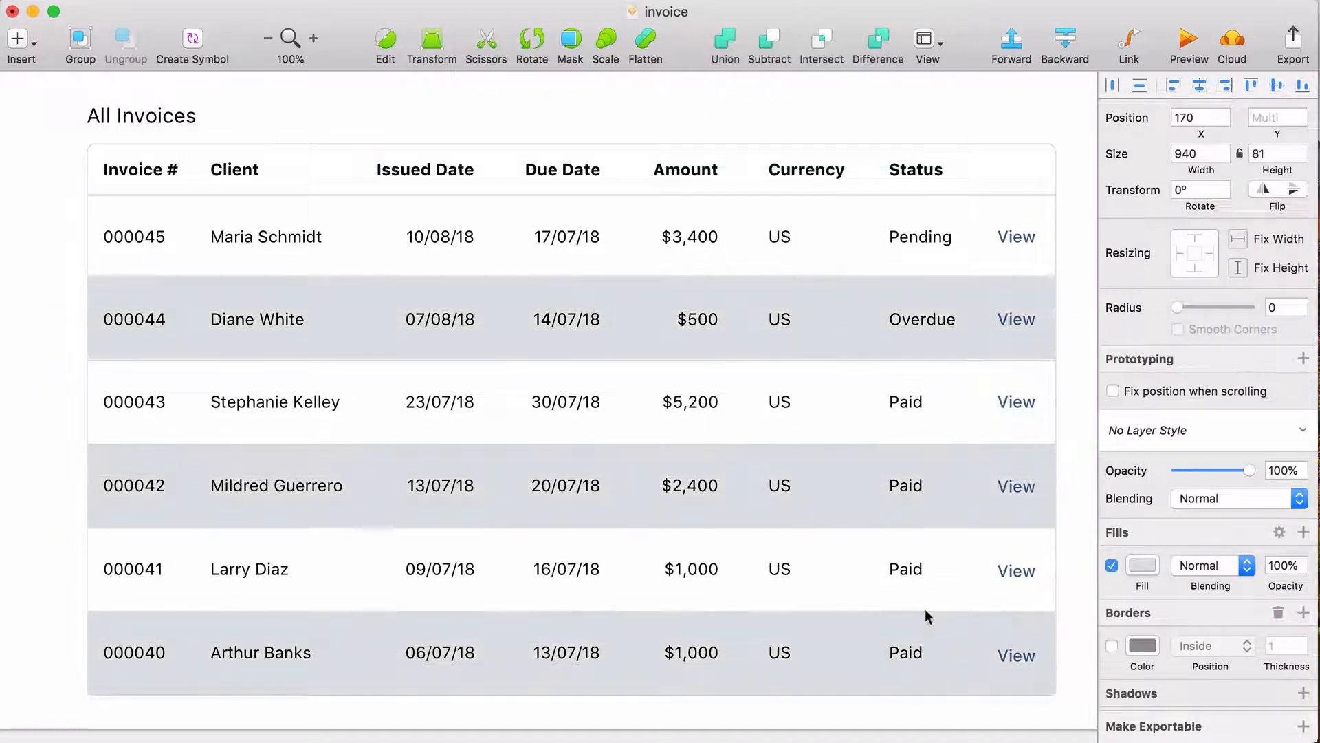
- Fill the three row backgrounds with F7F7F7 and set the fill's blending to Multiply
{"action": "left_click", "coordinate": [1143, 565]}
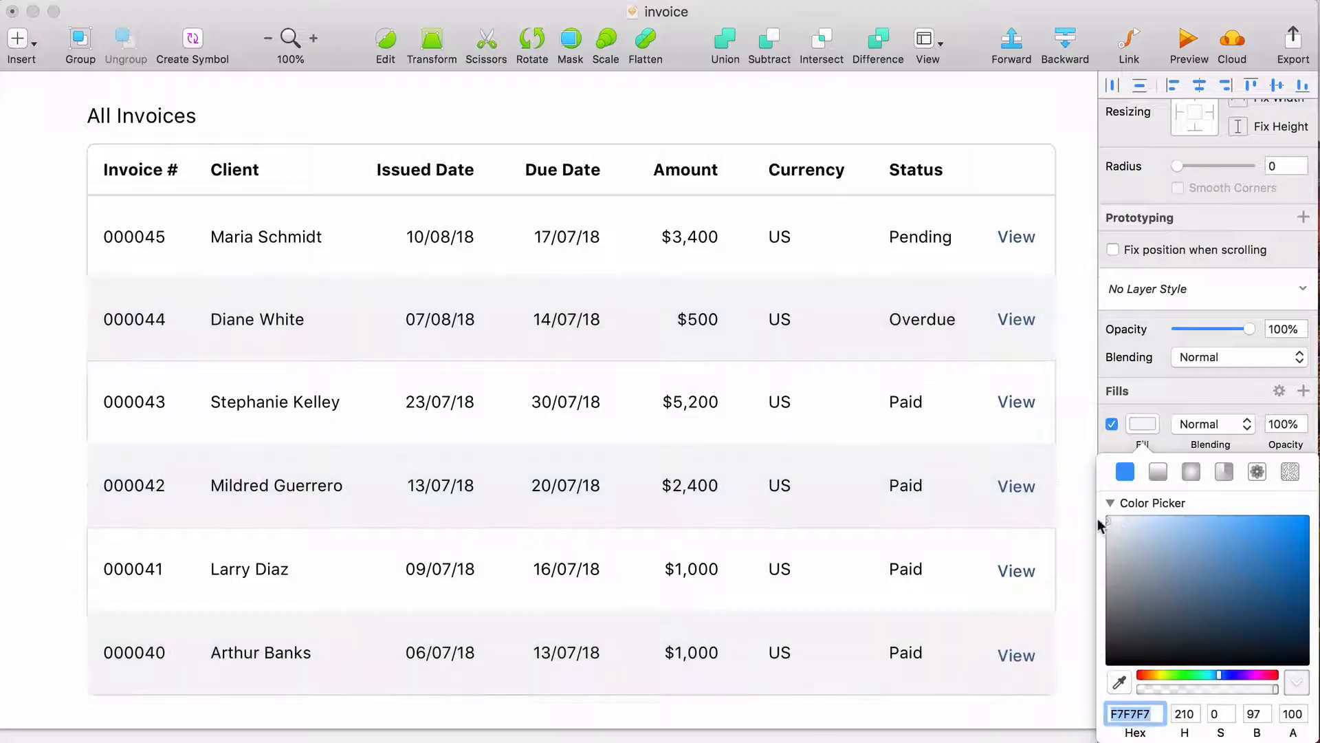
{"action": "left_click_drag", "start_coordinate": [1101, 518], "coordinate": [1101, 517]}
{"action": "left_click", "coordinate": [1213, 424]}
{"action": "left_click", "coordinate": [1203, 463]}
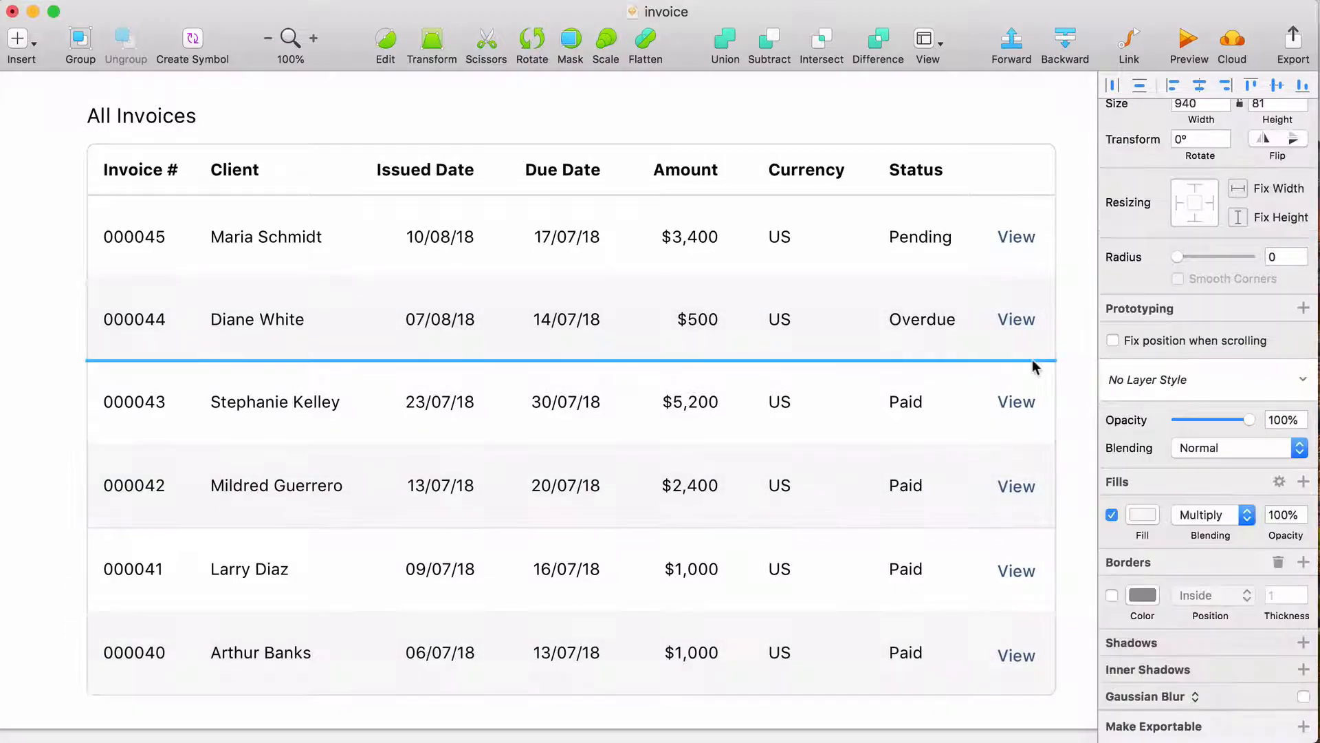
- Delete the two remaining divider lines between the invoice rows
{"action": "left_click", "coordinate": [1033, 361]}
{"action": "left_click", "coordinate": [1008, 529], "text": "shift"}
{"action": "key", "text": "Delete"}
- Move the divider below the table header up to the table's top edge at Y 524
{"action": "left_click", "coordinate": [964, 195]}
{"action": "key", "text": "shift+Up"}
{"action": "key", "text": "shift+Up"}
{"action": "key", "text": "shift+Up"}
{"action": "key", "text": "Up"}
{"action": "key", "text": "Up"}
{"action": "key", "text": "Up"}
{"action": "key", "text": "Up"}
{"action": "key", "text": "Up"}
{"action": "key", "text": "Up"}
{"action": "key", "text": "Up"}
{"action": "key", "text": "Up"}
{"action": "key", "text": "Up"}
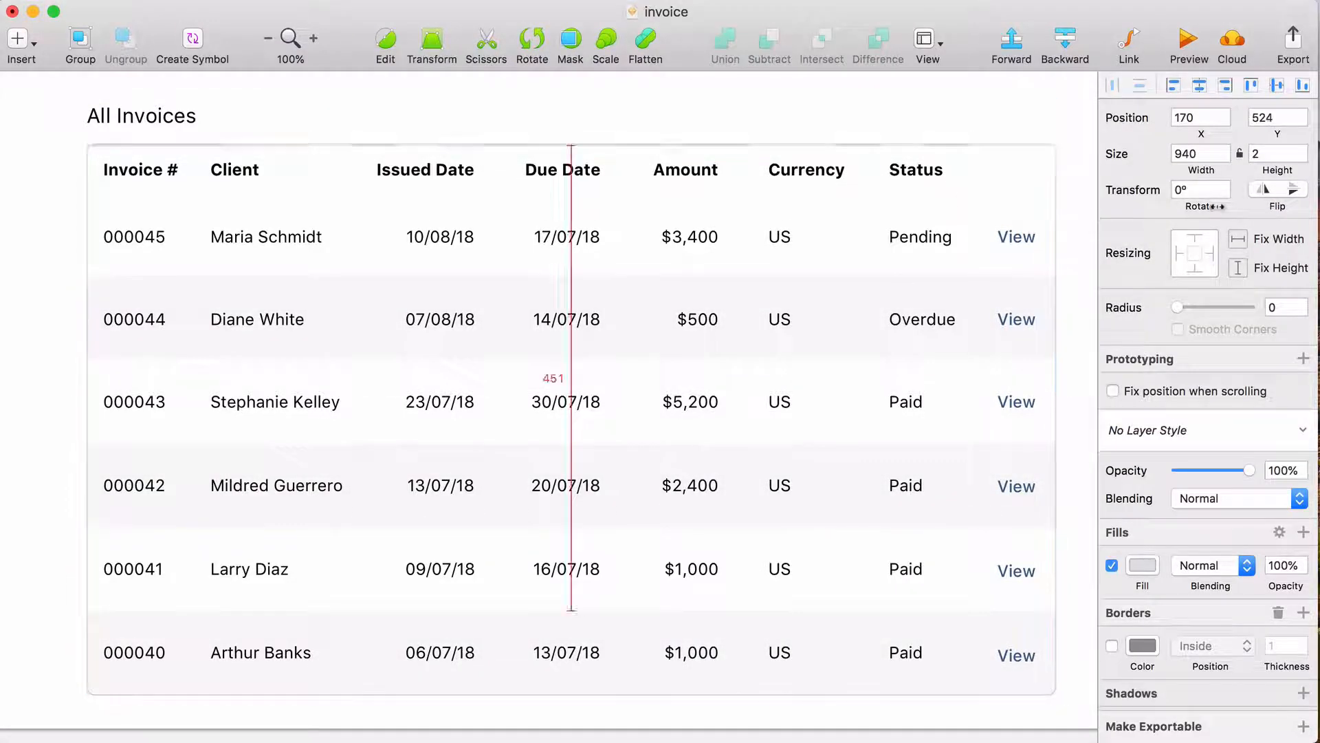
- Stretch the moved divider into a header row background with top corners rounded to 8 and an F7F7F7 fill
{"action": "key", "text": "super+shift+Down"}
{"action": "key", "text": "super+shift+Down"}
{"action": "key", "text": "super+shift+Down"}
{"action": "key", "text": "super+shift+Down"}
{"action": "key", "text": "super+shift+Down"}
{"action": "key", "text": "super+Up"}
{"action": "key", "text": "super+Up"}
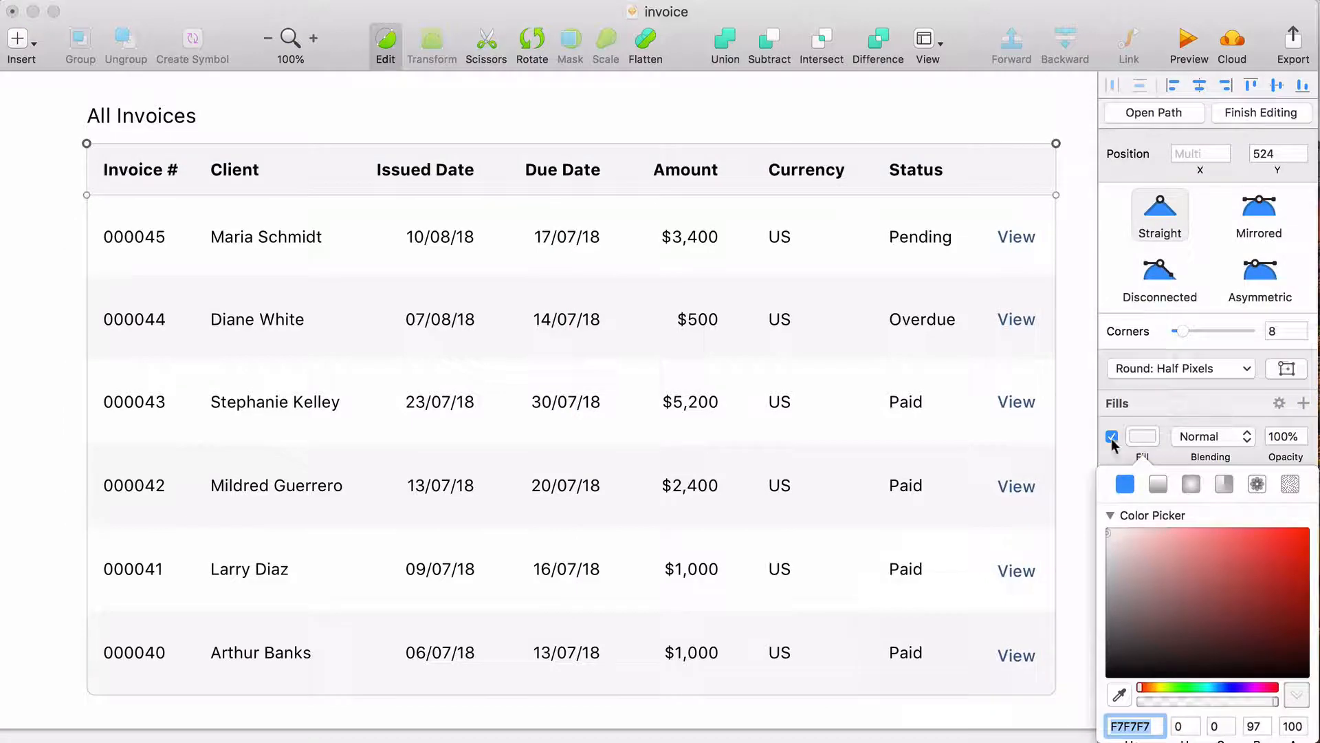
{"action": "left_click", "coordinate": [1211, 436]}
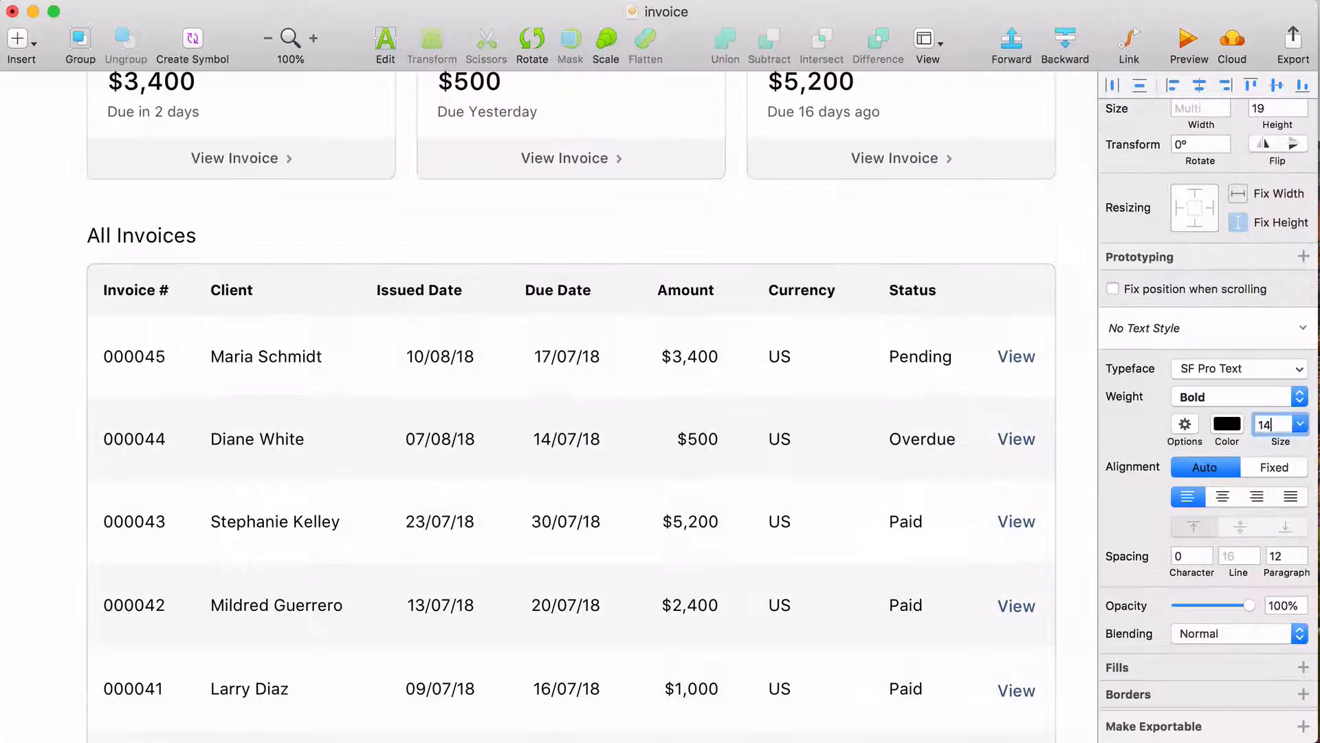
{"action": "left_click", "coordinate": [1185, 424]}
{"action": "left_click", "coordinate": [1153, 590]}
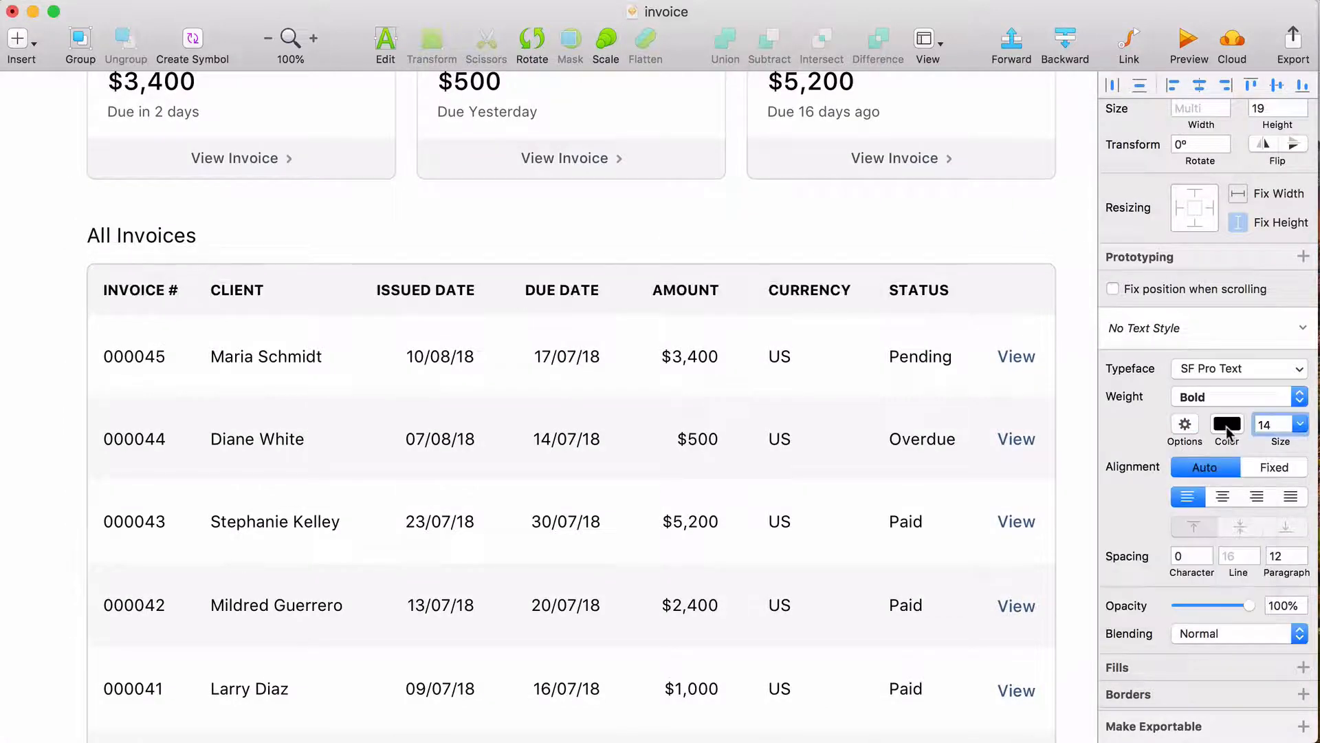
{"action": "key", "text": "super+z"}
- Color the table's header labels dark gray and set them in uppercase with 0.8 character spacing
{"action": "left_click", "coordinate": [1227, 424]}
{"action": "left_click", "coordinate": [1185, 424]}
{"action": "left_click", "coordinate": [1186, 424]}
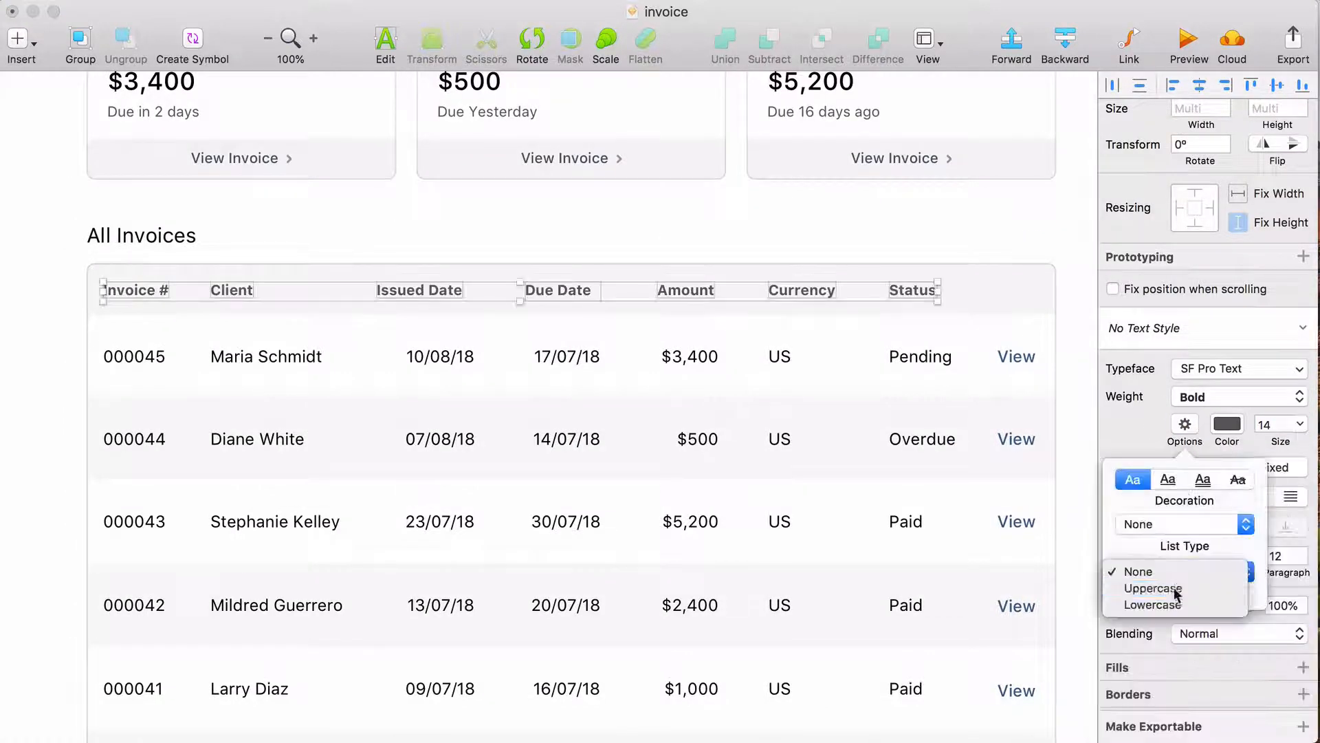
{"action": "left_click", "coordinate": [1149, 587]}
{"action": "left_click", "coordinate": [1207, 554]}
- Widen the Due Date header's text box to 86 px and align the Issued Date header's right edge with its dates
{"action": "left_click", "coordinate": [594, 290]}
{"action": "left_click_drag", "start_coordinate": [601, 291], "coordinate": [613, 291]}
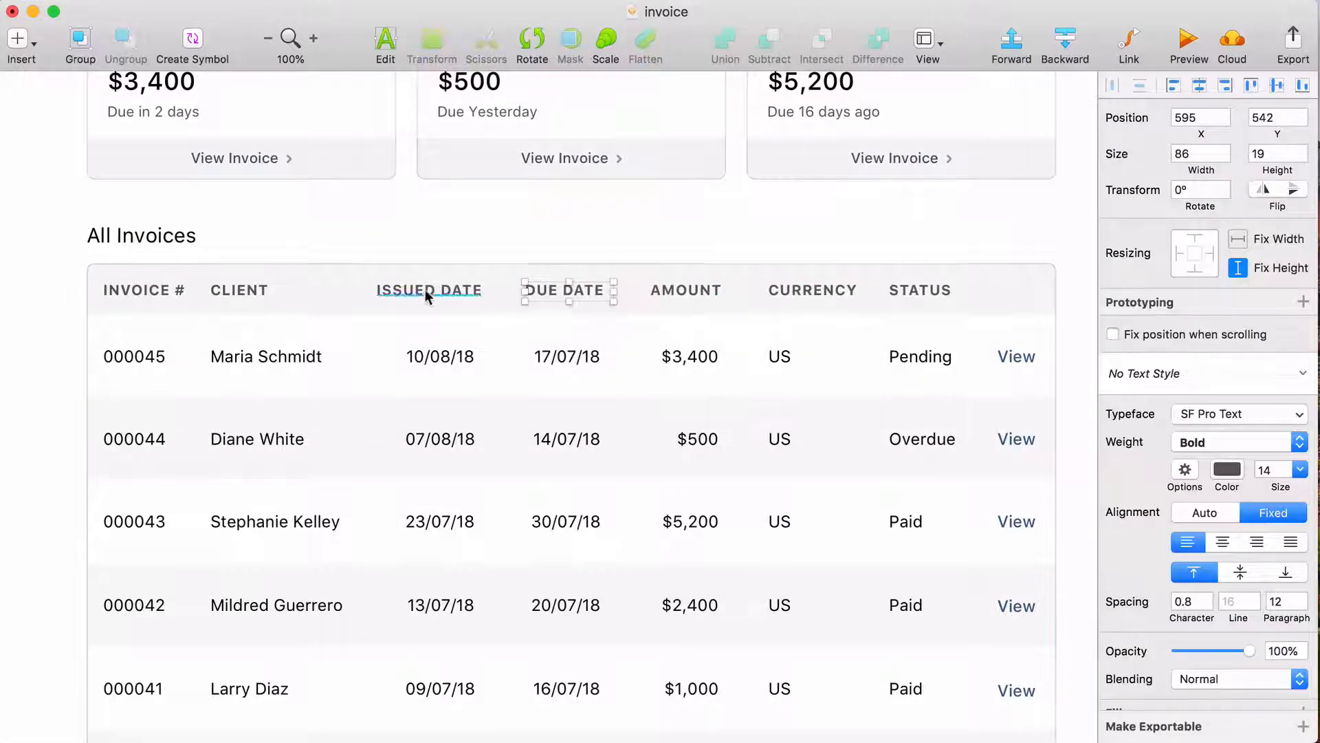
{"action": "left_click", "coordinate": [140, 357]}
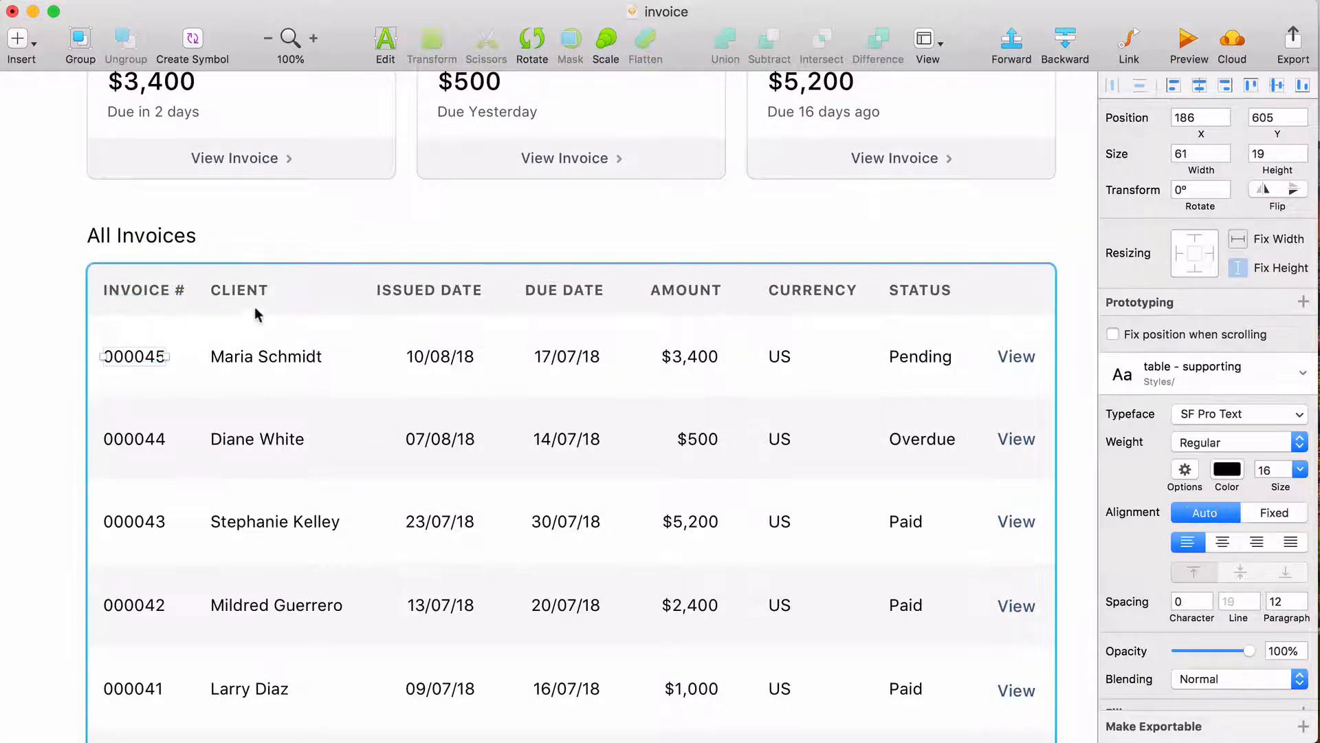
{"action": "left_click", "coordinate": [416, 295]}
{"action": "left_click", "coordinate": [427, 354], "text": "shift"}
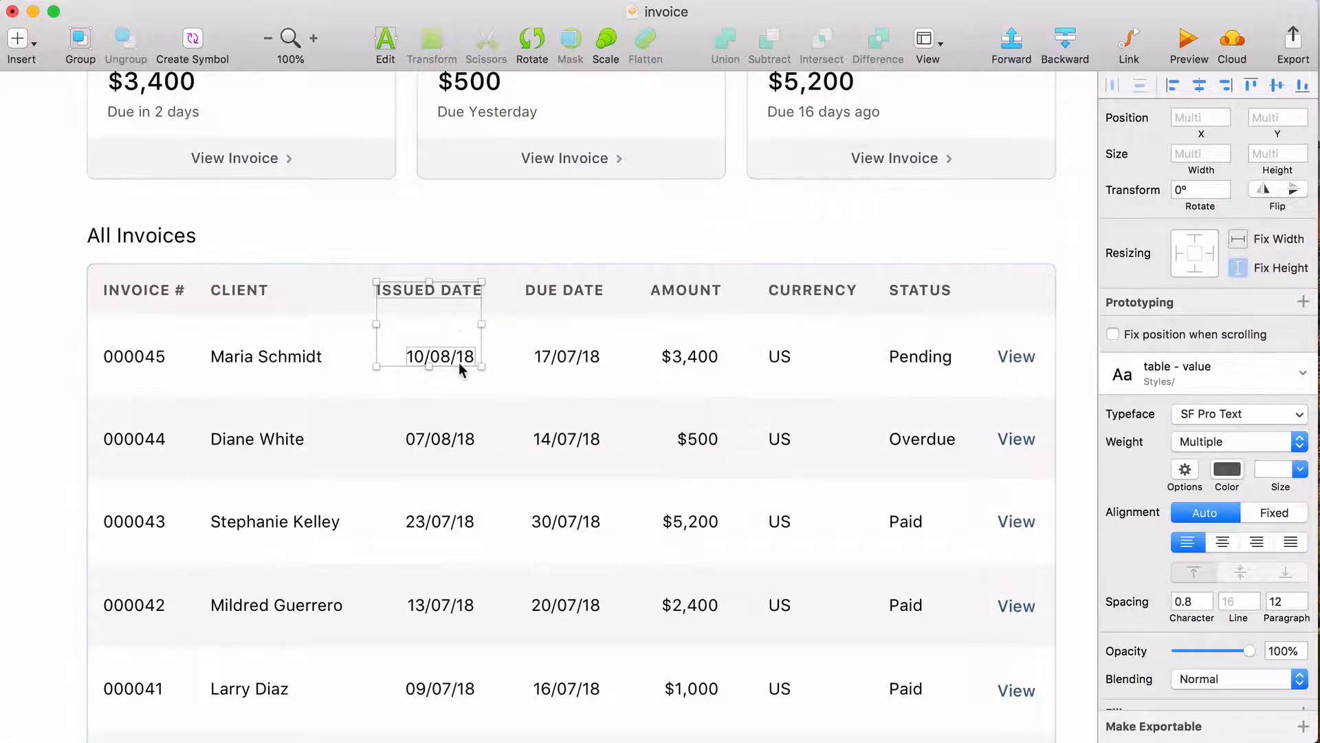
{"action": "left_click", "coordinate": [483, 241]}
{"action": "left_click", "coordinate": [462, 287]}
{"action": "left_click", "coordinate": [462, 286]}
{"action": "left_click", "coordinate": [462, 287]}
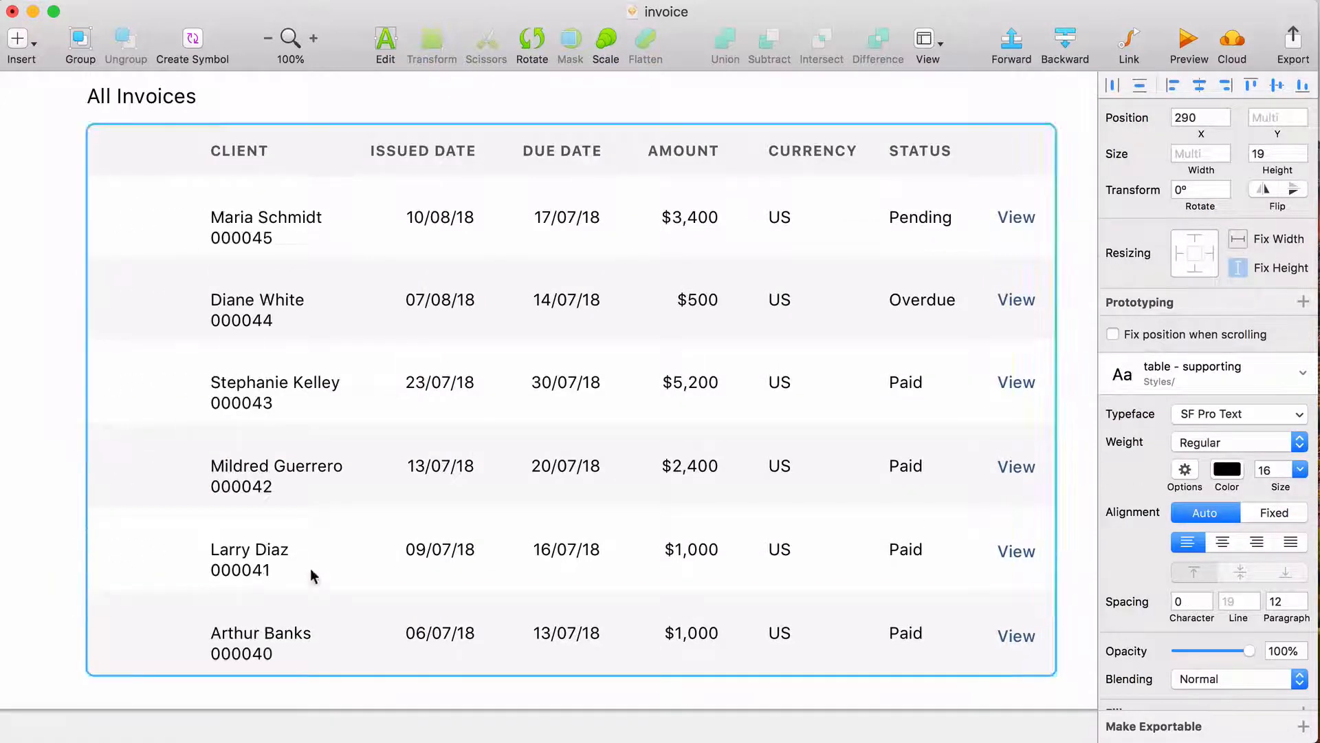
- Set the invoice numbers and currency labels to size 14 in dark gray as supporting text
{"action": "key", "text": "super+a"}
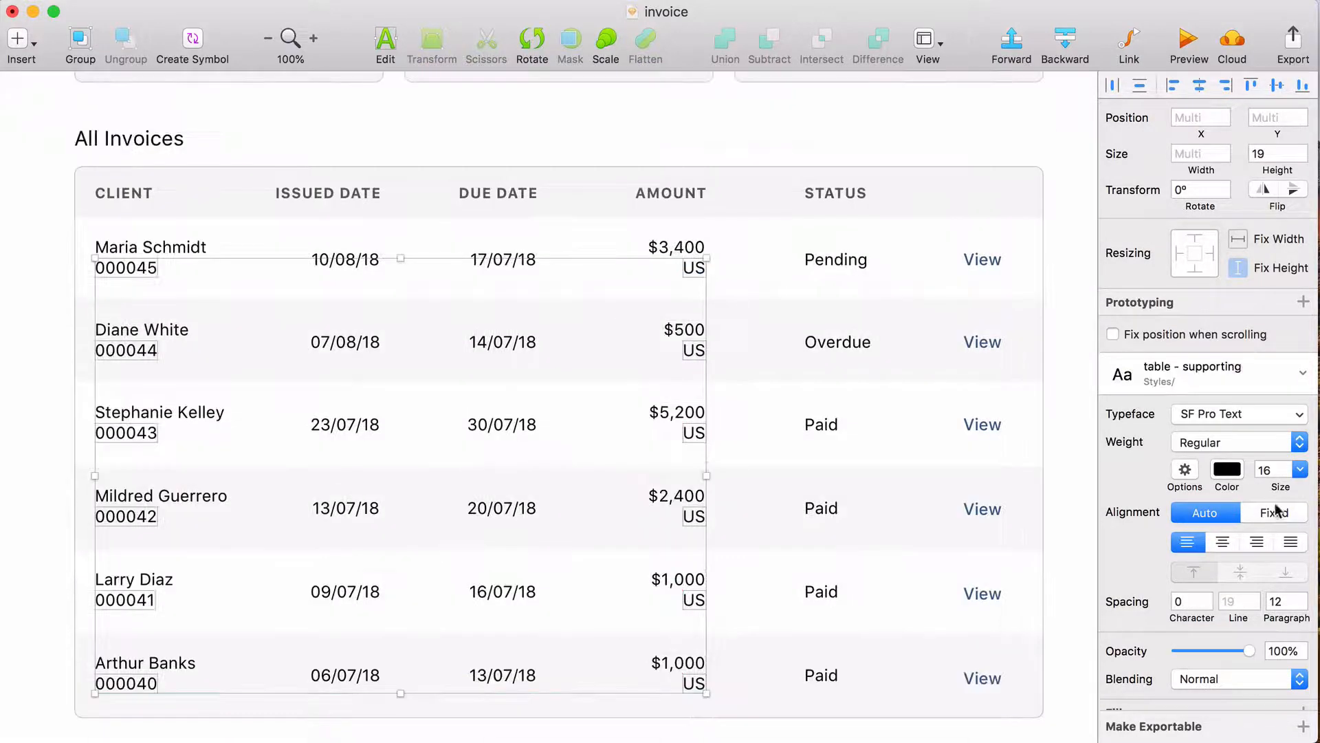
{"action": "left_click", "coordinate": [1269, 470]}
{"action": "type", "text": "14"}
{"action": "key", "text": "Return"}
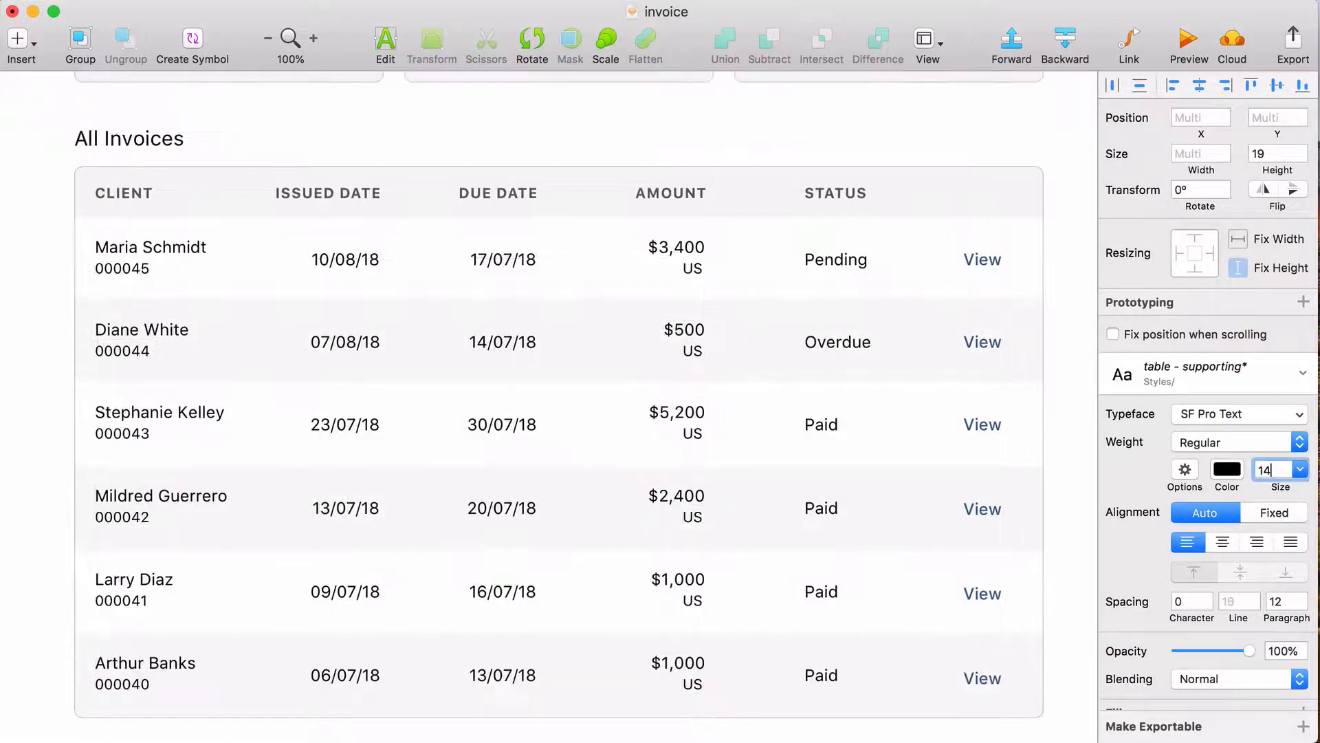
{"action": "scroll", "coordinate": [674, 343], "scroll_direction": "up", "scroll_amount": 2}
{"action": "scroll", "coordinate": [674, 344], "scroll_direction": "down", "scroll_amount": 2}
{"action": "left_click", "coordinate": [1229, 470]}
{"action": "left_click_drag", "start_coordinate": [1111, 584], "coordinate": [1092, 572]}
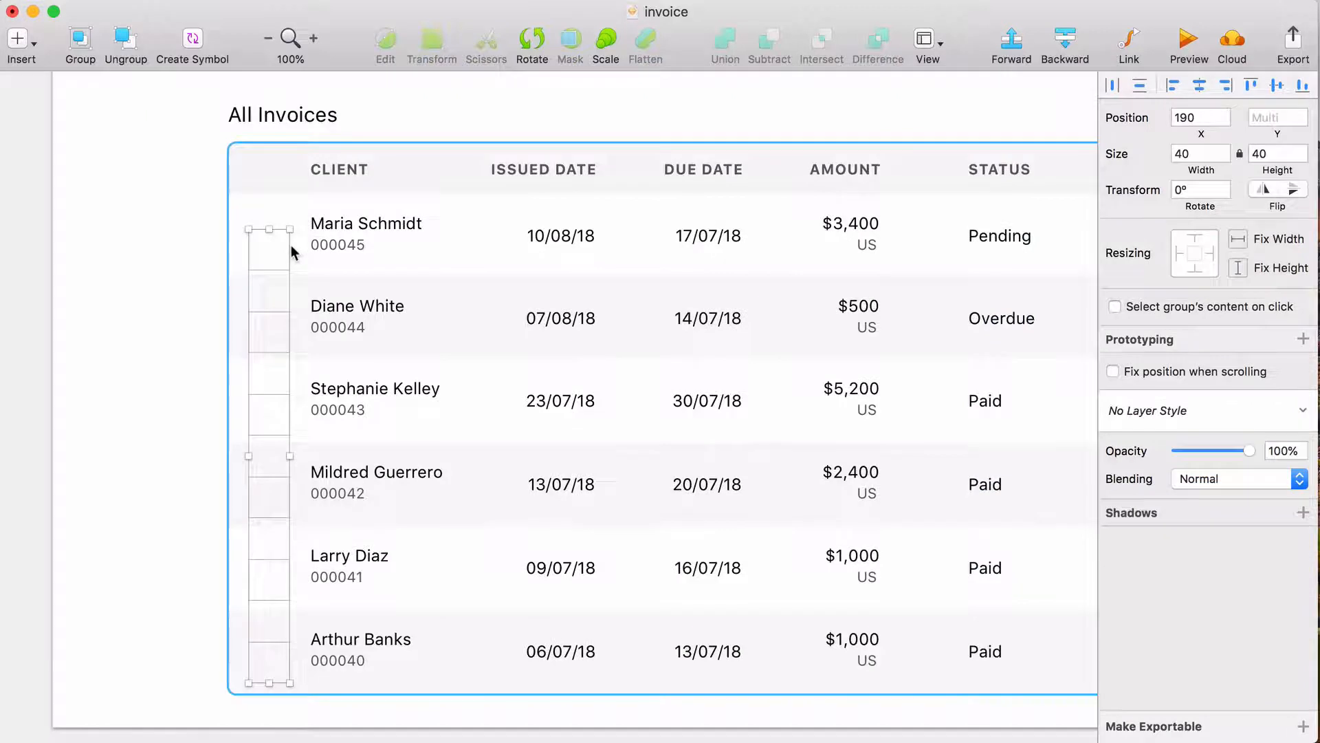
- Bring the 40 px client avatars to the front and position them beside the client names
{"action": "key", "text": "ctrl+alt+super+Up"}
{"action": "left_click_drag", "start_coordinate": [275, 240], "coordinate": [255, 228]}
{"action": "key", "text": "shift+Right"}
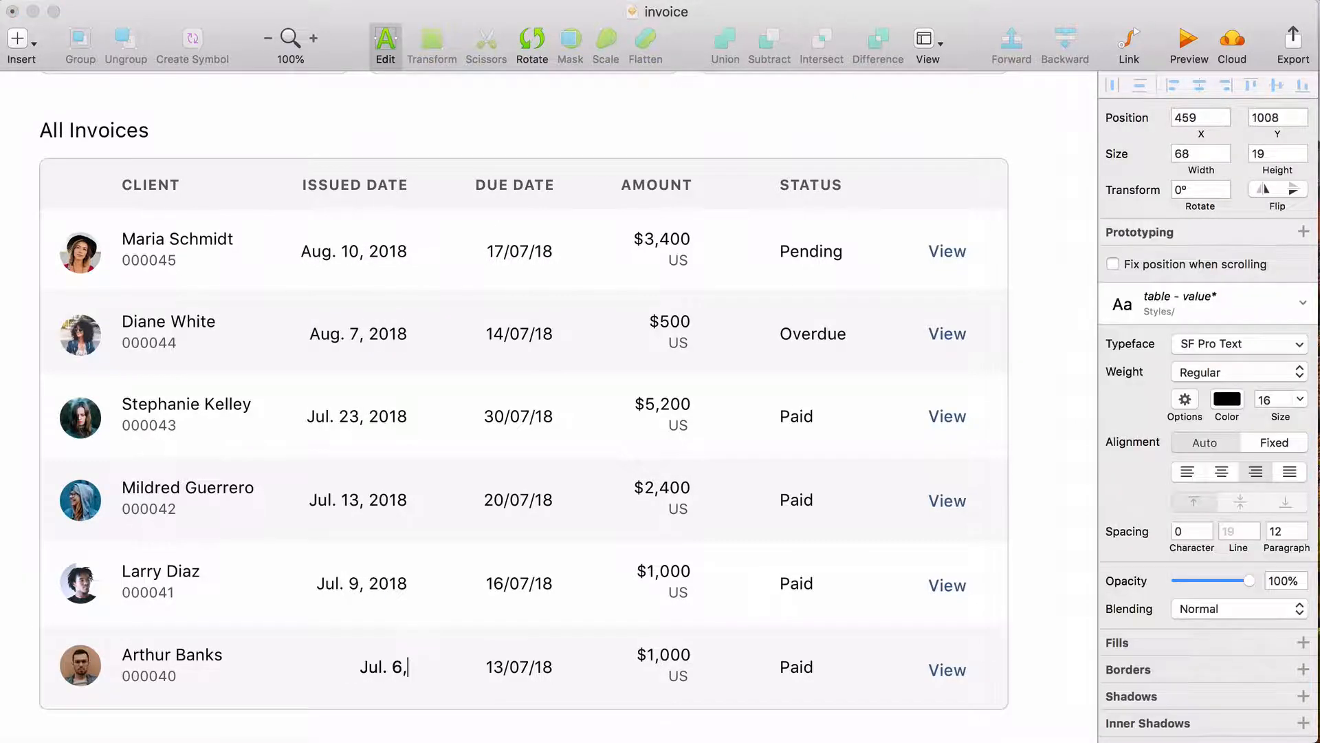
- Replace the first three rows' due dates with "In 2 days", "Yesterday" and "16 days ago"
{"action": "left_click", "coordinate": [457, 710]}
{"action": "double_click", "coordinate": [521, 256]}
{"action": "type", "text": "In 2 days"}
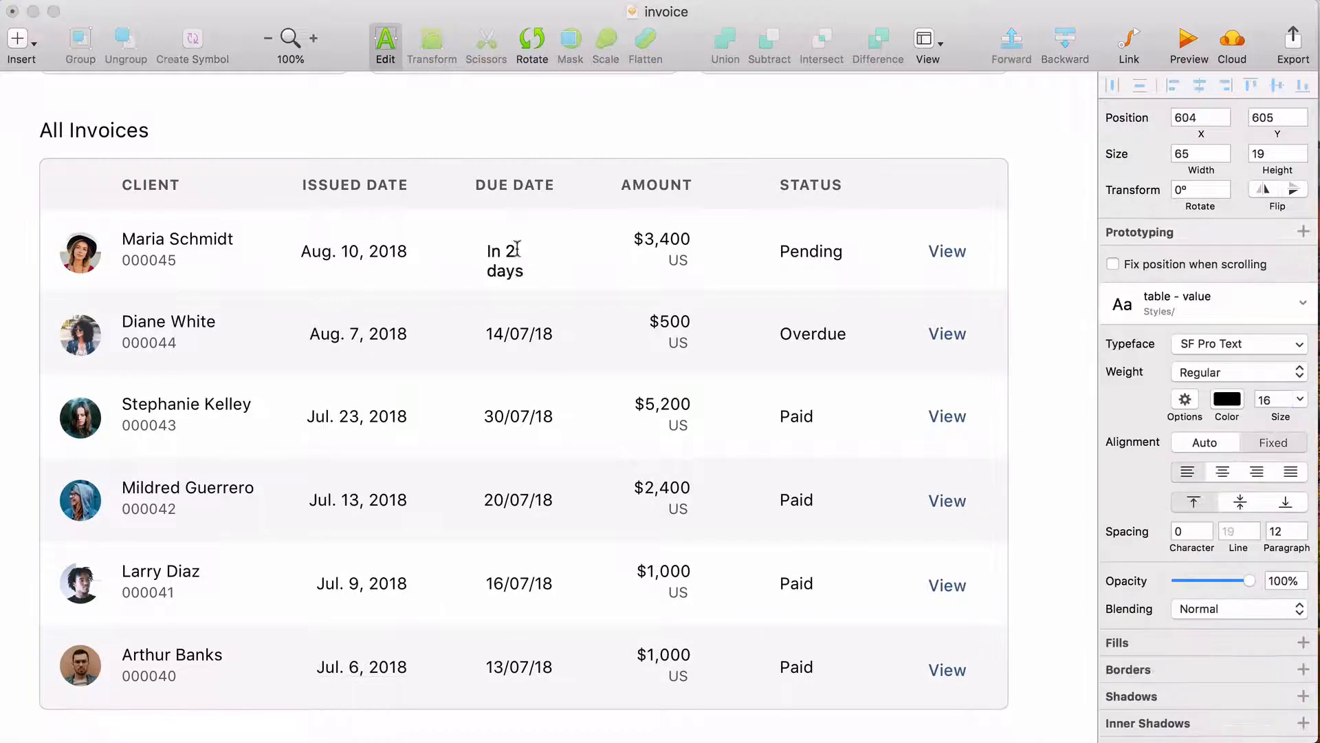
{"action": "key", "text": "Escape"}
{"action": "double_click", "coordinate": [519, 334]}
{"action": "type", "text": "Yesterday"}
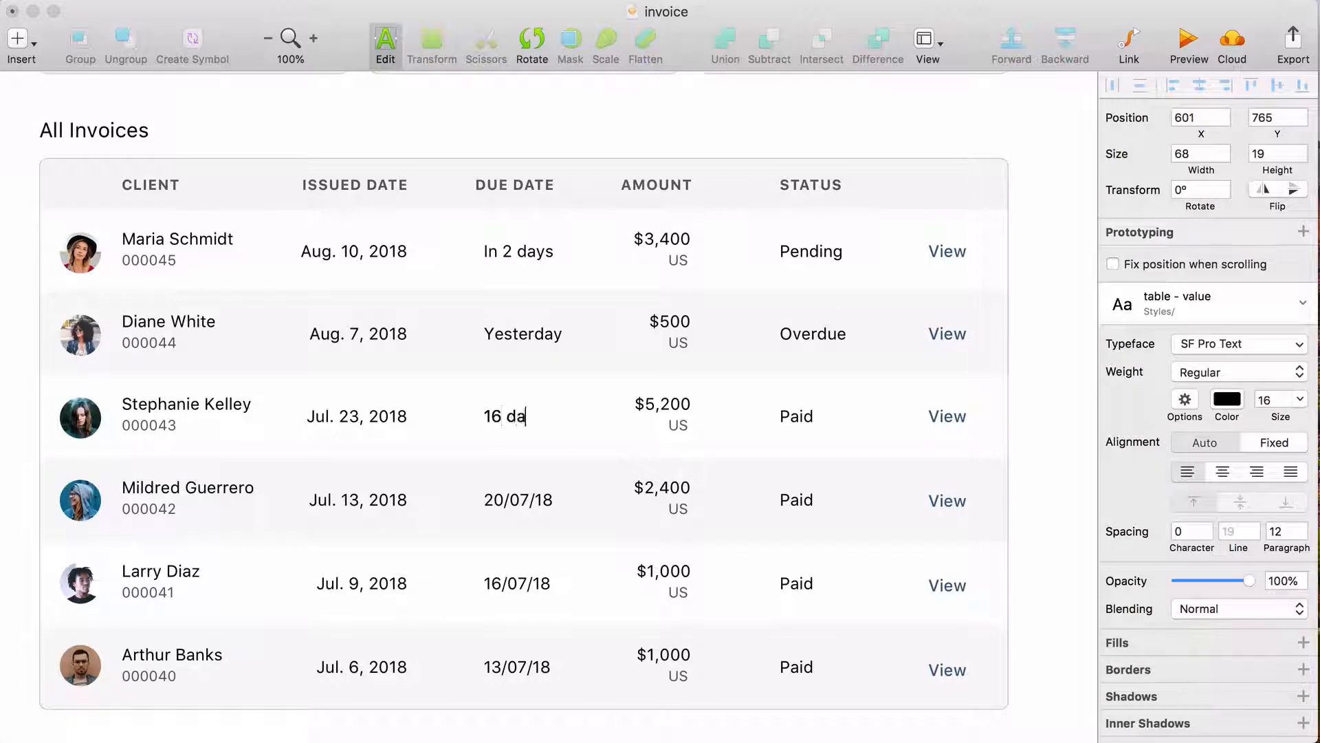
- Replace the due dates in the last three rows with "1 month ago"
{"action": "double_click", "coordinate": [519, 500]}
{"action": "type", "text": "1 month ago"}
{"action": "key", "text": "Escape"}
{"action": "double_click", "coordinate": [517, 583]}
{"action": "type", "text": "1 month ago"}
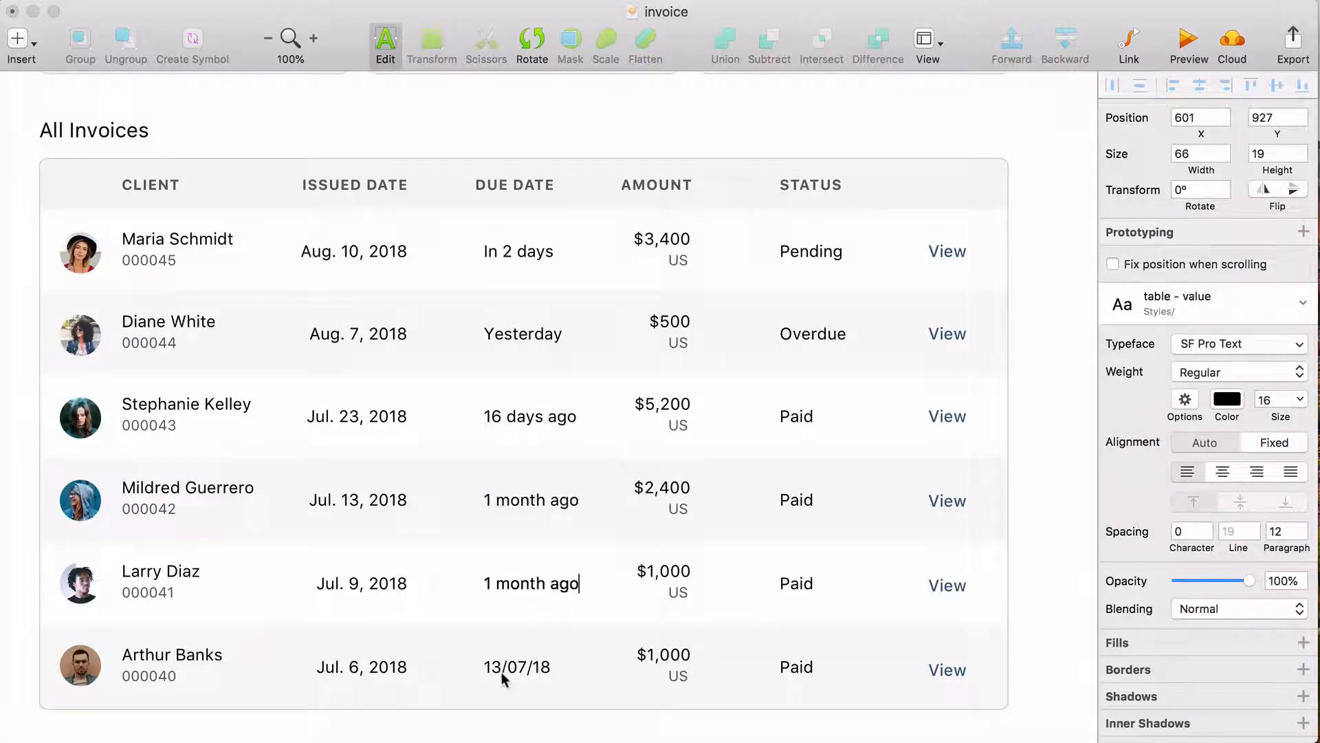
{"action": "double_click", "coordinate": [517, 667]}
{"action": "type", "text": "1 month ago"}
{"action": "key", "text": "Escape"}
{"action": "key", "text": "Escape"}
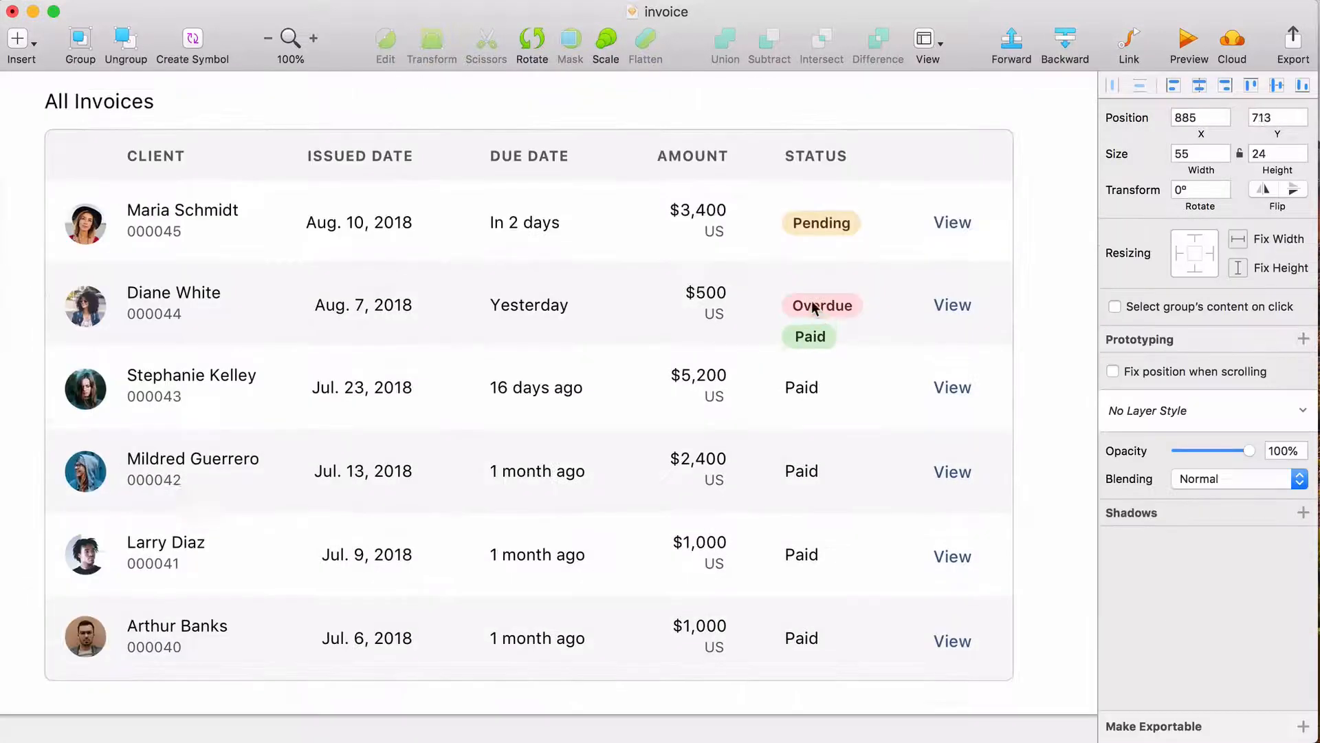
- Place the green Paid badge in the third row's Status cell and duplicate it 80 px lower for the fourth row
{"action": "left_click_drag", "start_coordinate": [810, 334], "coordinate": [814, 302]}
{"action": "key", "text": "super+z"}
{"action": "key", "text": "super+d"}
{"action": "key", "text": "shift+Down"}
{"action": "key", "text": "shift+Down"}
{"action": "key", "text": "shift+Down"}
{"action": "key", "text": "shift+Down"}
{"action": "key", "text": "shift+Down"}
{"action": "key", "text": "shift+Down"}
{"action": "key", "text": "shift+Down"}
{"action": "key", "text": "shift+Down"}
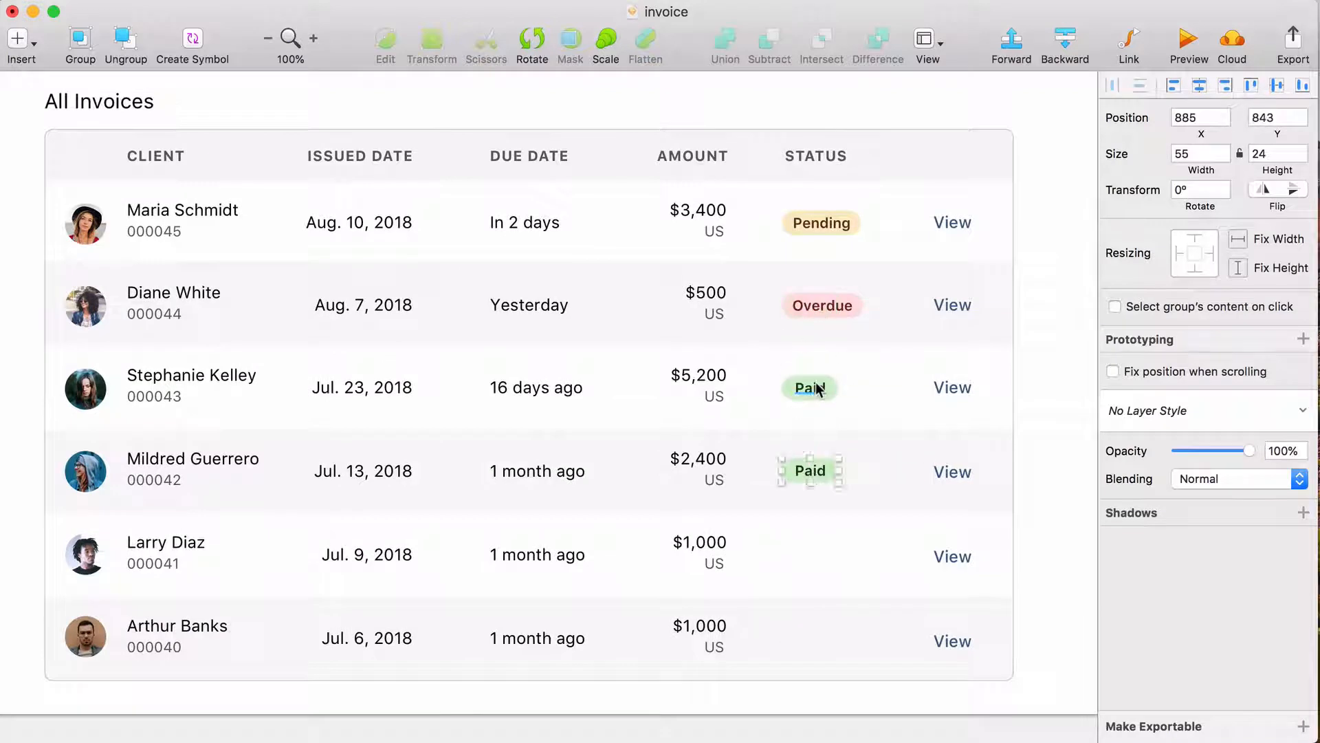
- Duplicate the Paid badge for the fifth and sixth rows, shifting each copy 80 px down
{"action": "key", "text": "super+d"}
{"action": "key", "text": "shift+Down"}
{"action": "key", "text": "shift+Down"}
{"action": "key", "text": "shift+Down"}
{"action": "key", "text": "shift+Down"}
{"action": "key", "text": "shift+Down"}
{"action": "key", "text": "shift+Down"}
{"action": "key", "text": "shift+Down"}
{"action": "key", "text": "shift+Down"}
{"action": "key", "text": "super+d"}
{"action": "key", "text": "shift+Down"}
{"action": "key", "text": "shift+Down"}
{"action": "key", "text": "shift+Down"}
{"action": "key", "text": "shift+Down"}
{"action": "key", "text": "shift+Down"}
{"action": "key", "text": "shift+Down"}
{"action": "key", "text": "shift+Down"}
{"action": "key", "text": "shift+Down"}
{"action": "scroll", "coordinate": [818, 387], "scroll_direction": "down", "scroll_amount": 1}
{"action": "key", "text": "Escape"}
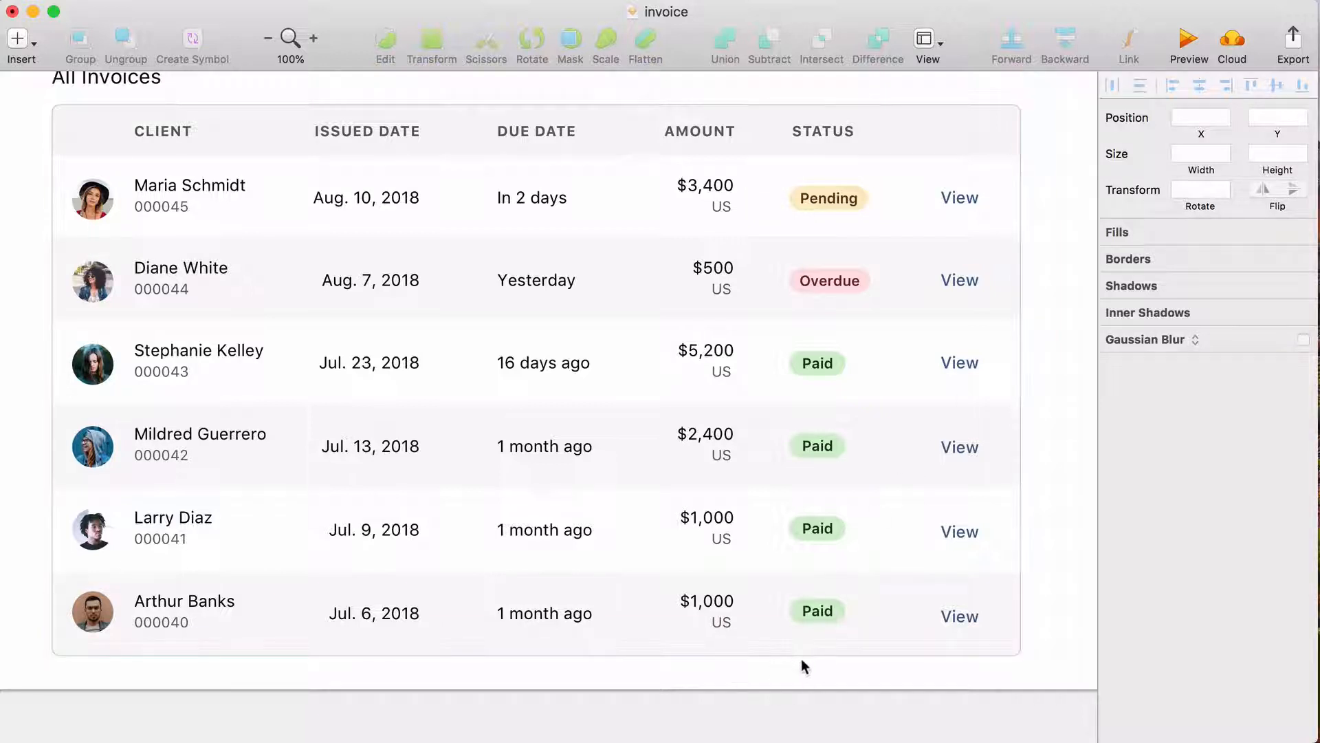
- Select the badges in the table's Status column together, without the table background
{"action": "left_click_drag", "start_coordinate": [802, 664], "coordinate": [864, 133]}
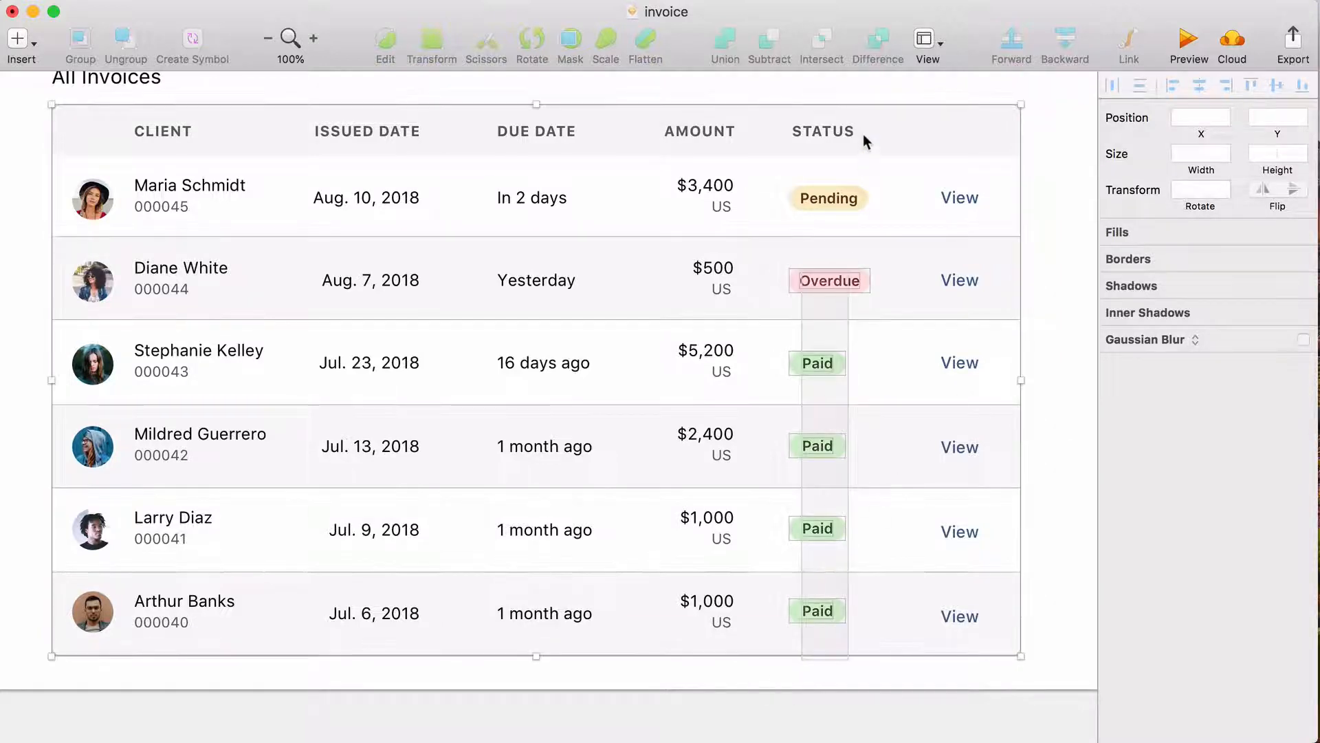
{"action": "right_click", "coordinate": [885, 666]}
{"action": "key", "text": "Escape"}
{"action": "left_click", "coordinate": [802, 655]}
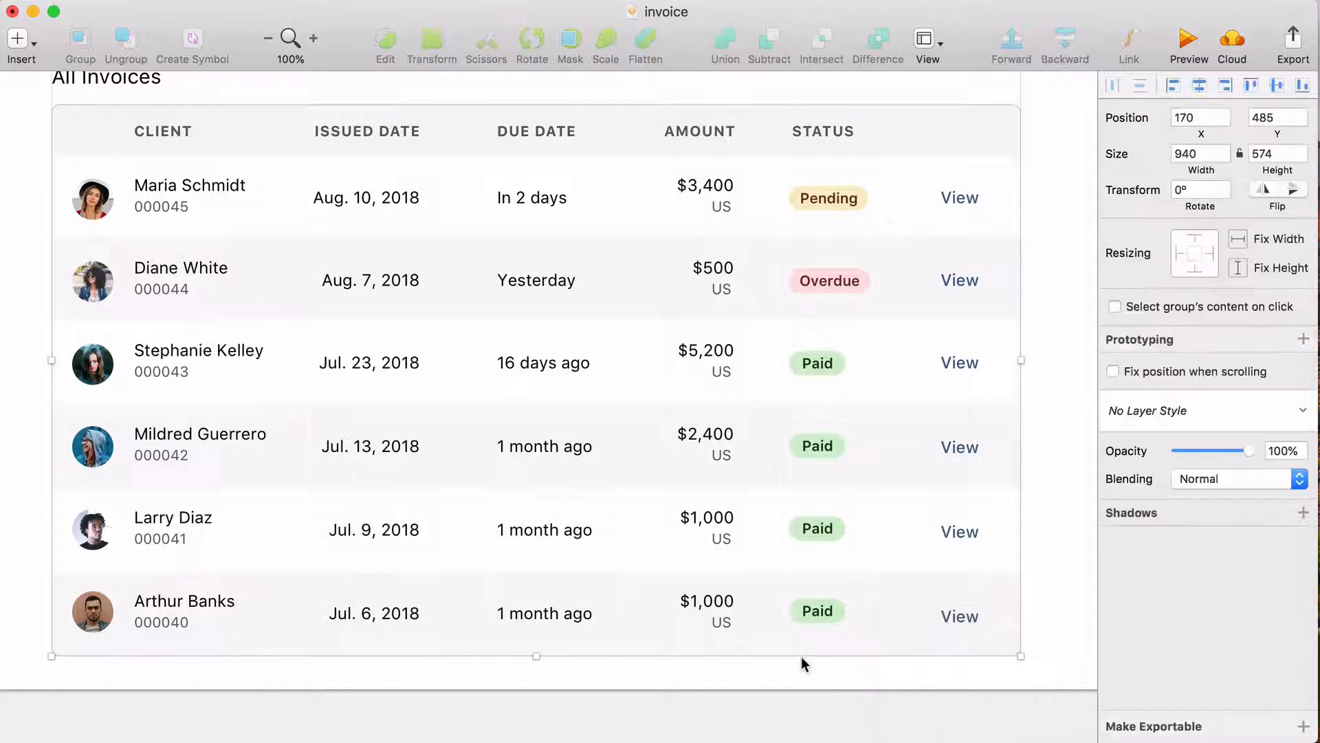
{"action": "left_click", "coordinate": [799, 678]}
{"action": "right_click", "coordinate": [799, 680]}
{"action": "left_click", "coordinate": [803, 310]}
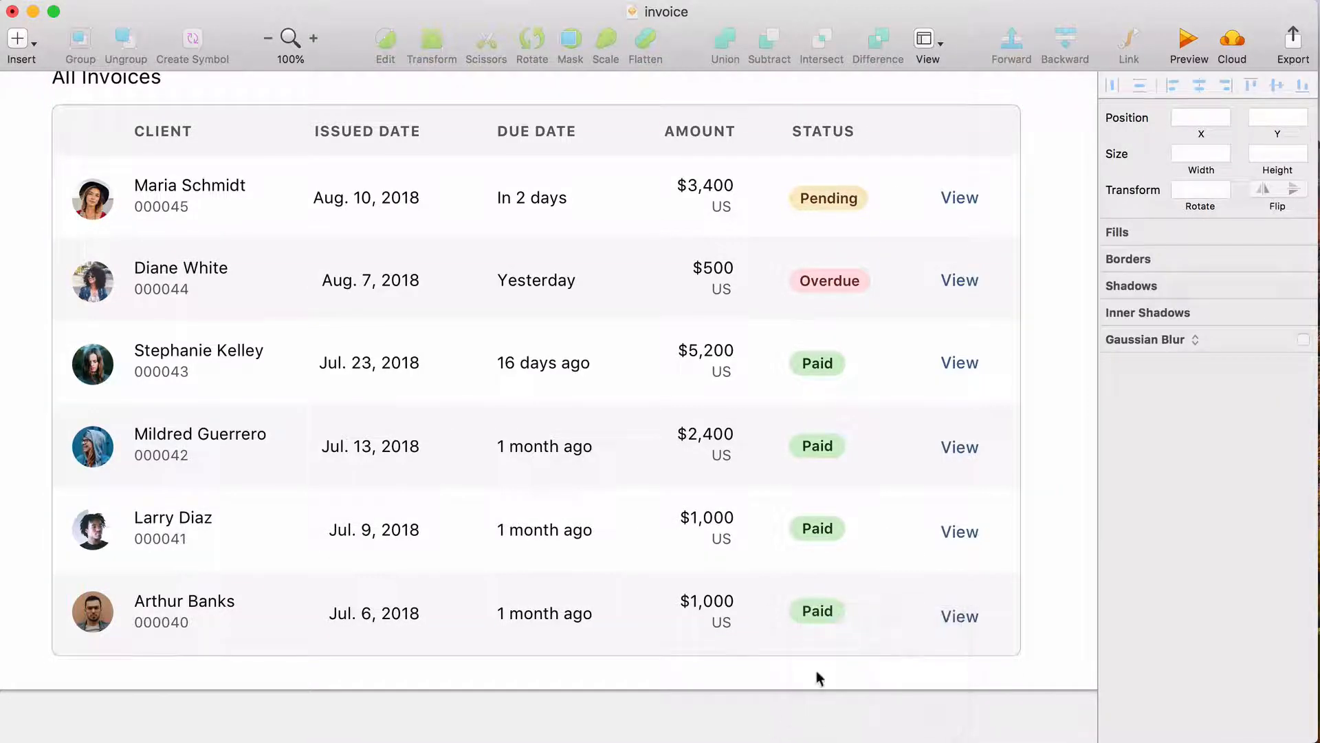
{"action": "left_click_drag", "start_coordinate": [797, 677], "coordinate": [853, 134]}
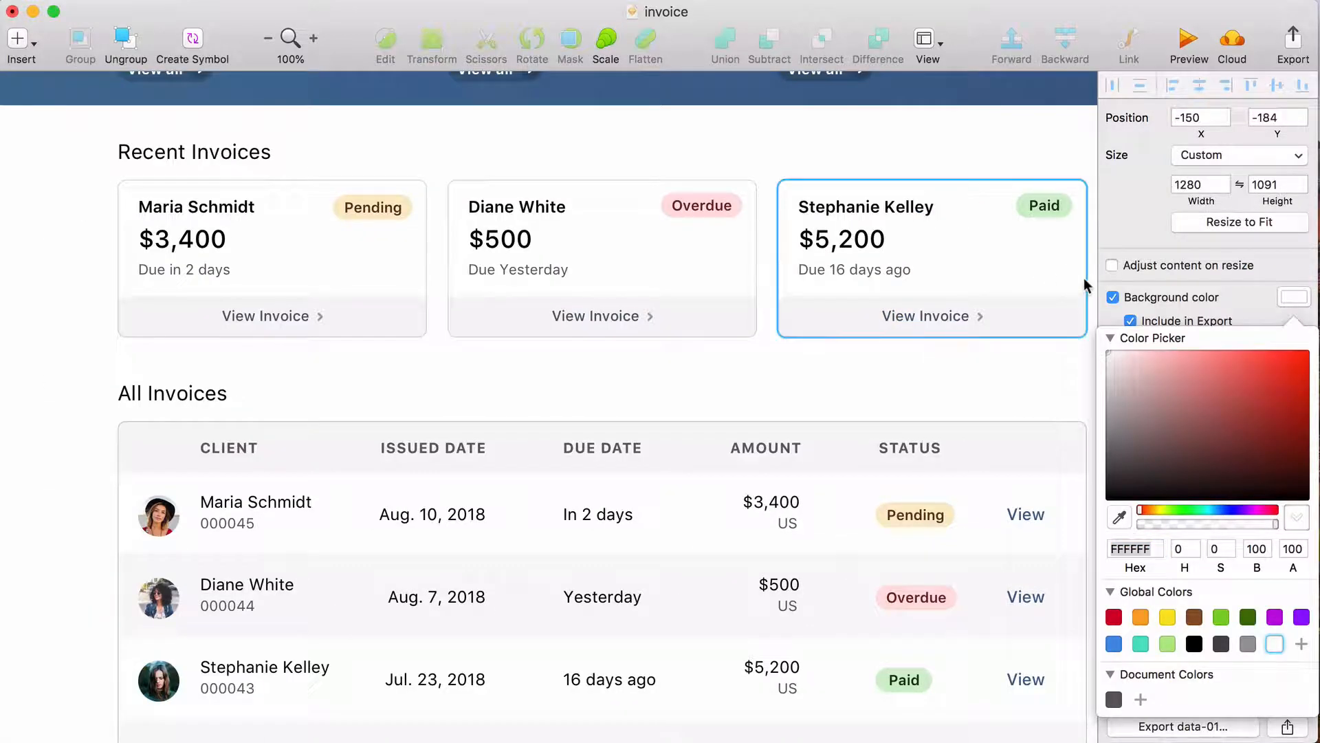
- Turn on the white fill for the three Recent Invoices card backgrounds
{"action": "left_click", "coordinate": [1079, 277]}
{"action": "left_click", "coordinate": [756, 266], "text": "shift"}
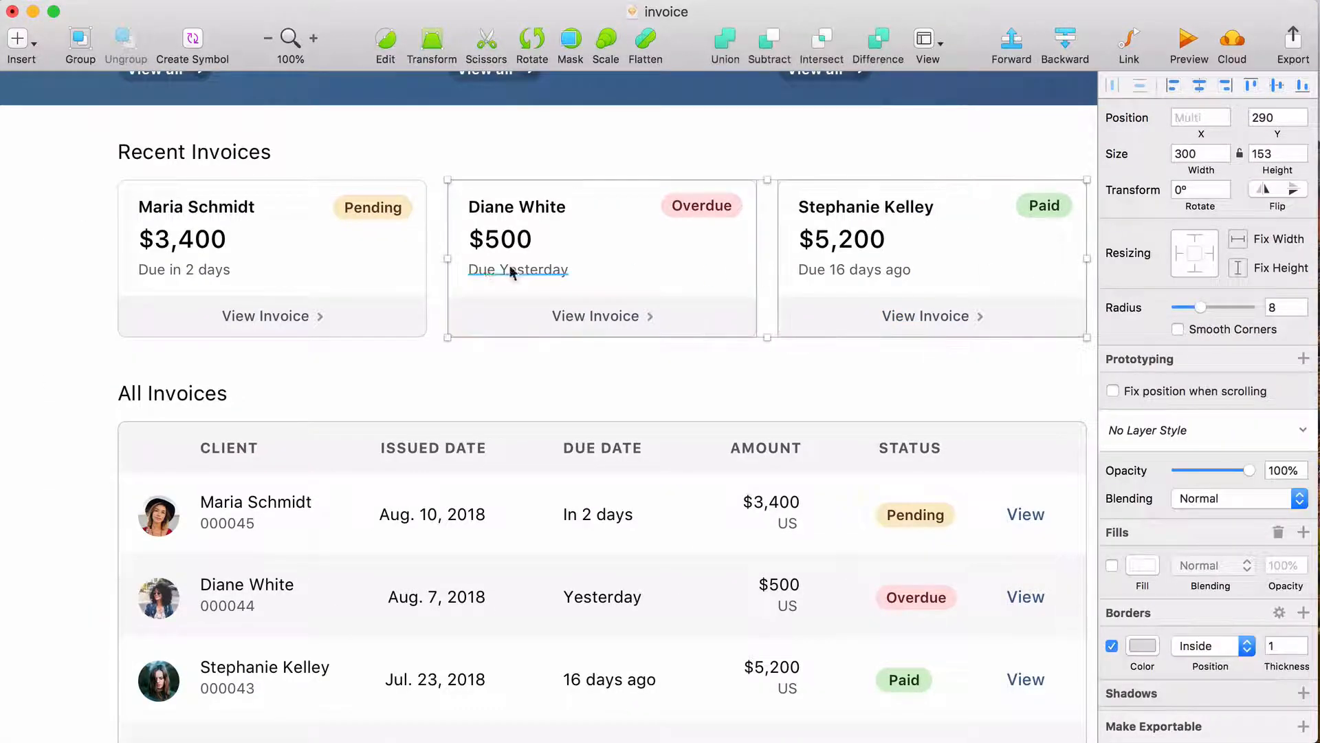
{"action": "left_click", "coordinate": [421, 267], "text": "shift"}
{"action": "left_click", "coordinate": [1112, 565]}
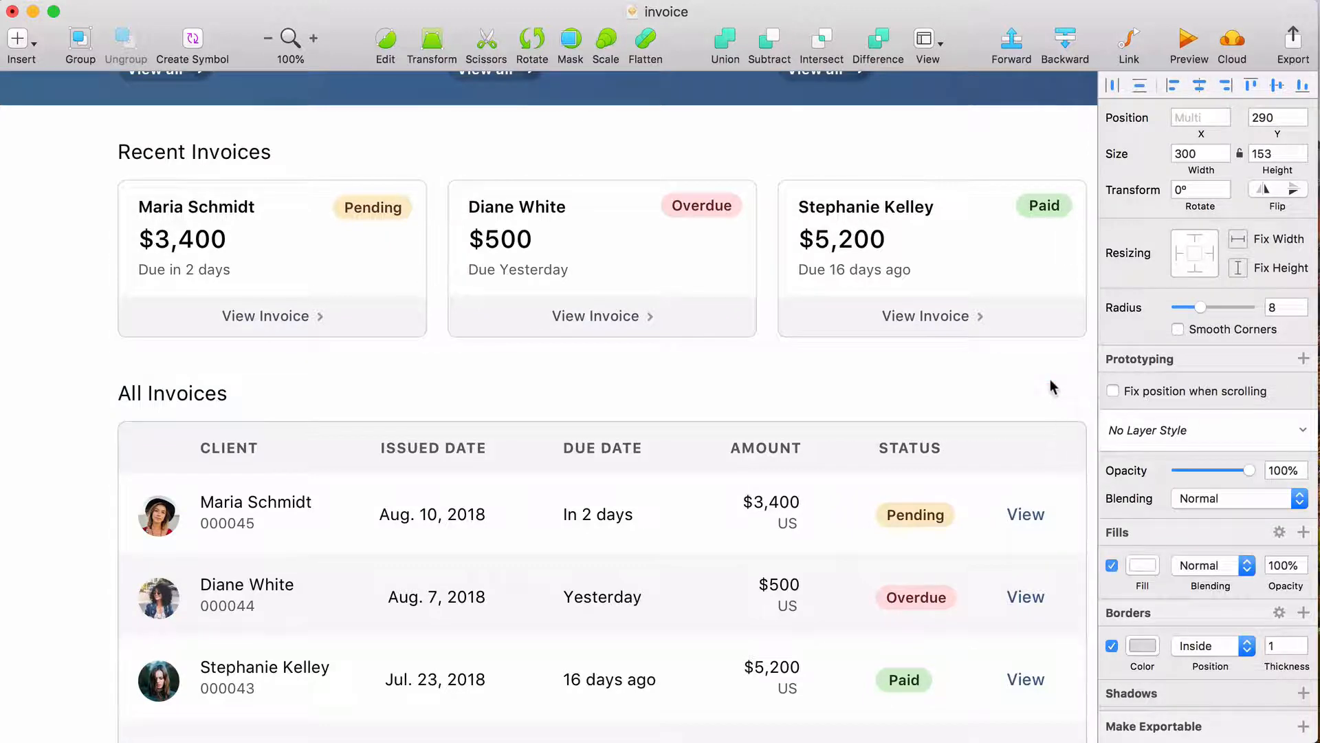
- Set the artboard's background color to light grey F2F2F2
{"action": "scroll", "coordinate": [671, 286], "scroll_direction": "up", "scroll_amount": 5}
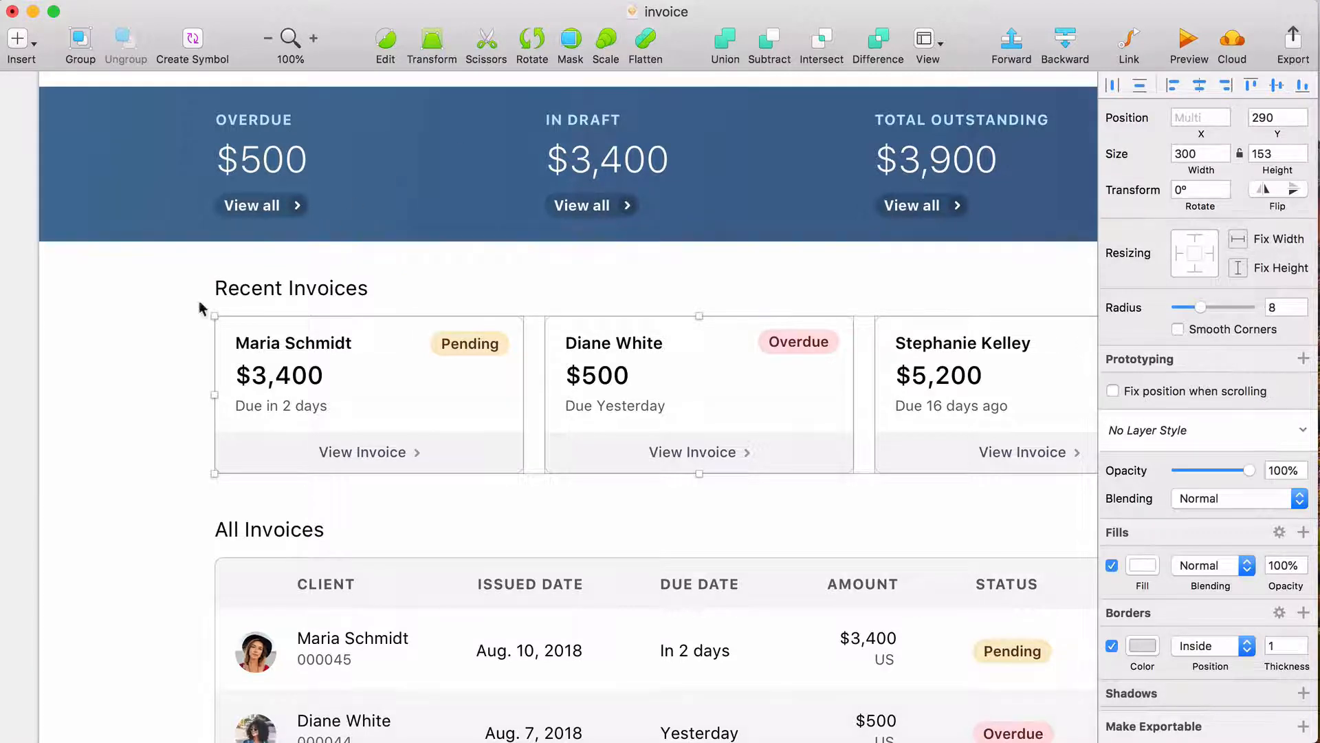
{"action": "scroll", "coordinate": [200, 305], "scroll_direction": "up", "scroll_amount": 1}
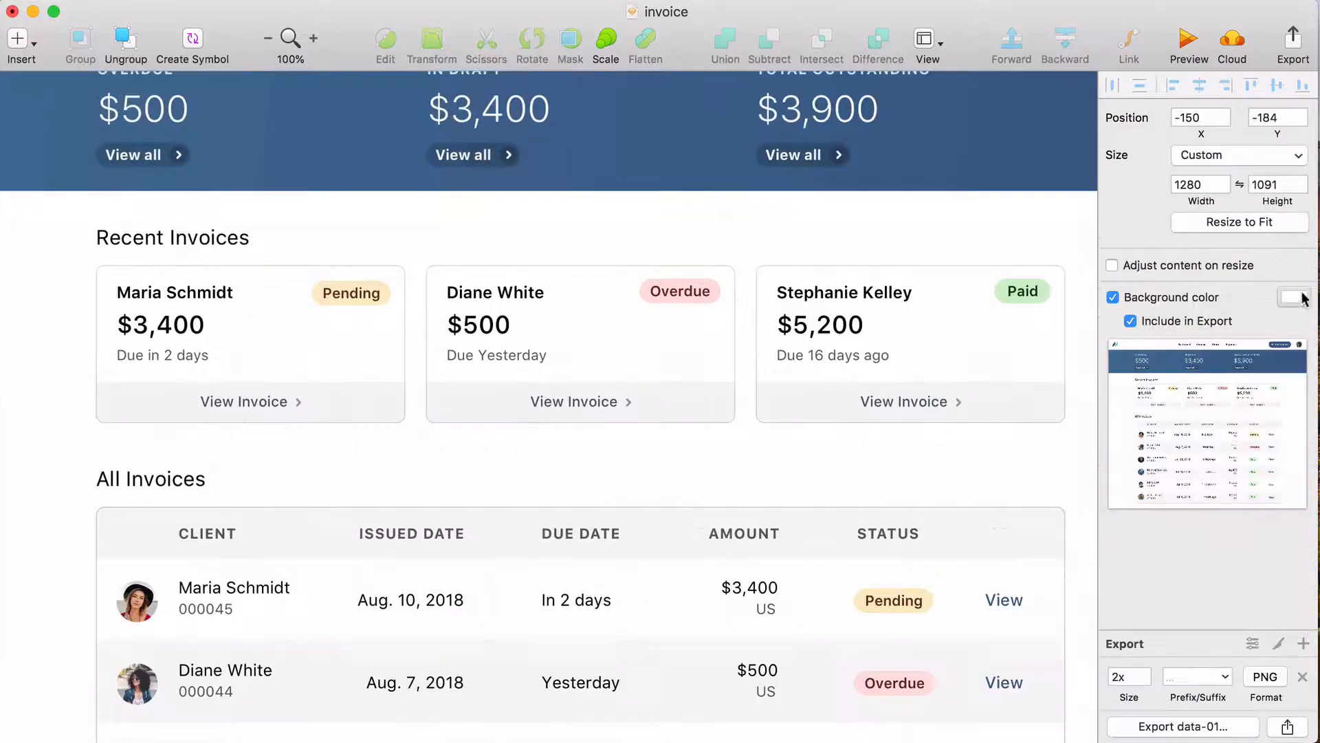
{"action": "left_click", "coordinate": [1301, 297]}
{"action": "left_click", "coordinate": [1120, 517]}
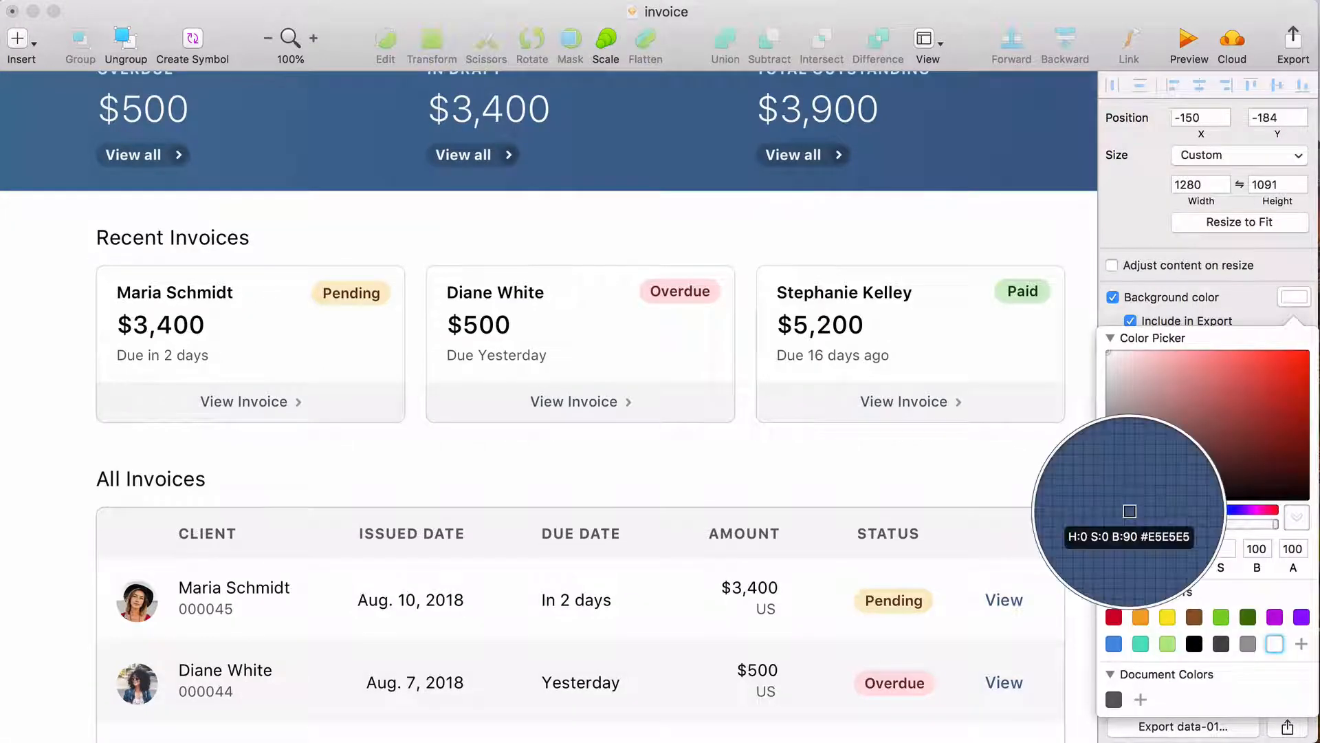
{"action": "left_click", "coordinate": [1011, 533]}
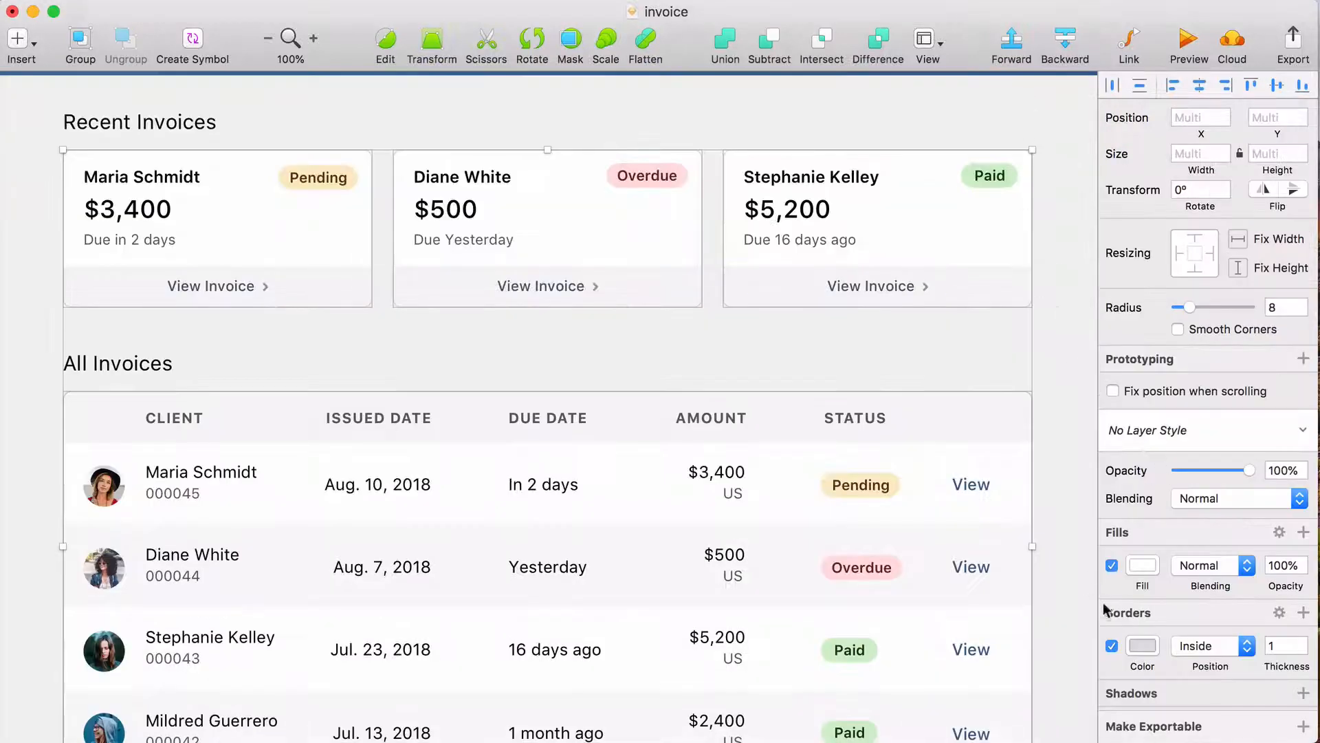
- Turn off the borders on the invoice card and table backgrounds and add a drop shadow to them
{"action": "left_click", "coordinate": [1112, 646]}
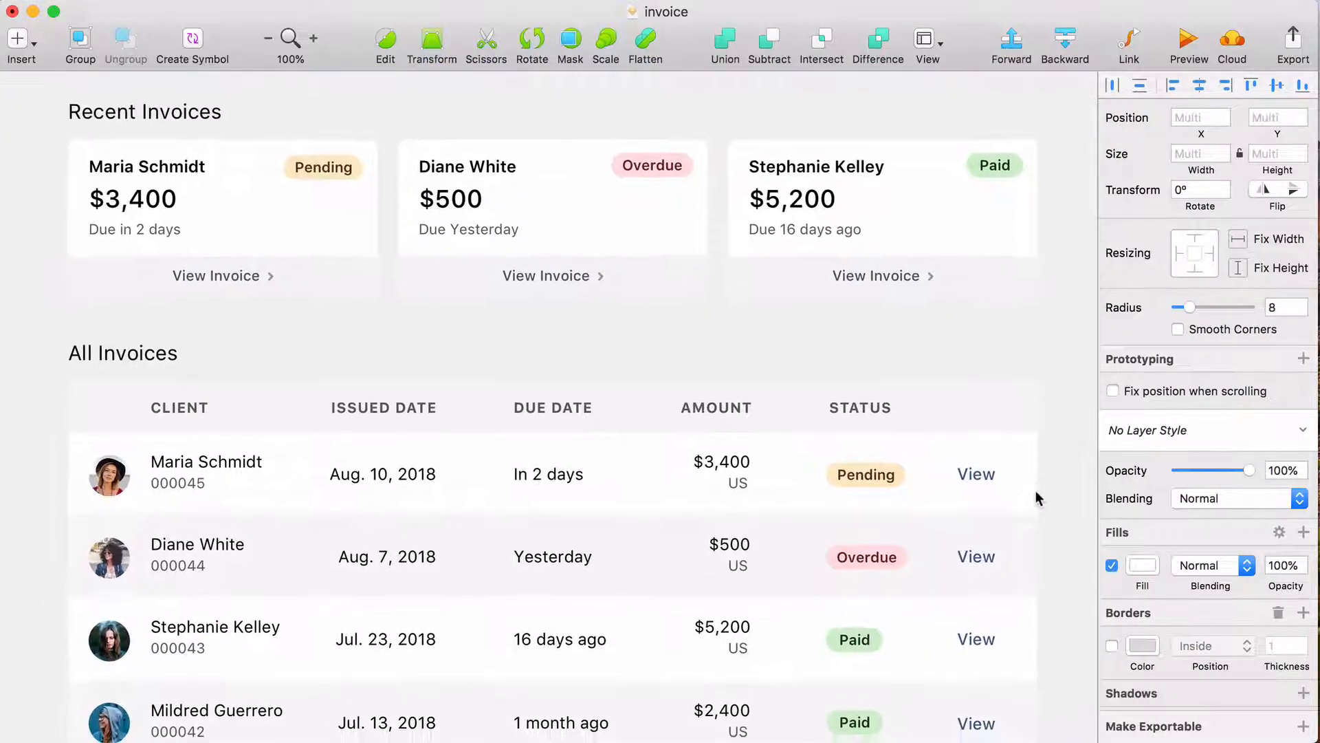
{"action": "scroll", "coordinate": [1171, 619], "scroll_direction": "down", "scroll_amount": 3}
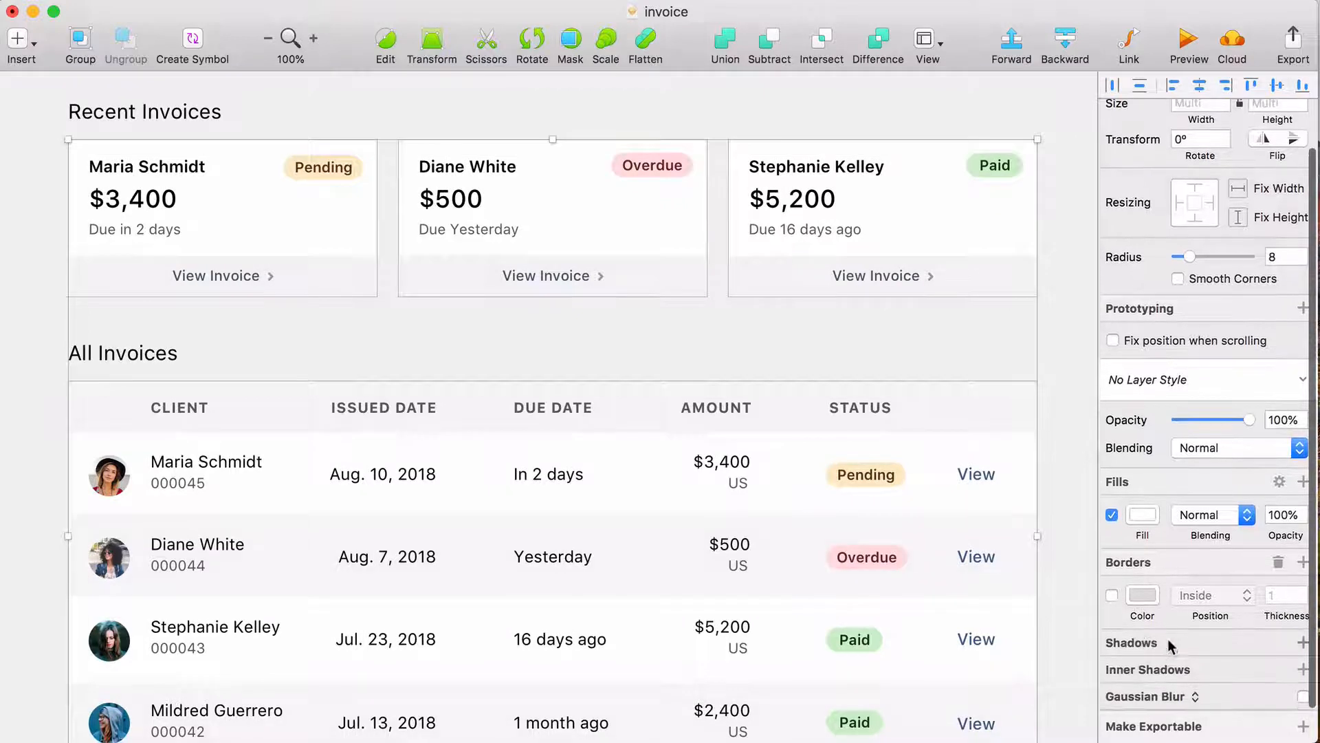
{"action": "left_click", "coordinate": [1210, 644]}
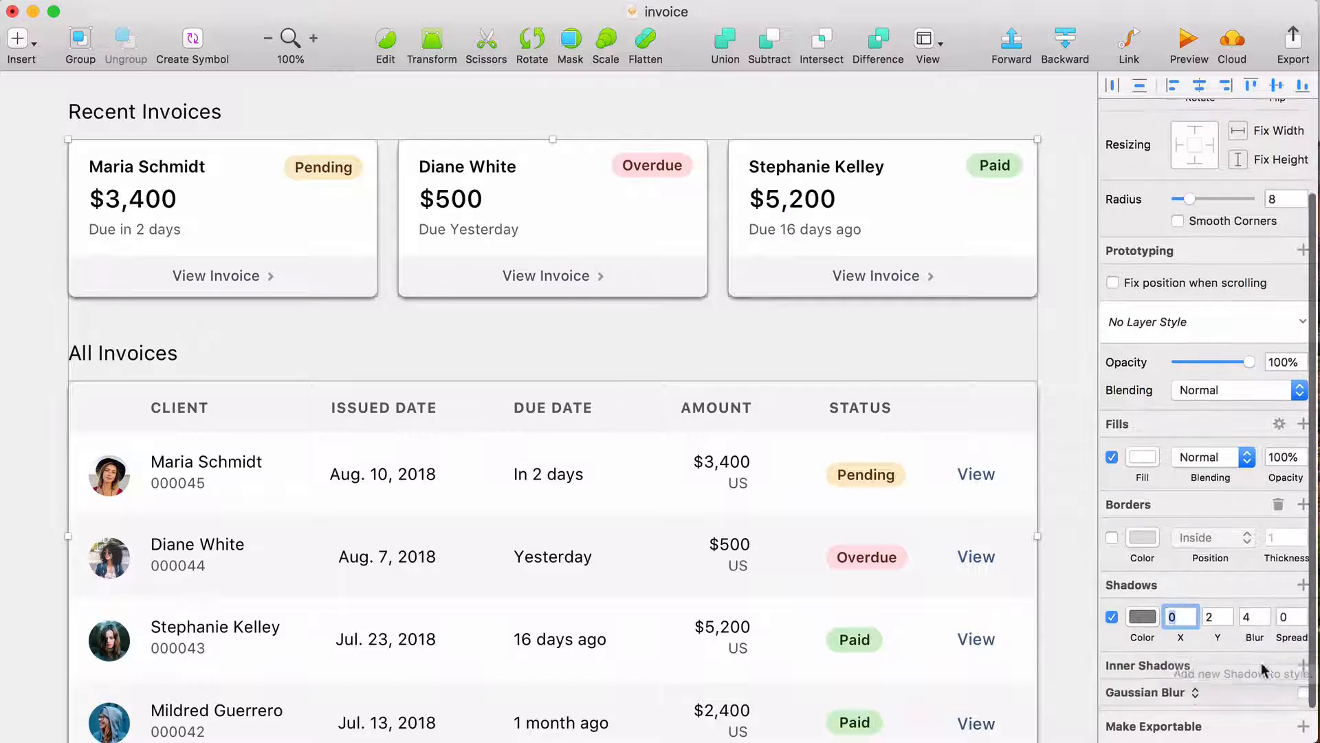
- Set the card and table shadows to Y 4 and blur 6, and lower the opacity of the shadow color
{"action": "scroll", "coordinate": [1267, 622], "scroll_direction": "down", "scroll_amount": 3}
{"action": "left_click", "coordinate": [1266, 618]}
{"action": "left_click", "coordinate": [1266, 618]}
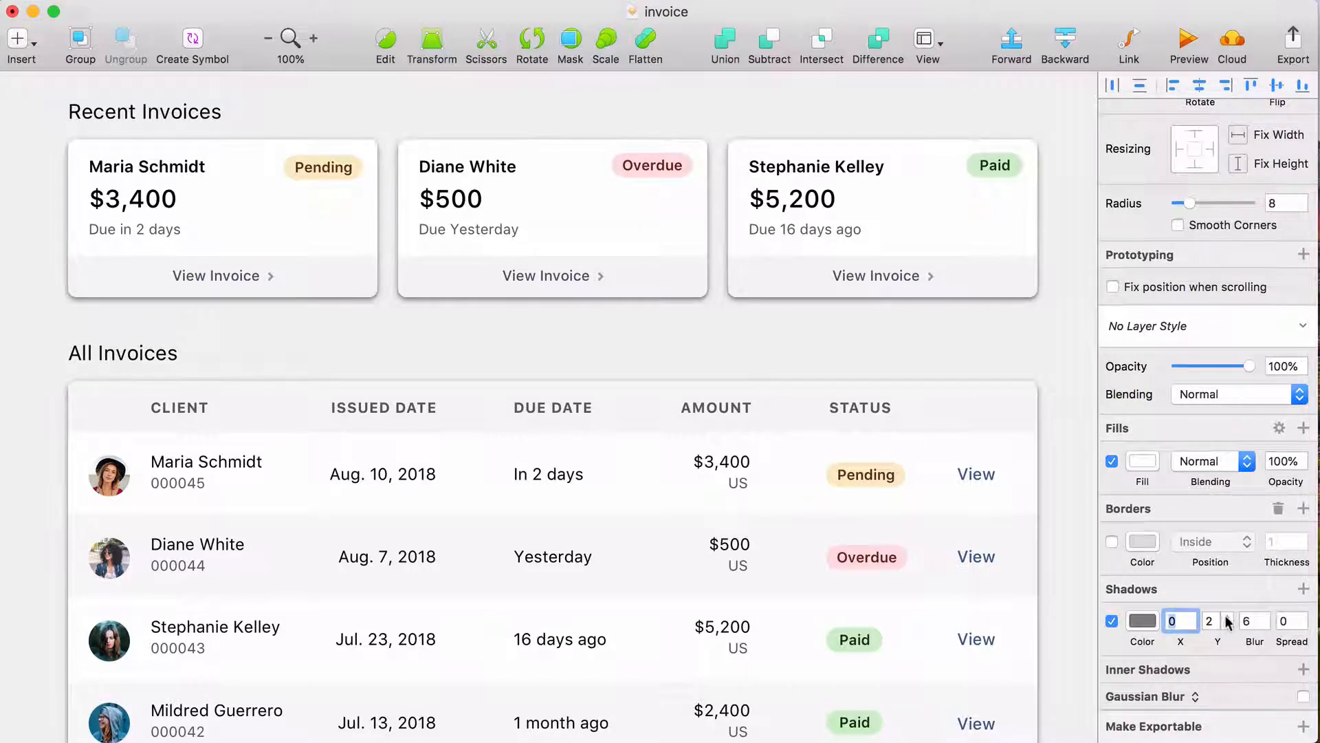
{"action": "left_click", "coordinate": [1227, 619]}
{"action": "left_click", "coordinate": [1228, 618]}
{"action": "left_click", "coordinate": [1142, 621]}
{"action": "left_click_drag", "start_coordinate": [1208, 691], "coordinate": [1157, 691]}
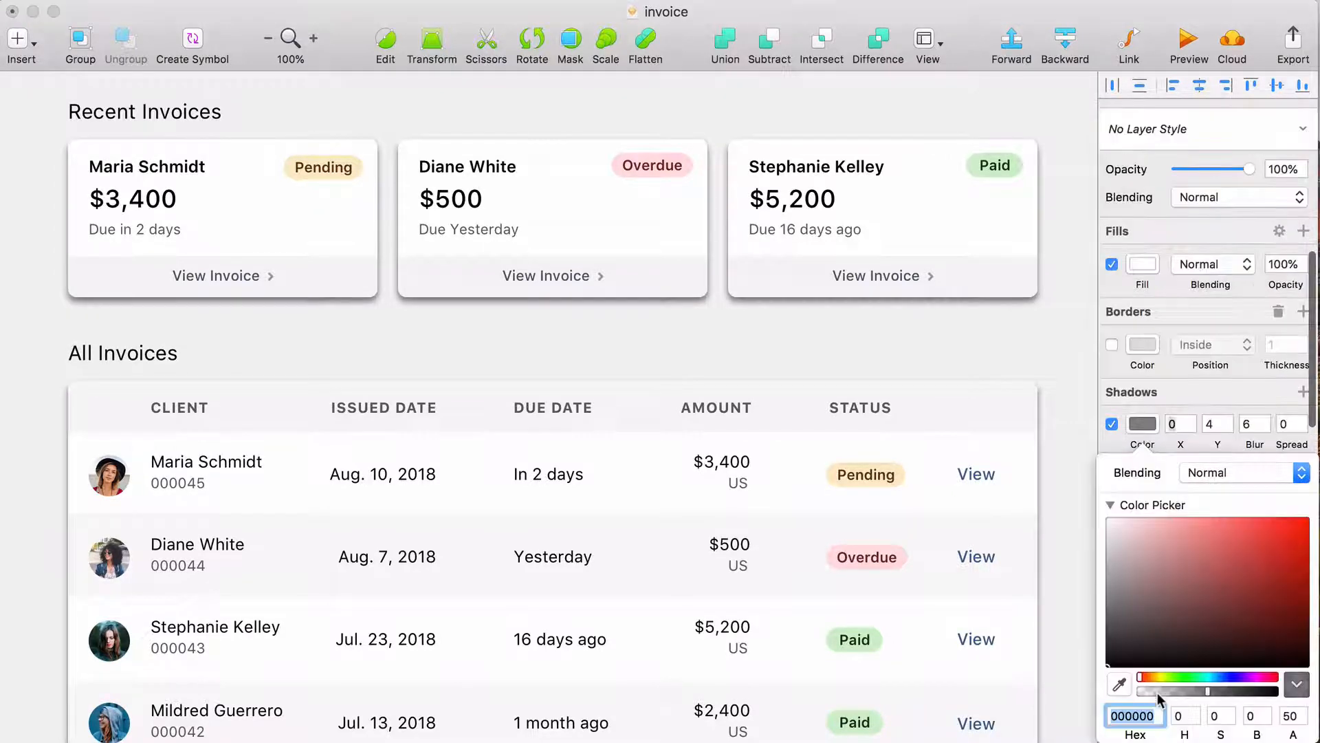
{"action": "left_click", "coordinate": [802, 374]}
- Review the header, summary band, shadowed cards and table against the grey artboard background
{"action": "scroll", "coordinate": [802, 367], "scroll_direction": "up", "scroll_amount": 2}
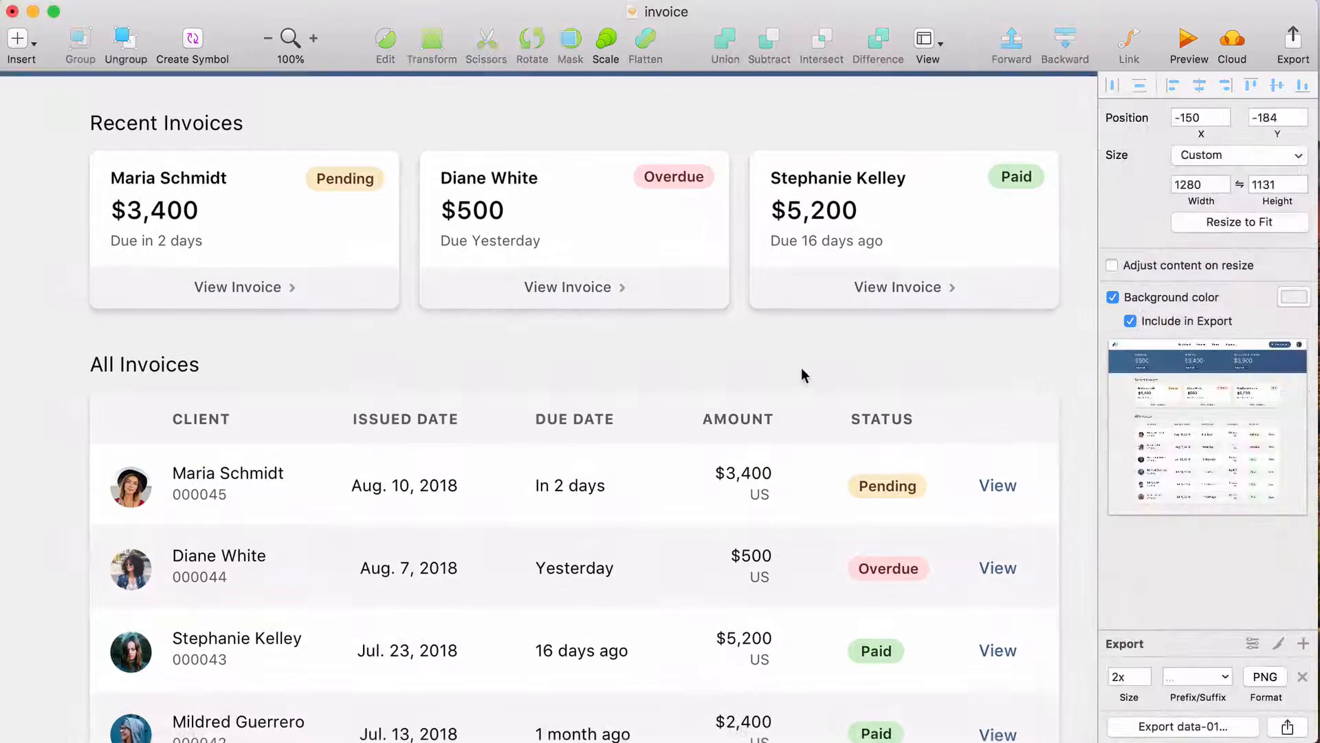
{"action": "scroll", "coordinate": [802, 369], "scroll_direction": "up", "scroll_amount": 5}
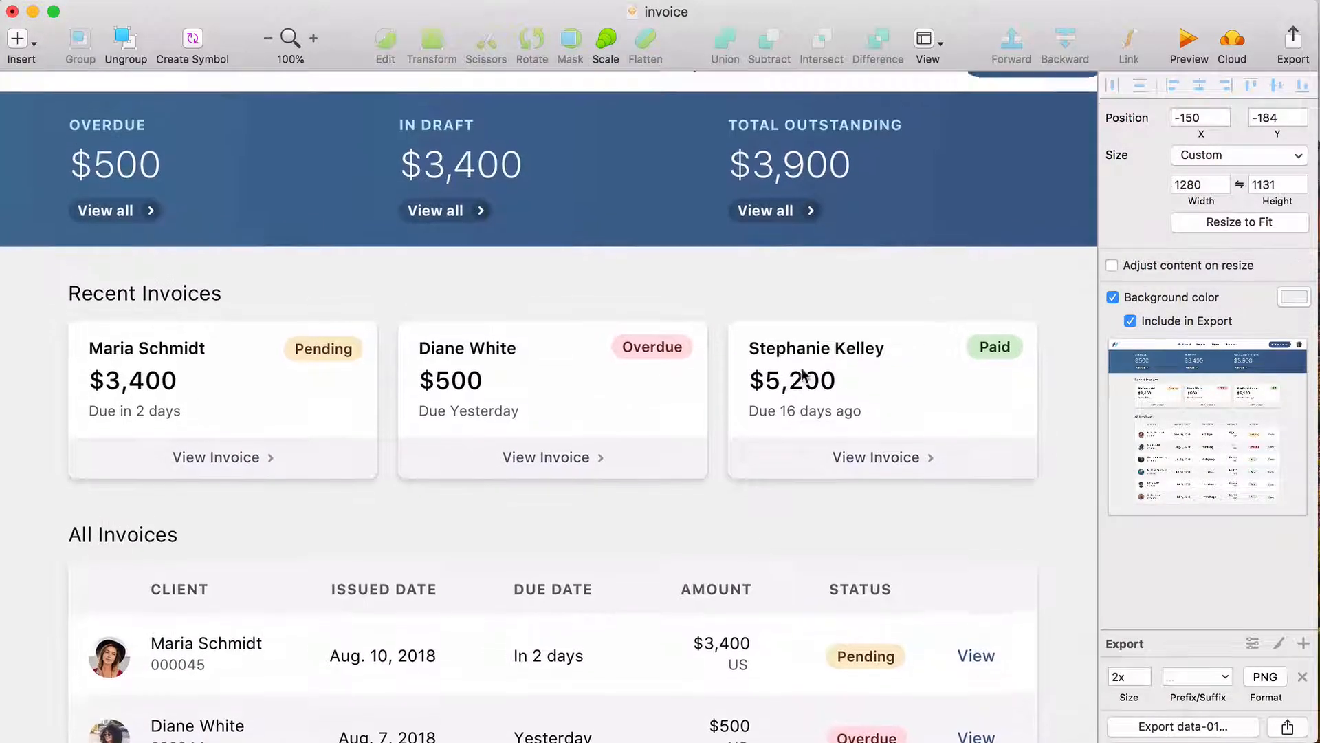
{"action": "scroll", "coordinate": [1015, 341], "scroll_direction": "up", "scroll_amount": 1}
{"action": "scroll", "coordinate": [1015, 341], "scroll_direction": "left", "scroll_amount": 1}
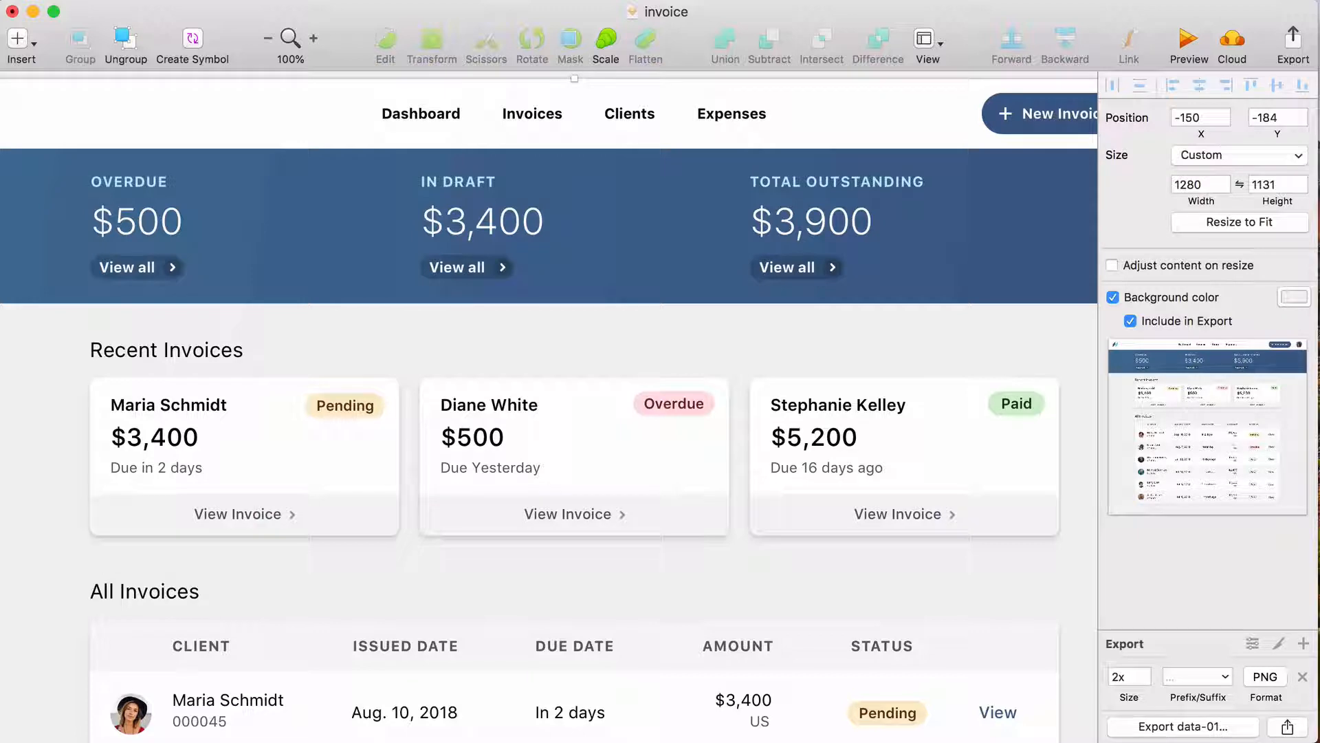
{"action": "scroll", "coordinate": [913, 353], "scroll_direction": "down", "scroll_amount": 5}
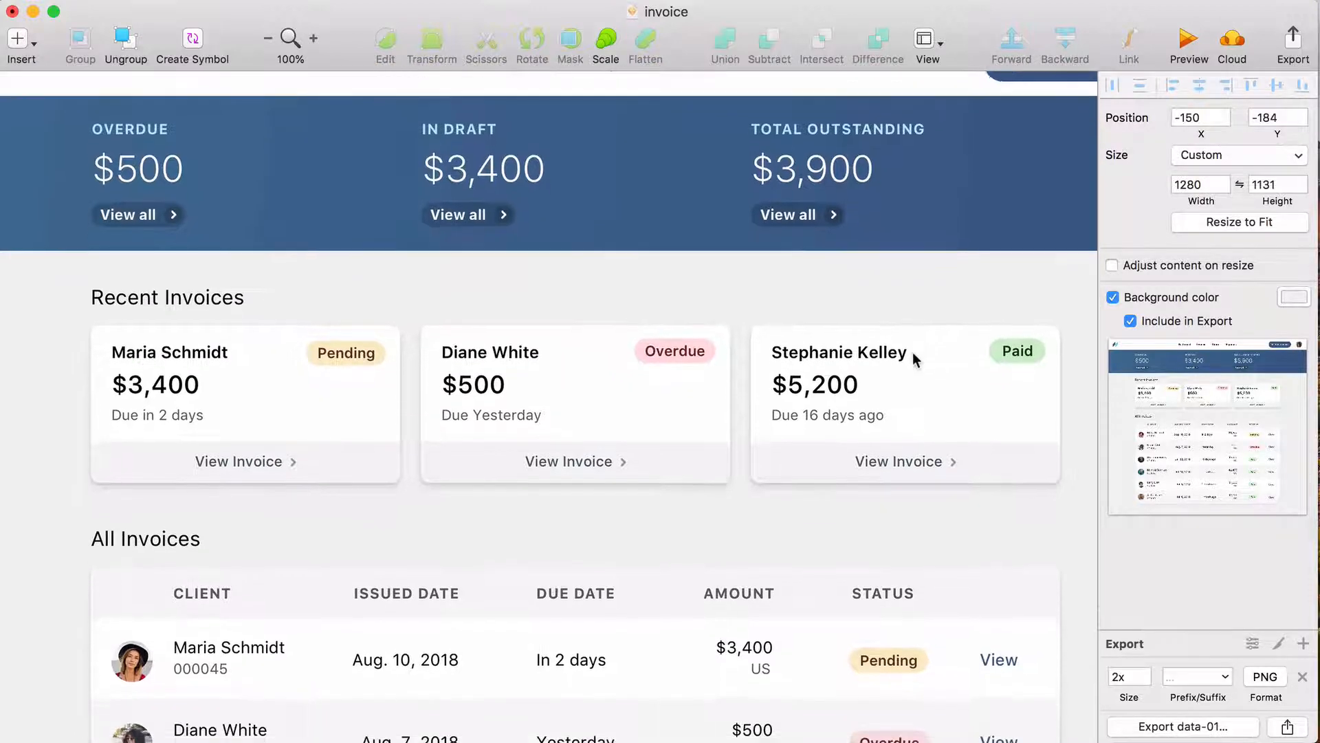
{"action": "scroll", "coordinate": [913, 352], "scroll_direction": "up", "scroll_amount": 5}
{"action": "scroll", "coordinate": [913, 353], "scroll_direction": "left", "scroll_amount": 3}
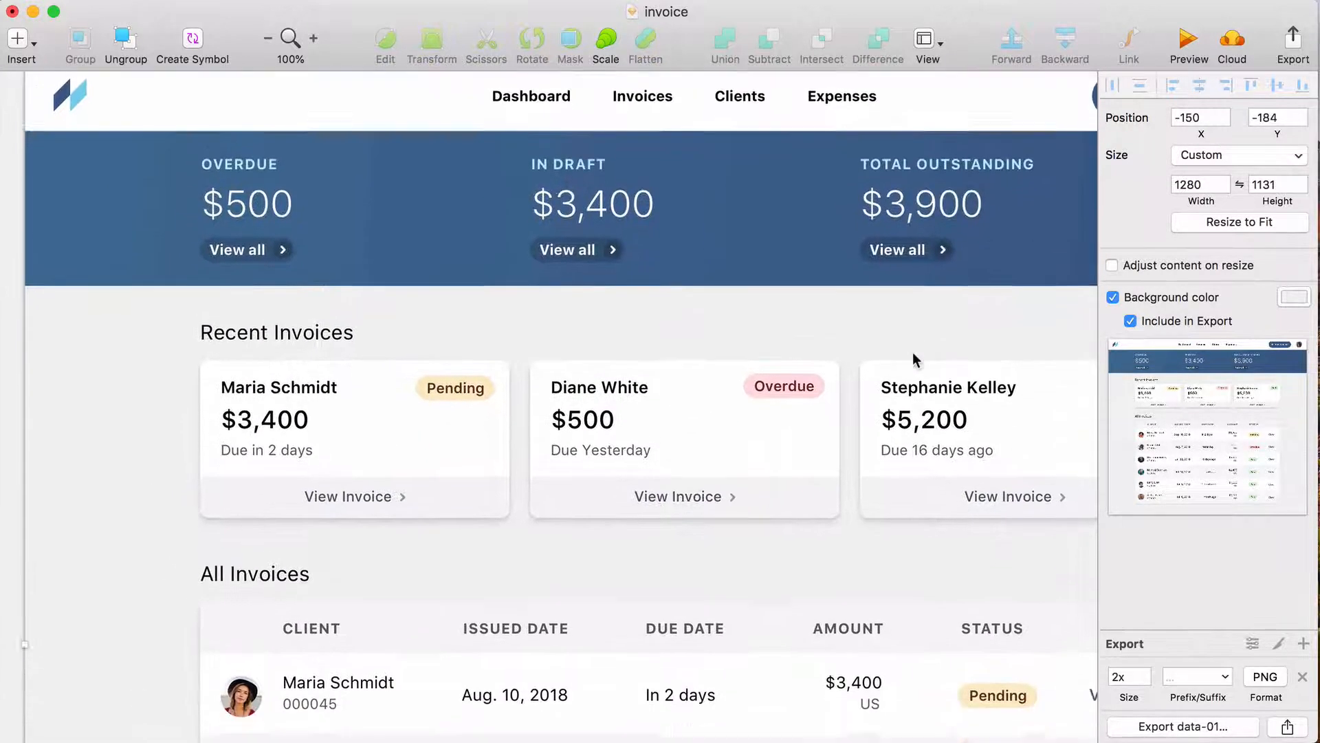
{"action": "scroll", "coordinate": [653, 292], "scroll_direction": "down", "scroll_amount": 1}
{"action": "scroll", "coordinate": [654, 292], "scroll_direction": "right", "scroll_amount": 1}
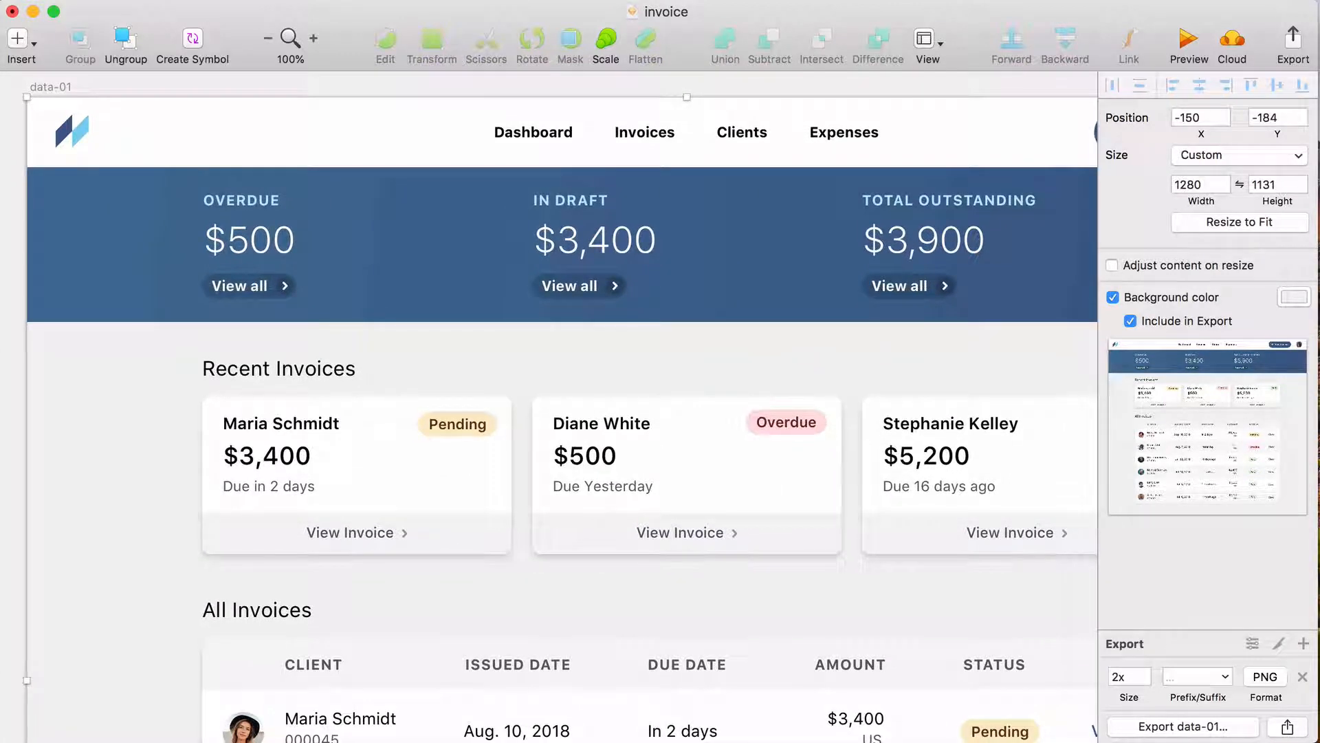
- Change the artboard's background color to the pale blue-grey EDF2F7
{"action": "left_click", "coordinate": [1293, 297]}
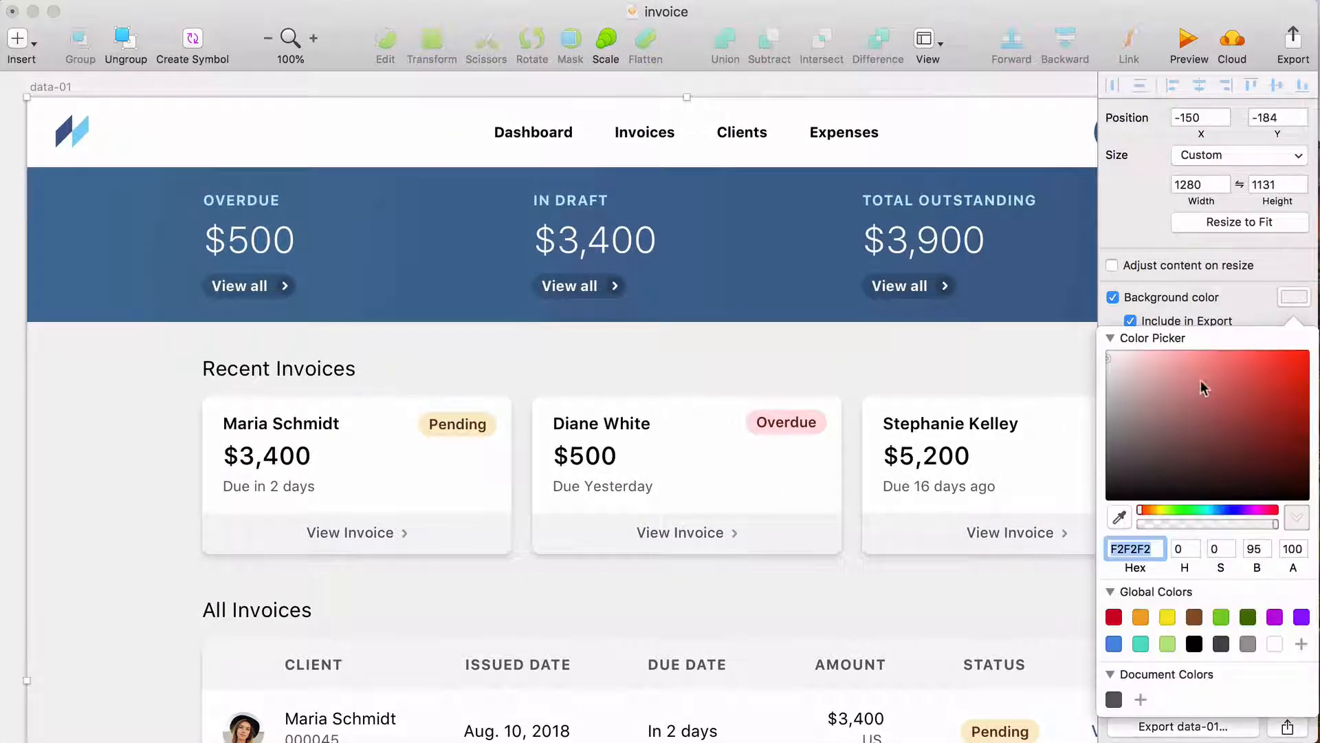
{"action": "left_click", "coordinate": [1119, 517]}
{"action": "type", "text": "EDF2F7"}
{"action": "key", "text": "Return"}
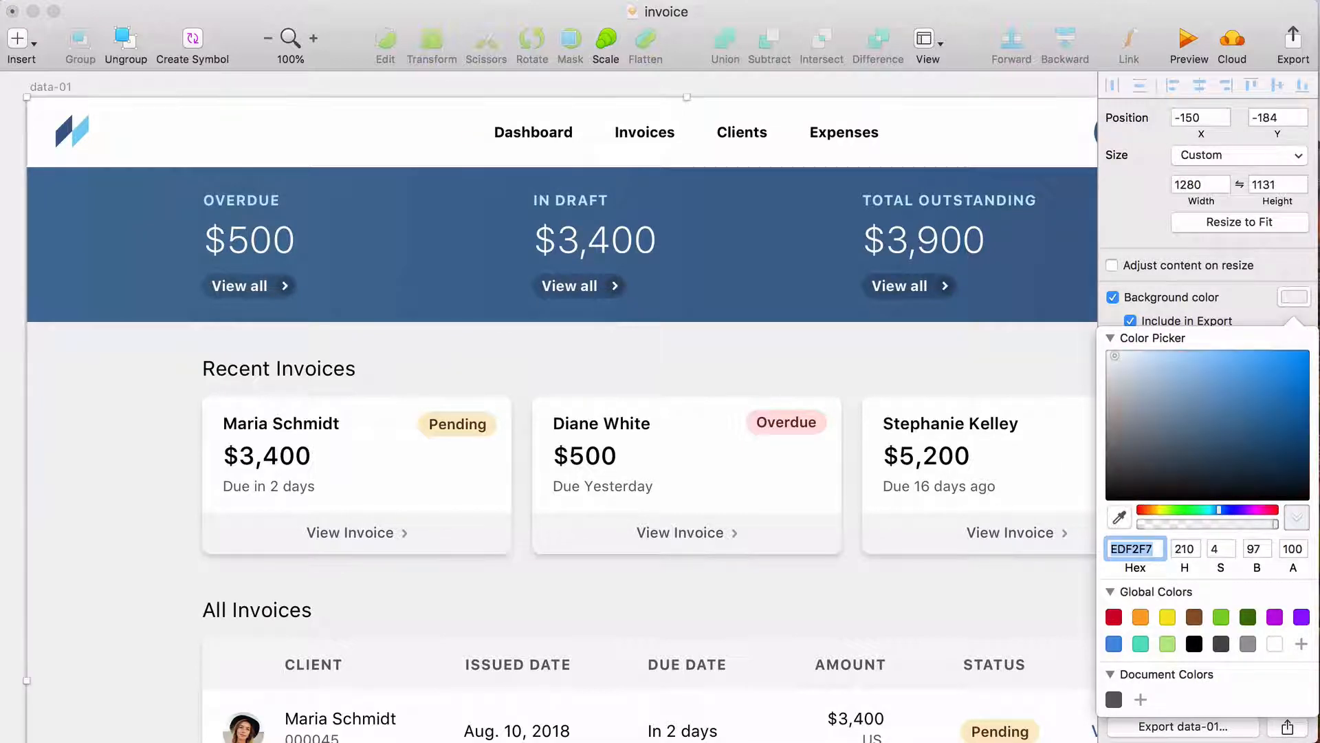
{"action": "key", "text": "super+Tab"}
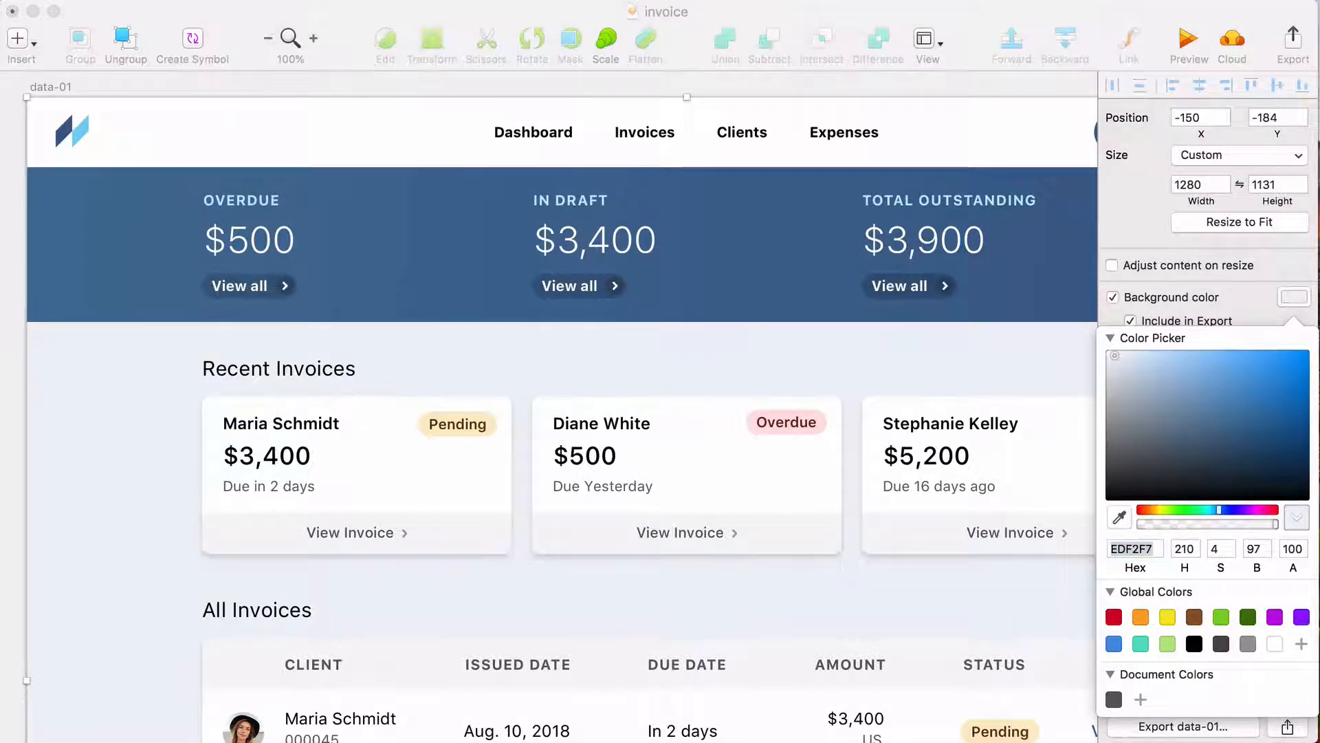
- Set the fill of the three card footers, the table header and the striped table rows to F4F7FA
{"action": "scroll", "coordinate": [500, 285], "scroll_direction": "down", "scroll_amount": 8}
{"action": "left_click", "coordinate": [491, 265], "text": "super"}
{"action": "left_click", "coordinate": [583, 261], "text": "shift+super"}
{"action": "left_click", "coordinate": [887, 264], "text": "shift+super"}
{"action": "scroll", "coordinate": [892, 310], "scroll_direction": "down", "scroll_amount": 3}
{"action": "left_click", "coordinate": [896, 359], "text": "shift+super"}
{"action": "left_click", "coordinate": [943, 451], "text": "shift+super"}
{"action": "left_click", "coordinate": [1008, 585], "text": "shift+super"}
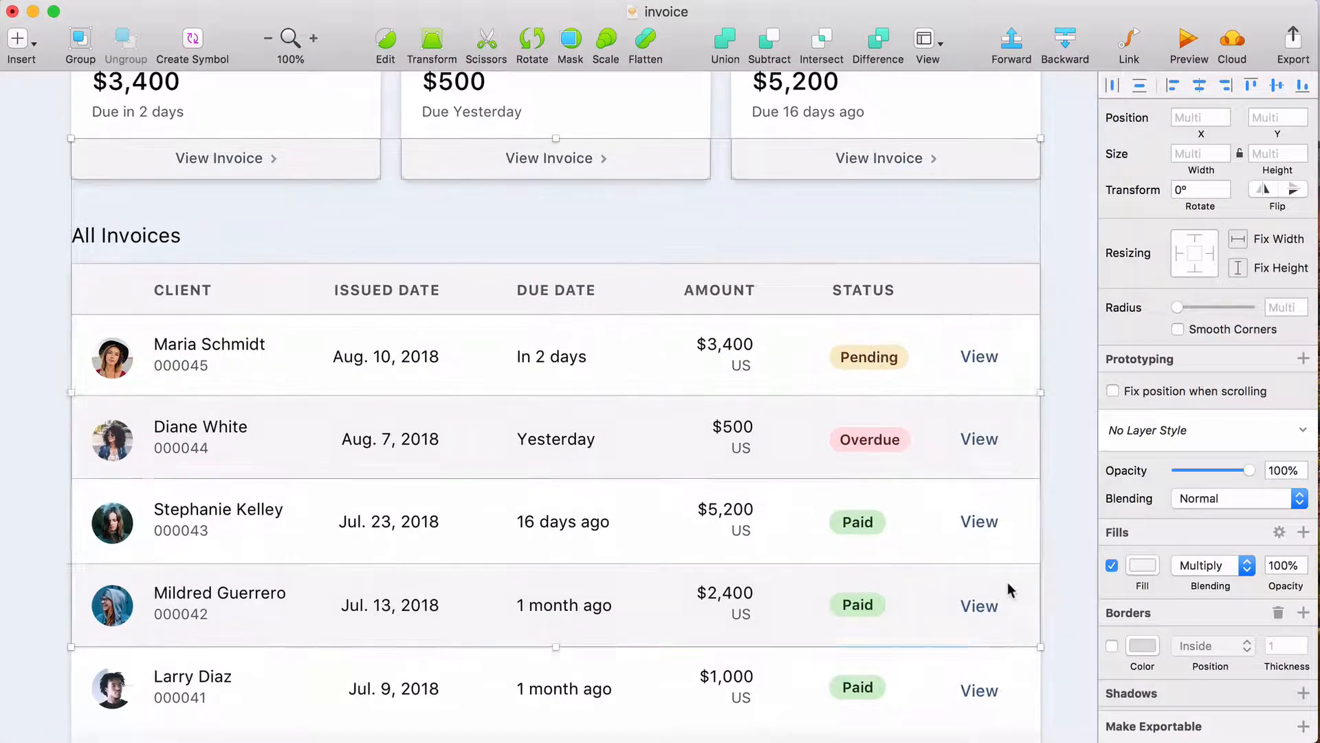
{"action": "scroll", "coordinate": [1008, 585], "scroll_direction": "up", "scroll_amount": 8}
{"action": "left_click", "coordinate": [1143, 565]}
{"action": "type", "text": "F4F7FA"}
{"action": "key", "text": "Return"}
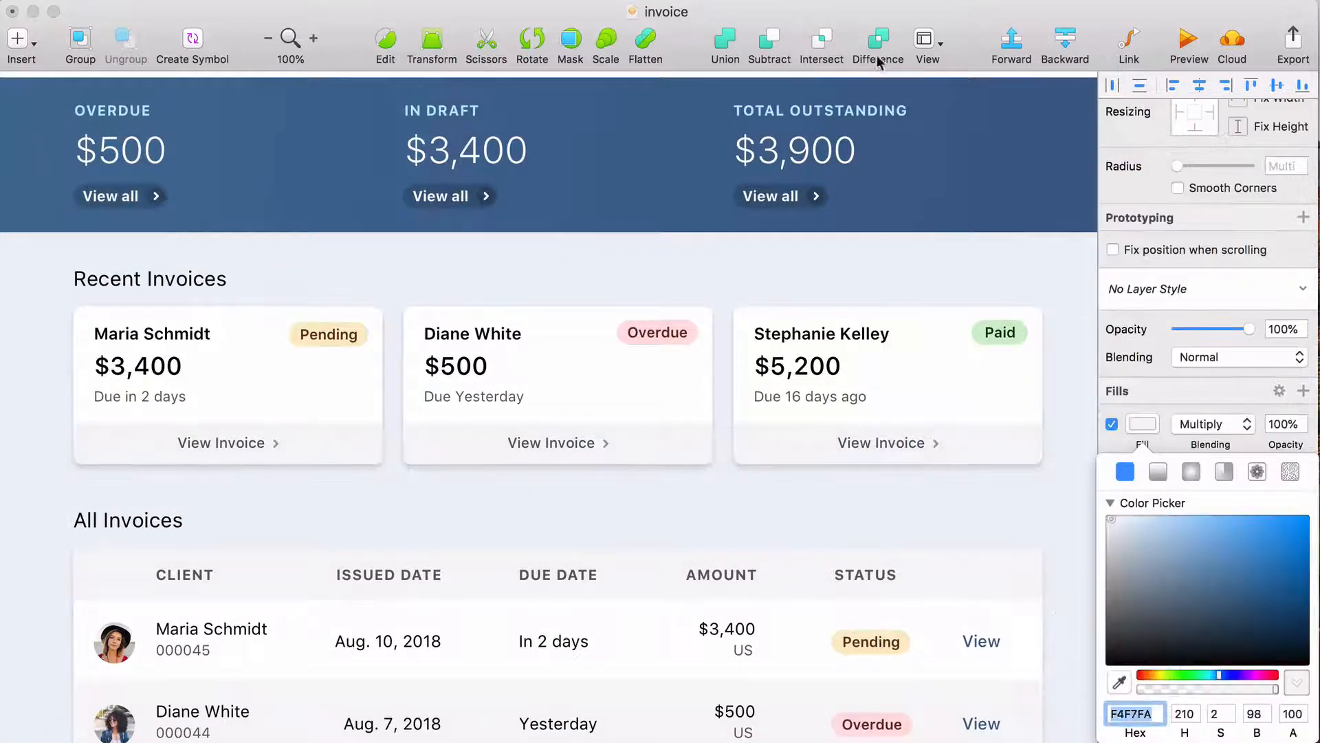
{"action": "key", "text": "super+Tab"}
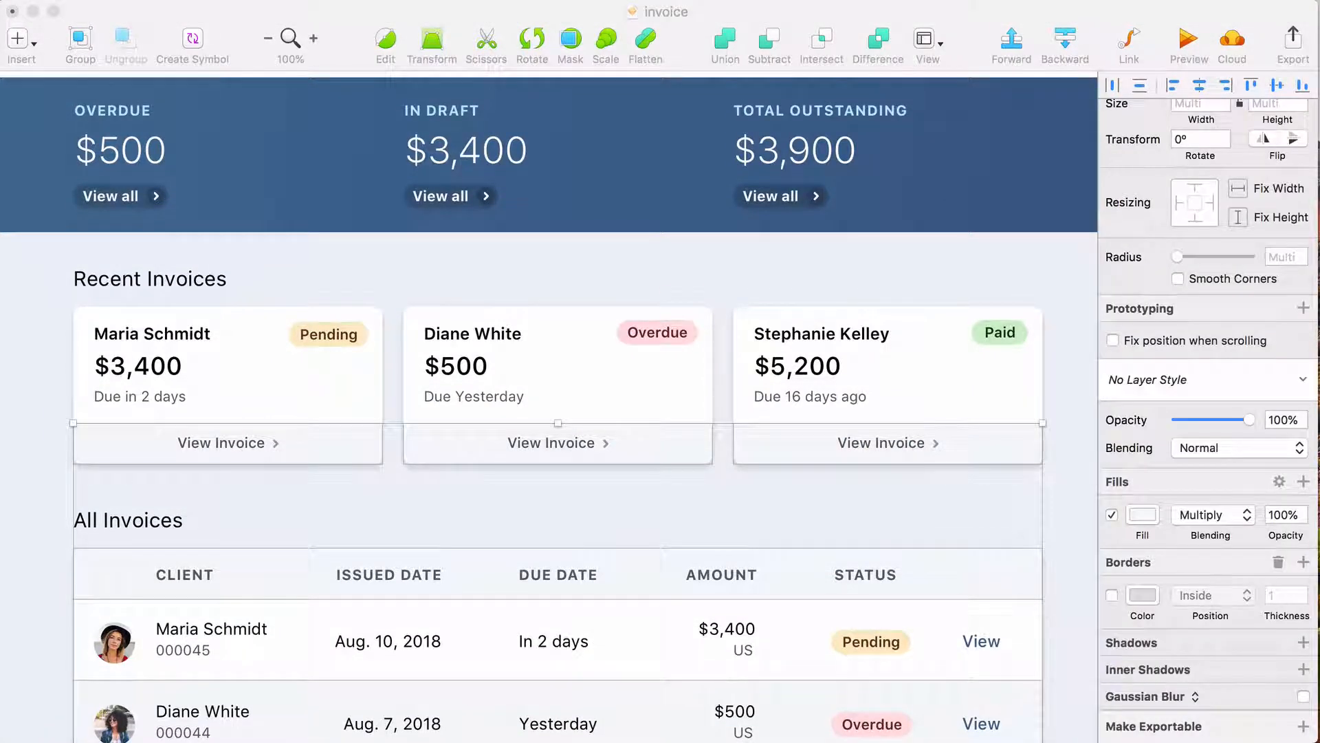
- Set the text color of the client name in the table's first row to 102A43
{"action": "scroll", "coordinate": [980, 487], "scroll_direction": "down", "scroll_amount": 3}
{"action": "left_click", "coordinate": [273, 534], "text": "super"}
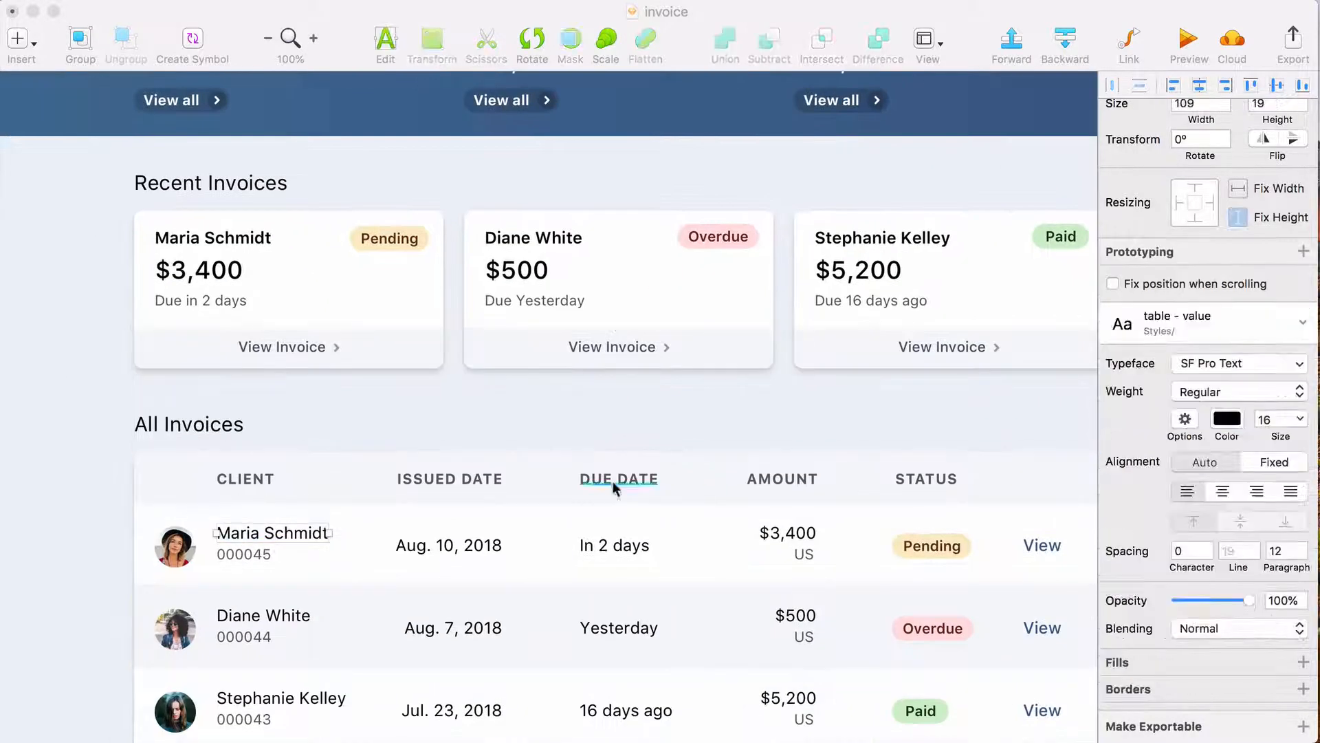
{"action": "left_click", "coordinate": [1229, 419]}
{"action": "type", "text": "102A43"}
{"action": "key", "text": "Return"}
{"action": "left_click", "coordinate": [1140, 413]}
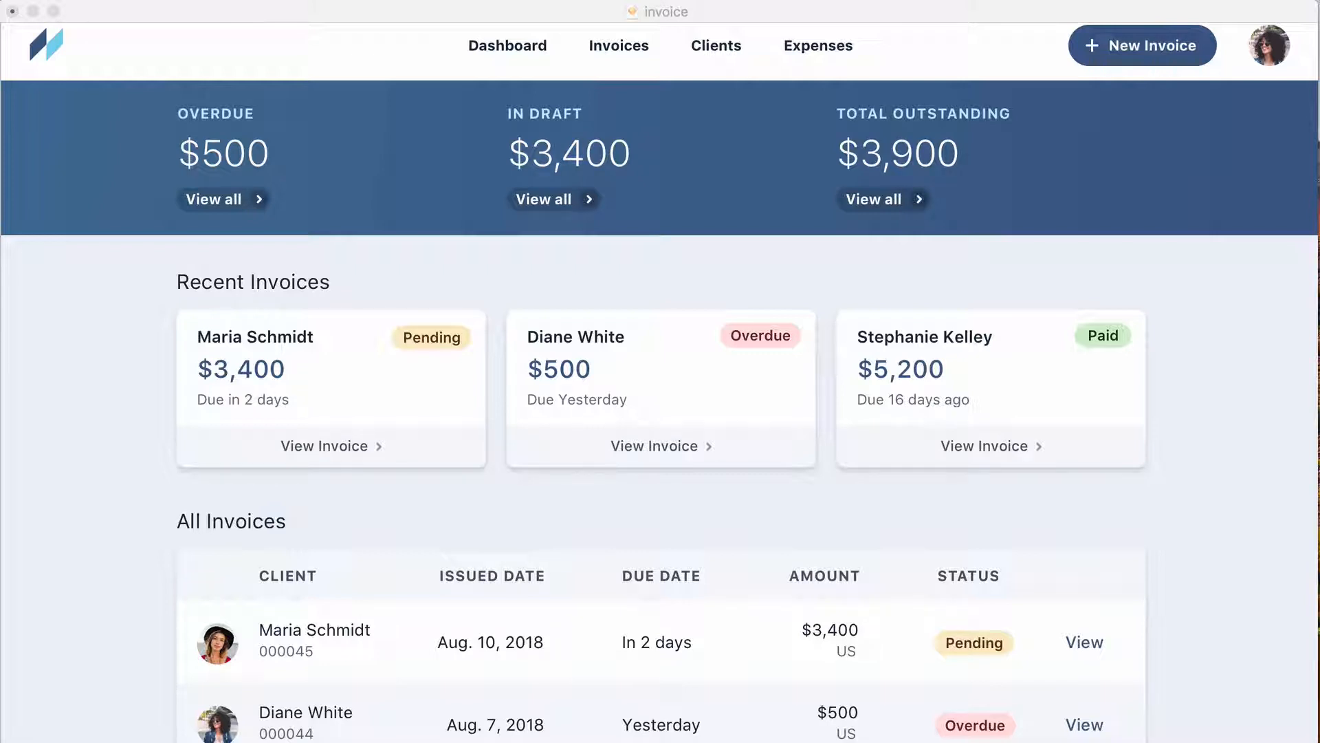
{"action": "scroll", "coordinate": [17, 264], "scroll_direction": "up", "scroll_amount": 2}
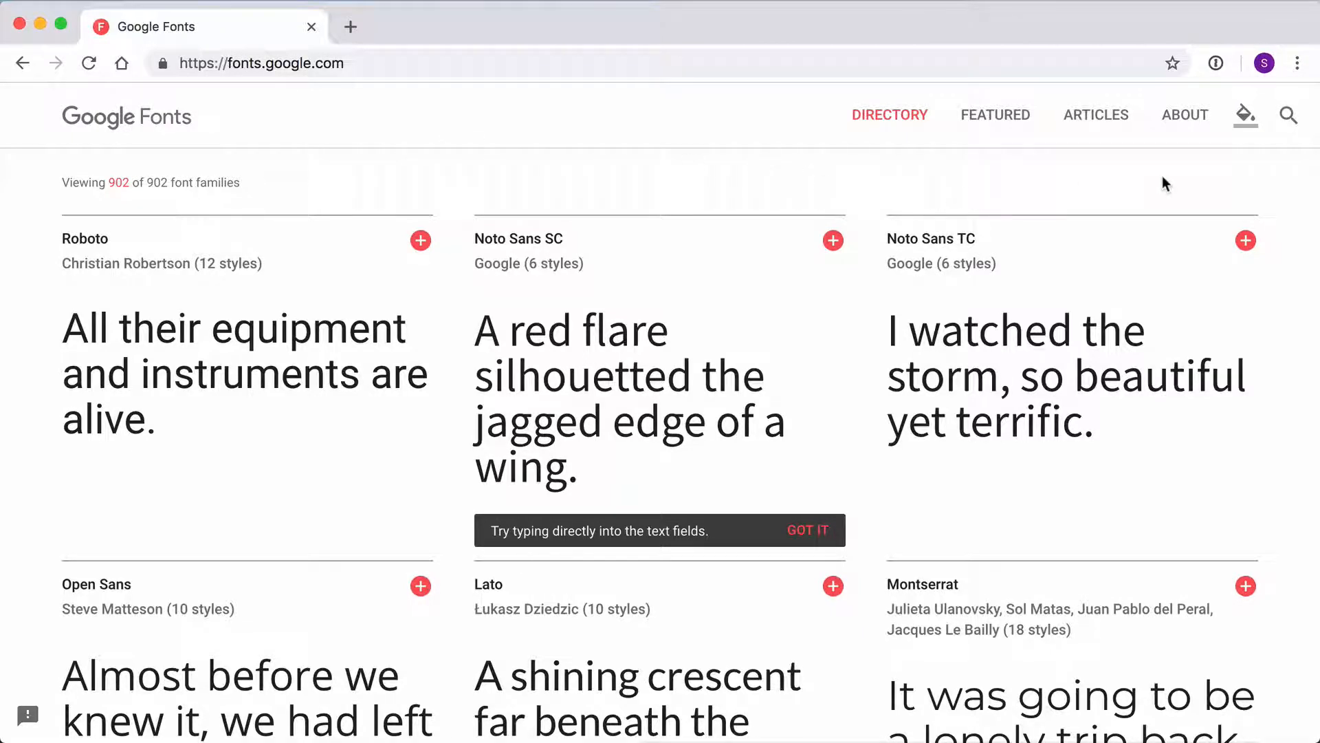
- Switch to Google Fonts and examine the typeface samples in its directory
{"action": "scroll", "coordinate": [1064, 321], "scroll_direction": "down", "scroll_amount": 3}
{"action": "scroll", "coordinate": [1064, 318], "scroll_direction": "down", "scroll_amount": 5}
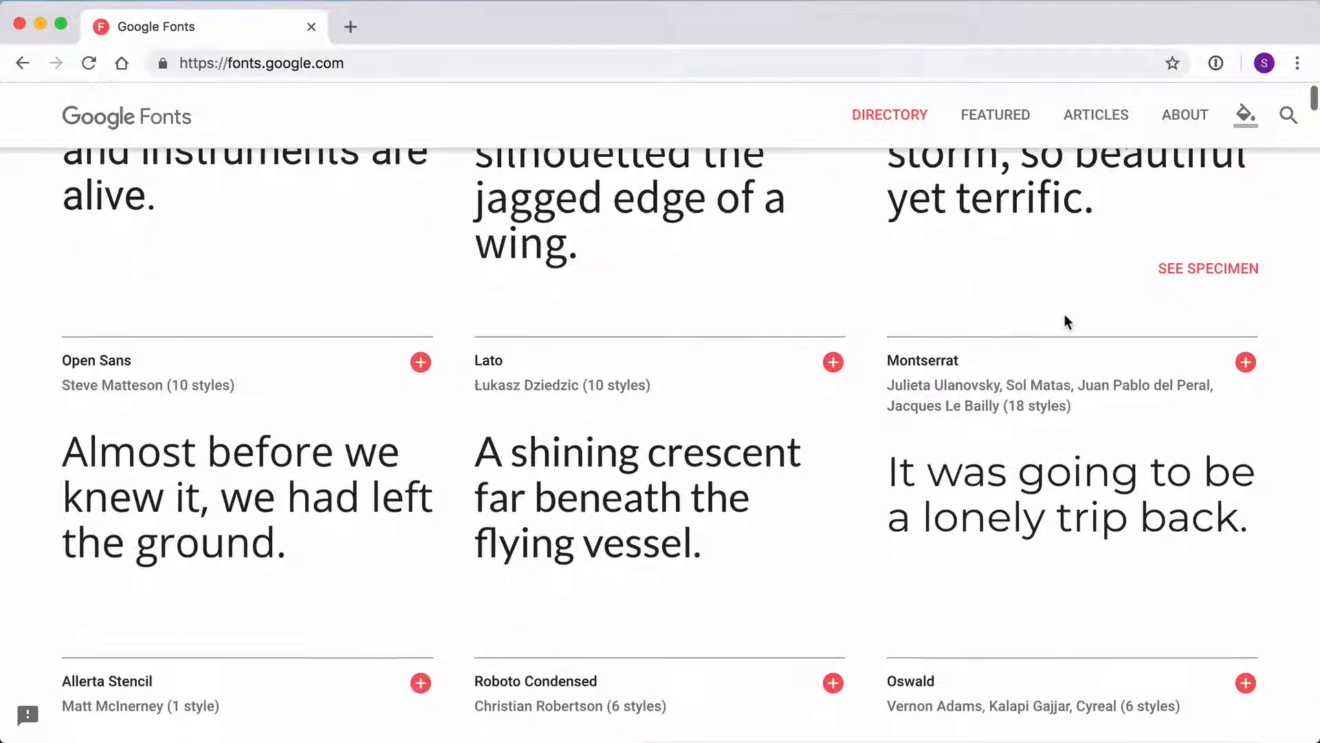
{"action": "scroll", "coordinate": [1064, 321], "scroll_direction": "down", "scroll_amount": 6}
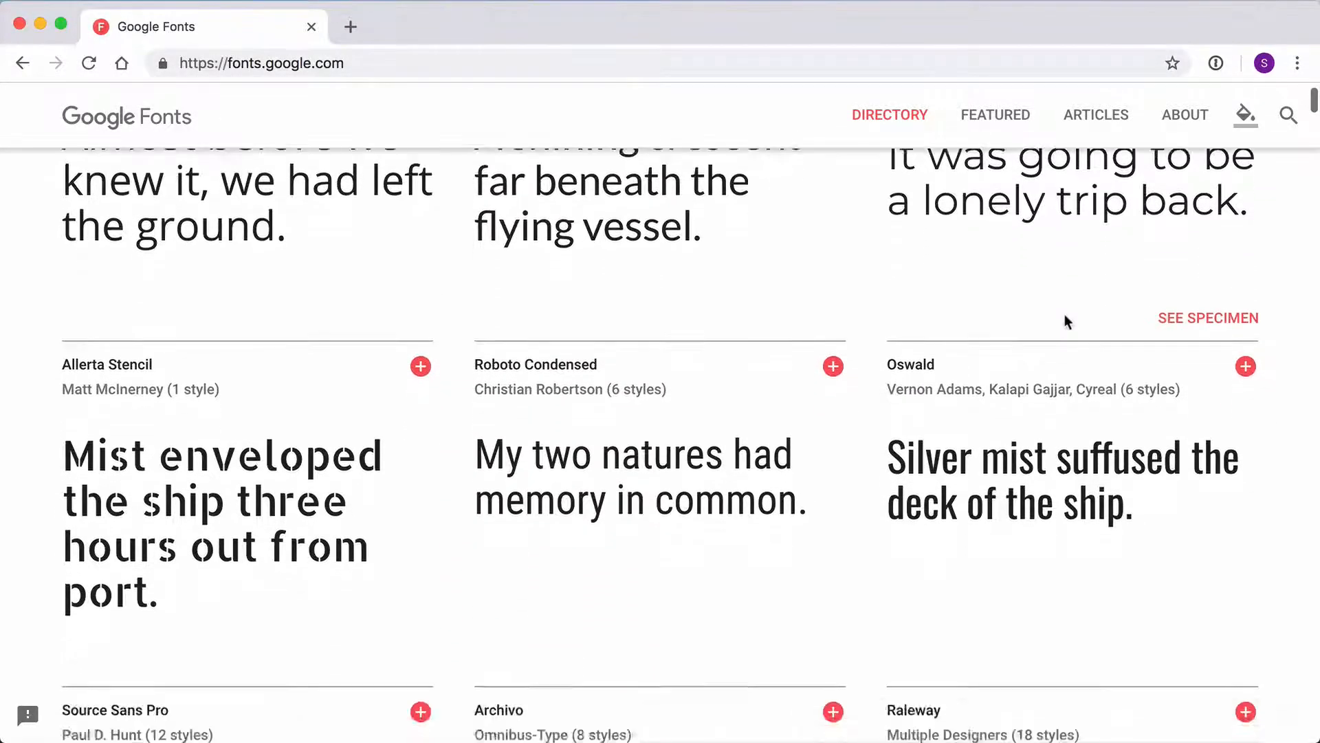
{"action": "scroll", "coordinate": [1065, 314], "scroll_direction": "down", "scroll_amount": 8}
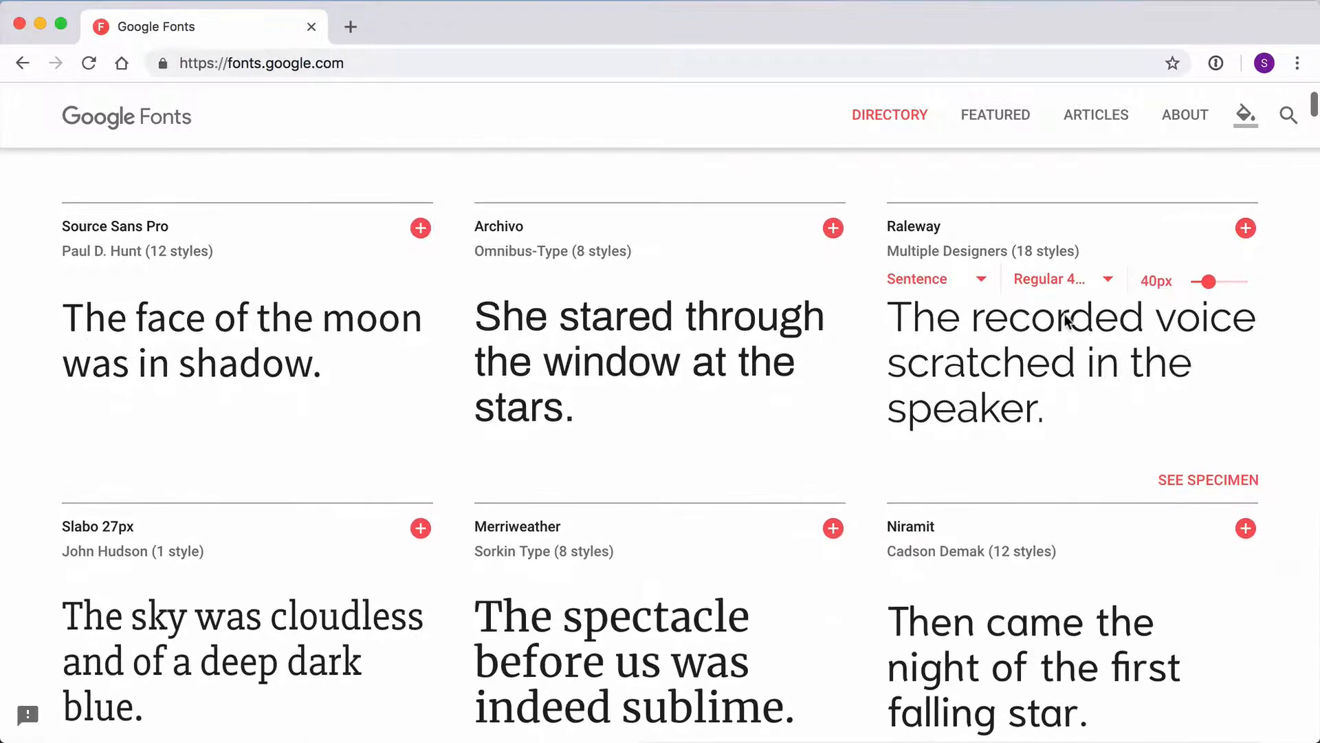
{"action": "scroll", "coordinate": [1064, 314], "scroll_direction": "down", "scroll_amount": 7}
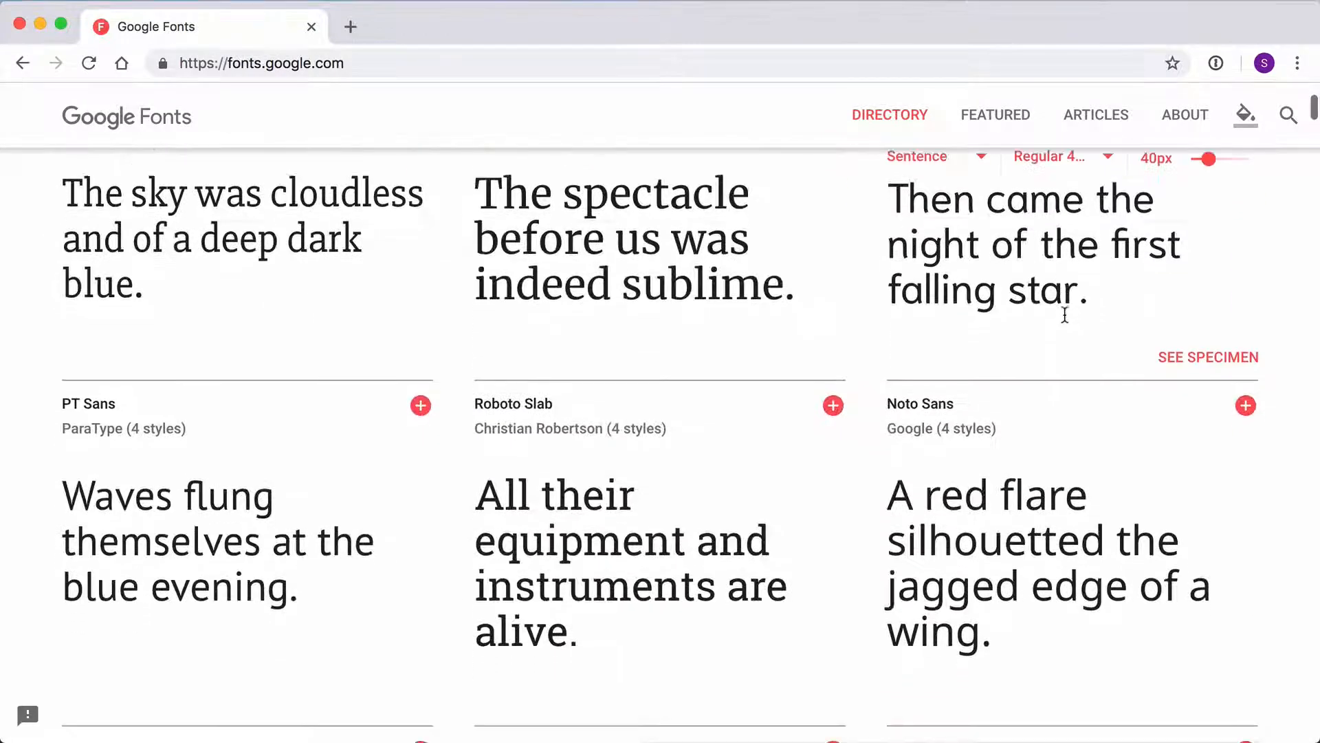
{"action": "scroll", "coordinate": [1065, 315], "scroll_direction": "down", "scroll_amount": 14}
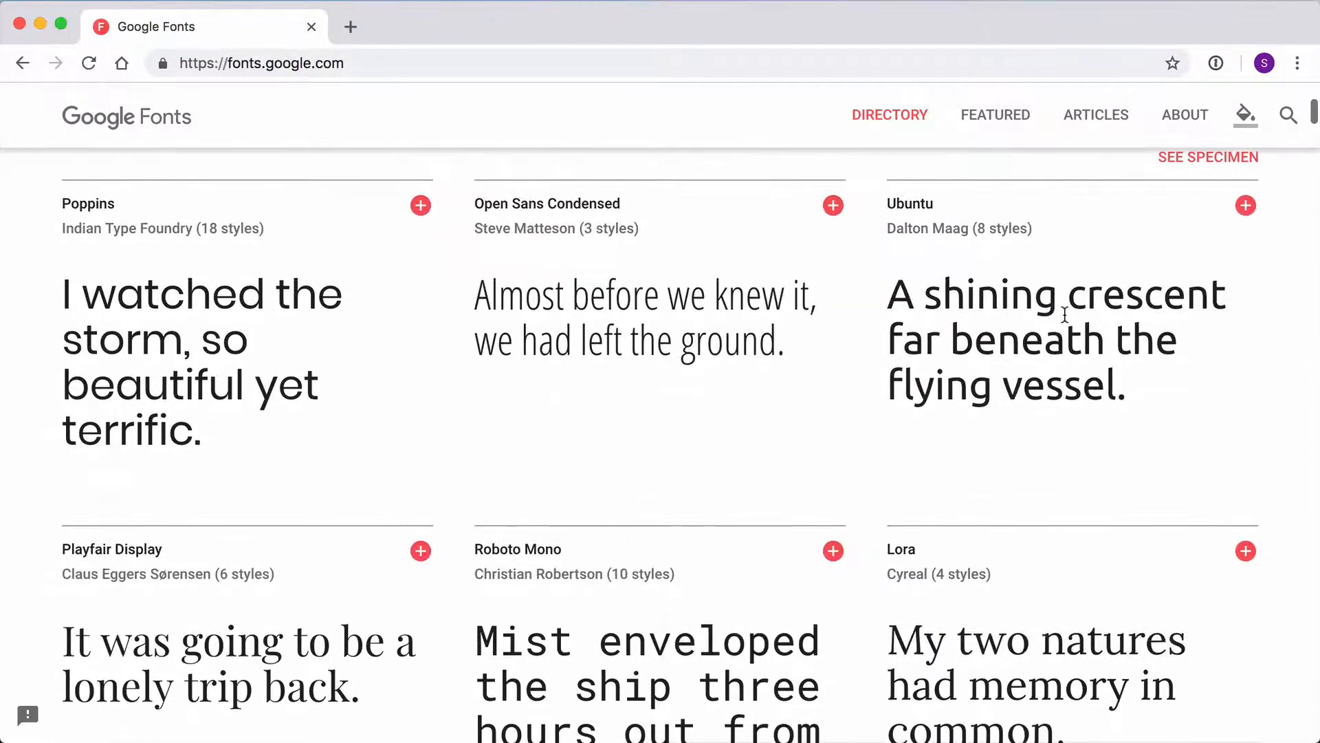
{"action": "scroll", "coordinate": [1155, 326], "scroll_direction": "up", "scroll_amount": 13}
{"action": "scroll", "coordinate": [1157, 326], "scroll_direction": "up", "scroll_amount": 16}
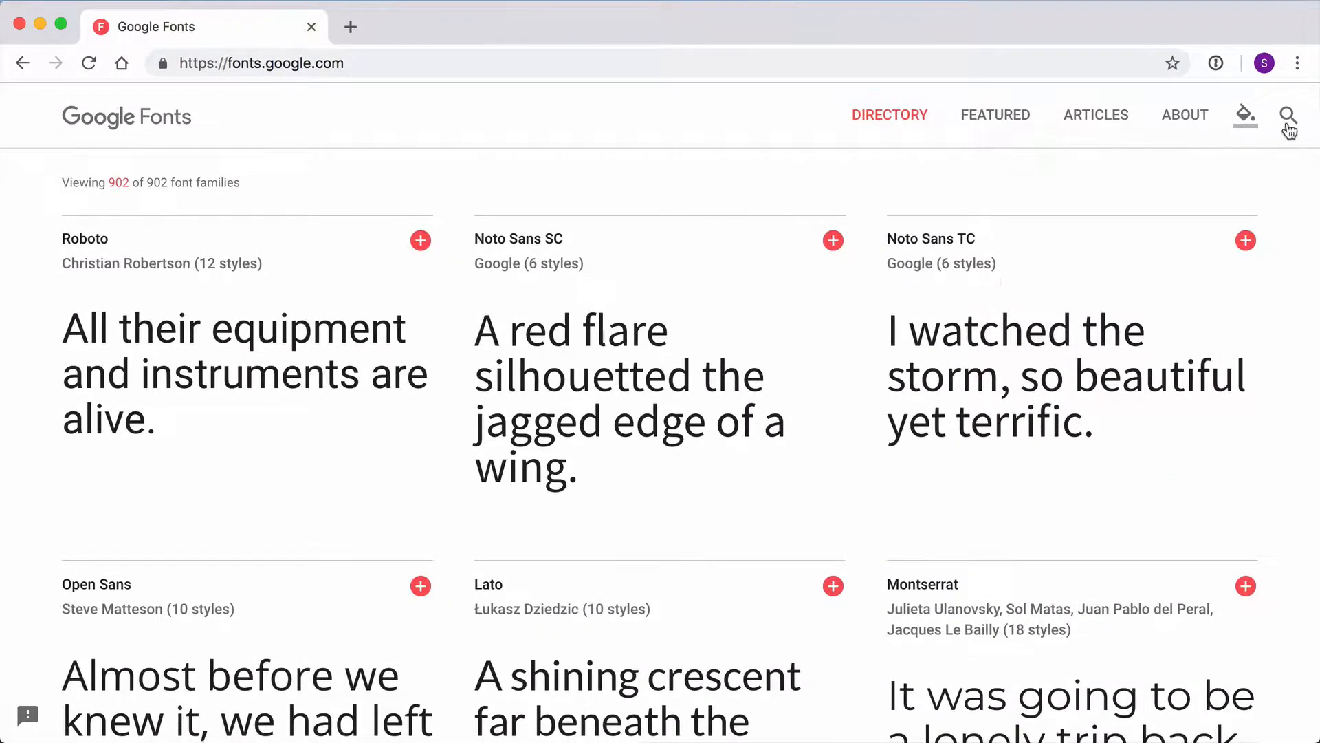
- Filter the font directory to the Sans Serif category only and sort the families by Popular
{"action": "left_click", "coordinate": [1288, 126]}
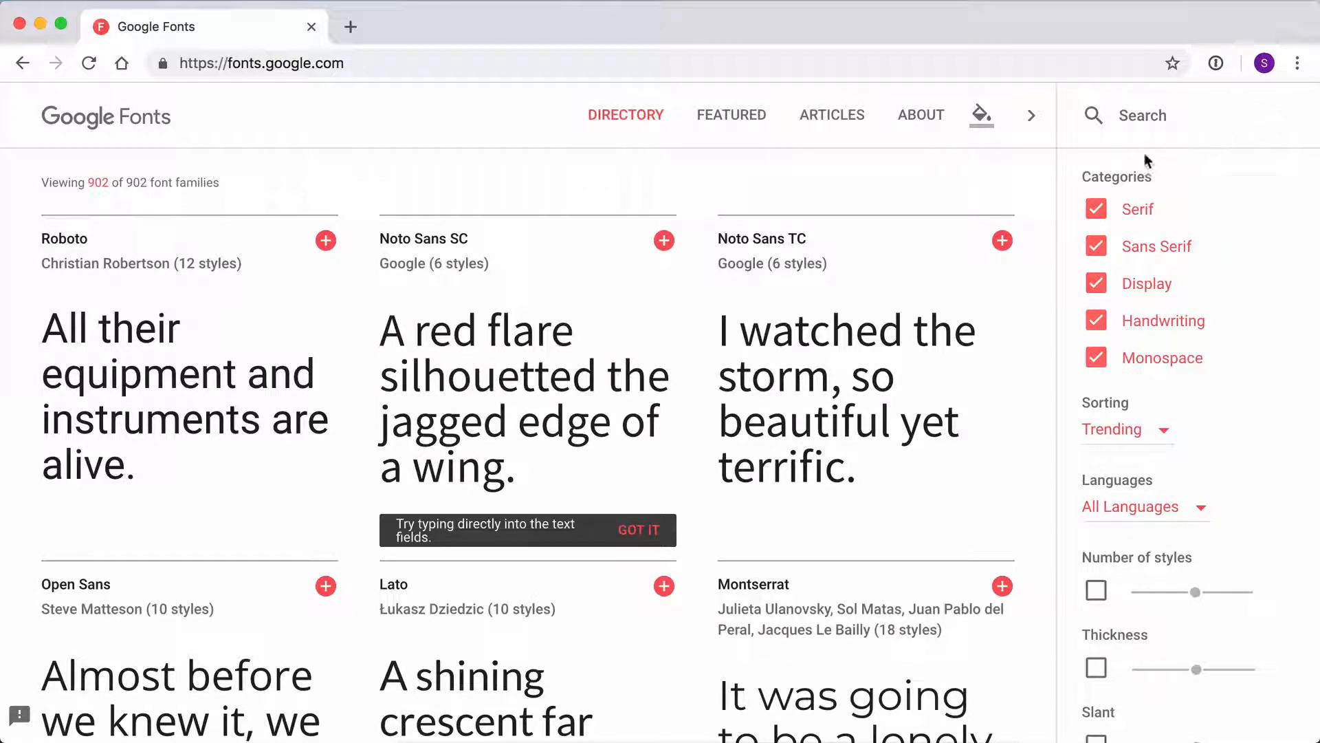
{"action": "left_click", "coordinate": [1096, 209]}
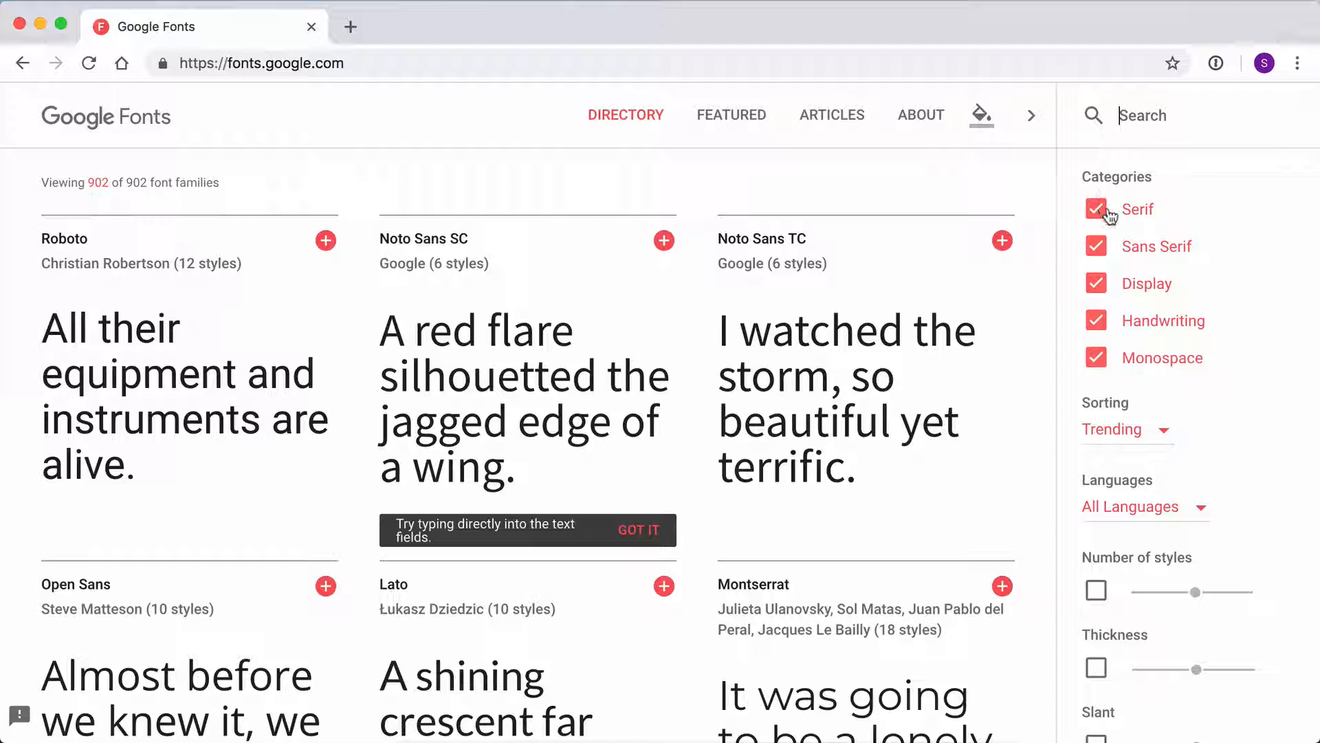
{"action": "left_click", "coordinate": [1096, 324]}
{"action": "left_click", "coordinate": [1097, 361]}
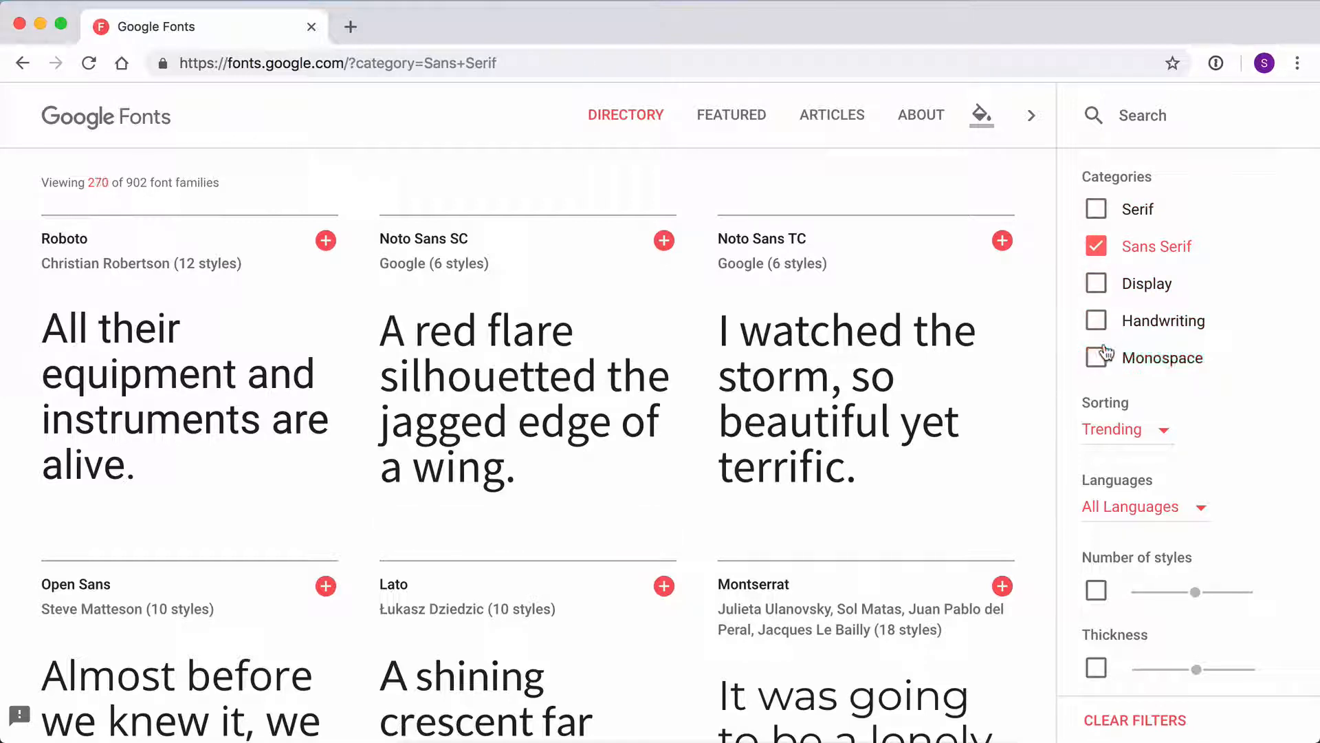
{"action": "left_click", "coordinate": [1164, 432]}
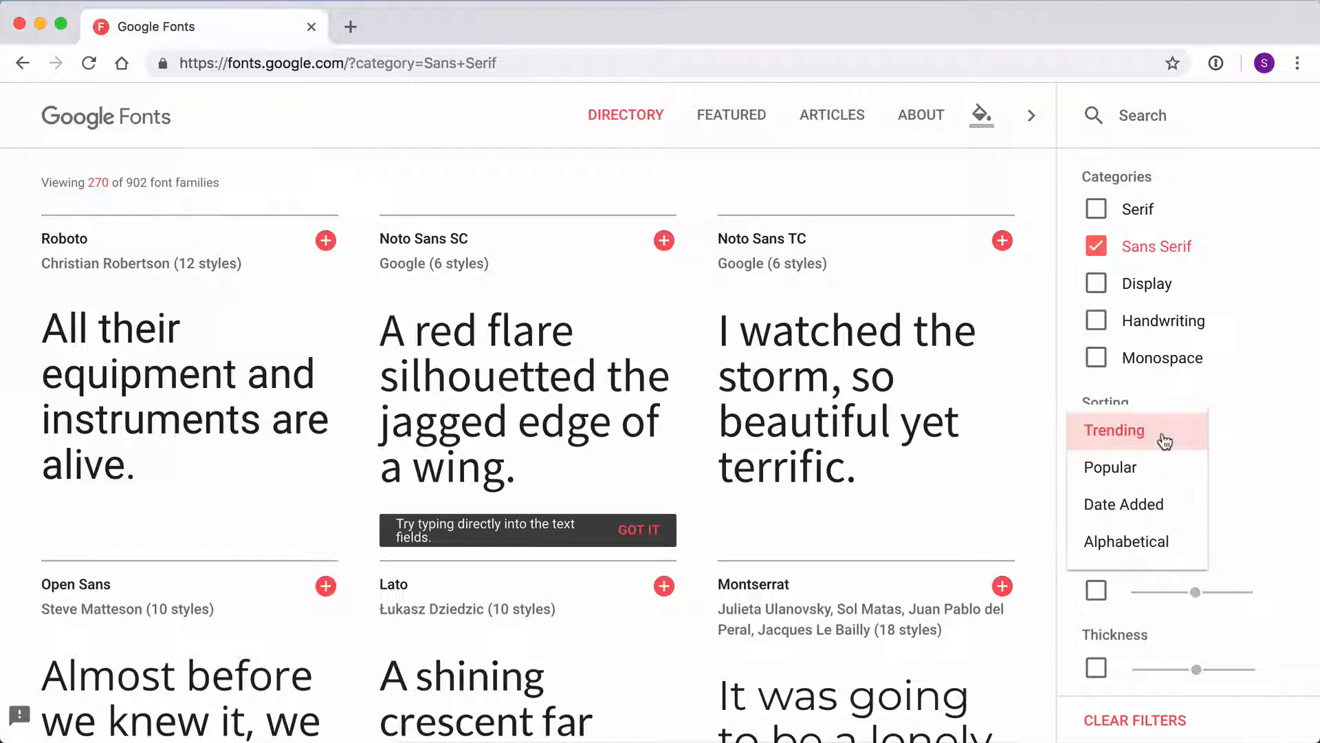
{"action": "left_click", "coordinate": [1180, 475]}
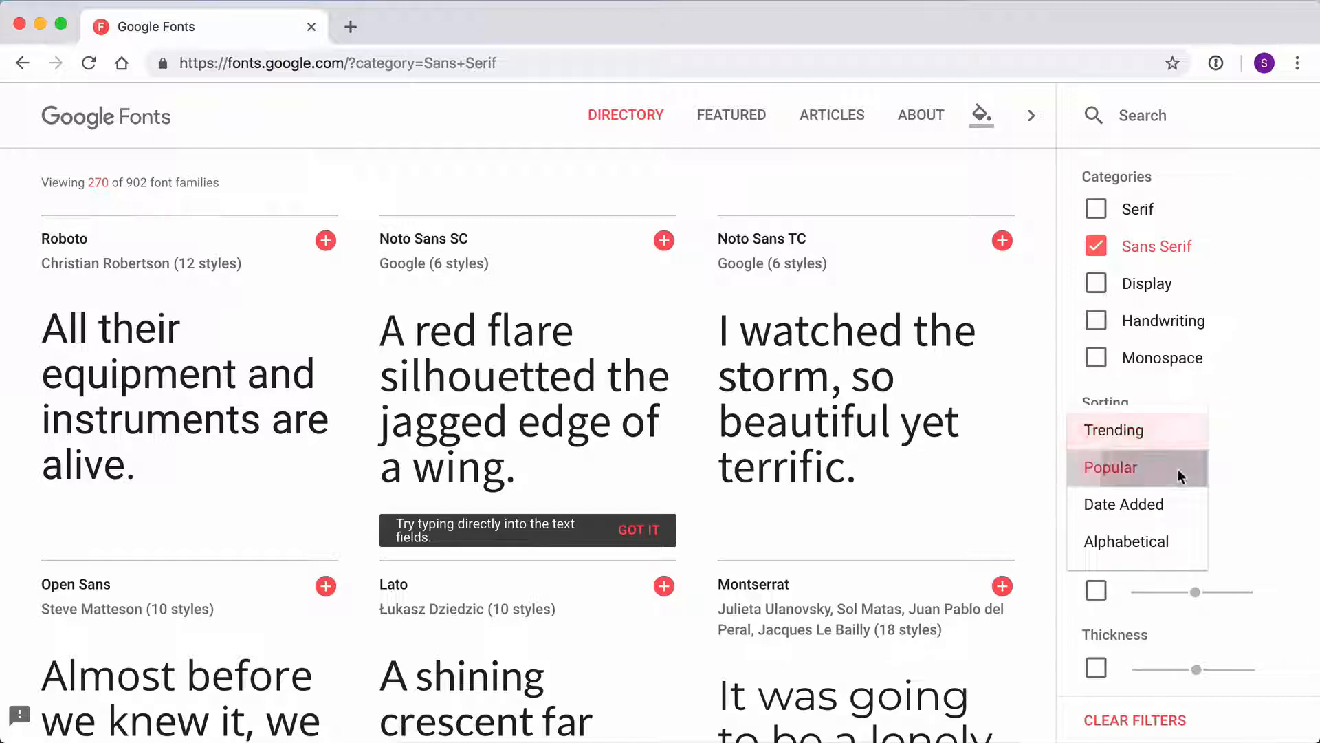
- Limit the sans-serif font directory to families that have at least 8 styles
{"action": "scroll", "coordinate": [1223, 490], "scroll_direction": "down", "scroll_amount": 1}
{"action": "scroll", "coordinate": [1223, 491], "scroll_direction": "down", "scroll_amount": 3}
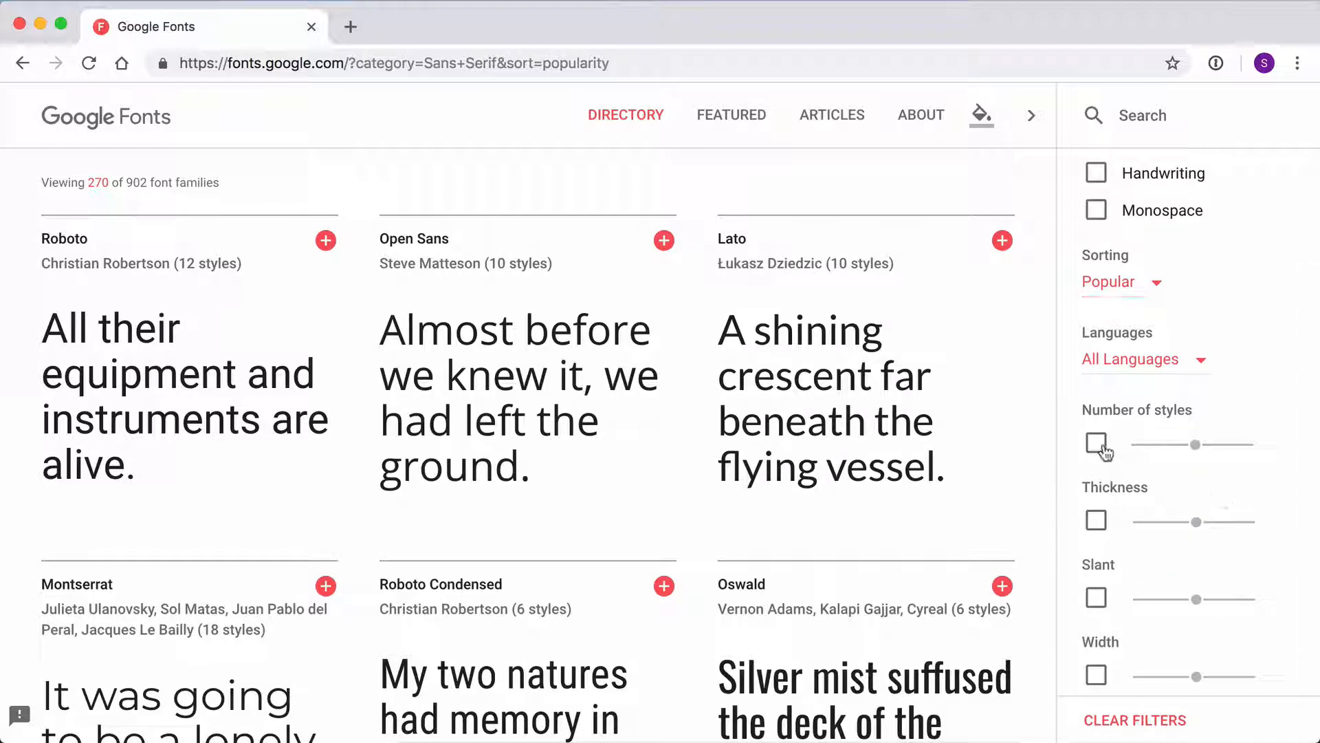
{"action": "left_click", "coordinate": [1113, 447]}
{"action": "left_click", "coordinate": [1139, 445]}
{"action": "left_click_drag", "start_coordinate": [1139, 446], "coordinate": [1182, 446]}
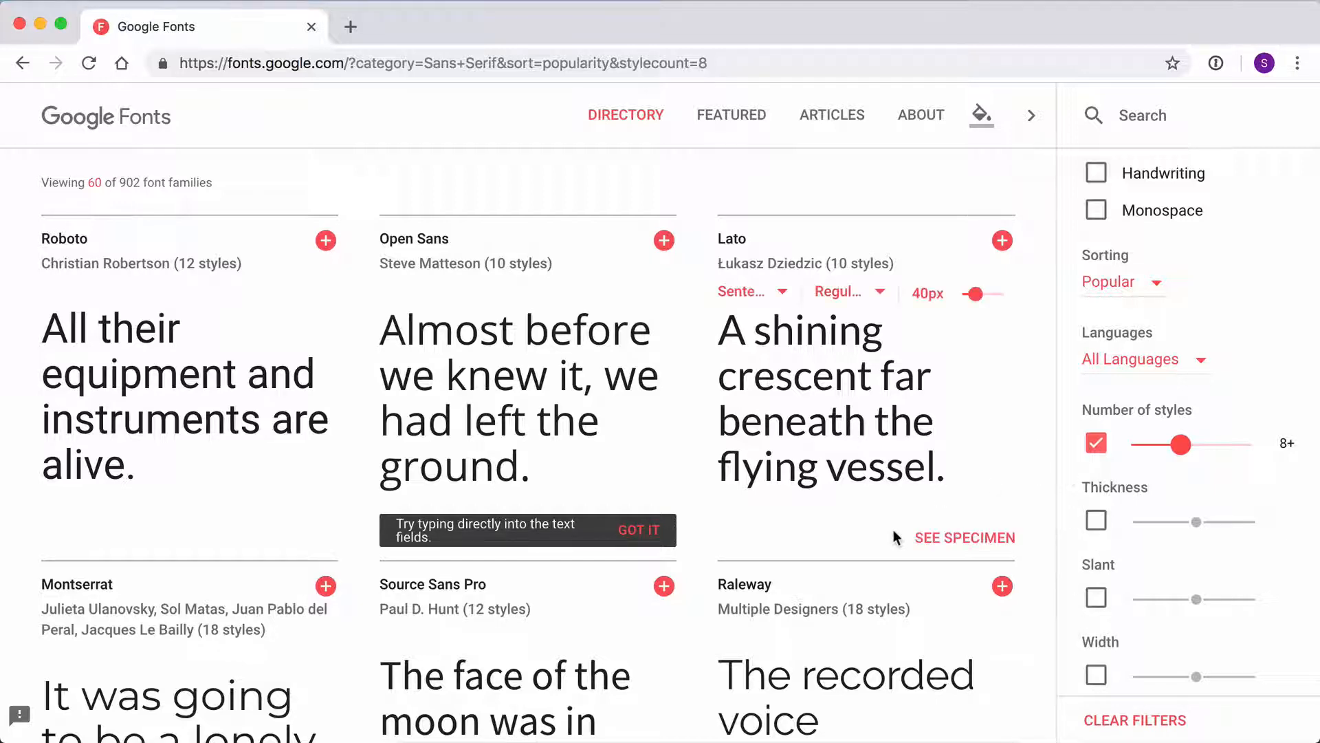
- Examine the type samples of the popular sans-serif families that match the style-count filter
{"action": "scroll", "coordinate": [893, 533], "scroll_direction": "down", "scroll_amount": 3}
{"action": "scroll", "coordinate": [893, 530], "scroll_direction": "down", "scroll_amount": 3}
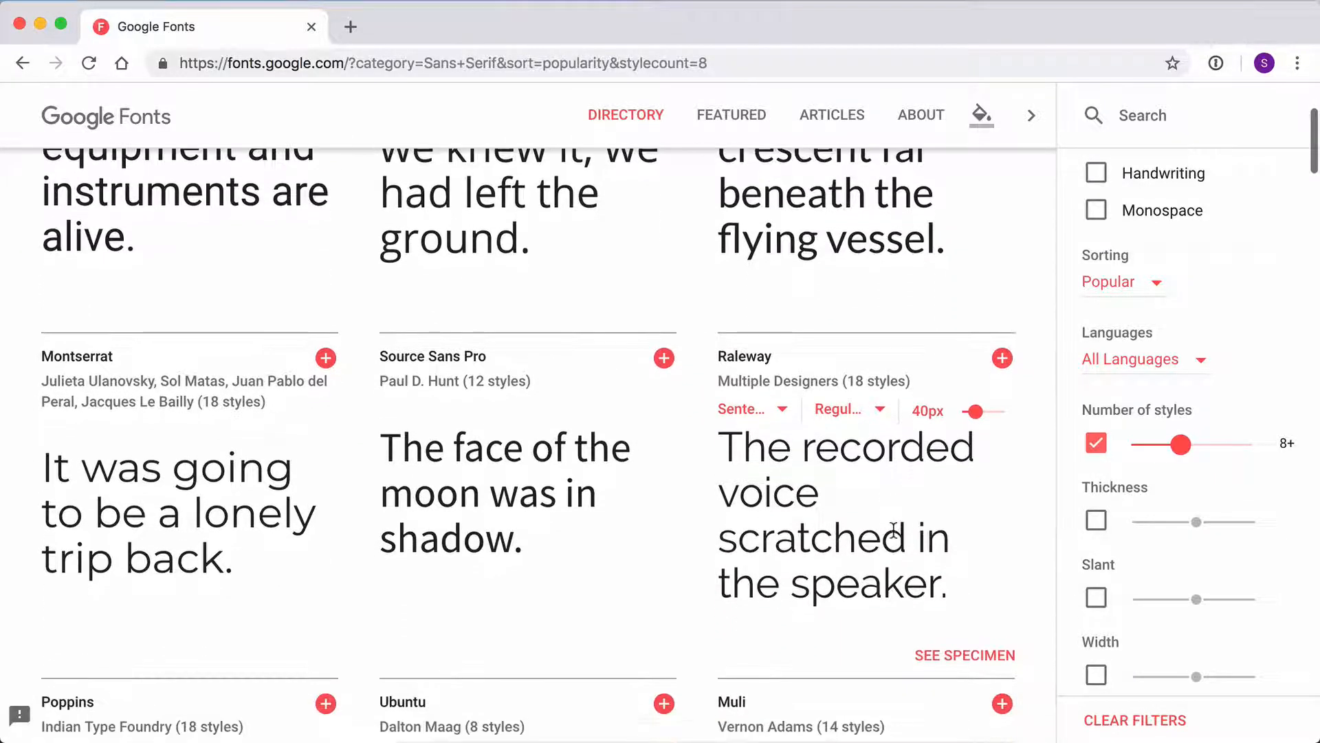
{"action": "scroll", "coordinate": [893, 530], "scroll_direction": "down", "scroll_amount": 4}
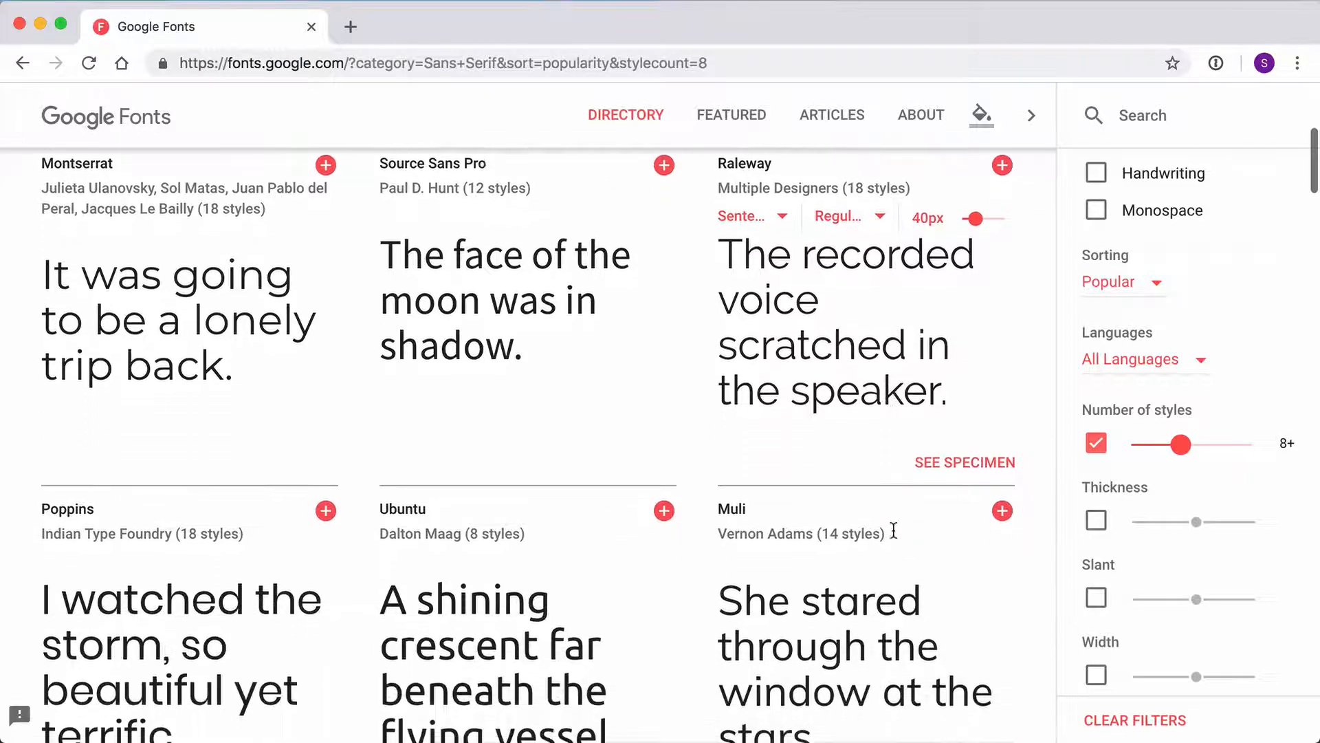
{"action": "scroll", "coordinate": [893, 530], "scroll_direction": "down", "scroll_amount": 3}
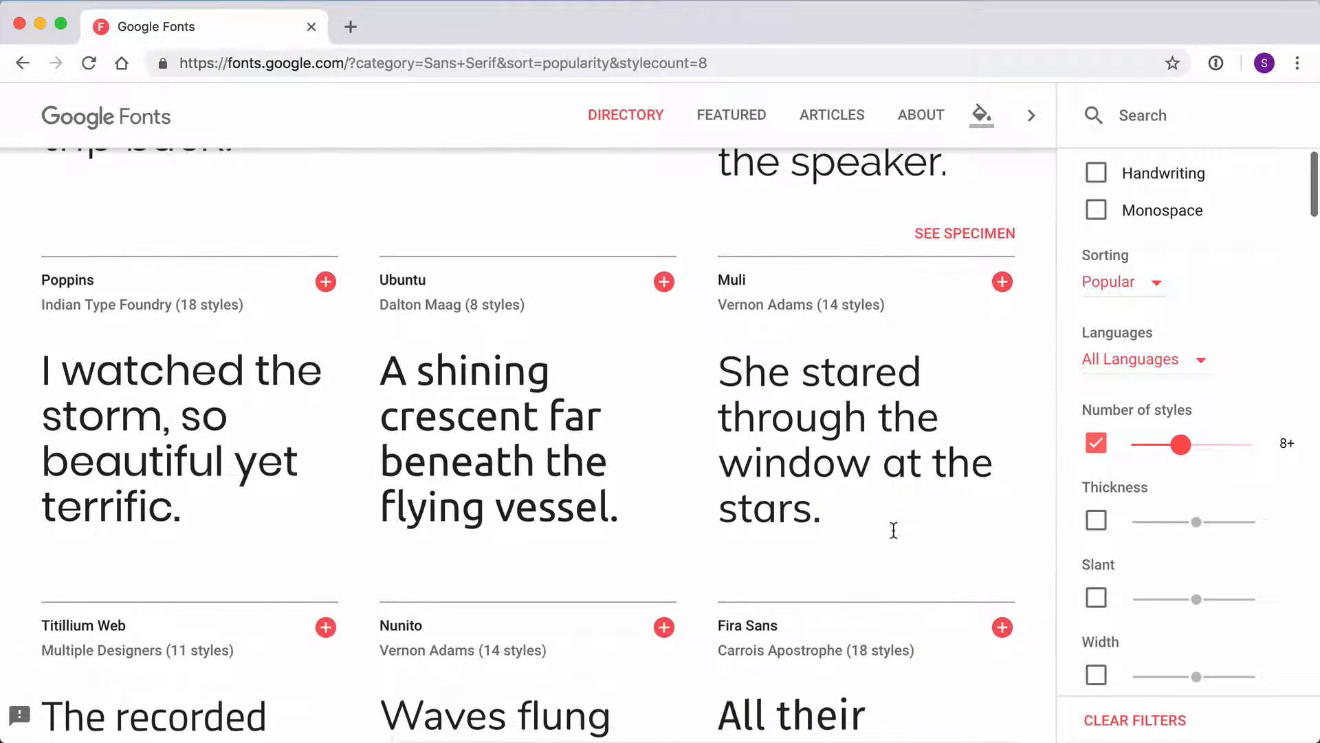
{"action": "scroll", "coordinate": [894, 536], "scroll_direction": "down", "scroll_amount": 3}
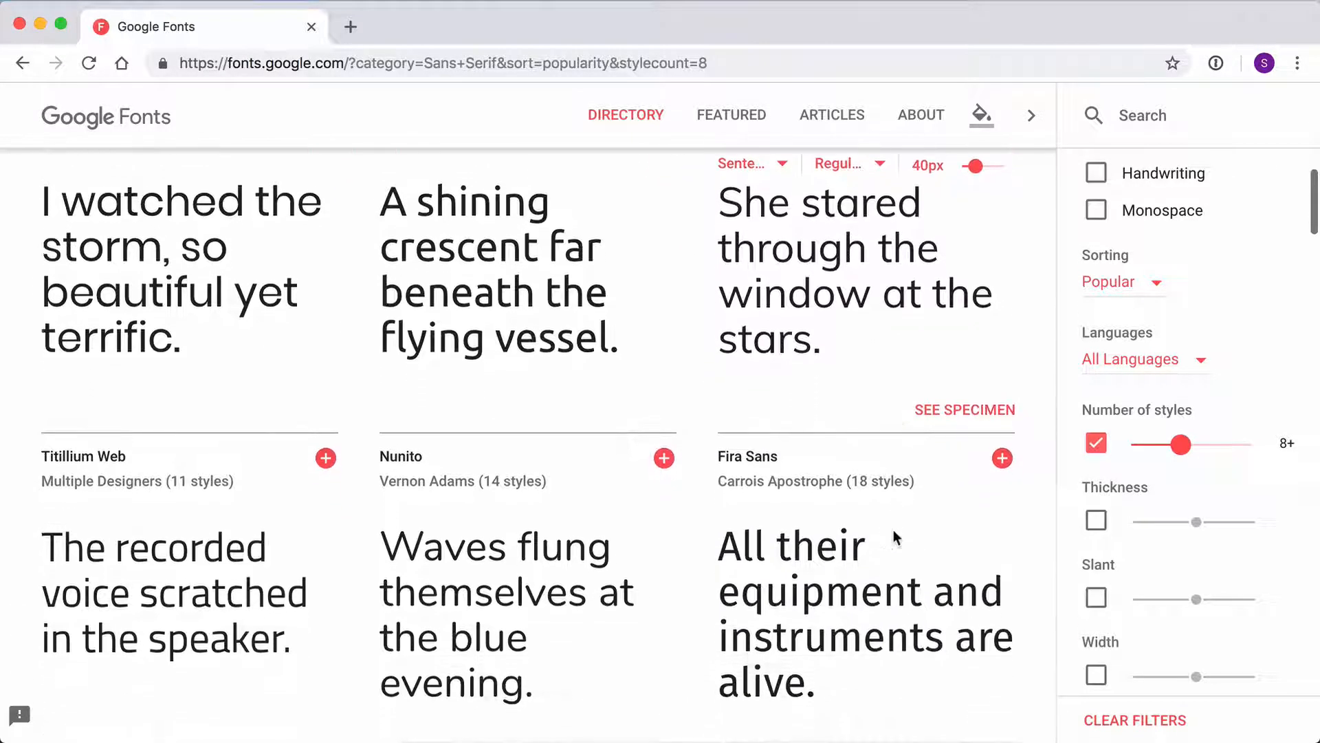
{"action": "scroll", "coordinate": [893, 531], "scroll_direction": "down", "scroll_amount": 4}
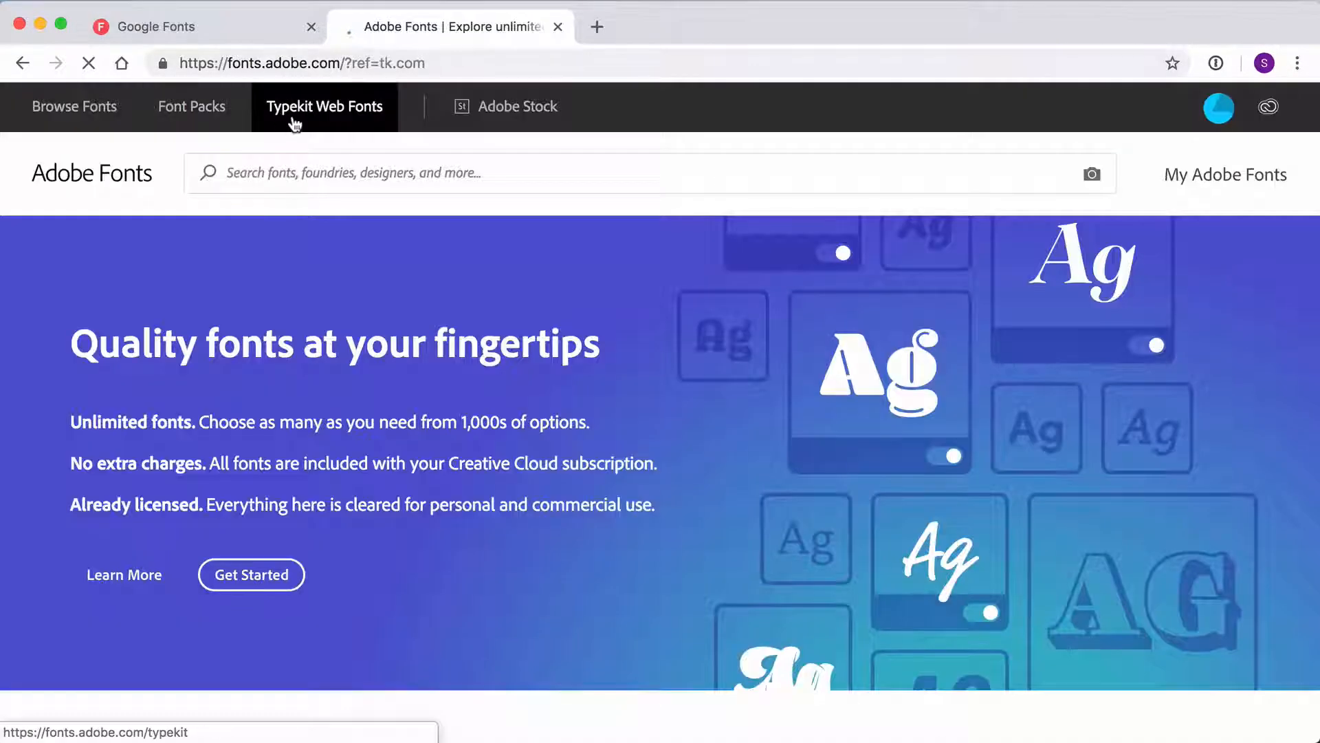
- Switch to Adobe Fonts, open its full font catalogue and look through the unfiltered families
{"action": "left_click", "coordinate": [96, 121]}
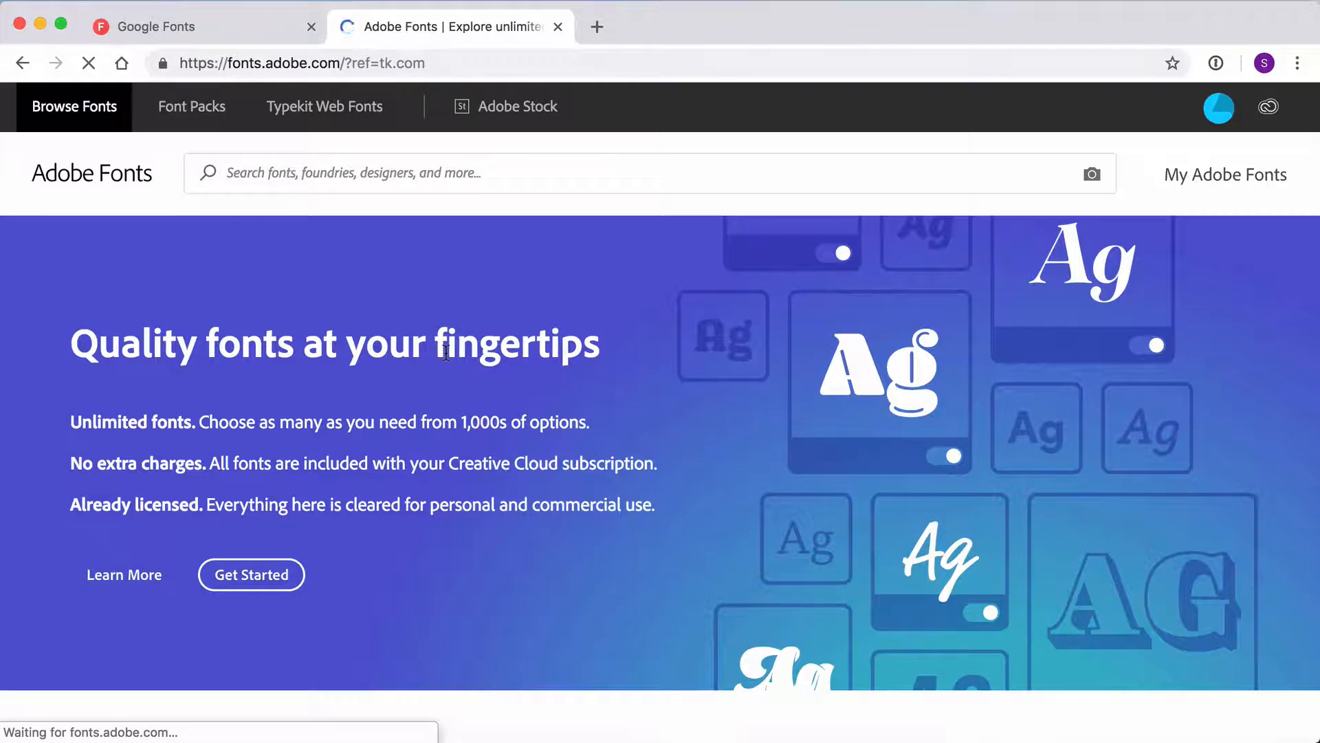
{"action": "scroll", "coordinate": [609, 275], "scroll_direction": "down", "scroll_amount": 3}
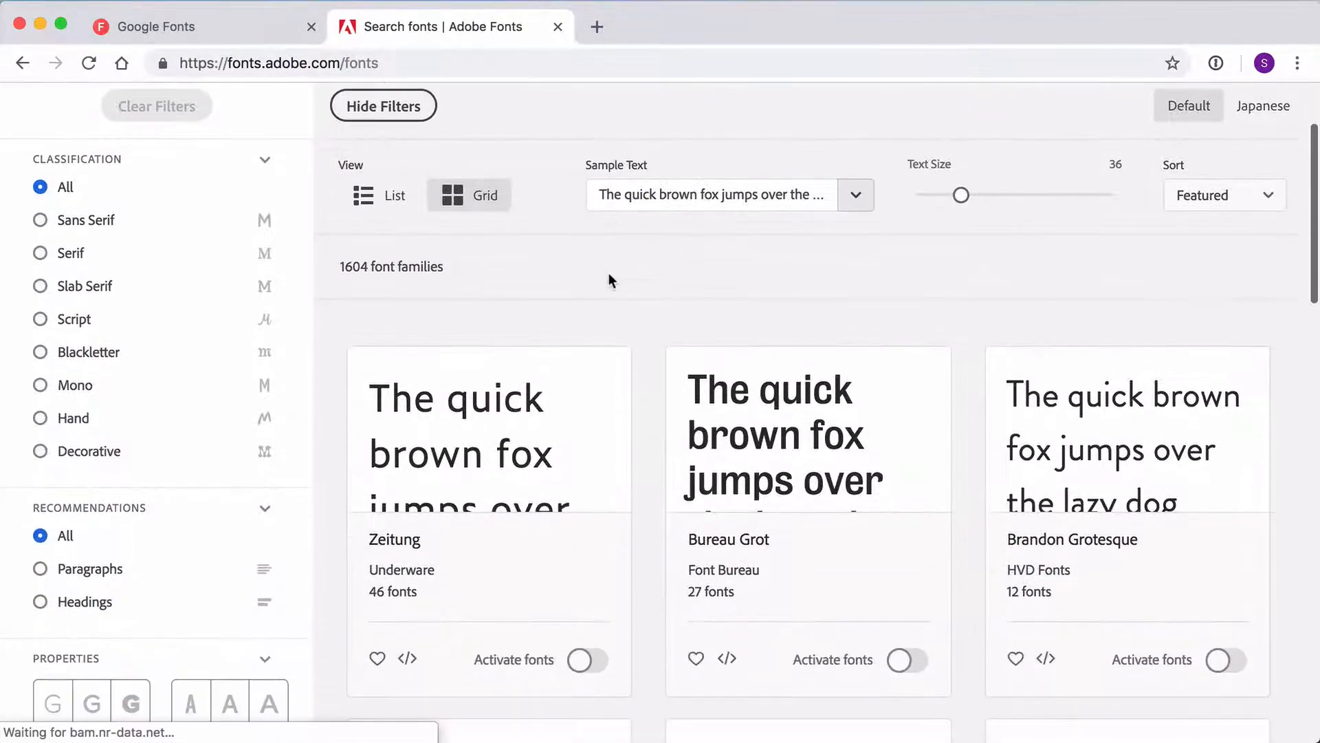
{"action": "scroll", "coordinate": [609, 278], "scroll_direction": "down", "scroll_amount": 5}
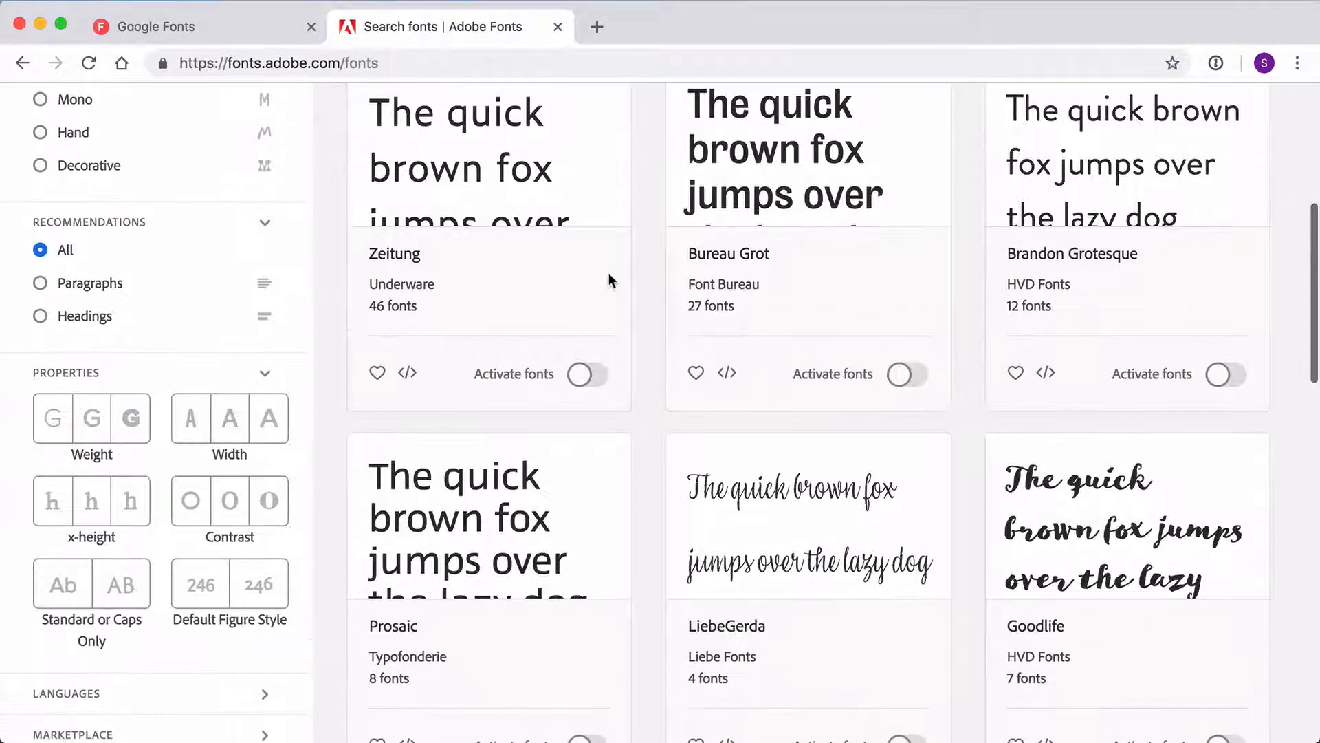
{"action": "scroll", "coordinate": [610, 279], "scroll_direction": "down", "scroll_amount": 4}
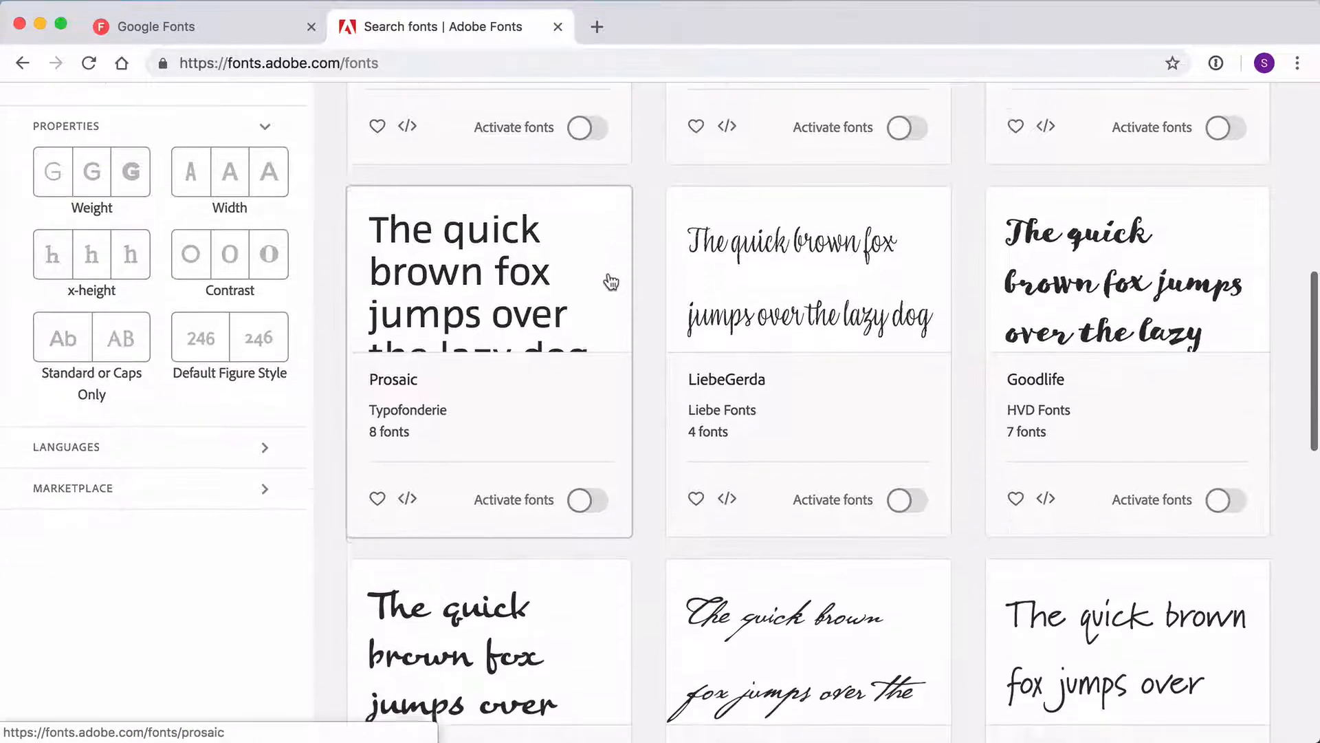
{"action": "scroll", "coordinate": [611, 280], "scroll_direction": "down", "scroll_amount": 7}
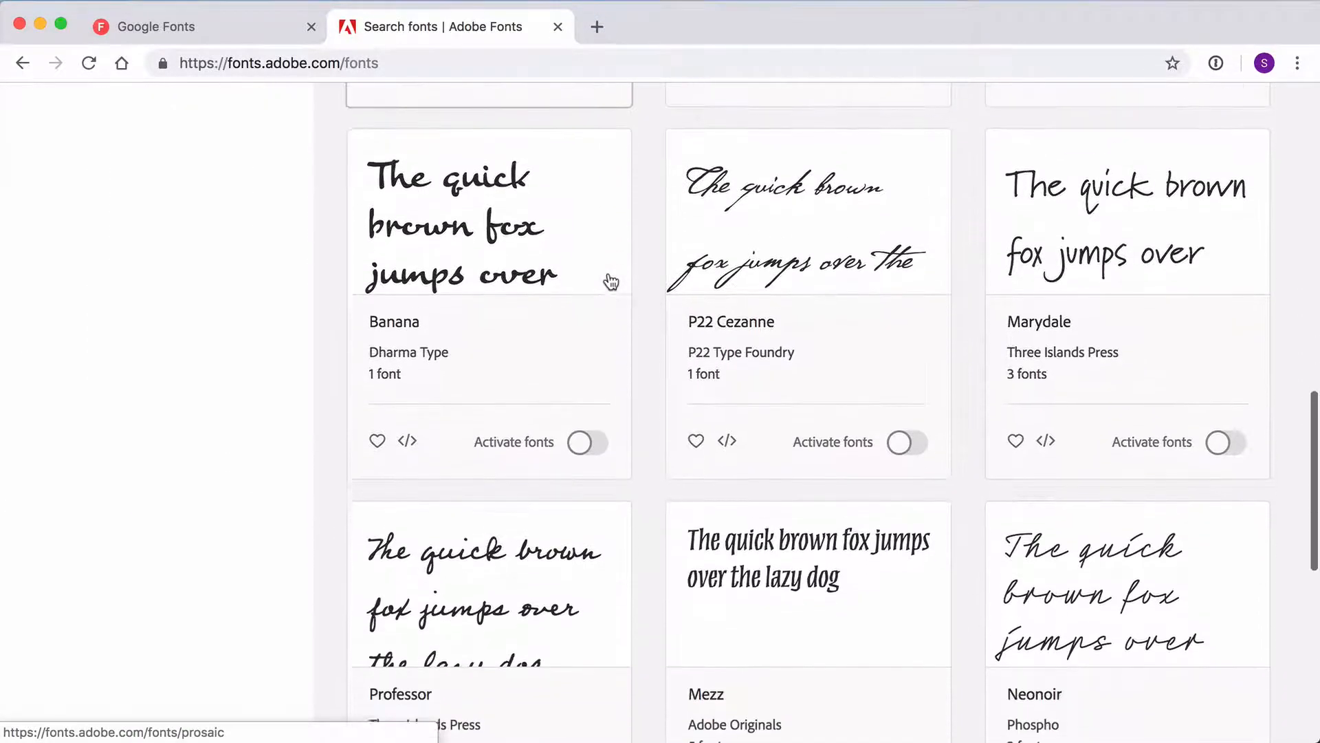
{"action": "scroll", "coordinate": [611, 281], "scroll_direction": "down", "scroll_amount": 2}
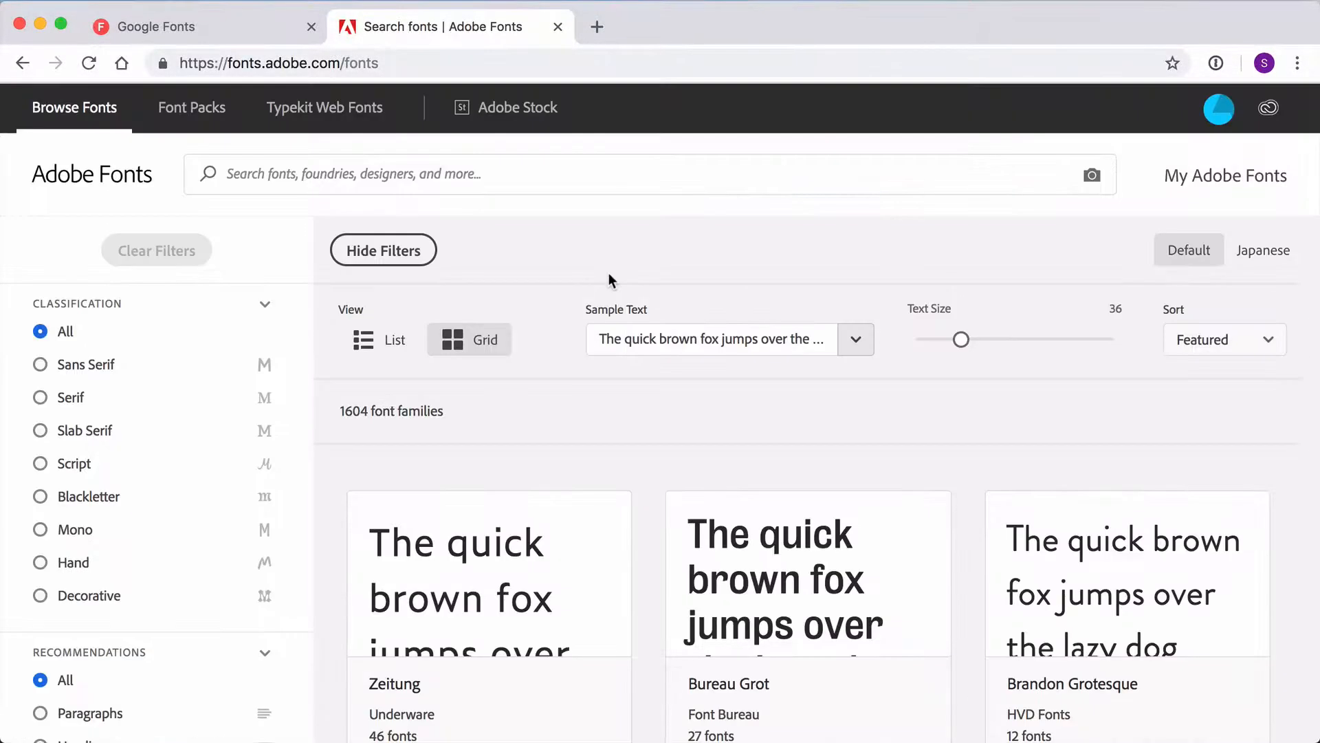
- Filter the Adobe Fonts catalogue to the Sans Serif classification and to families recommended for Paragraphs
{"action": "left_click", "coordinate": [110, 369]}
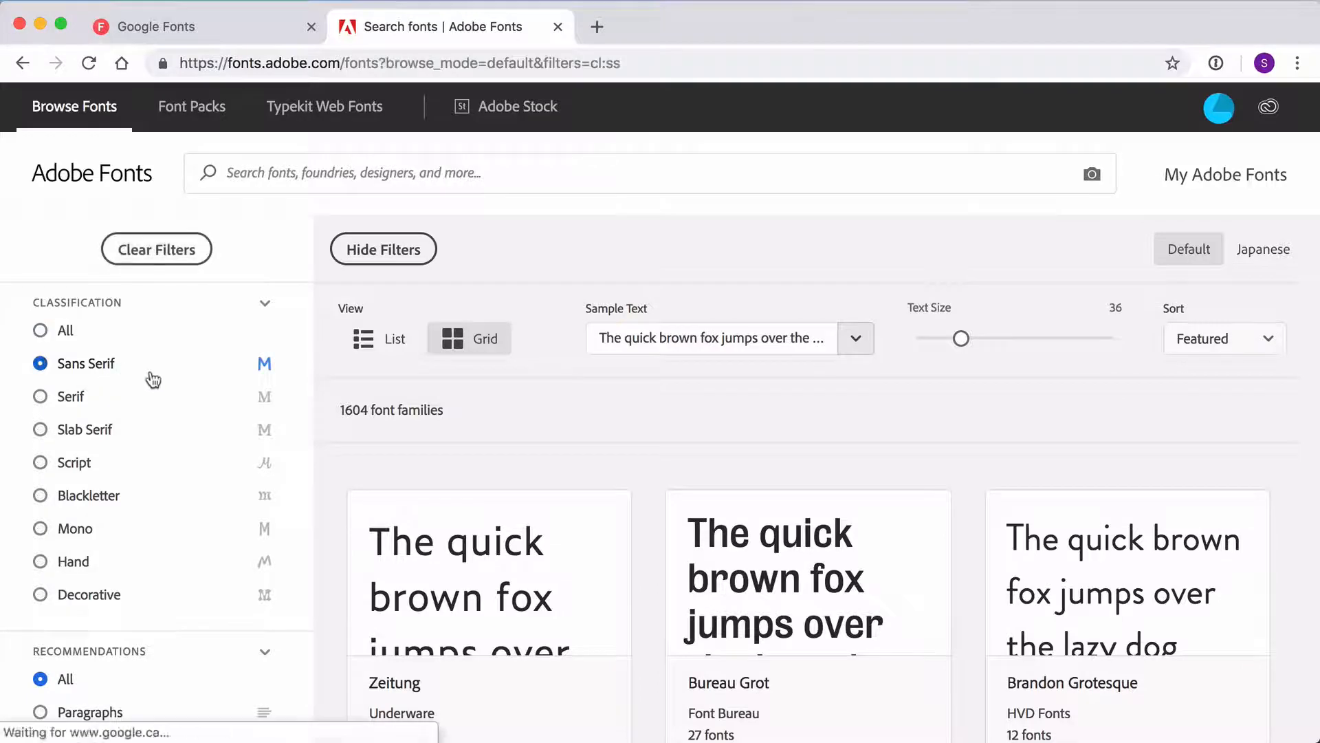
{"action": "scroll", "coordinate": [198, 452], "scroll_direction": "down", "scroll_amount": 2}
{"action": "scroll", "coordinate": [200, 452], "scroll_direction": "down", "scroll_amount": 3}
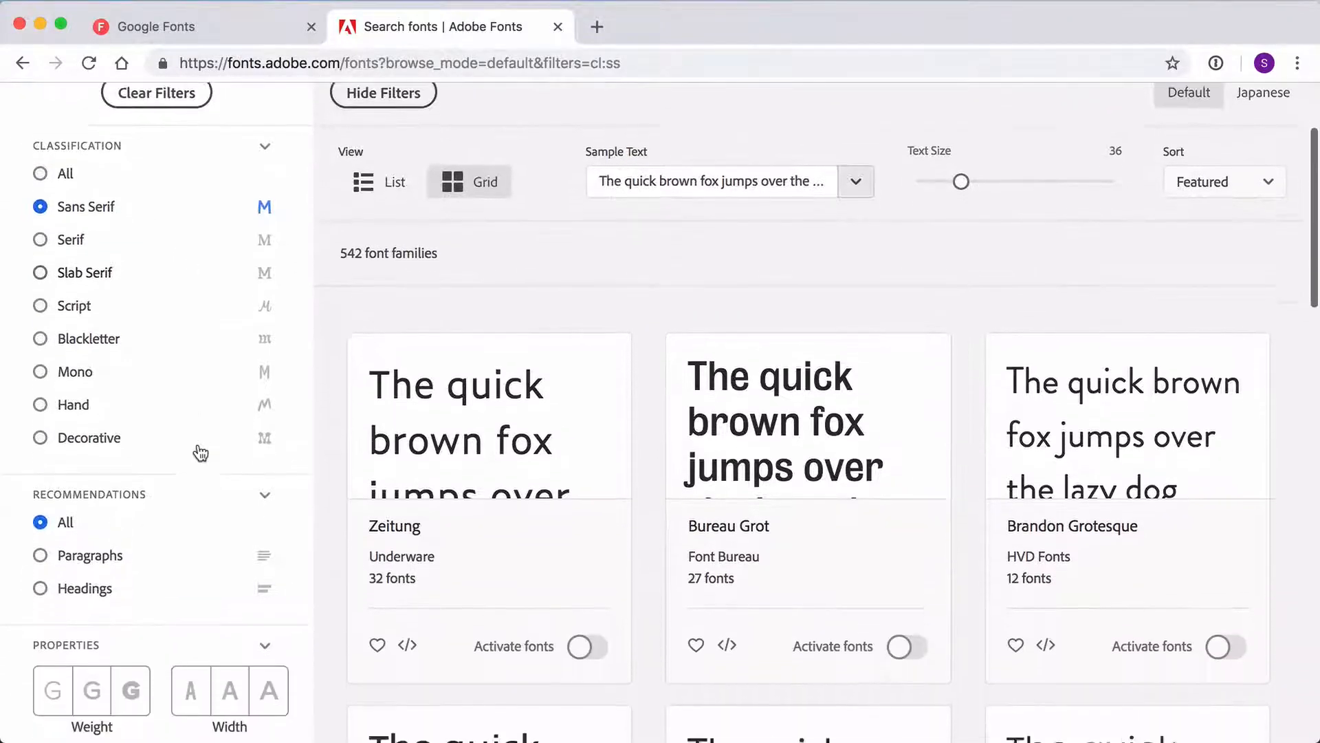
{"action": "scroll", "coordinate": [200, 453], "scroll_direction": "down", "scroll_amount": 1}
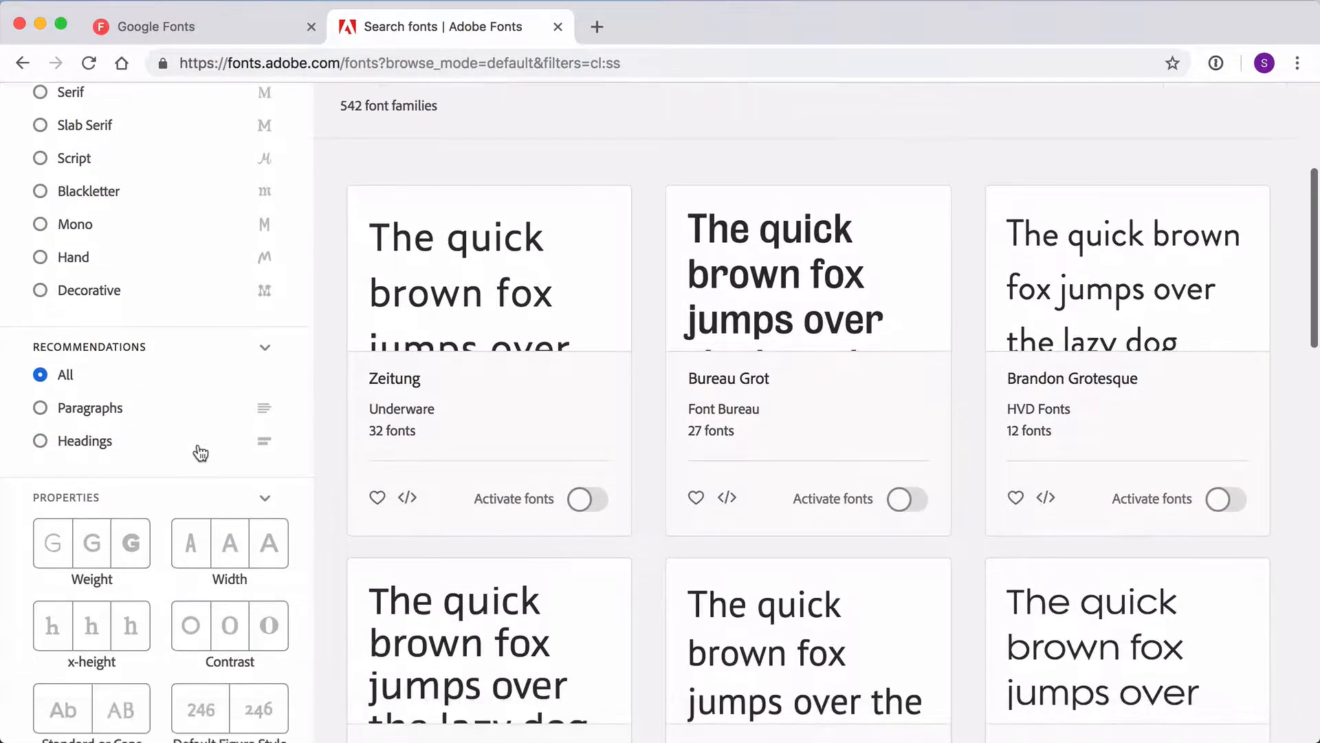
{"action": "scroll", "coordinate": [200, 452], "scroll_direction": "down", "scroll_amount": 1}
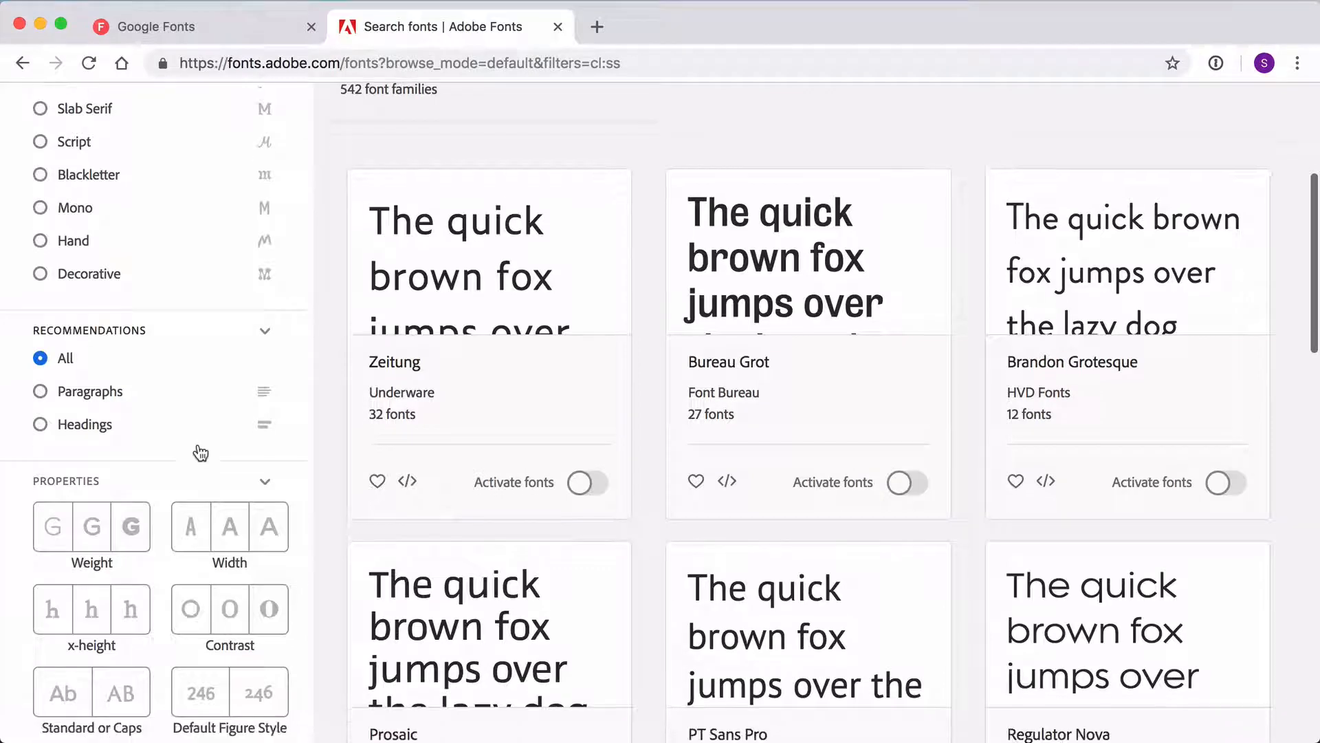
{"action": "left_click", "coordinate": [105, 393]}
{"action": "scroll", "coordinate": [153, 490], "scroll_direction": "down", "scroll_amount": 1}
{"action": "scroll", "coordinate": [153, 489], "scroll_direction": "down", "scroll_amount": 2}
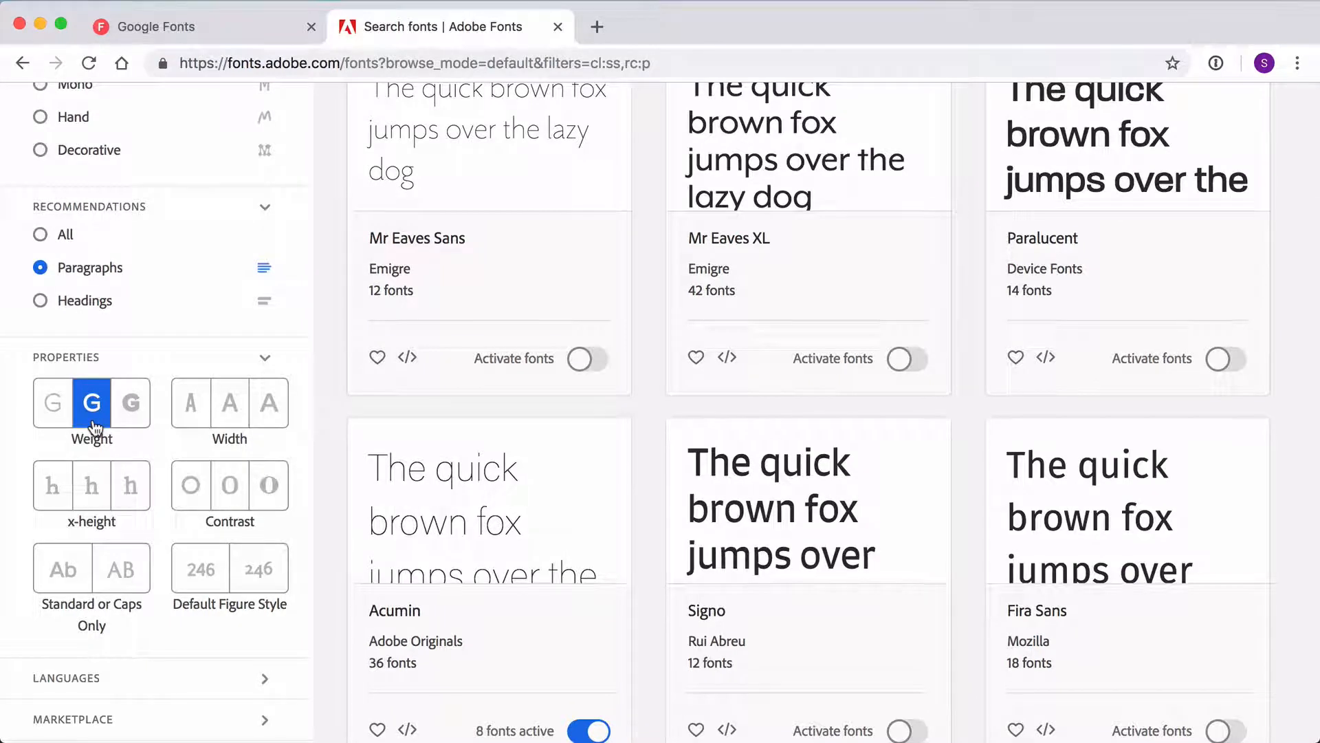
- Narrow the font results to medium weight, medium width, large x-height and standard upper- and lowercase
{"action": "left_click", "coordinate": [93, 421]}
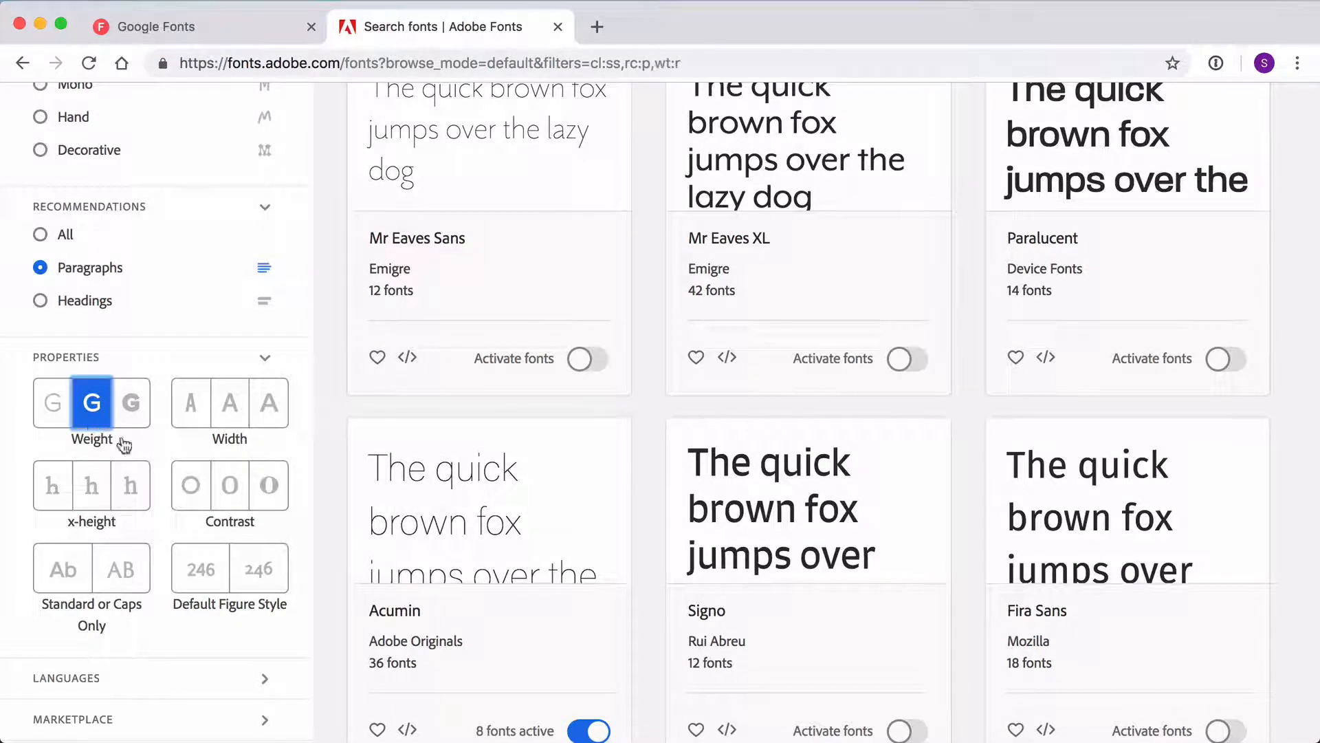
{"action": "left_click", "coordinate": [239, 419]}
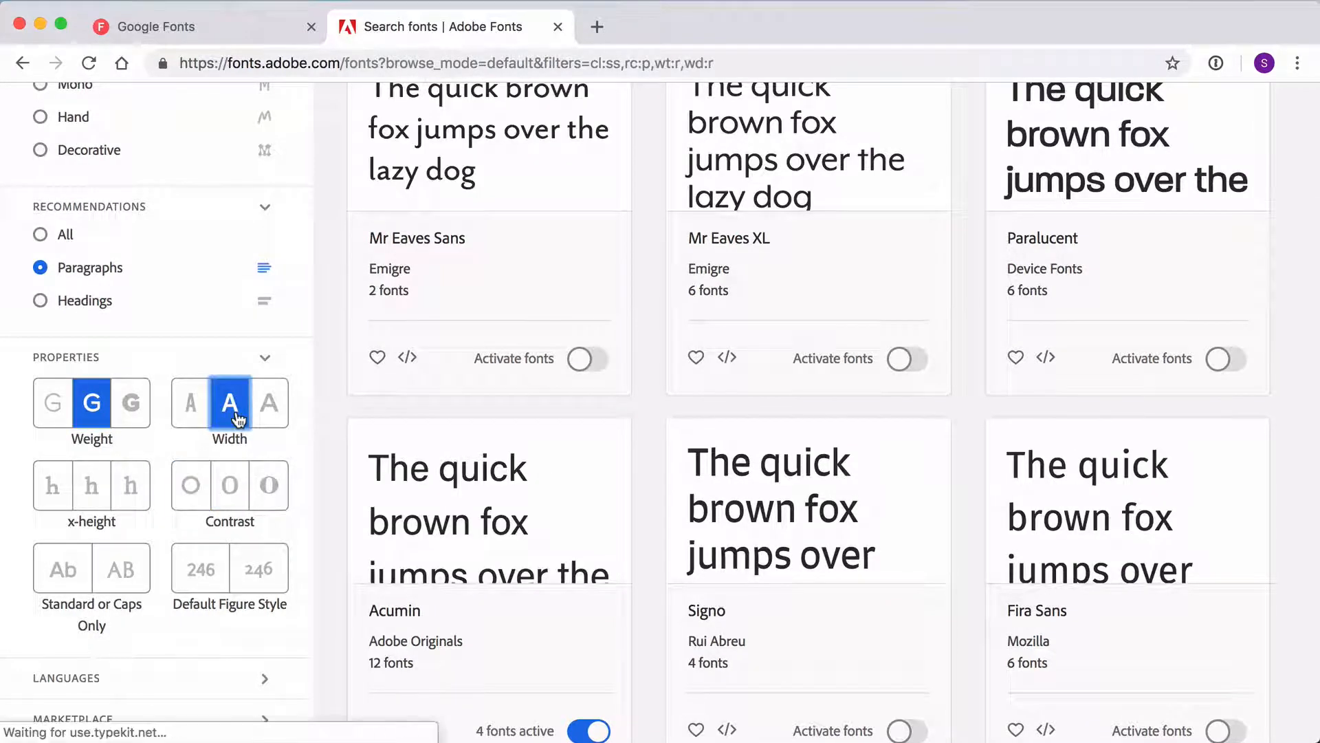
{"action": "left_click", "coordinate": [135, 502]}
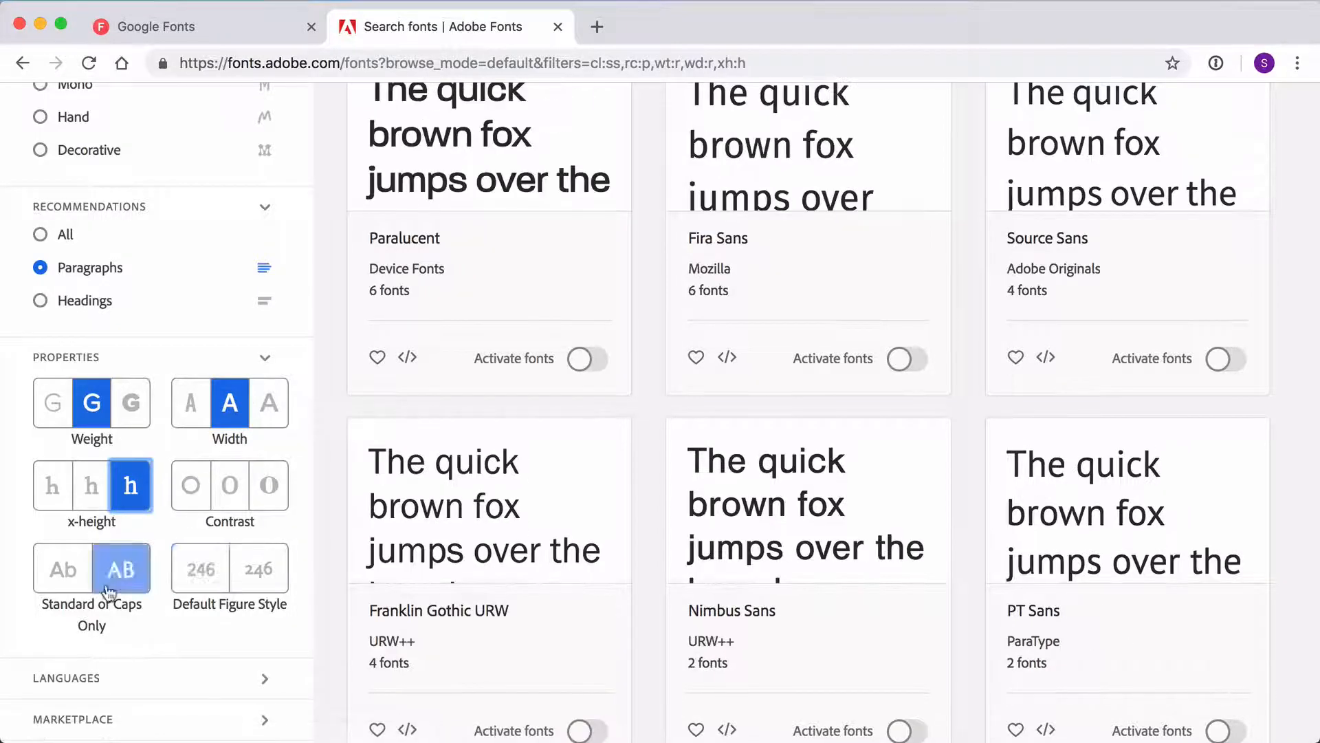
{"action": "left_click", "coordinate": [69, 572]}
- Open the Proxima Nova family from the second page of filtered results and review its styles
{"action": "scroll", "coordinate": [131, 618], "scroll_direction": "down", "scroll_amount": 2}
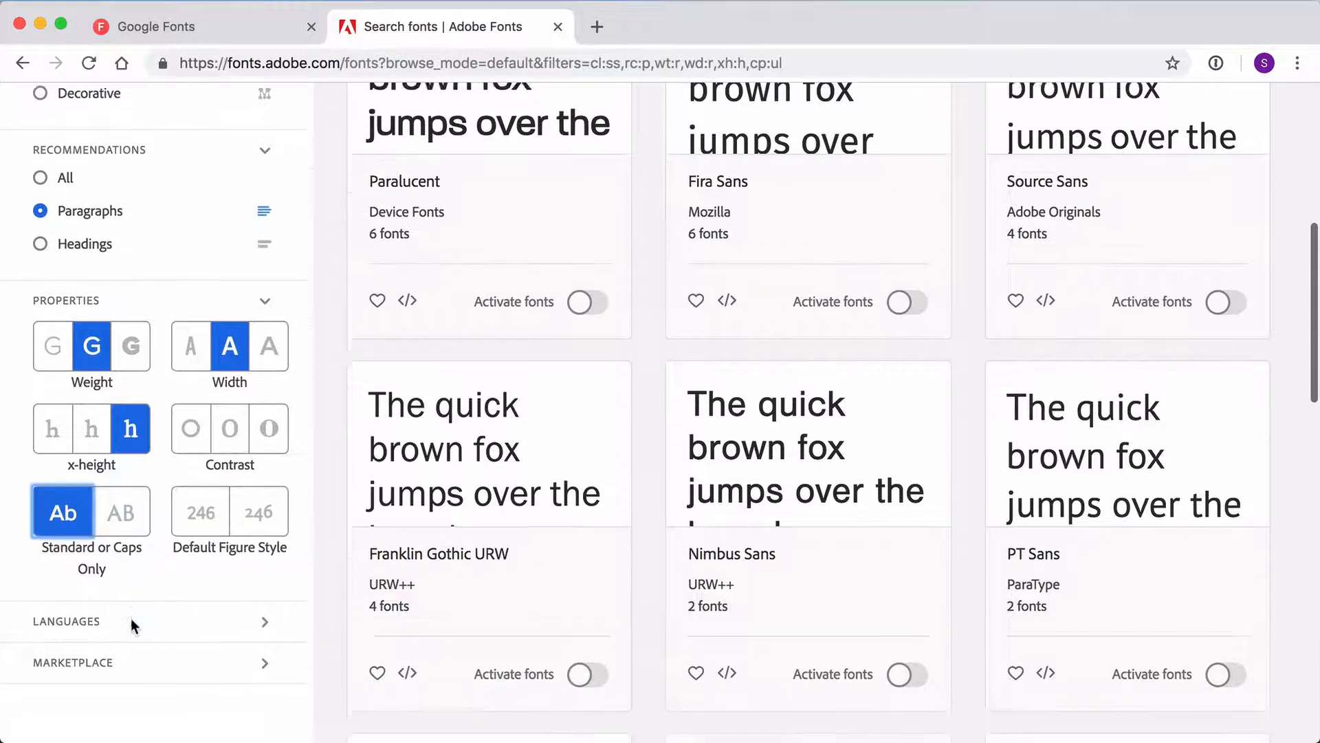
{"action": "scroll", "coordinate": [130, 618], "scroll_direction": "down", "scroll_amount": 3}
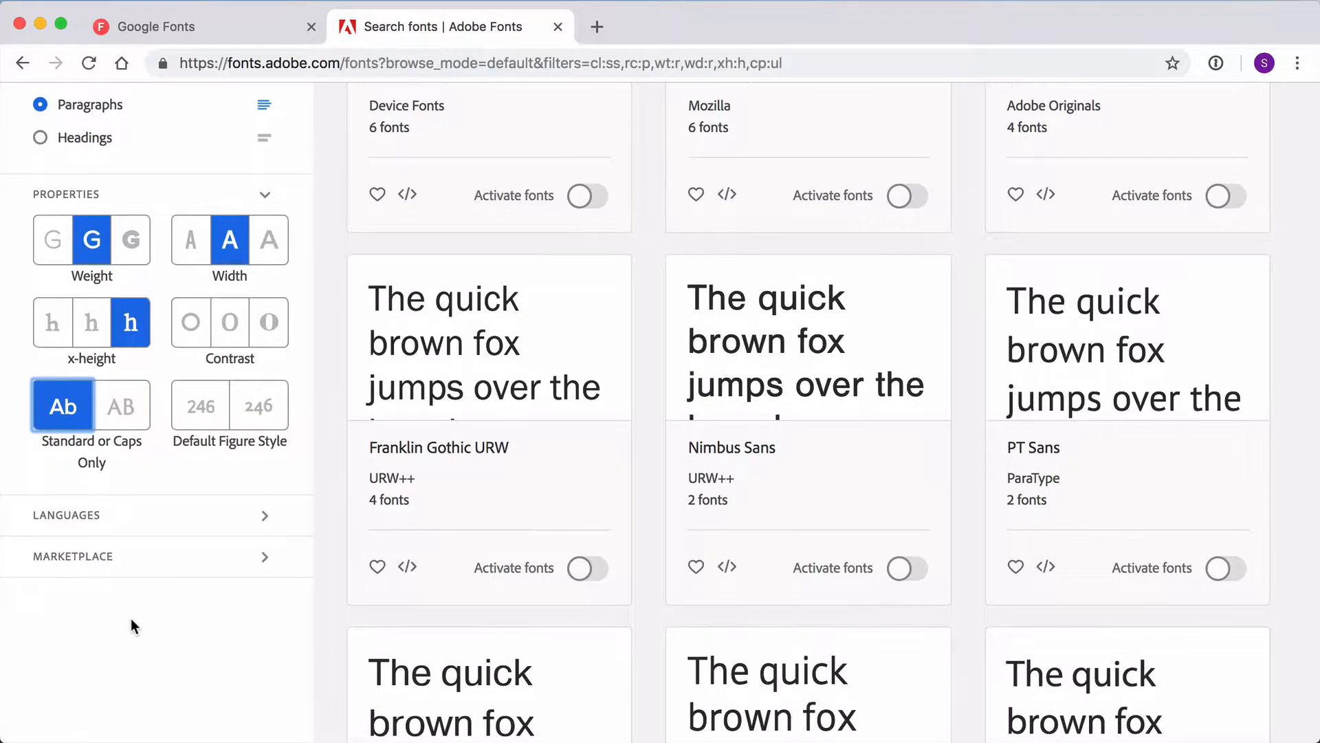
{"action": "scroll", "coordinate": [131, 618], "scroll_direction": "up", "scroll_amount": 10}
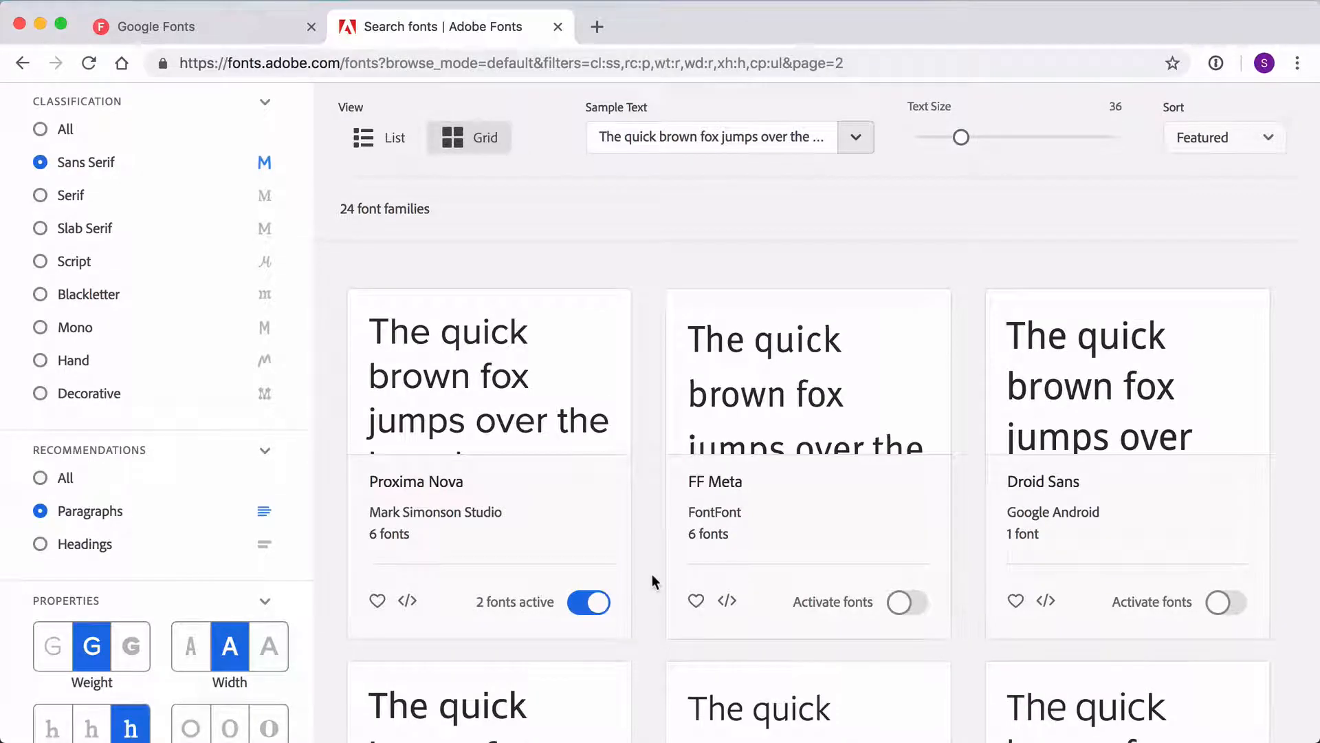
{"action": "left_click", "coordinate": [589, 404]}
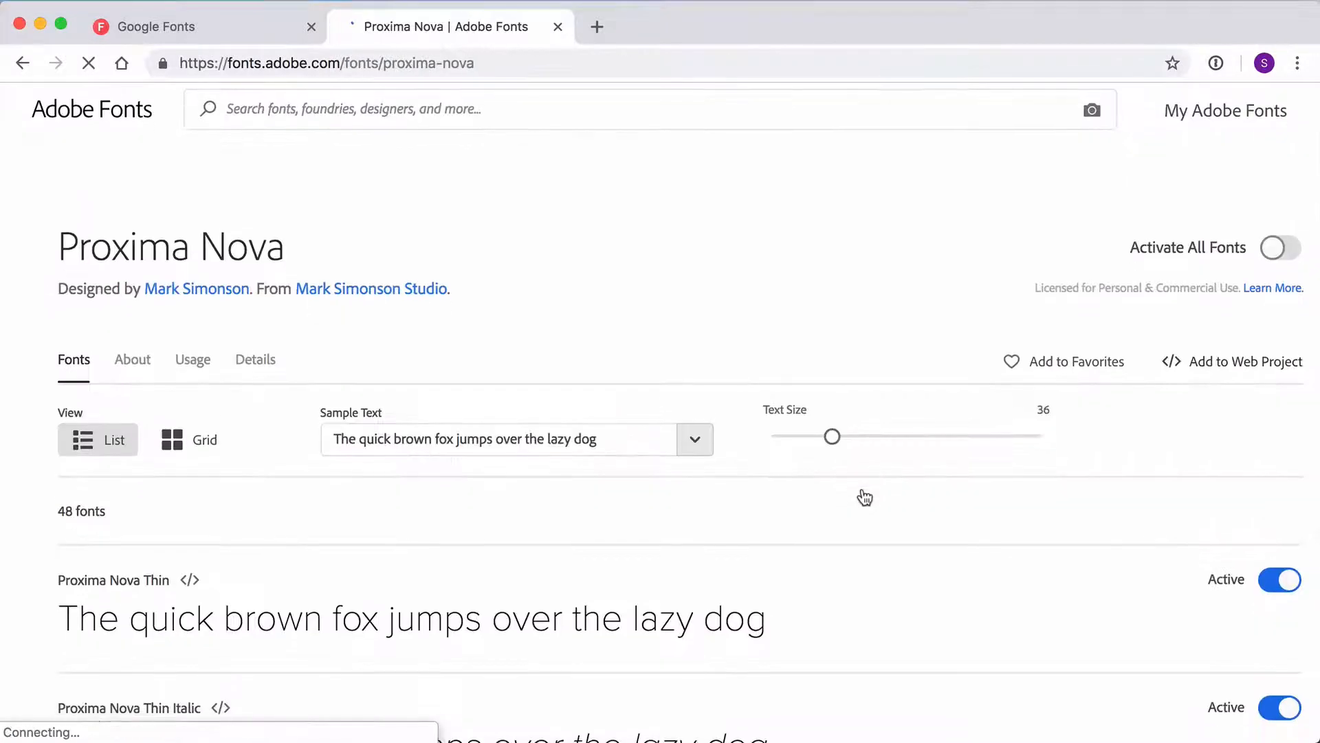
{"action": "scroll", "coordinate": [864, 498], "scroll_direction": "down", "scroll_amount": 3}
{"action": "scroll", "coordinate": [865, 497], "scroll_direction": "down", "scroll_amount": 5}
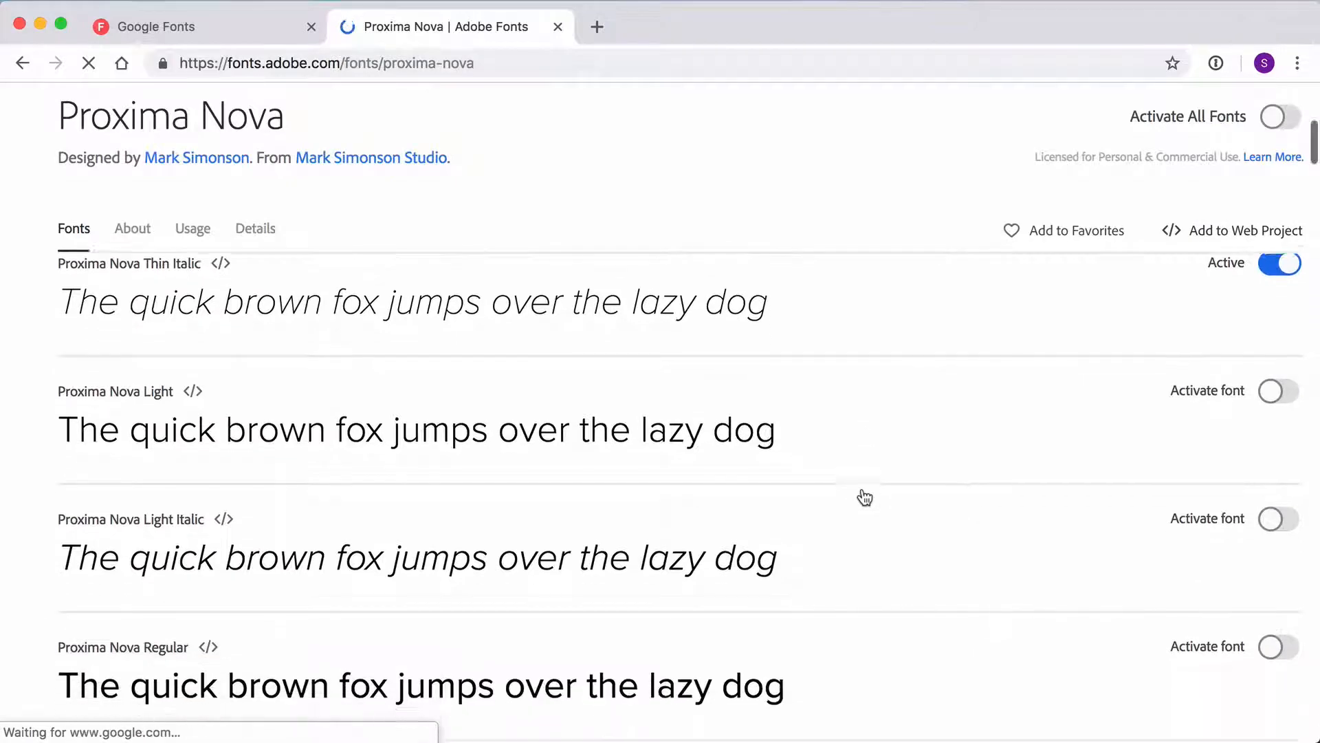
{"action": "scroll", "coordinate": [865, 497], "scroll_direction": "down", "scroll_amount": 4}
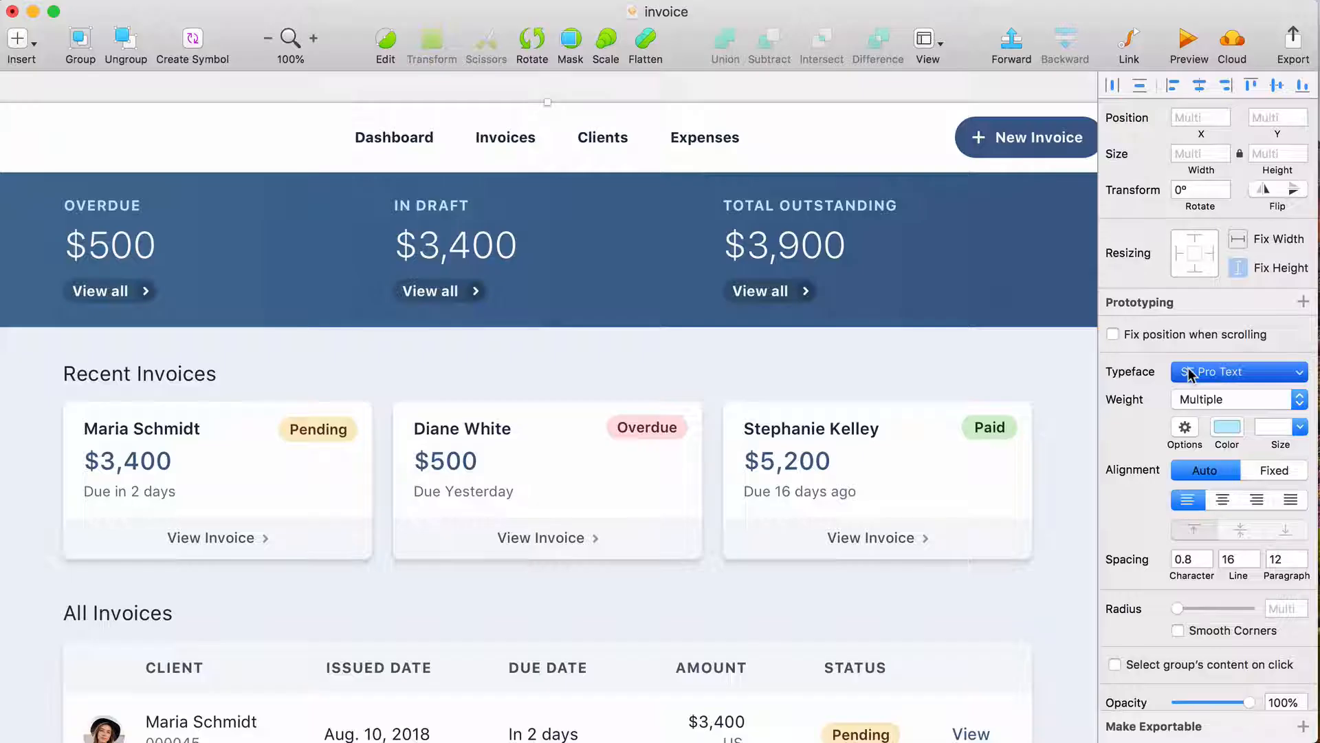
- Switch to the invoice design in Sketch and change the selected dashboard text's typeface to Proxima Nova
{"action": "left_click", "coordinate": [1238, 371]}
{"action": "type", "text": "pro"}
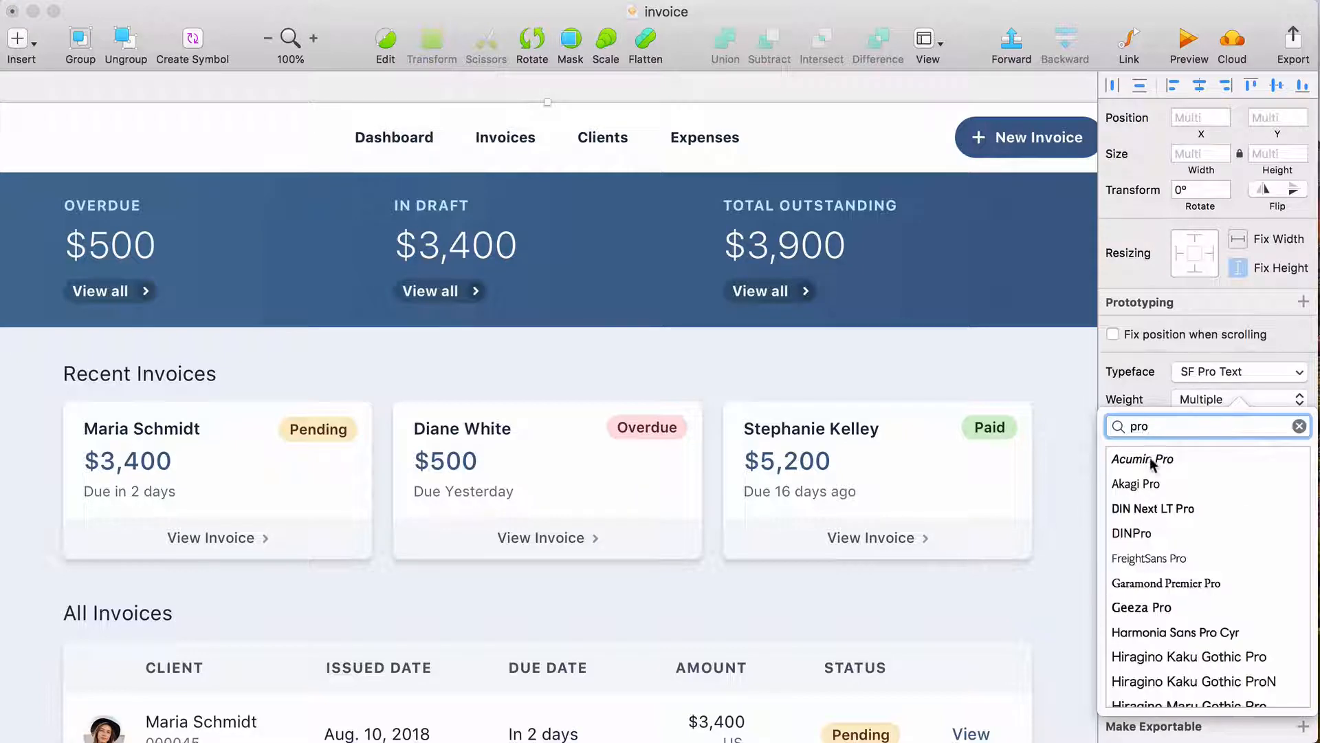
{"action": "type", "text": "xim"}
{"action": "left_click", "coordinate": [1128, 462]}
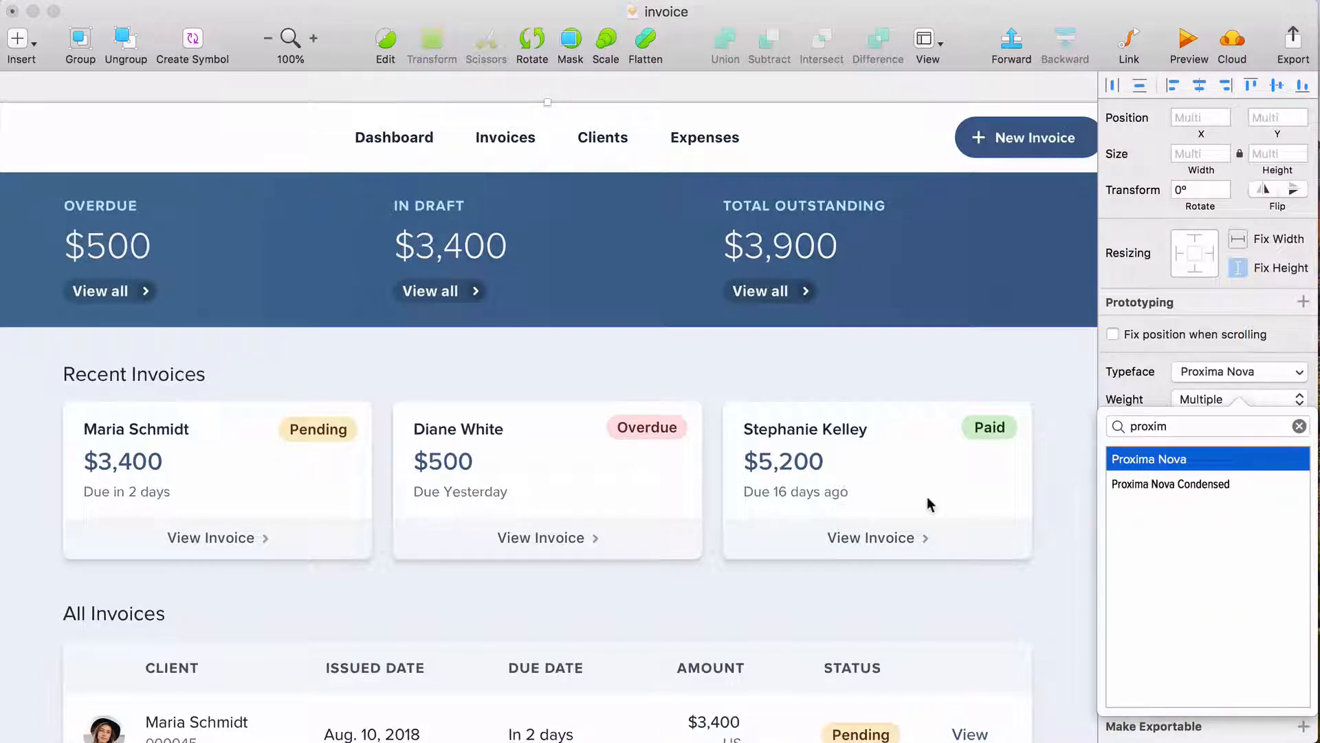
{"action": "scroll", "coordinate": [927, 501], "scroll_direction": "left", "scroll_amount": 2}
{"action": "scroll", "coordinate": [927, 501], "scroll_direction": "down", "scroll_amount": 1}
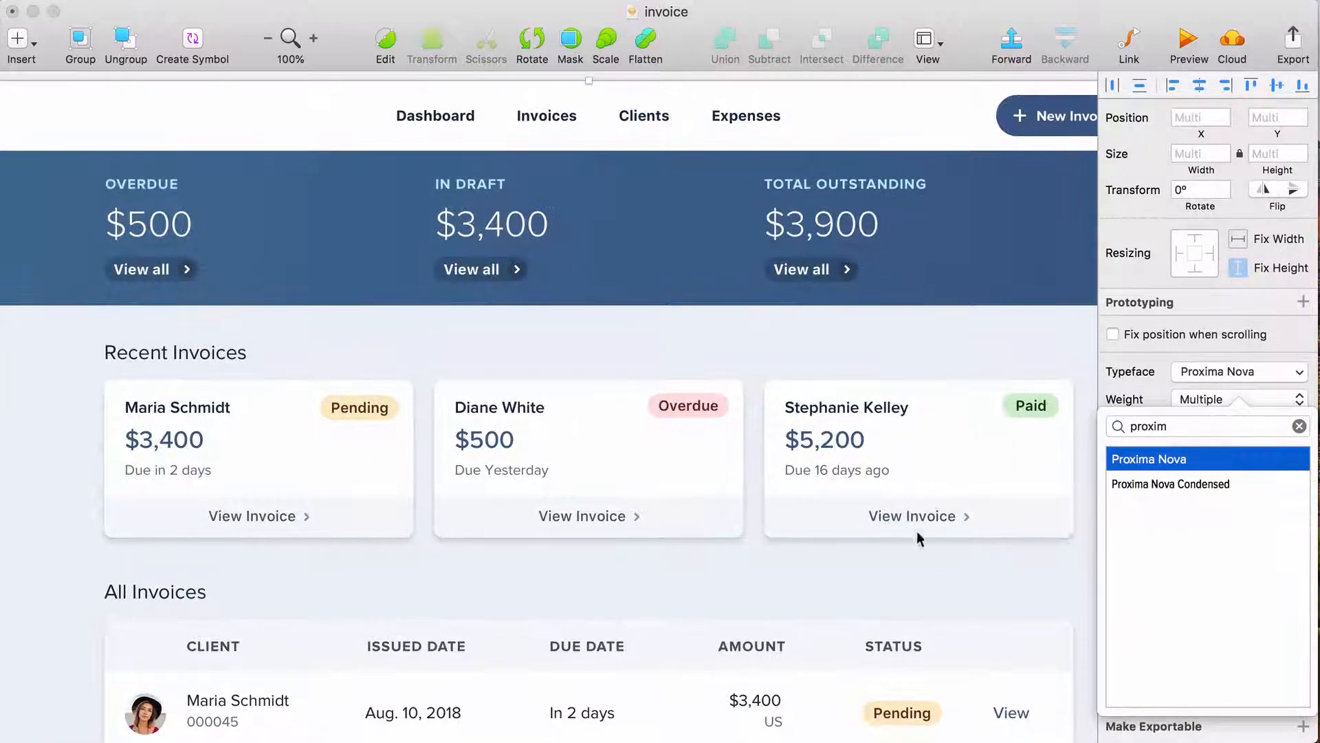
{"action": "left_click", "coordinate": [906, 555]}
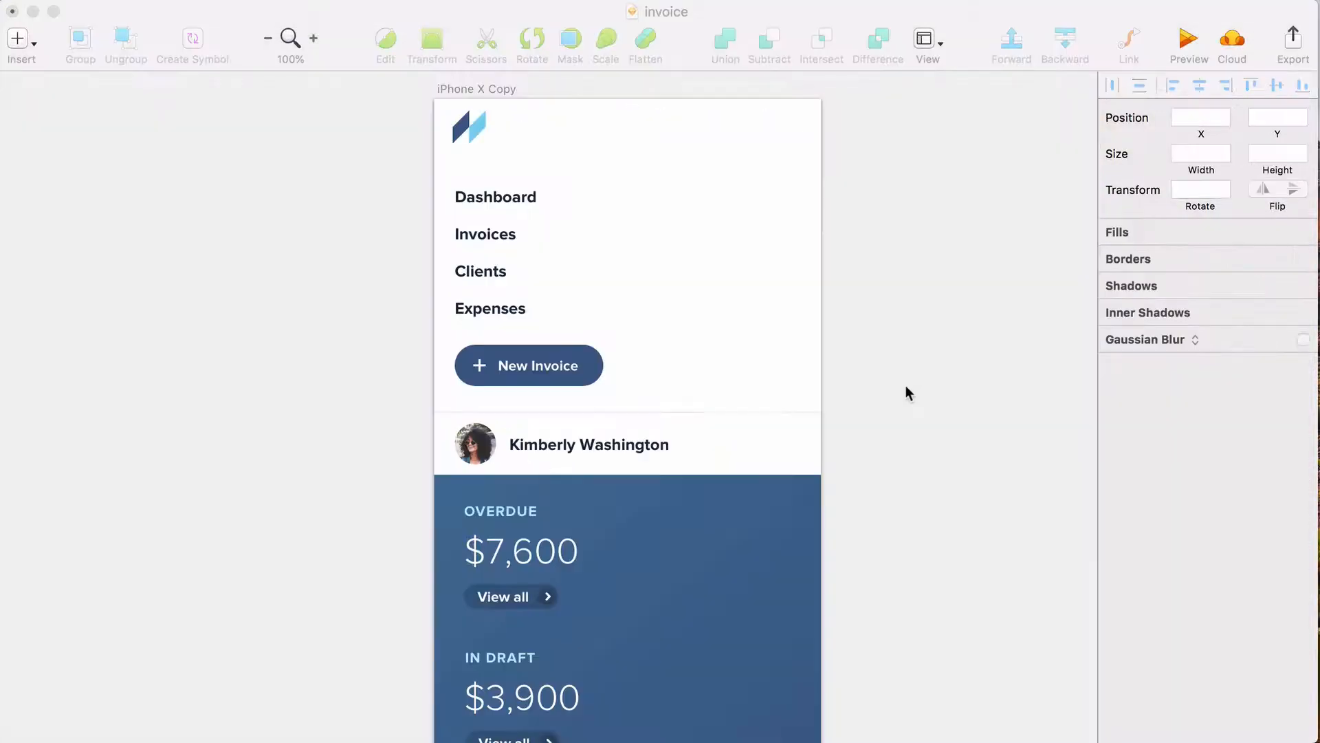
- Review the iPhone X version of the invoice dashboard from its navigation down to the All Transactions table
{"action": "scroll", "coordinate": [906, 388], "scroll_direction": "down", "scroll_amount": 3}
{"action": "scroll", "coordinate": [905, 387], "scroll_direction": "down", "scroll_amount": 10}
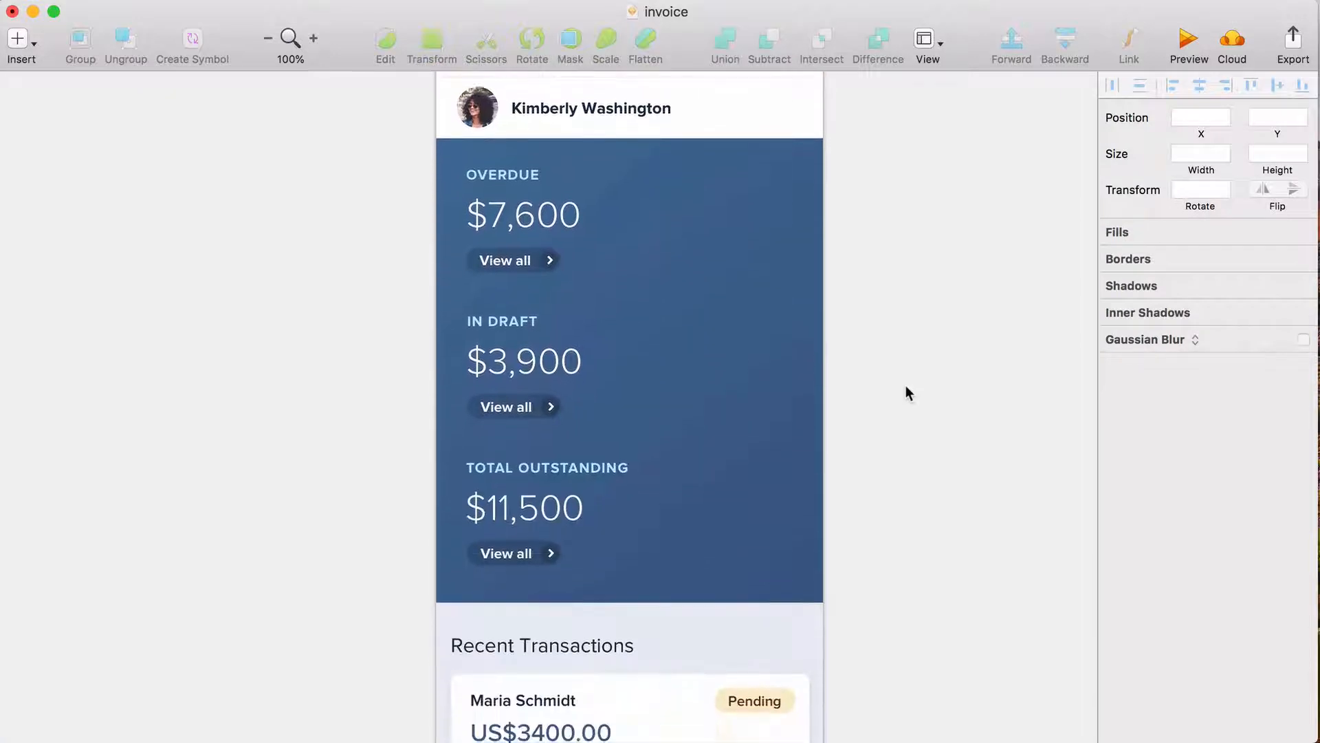
{"action": "scroll", "coordinate": [905, 389], "scroll_direction": "down", "scroll_amount": 12}
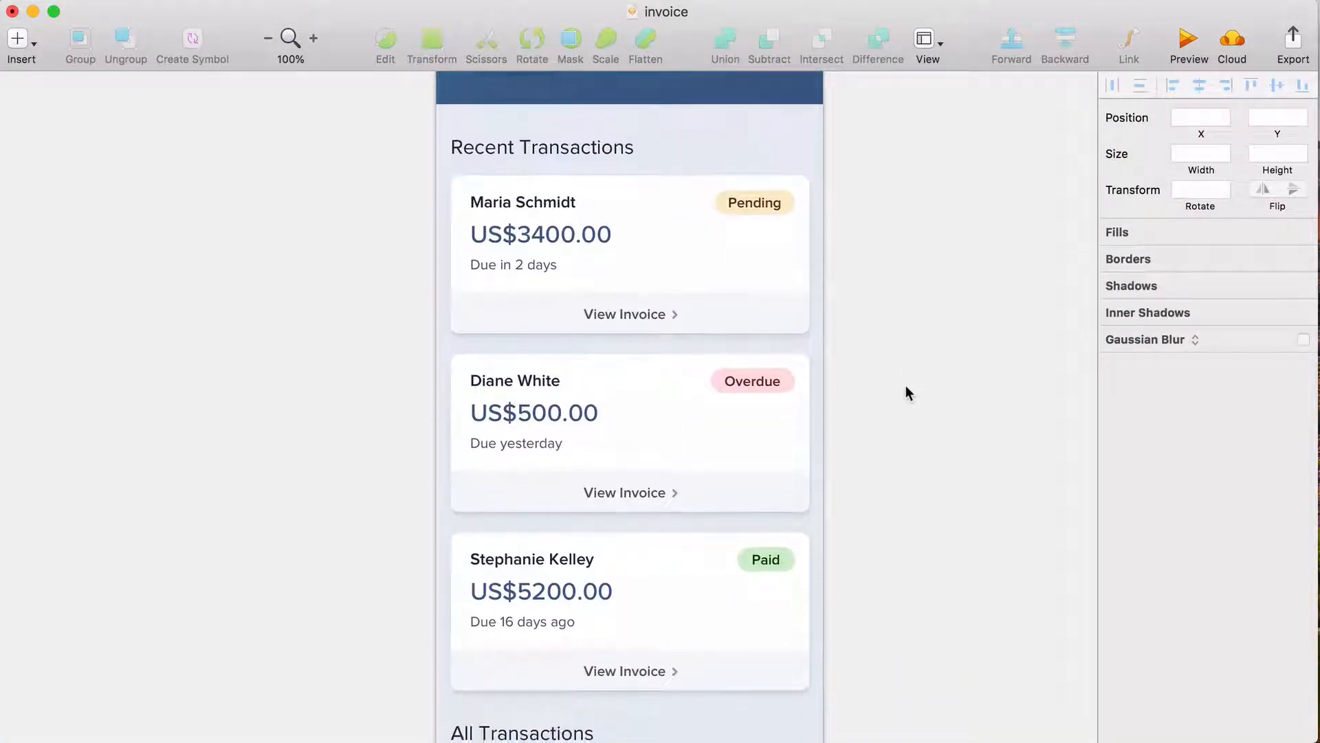
{"action": "scroll", "coordinate": [906, 393], "scroll_direction": "down", "scroll_amount": 2}
{"action": "scroll", "coordinate": [906, 393], "scroll_direction": "up", "scroll_amount": 12}
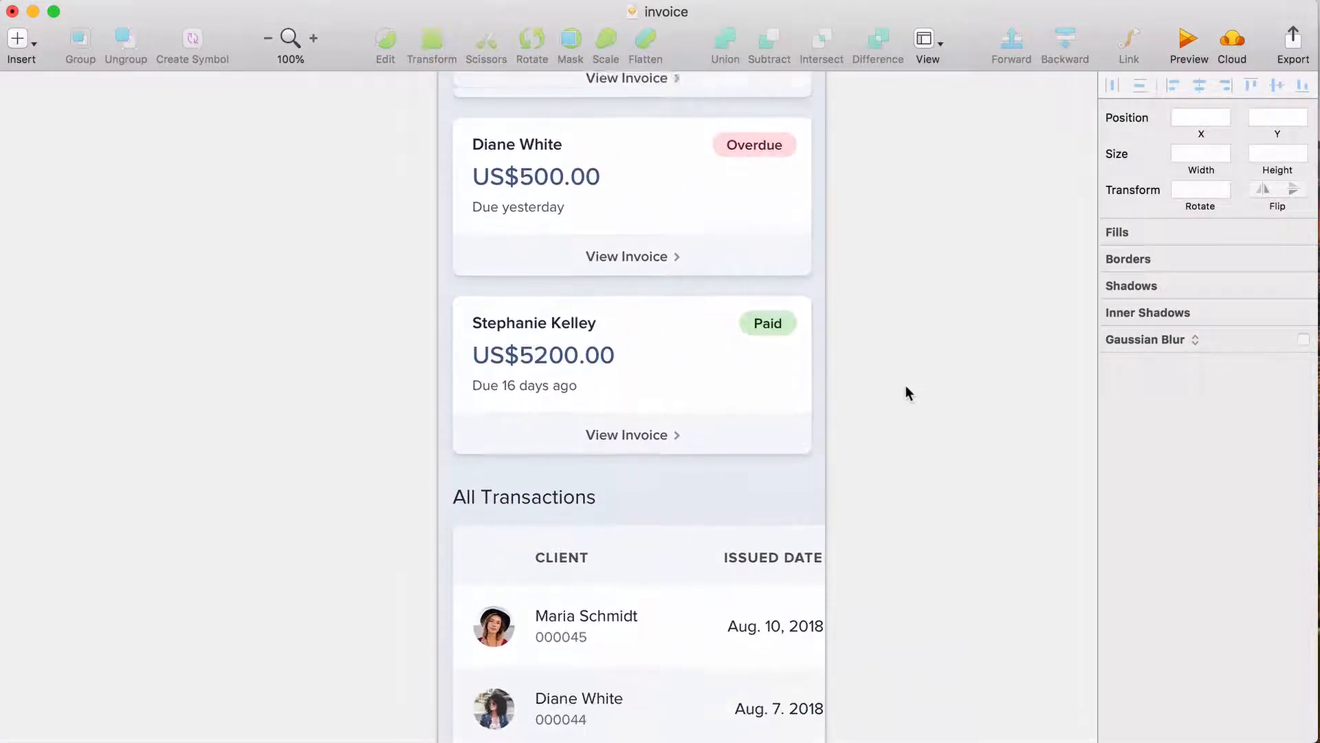
{"action": "scroll", "coordinate": [905, 386], "scroll_direction": "down", "scroll_amount": 15}
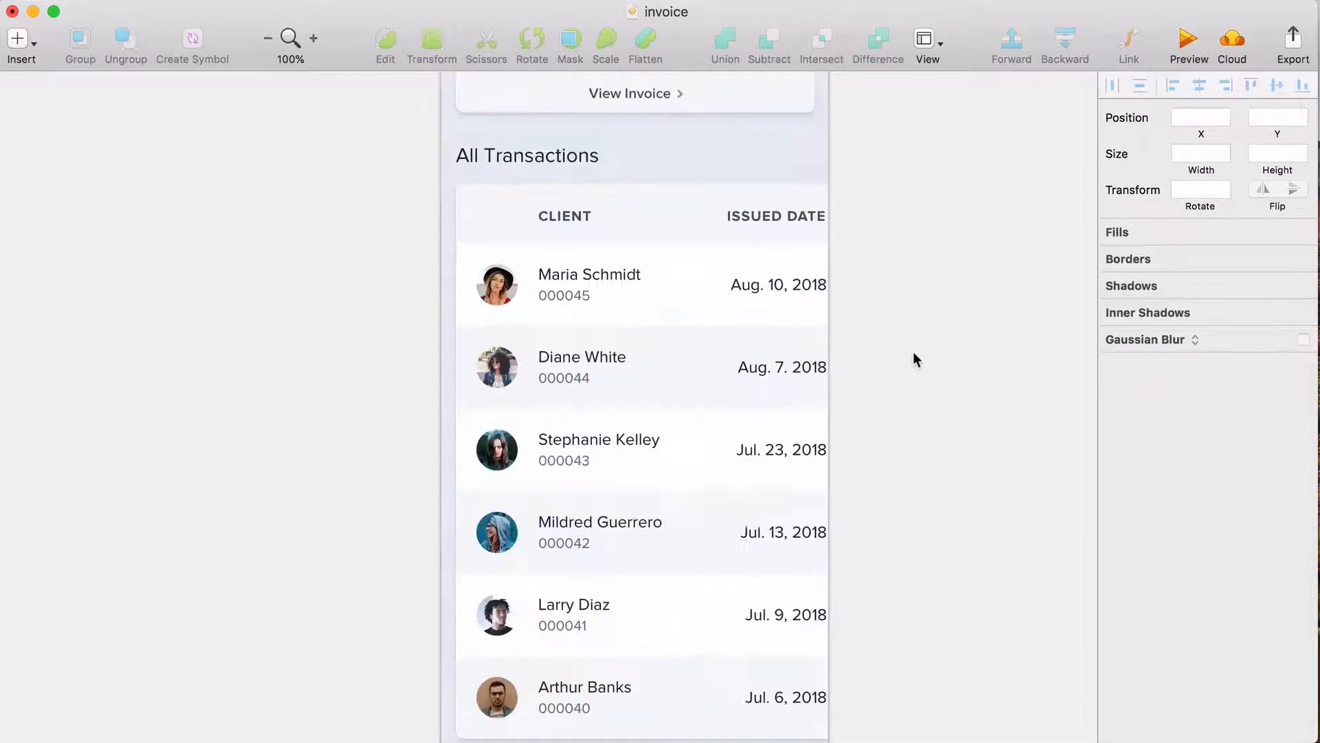
- Collapse the mobile header to a slim bar holding the logo and menu icon, and move the content below up against it
{"action": "scroll", "coordinate": [915, 353], "scroll_direction": "up", "scroll_amount": 16}
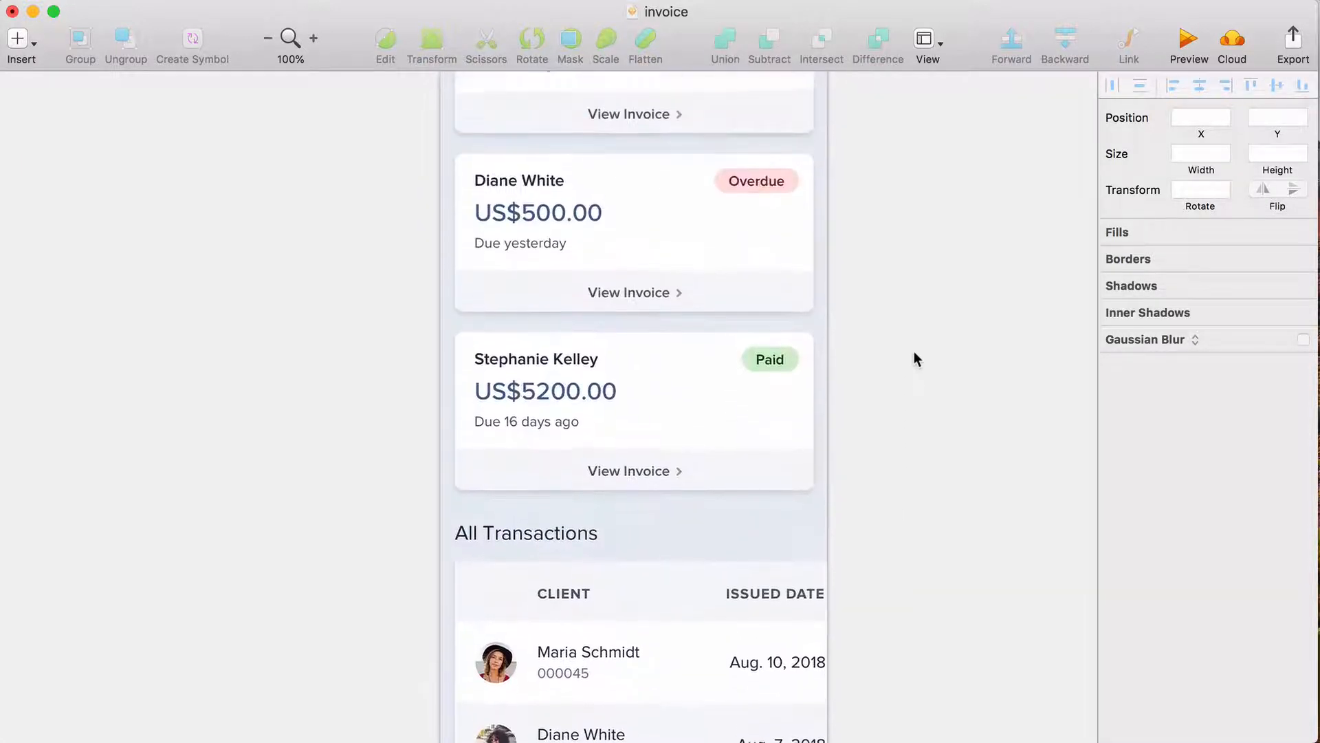
{"action": "scroll", "coordinate": [915, 354], "scroll_direction": "up", "scroll_amount": 6}
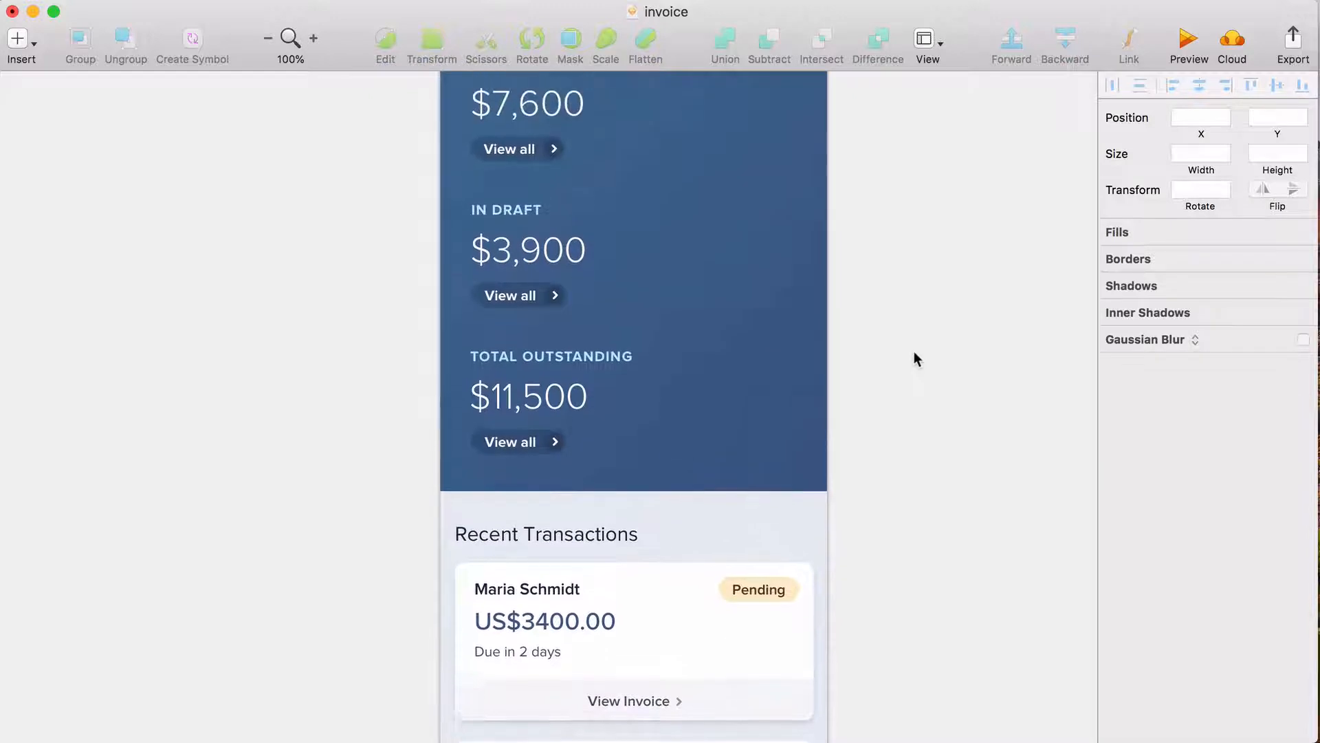
{"action": "scroll", "coordinate": [915, 359], "scroll_direction": "up", "scroll_amount": 6}
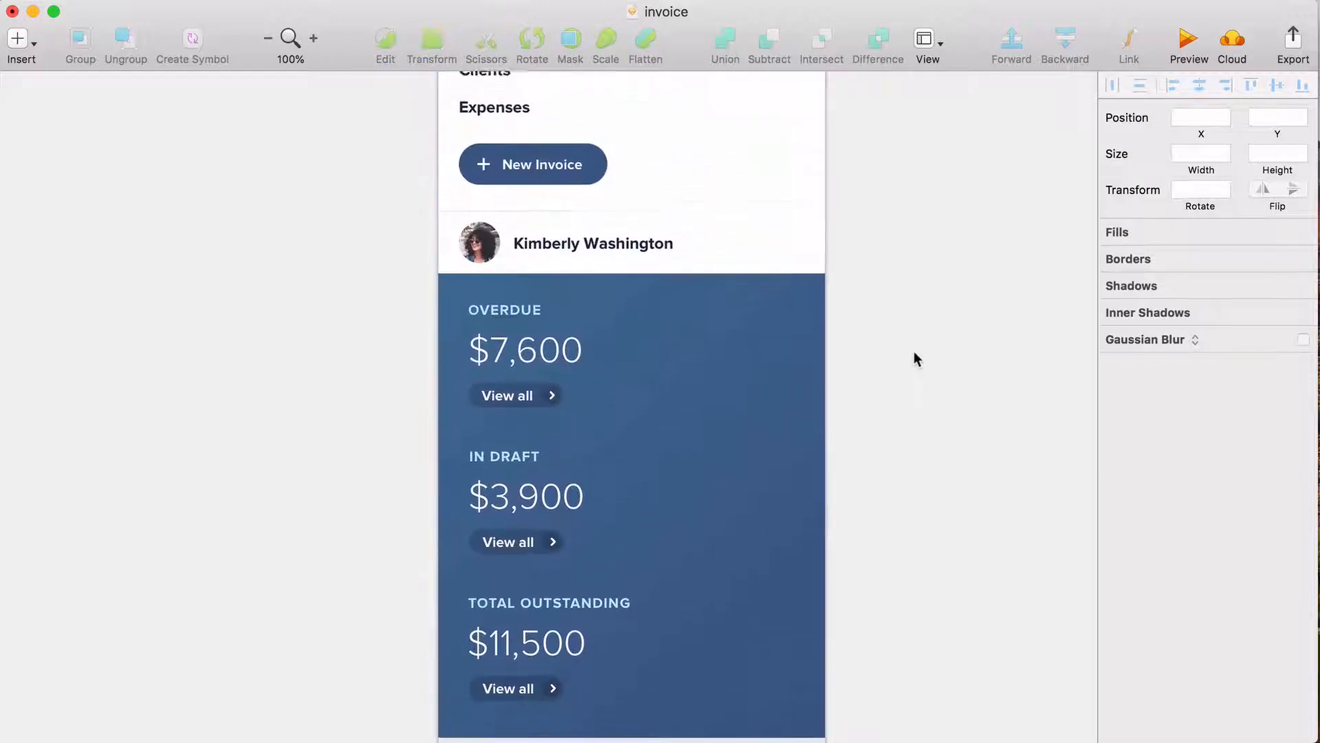
{"action": "scroll", "coordinate": [915, 359], "scroll_direction": "up", "scroll_amount": 3}
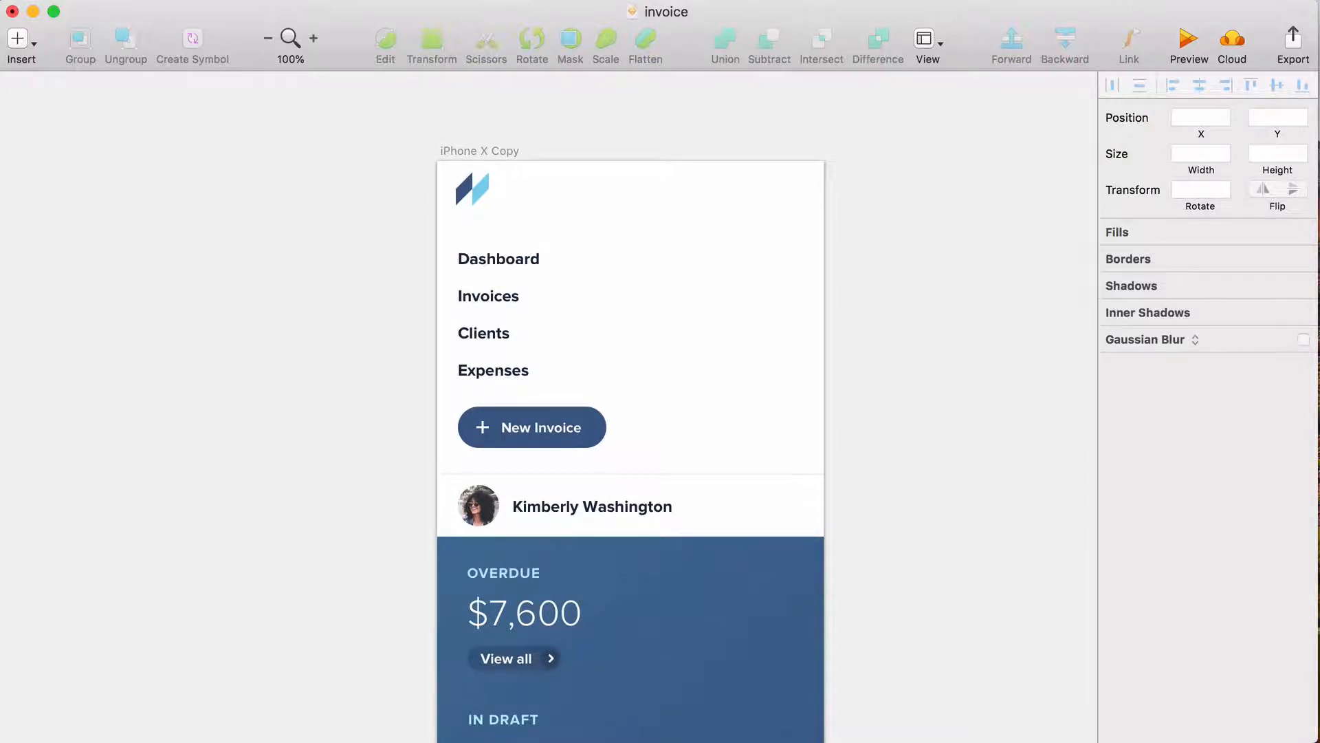
{"action": "key", "text": "super+Tab"}
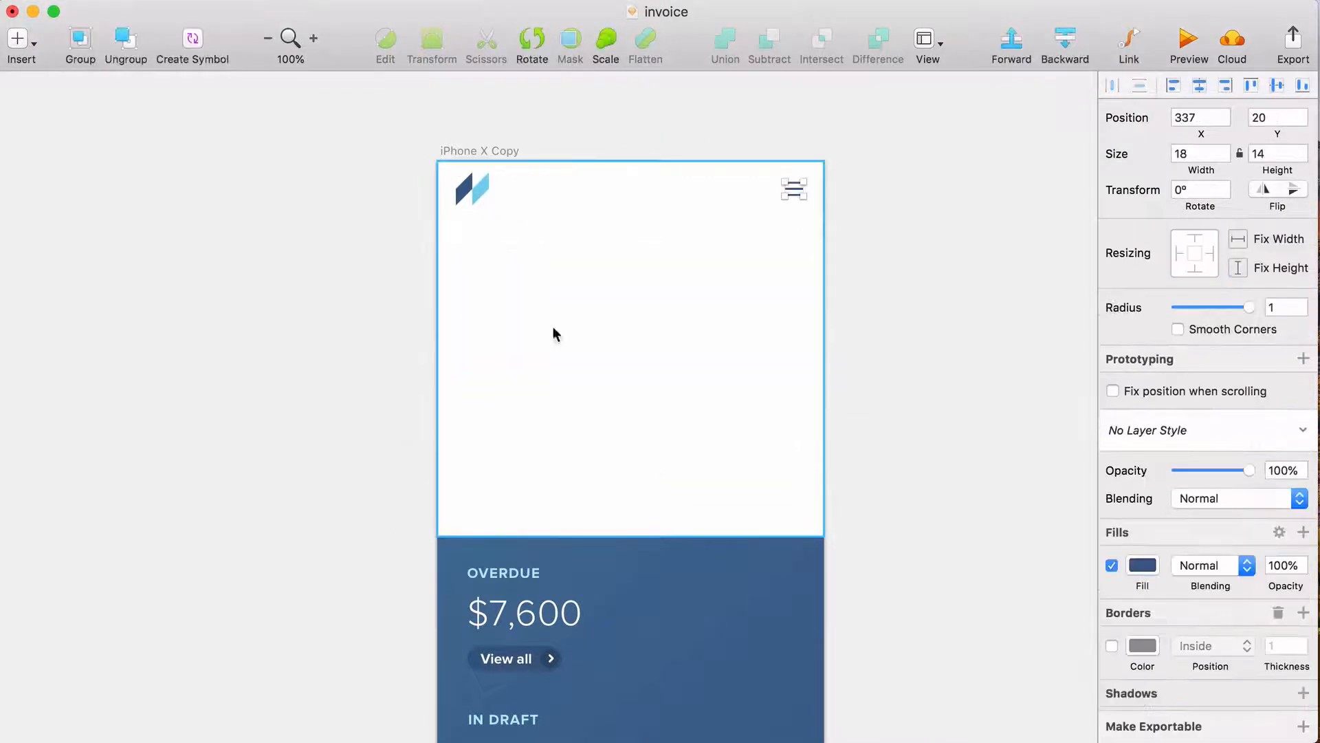
{"action": "left_click_drag", "start_coordinate": [631, 536], "coordinate": [675, 220]}
{"action": "left_click_drag", "start_coordinate": [731, 318], "coordinate": [730, 218]}
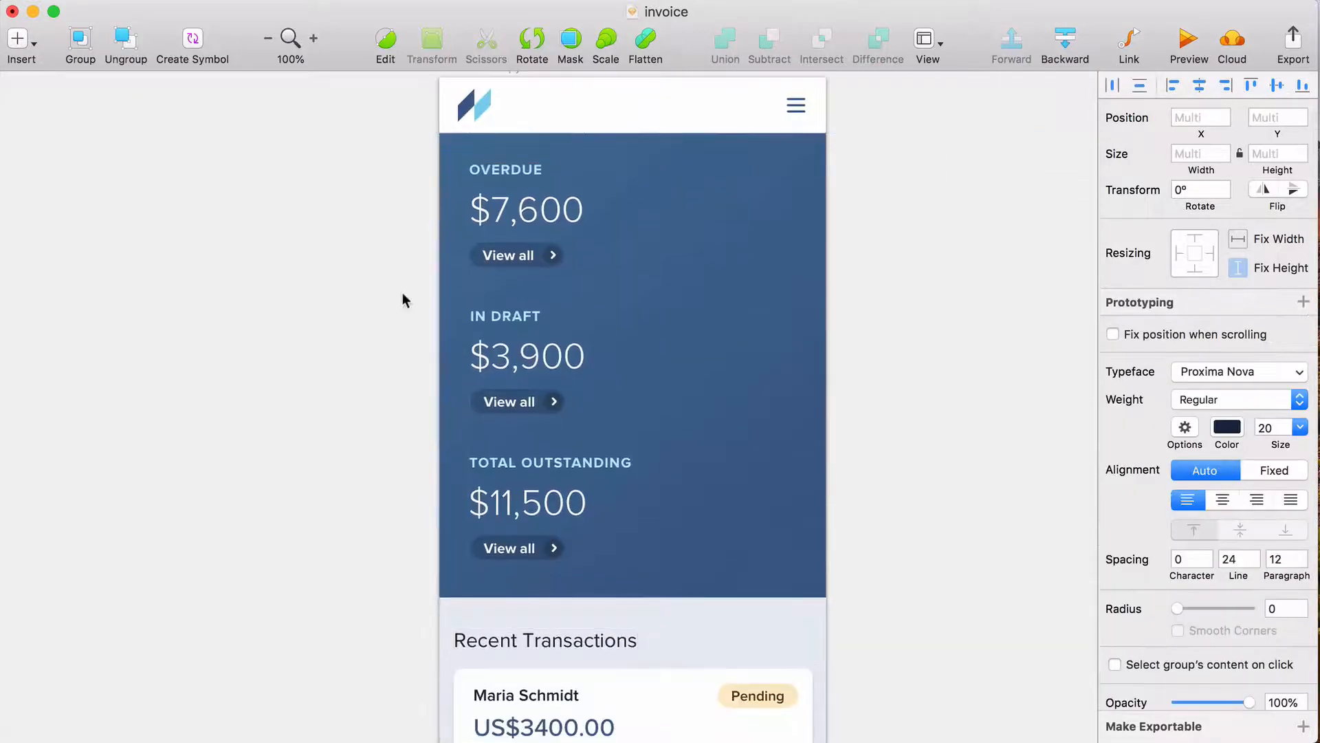
{"action": "left_click", "coordinate": [402, 294]}
{"action": "scroll", "coordinate": [402, 290], "scroll_direction": "up", "scroll_amount": 2}
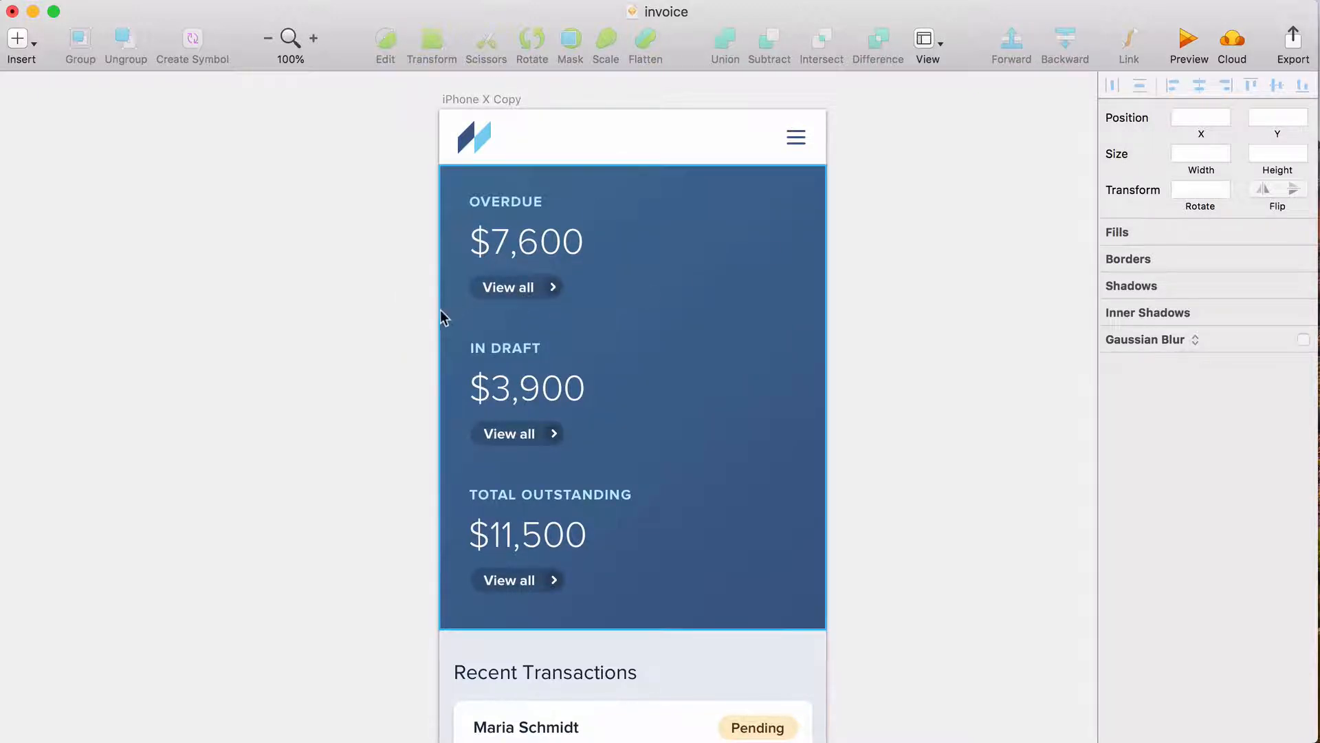
- Ungroup the mobile Overdue summary and move its View all button to the right, level with the amount
{"action": "left_click", "coordinate": [527, 239]}
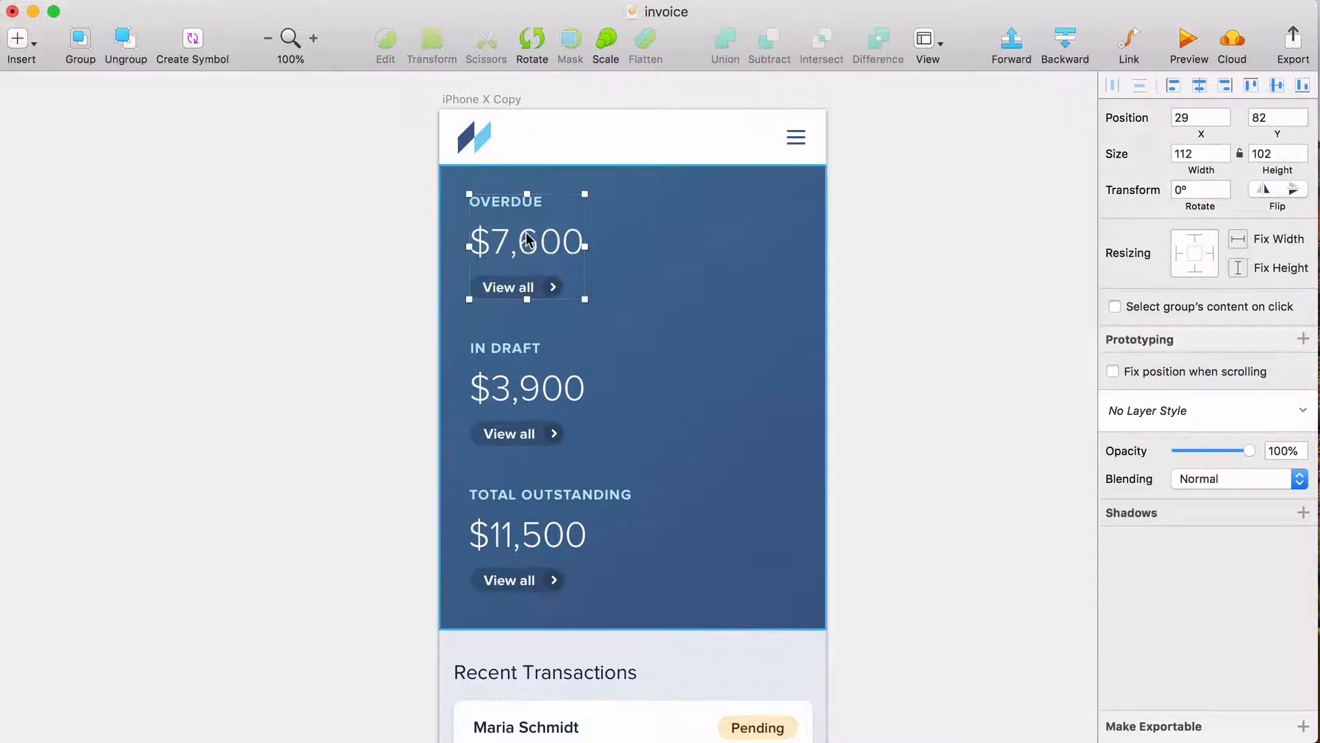
{"action": "key", "text": "super+shift+g"}
{"action": "left_click", "coordinate": [378, 366]}
{"action": "left_click", "coordinate": [495, 285]}
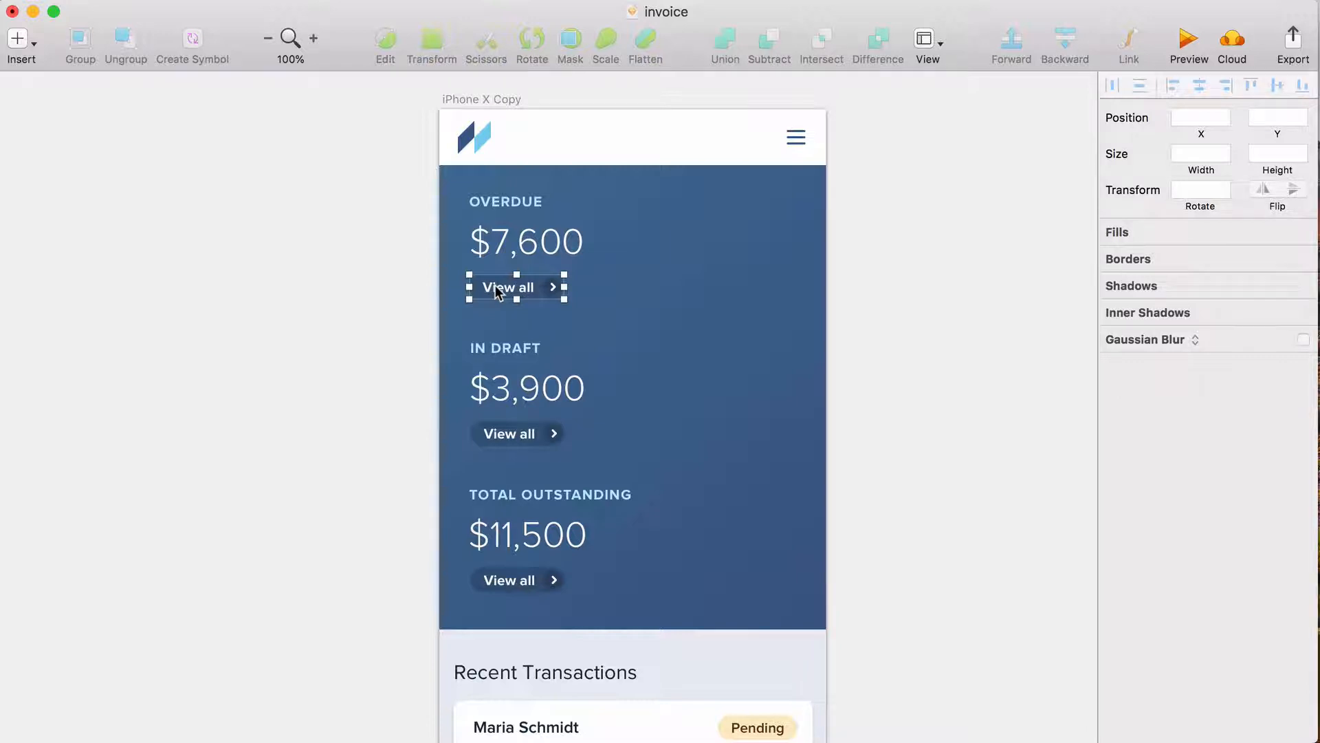
{"action": "left_click", "coordinate": [495, 288]}
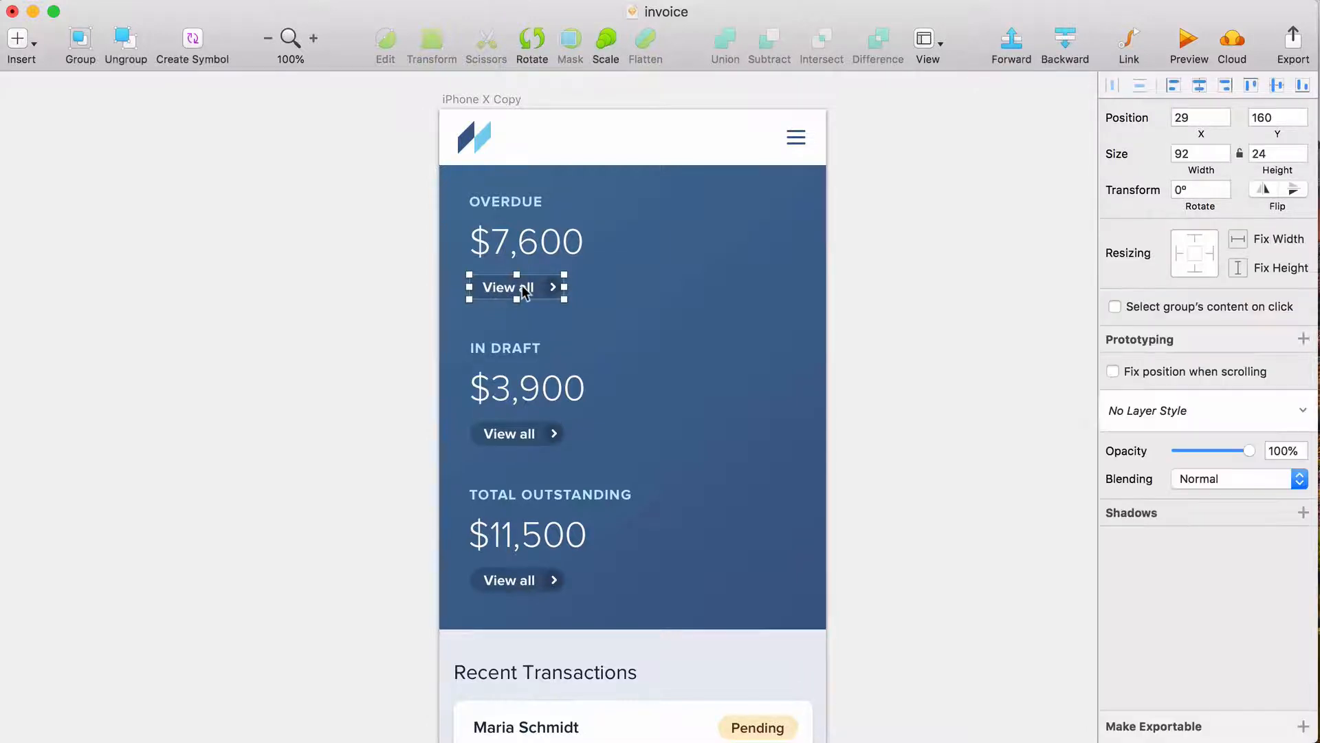
{"action": "left_click_drag", "start_coordinate": [519, 294], "coordinate": [752, 234]}
- Move the In Draft and Total Outstanding groups up together beneath the Overdue row's divider
{"action": "left_click", "coordinate": [502, 513]}
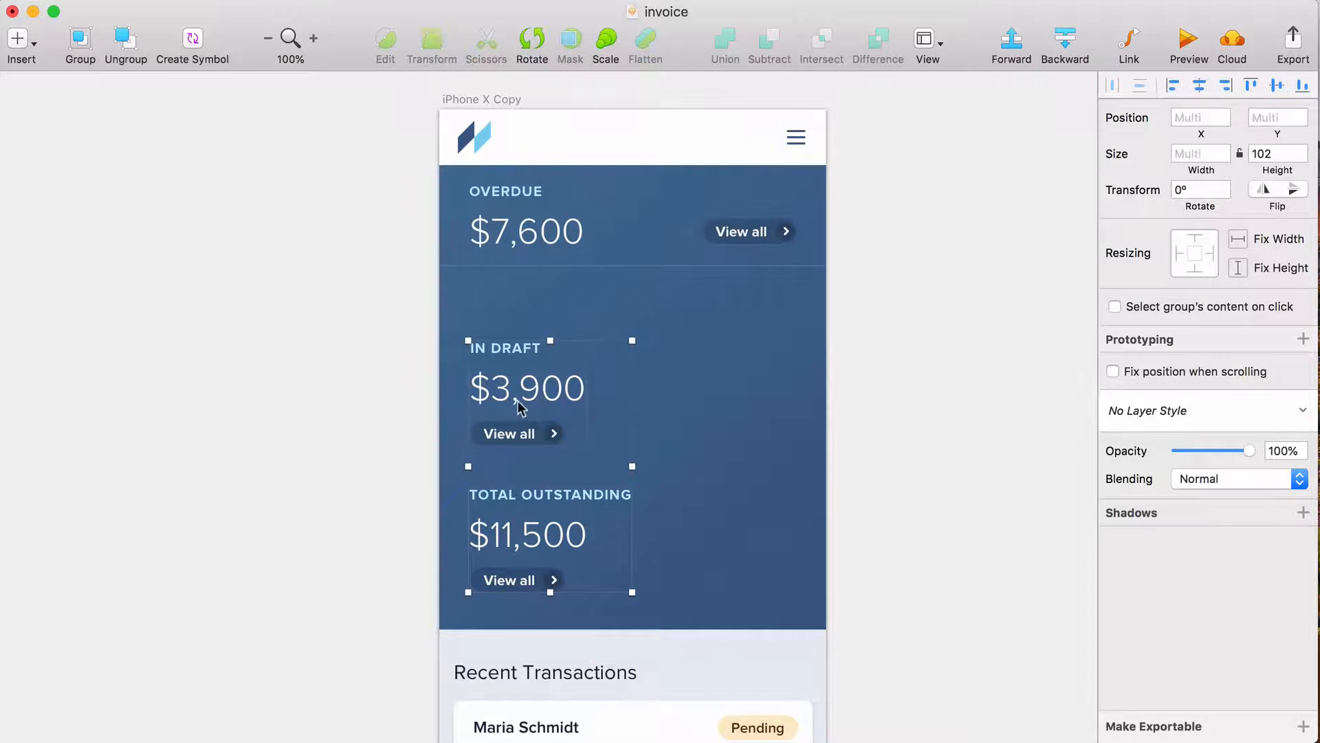
{"action": "left_click_drag", "start_coordinate": [522, 376], "coordinate": [520, 318]}
{"action": "left_click_drag", "start_coordinate": [521, 318], "coordinate": [521, 323]}
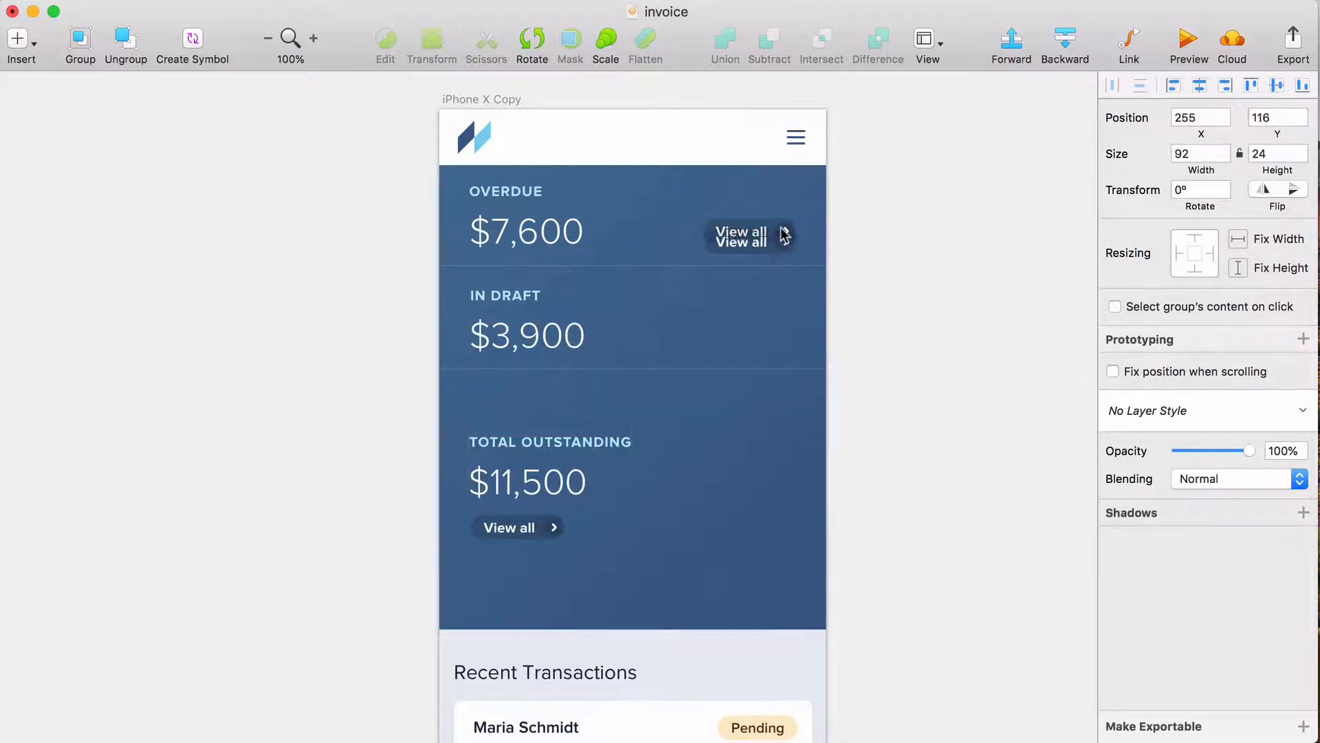
- Place a View all button beside the In Draft amount at X 255, Y 216
{"action": "key", "text": "shift+Down"}
{"action": "key", "text": "shift+Down"}
{"action": "key", "text": "shift+Down"}
{"action": "key", "text": "shift+Down"}
{"action": "key", "text": "shift+Down"}
{"action": "key", "text": "shift+Down"}
{"action": "key", "text": "shift+Down"}
{"action": "key", "text": "shift+Down"}
{"action": "key", "text": "shift+Down"}
{"action": "key", "text": "shift+Down"}
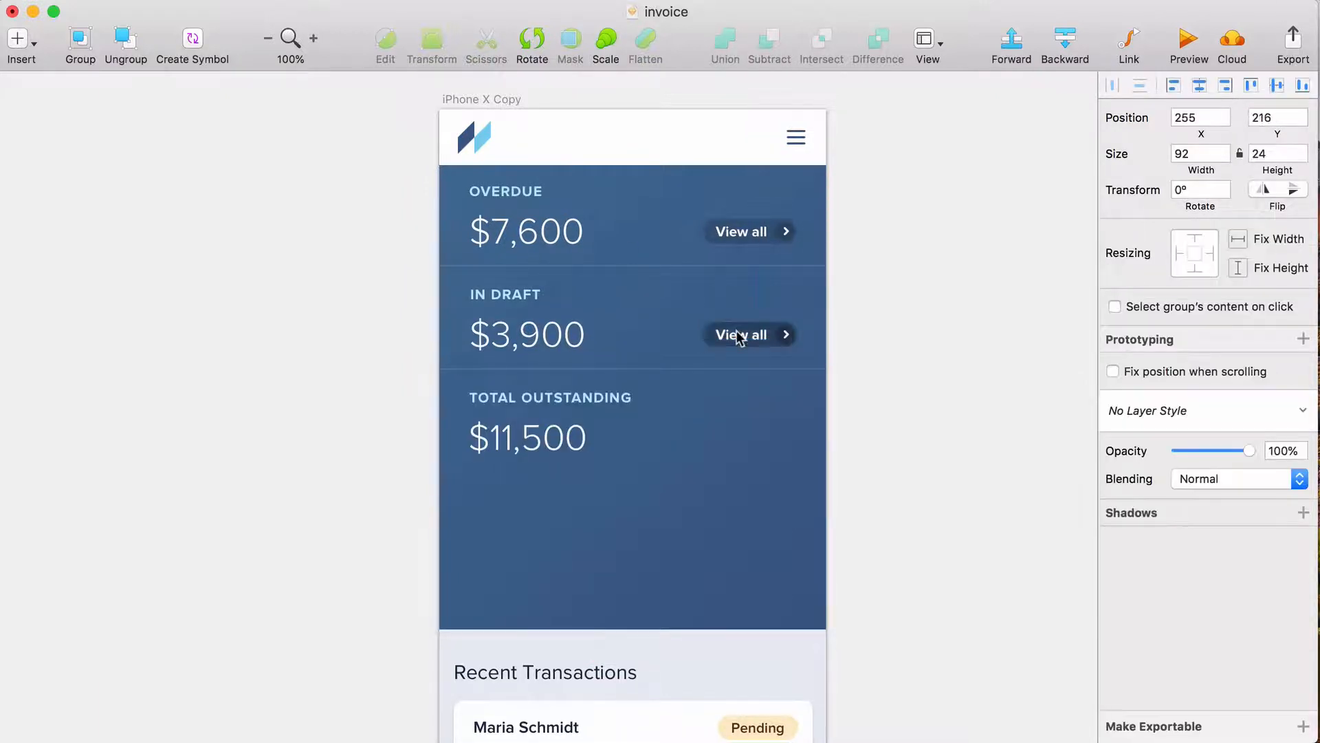
- Duplicate the In Draft row's View all button and place the copy beside the Total Outstanding amount
{"action": "key", "text": "super+d"}
{"action": "key", "text": "shift+Down"}
{"action": "key", "text": "shift+Down"}
{"action": "key", "text": "shift+Down"}
{"action": "key", "text": "shift+Down"}
{"action": "key", "text": "shift+Down"}
{"action": "key", "text": "shift+Down"}
{"action": "key", "text": "shift+Down"}
{"action": "key", "text": "shift+Down"}
{"action": "key", "text": "shift+Down"}
{"action": "key", "text": "shift+Down"}
{"action": "key", "text": "shift+Down"}
{"action": "key", "text": "shift+Down"}
{"action": "key", "text": "shift+Down"}
{"action": "key", "text": "shift+Down"}
{"action": "key", "text": "shift+Down"}
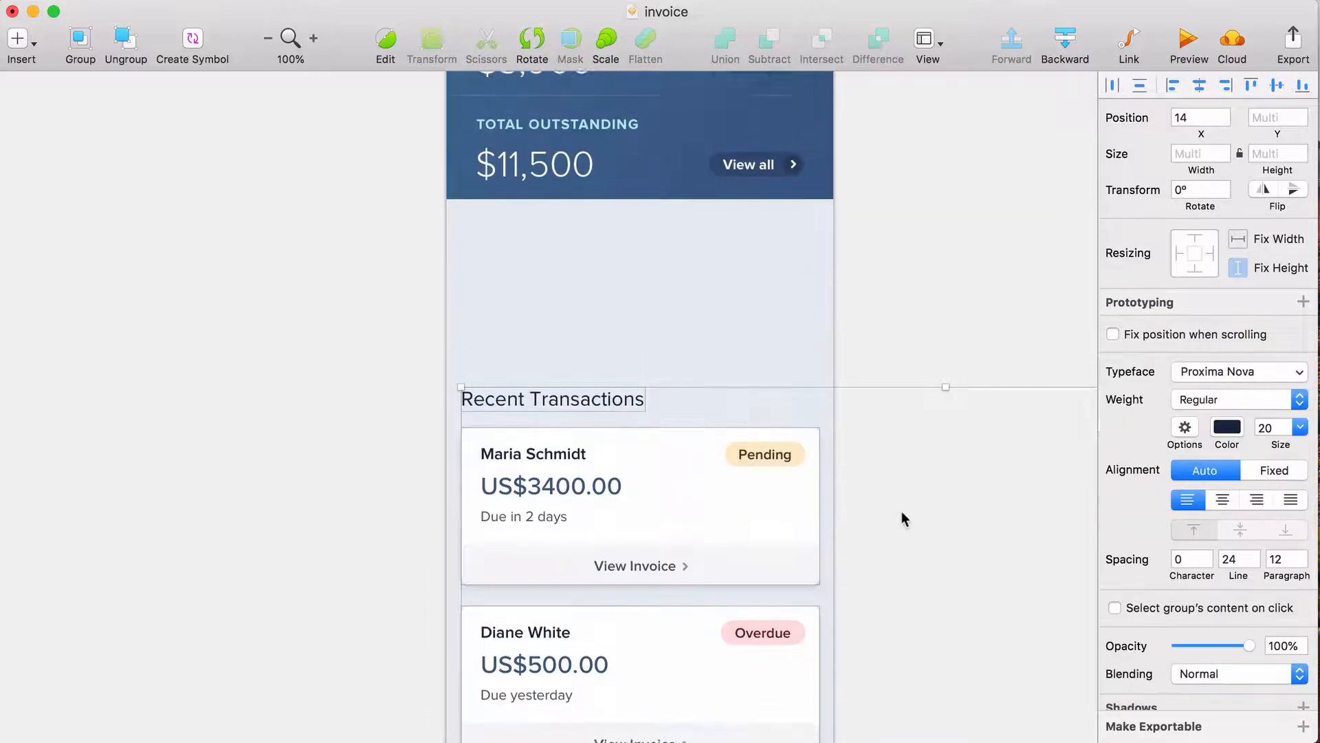
- Move the Recent Transactions heading and everything below it up to sit just under the shortened blue summary area
{"action": "scroll", "coordinate": [901, 513], "scroll_direction": "up", "scroll_amount": 1}
{"action": "left_click_drag", "start_coordinate": [727, 507], "coordinate": [736, 326]}
{"action": "key", "text": "shift+Down"}
{"action": "key", "text": "shift+Down"}
{"action": "key", "text": "shift+Down"}
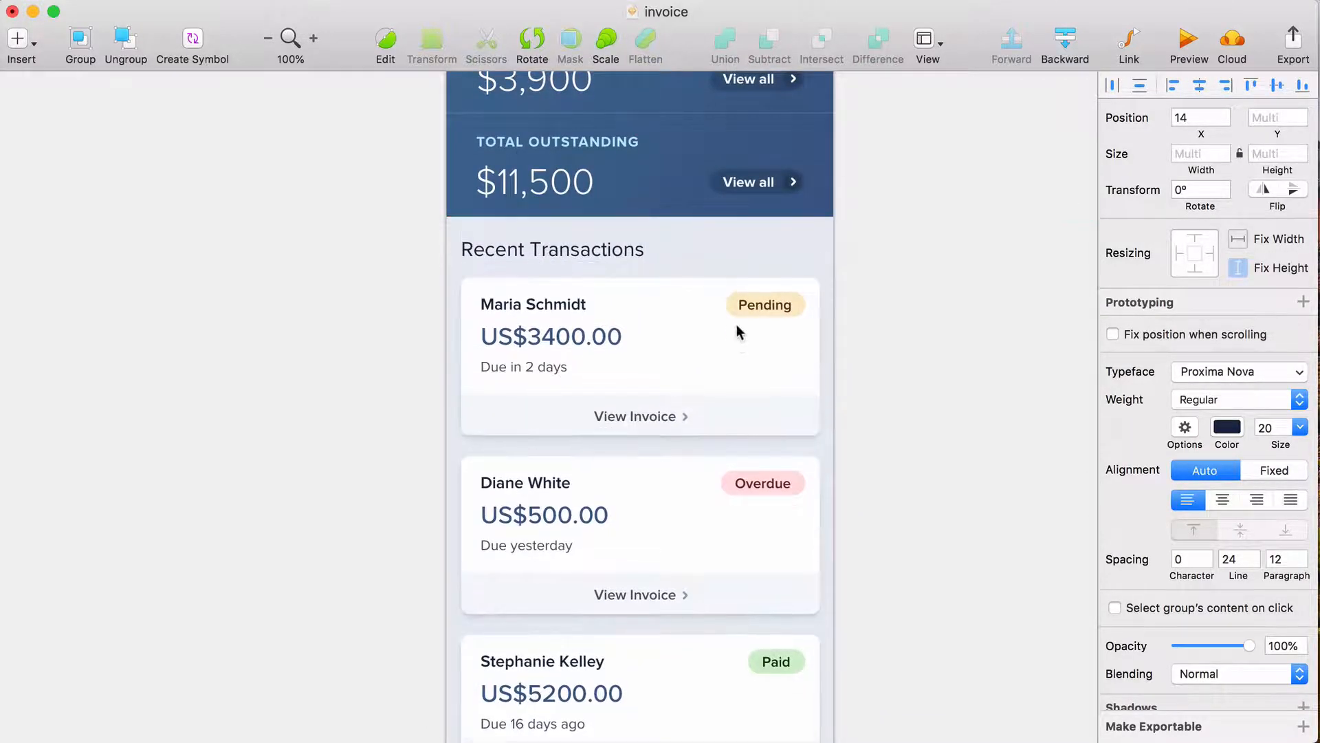
{"action": "key", "text": "shift+Up"}
{"action": "scroll", "coordinate": [701, 395], "scroll_direction": "up", "scroll_amount": 5}
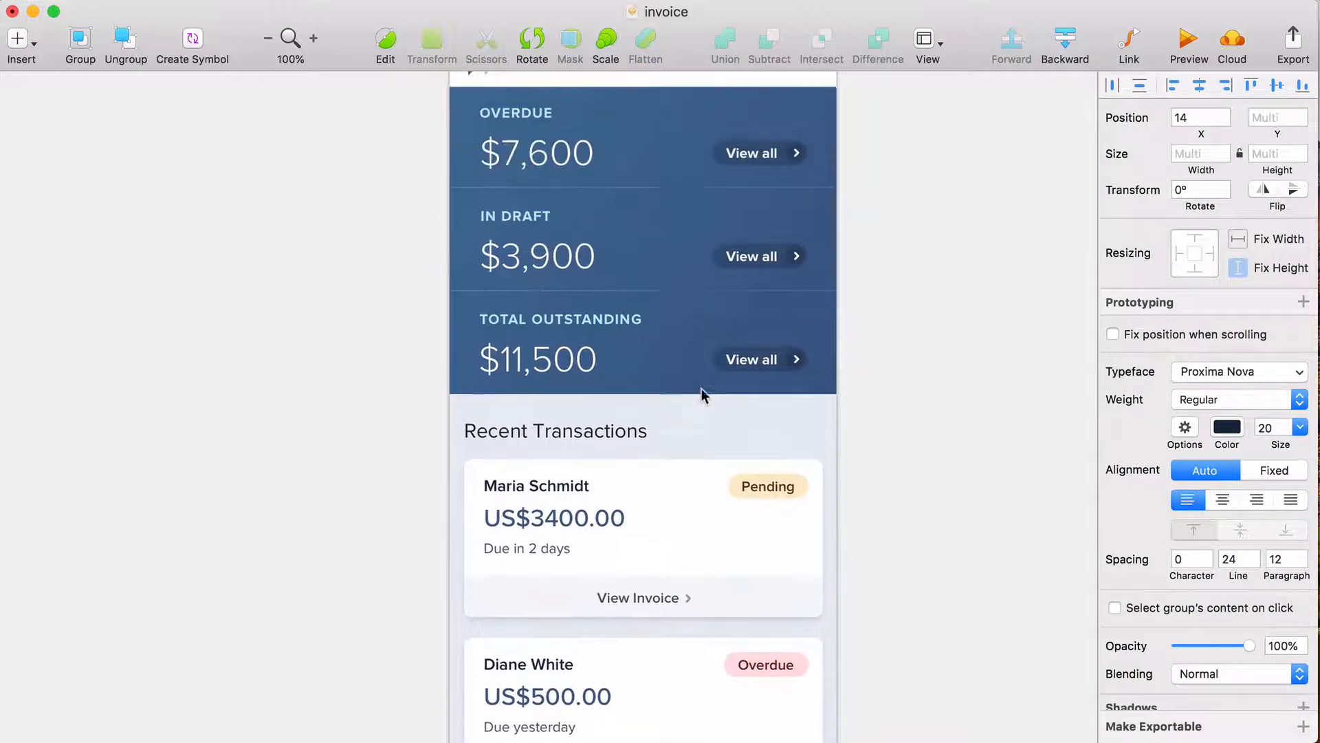
- Simplify the mobile All Transactions table to Client and Amount columns with status dots and row arrows, aligning the client text at X 34
{"action": "scroll", "coordinate": [415, 423], "scroll_direction": "down", "scroll_amount": 15}
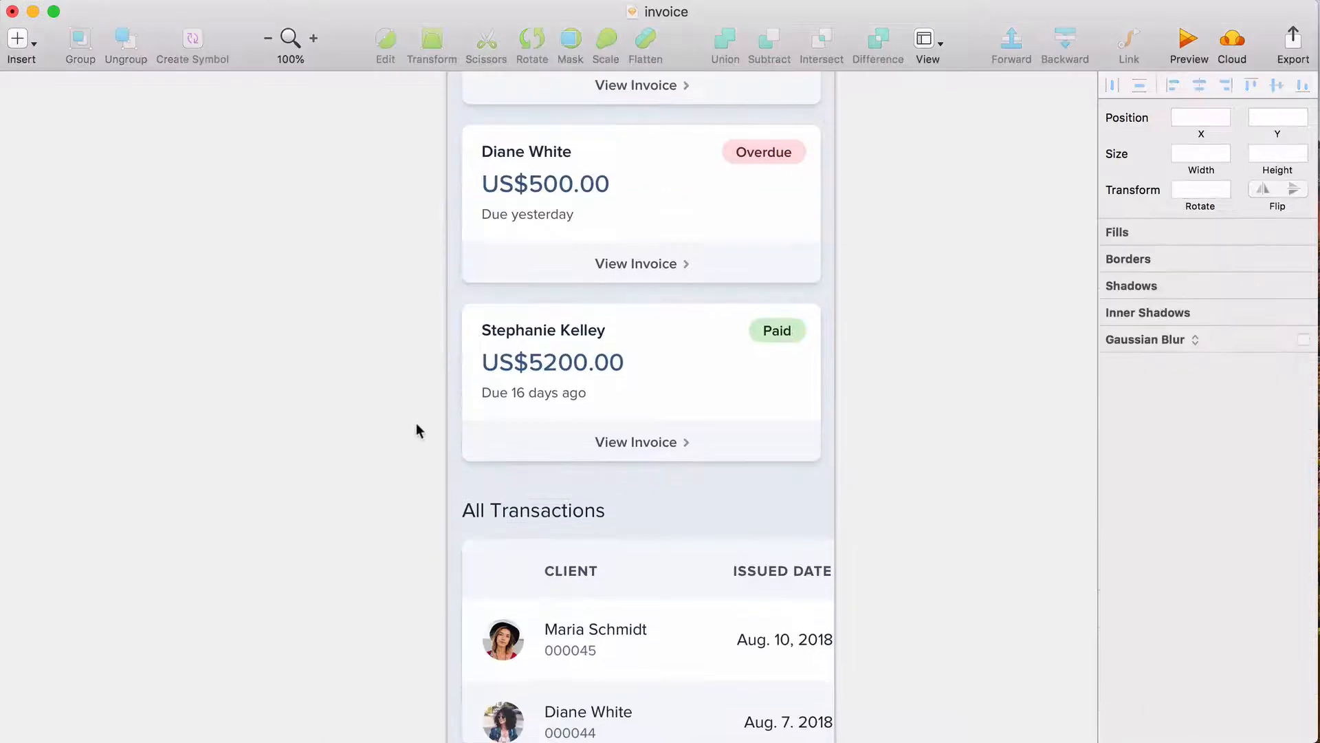
{"action": "scroll", "coordinate": [428, 328], "scroll_direction": "down", "scroll_amount": 3}
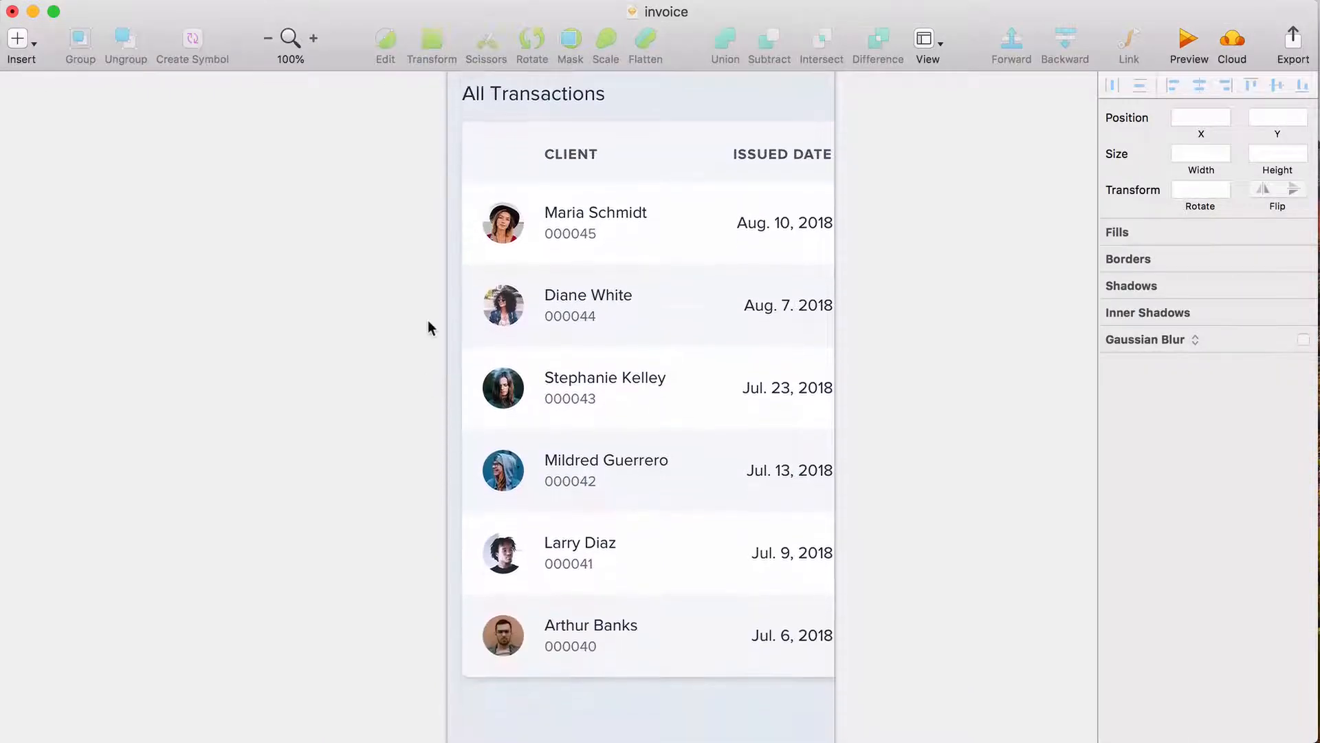
{"action": "scroll", "coordinate": [736, 229], "scroll_direction": "up", "scroll_amount": 1}
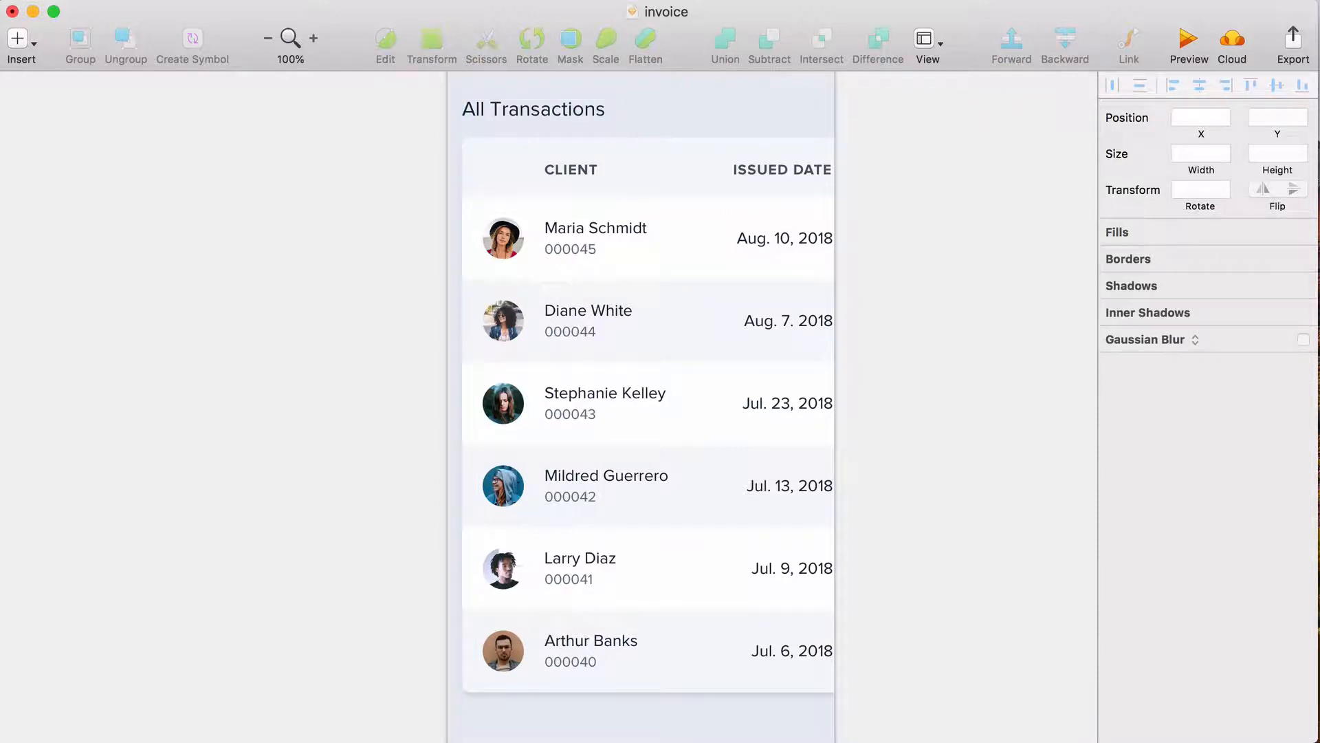
{"action": "key", "text": "super+Tab"}
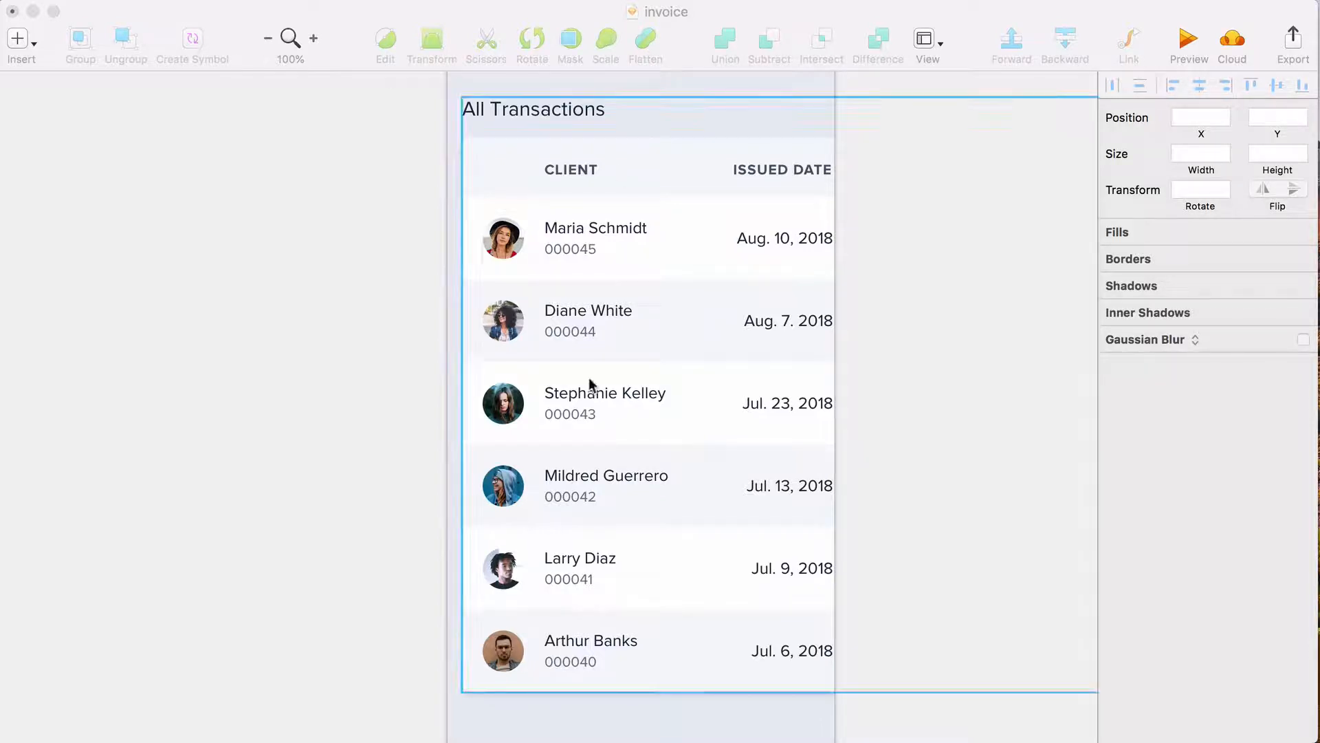
{"action": "left_click", "coordinate": [555, 349]}
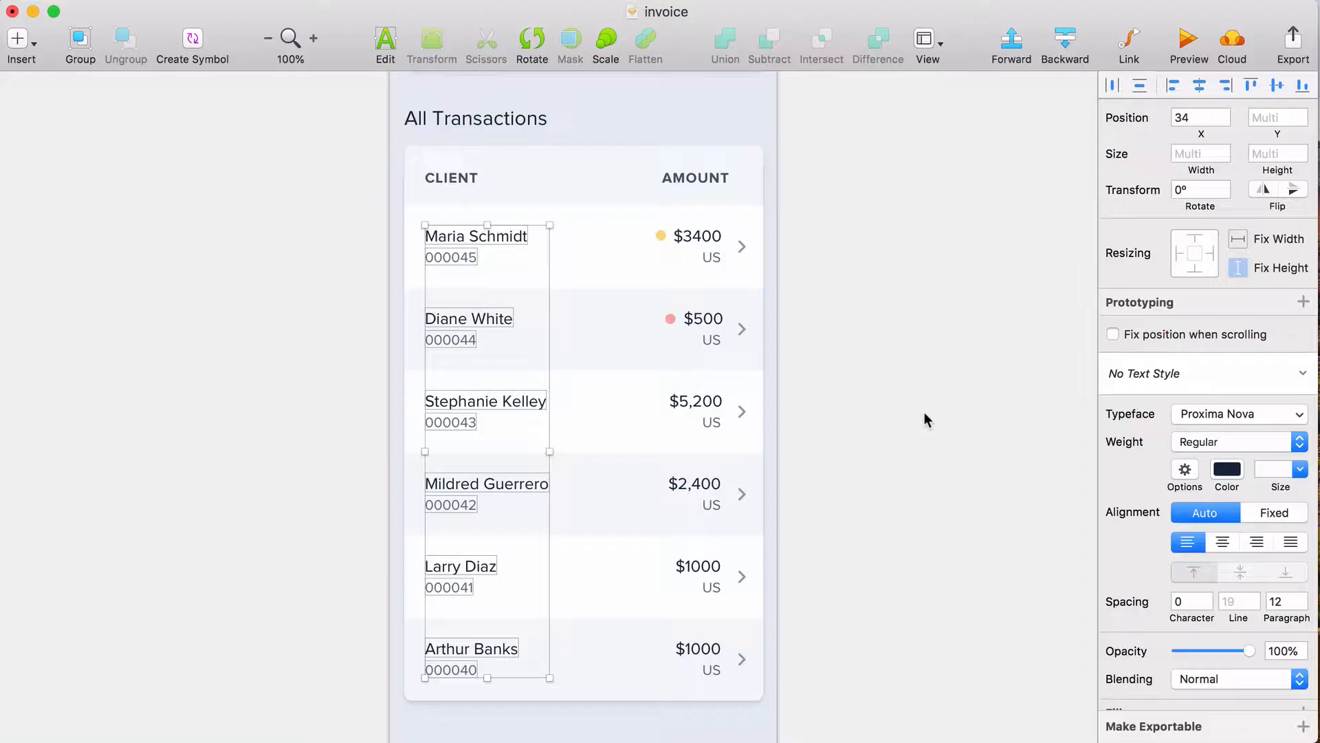
{"action": "left_click", "coordinate": [924, 411]}
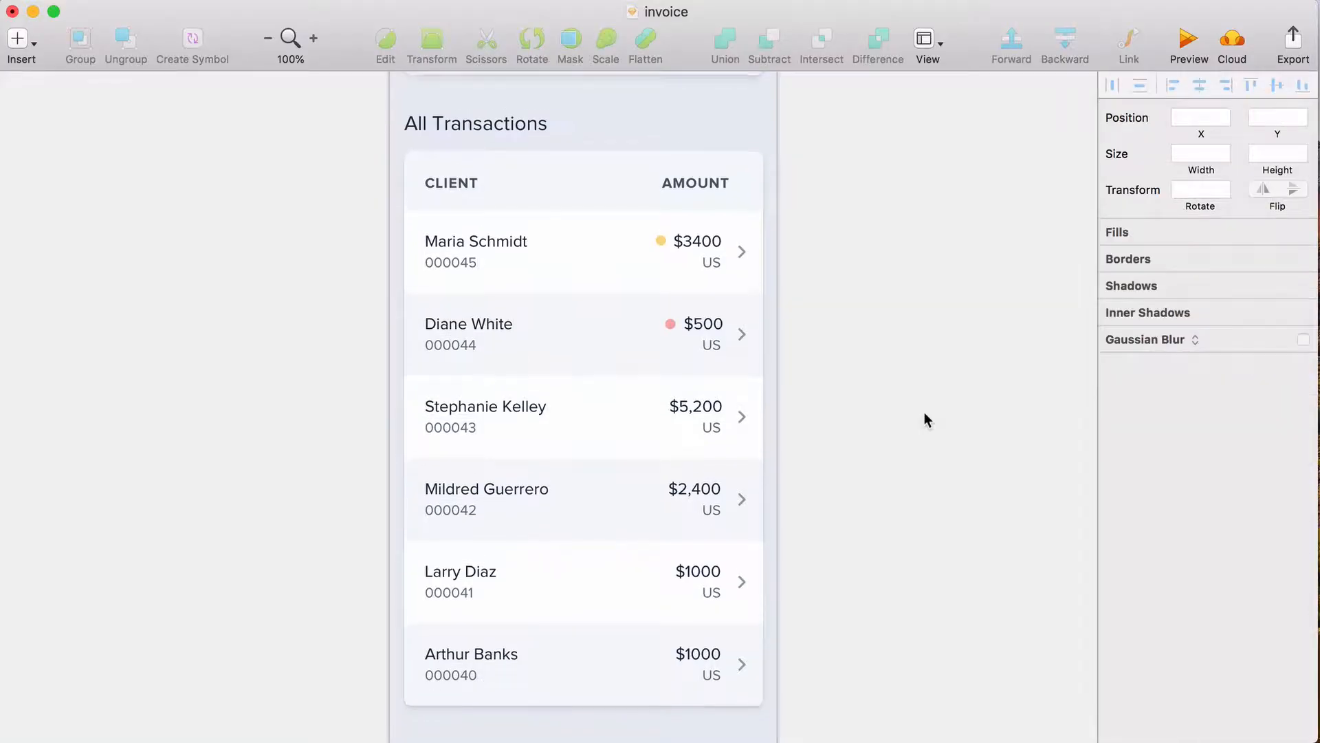
- Review the mobile transactions table and the desktop dashboard from its All Invoices table up to the navigation
{"action": "scroll", "coordinate": [925, 413], "scroll_direction": "down", "scroll_amount": 1}
{"action": "scroll", "coordinate": [924, 414], "scroll_direction": "up", "scroll_amount": 2}
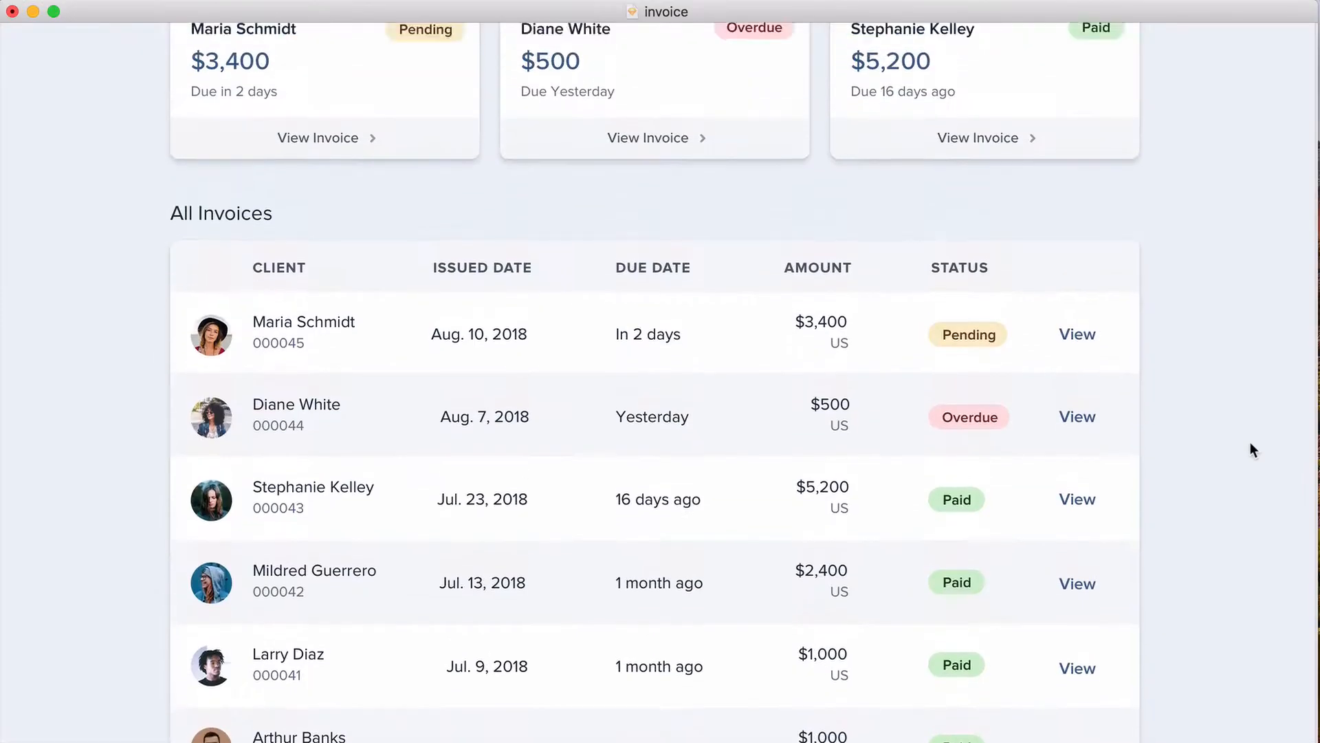
{"action": "scroll", "coordinate": [1251, 442], "scroll_direction": "up", "scroll_amount": 10}
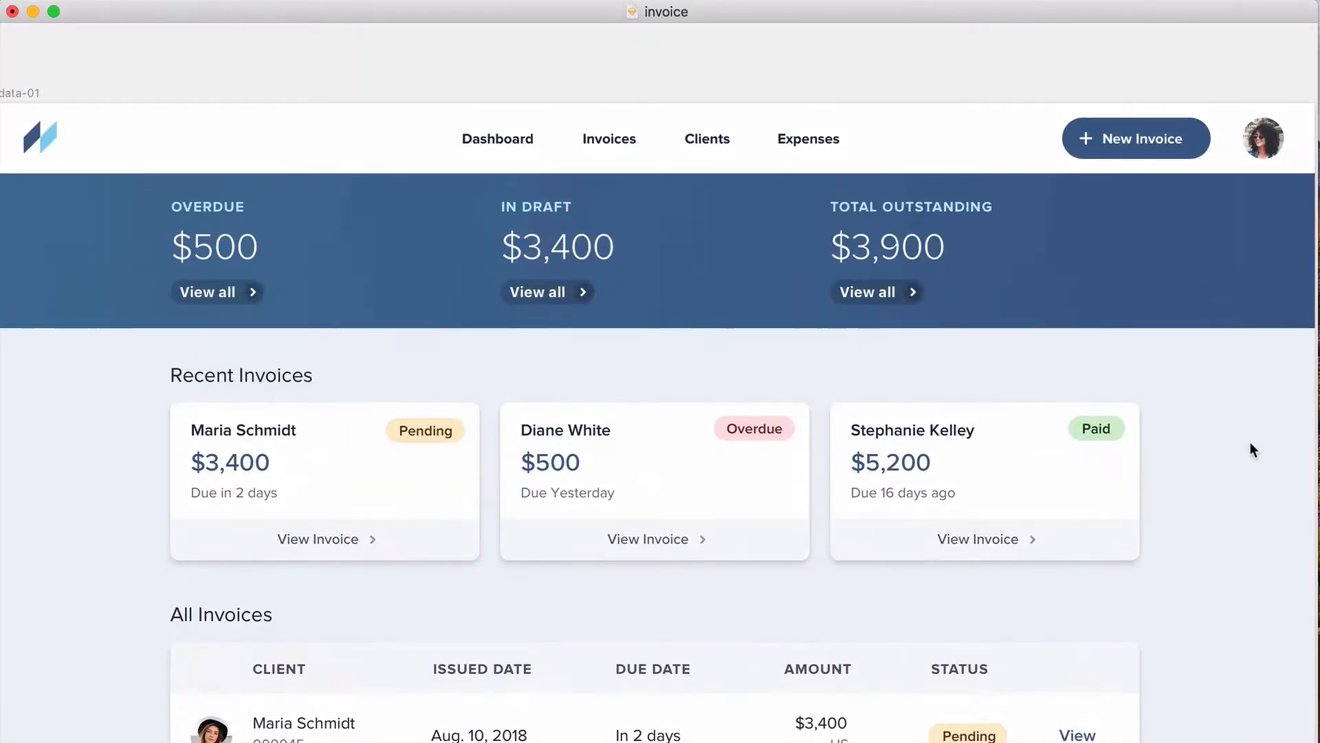
{"action": "scroll", "coordinate": [1250, 450], "scroll_direction": "down", "scroll_amount": 1}
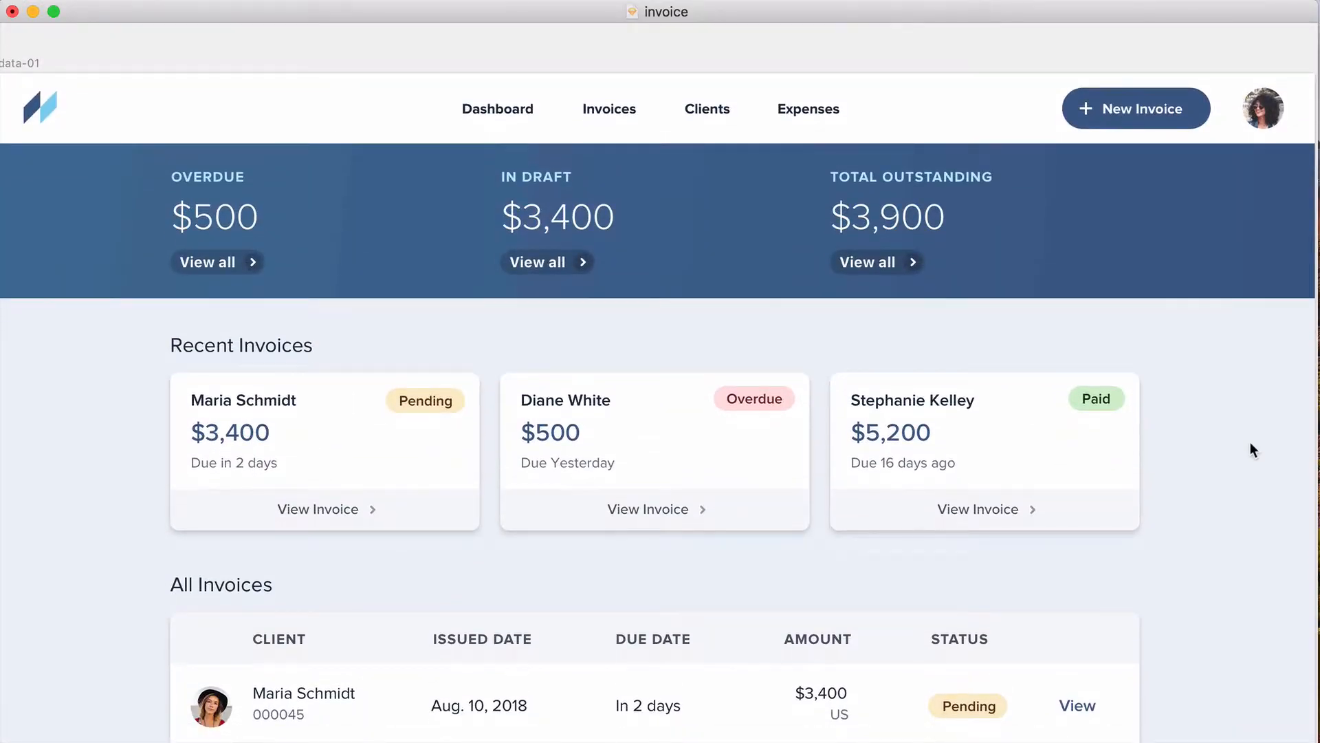